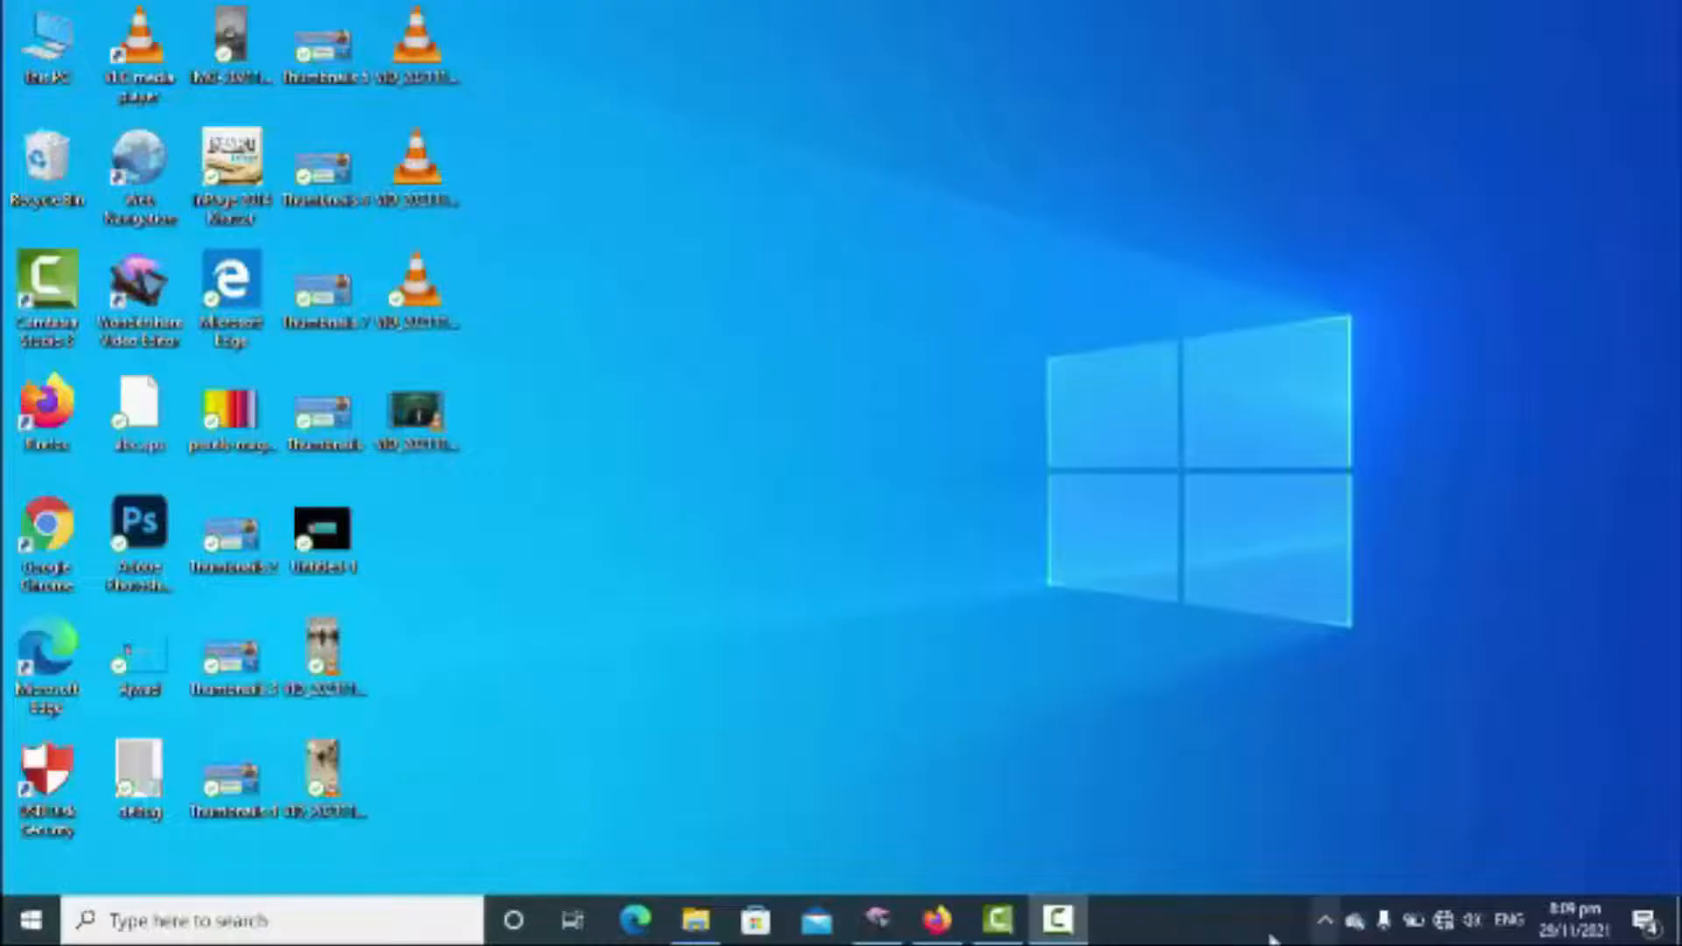
Switch to Camtasia Studio and enlarge the Intro 2.mp4 clip to fill the whole canvas
left_click(999, 919)
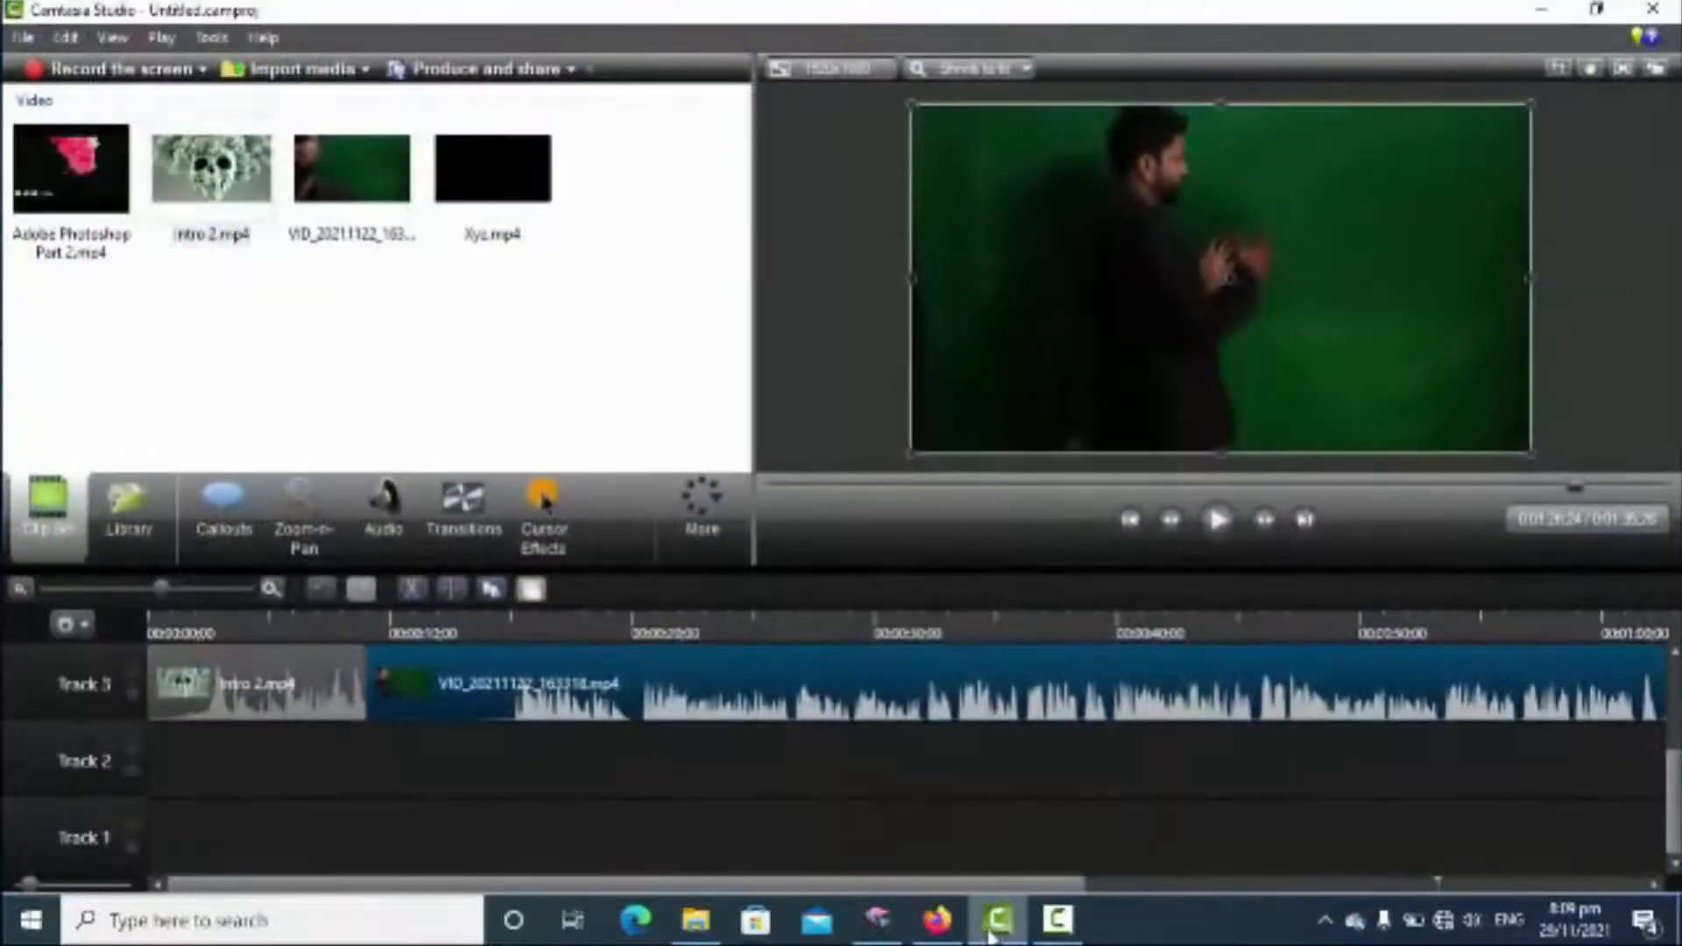
left_click(201, 699)
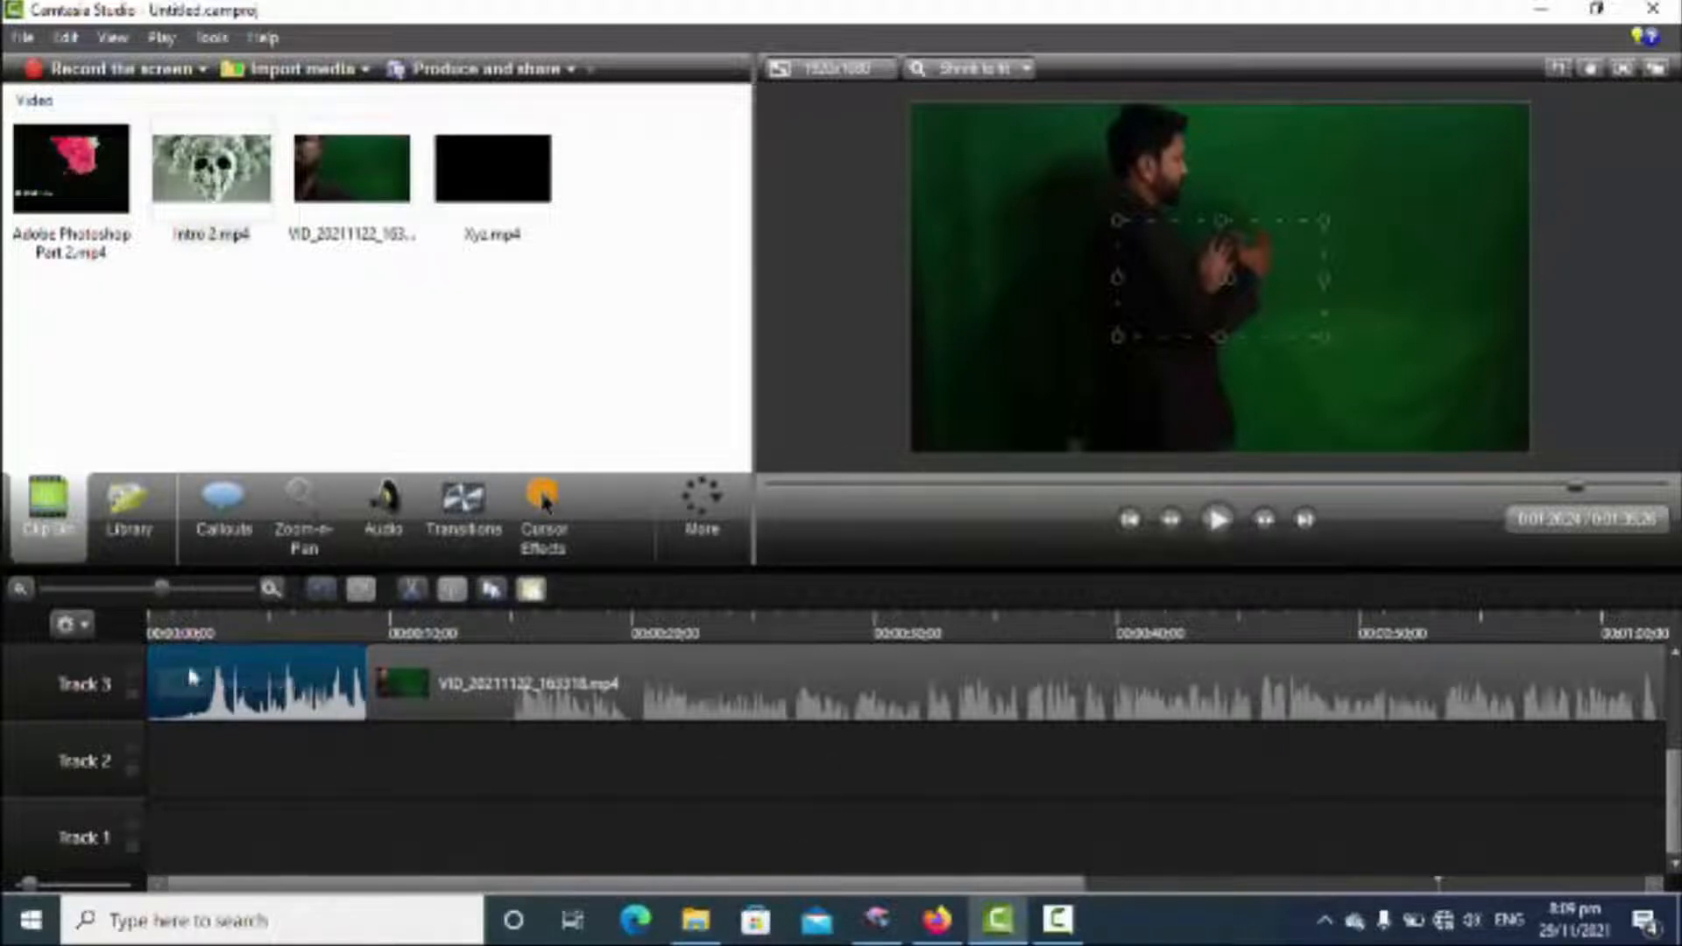
left_click_drag(149, 624, 187, 624)
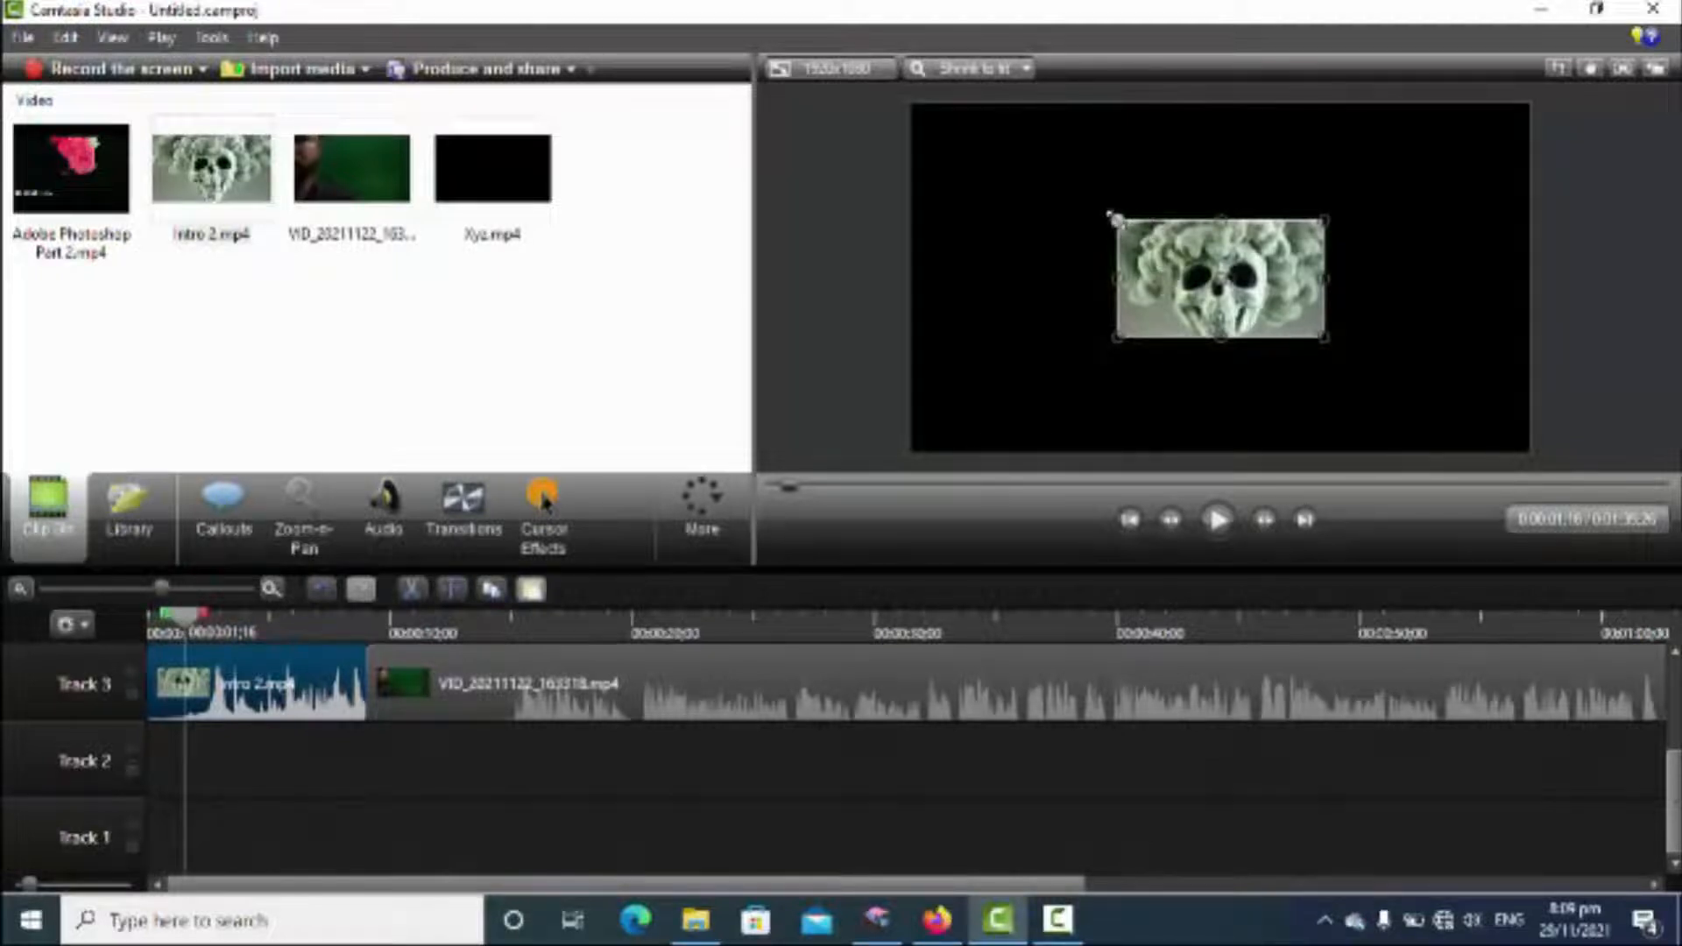
left_click_drag(1110, 216, 903, 145)
left_click_drag(1324, 337, 1530, 454)
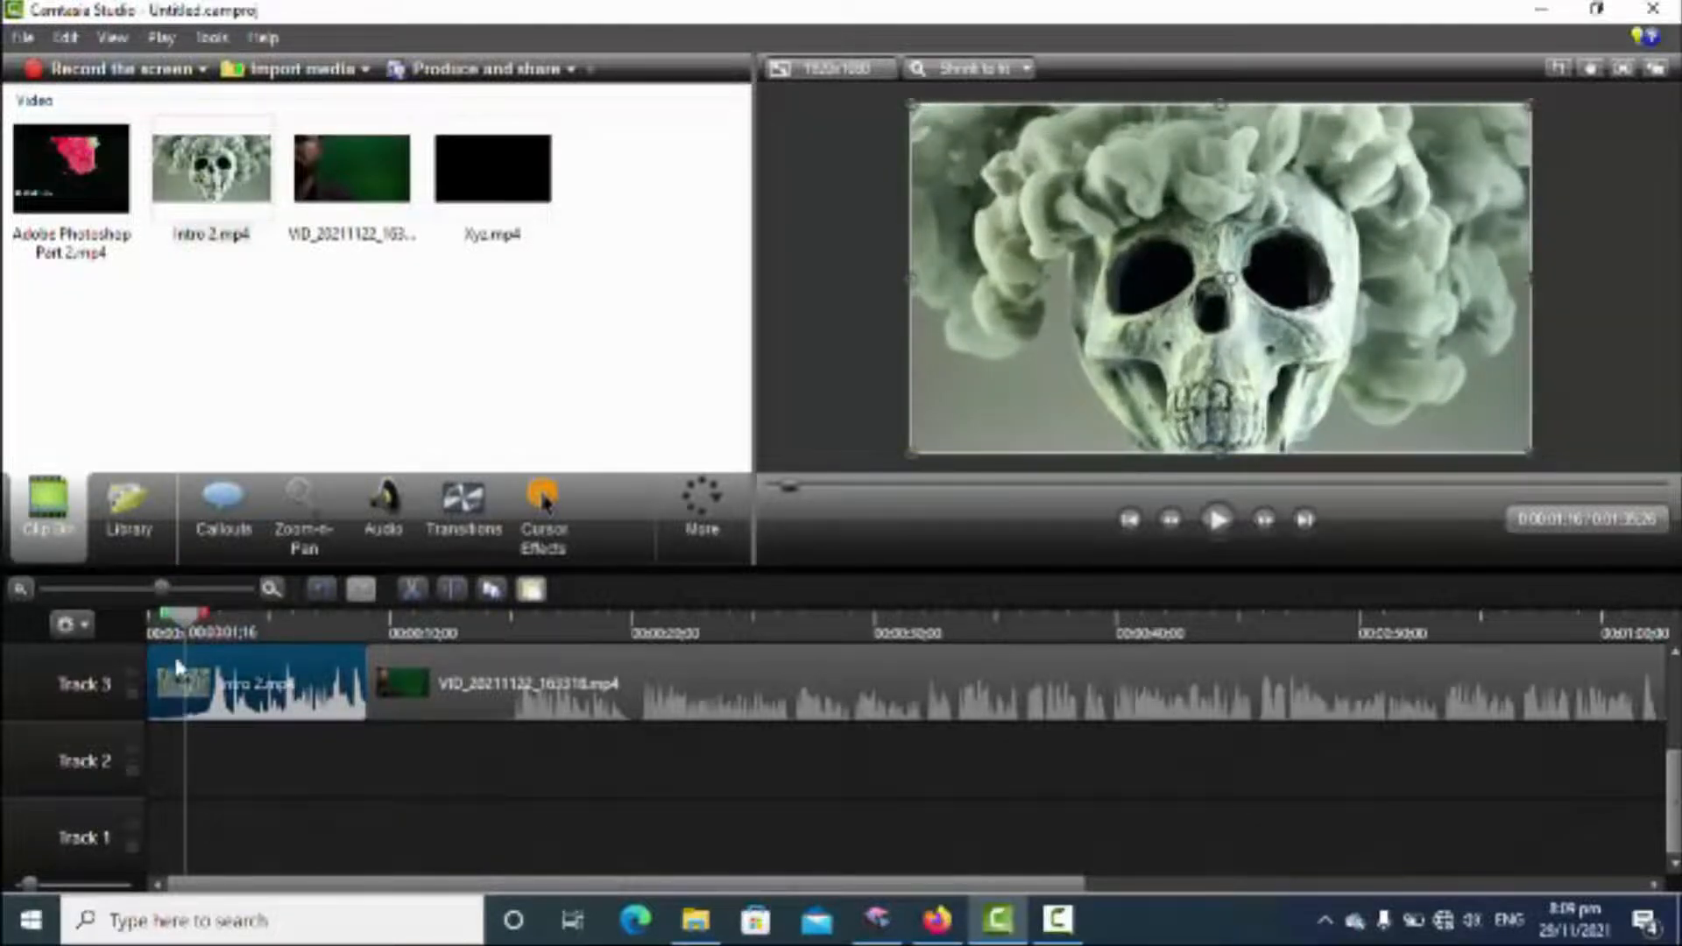
Cut the green-screen clip's opening up to 0:00:14;06 and move the remainder against the end of the intro clip
left_click_drag(187, 616, 503, 655)
left_click(1216, 518)
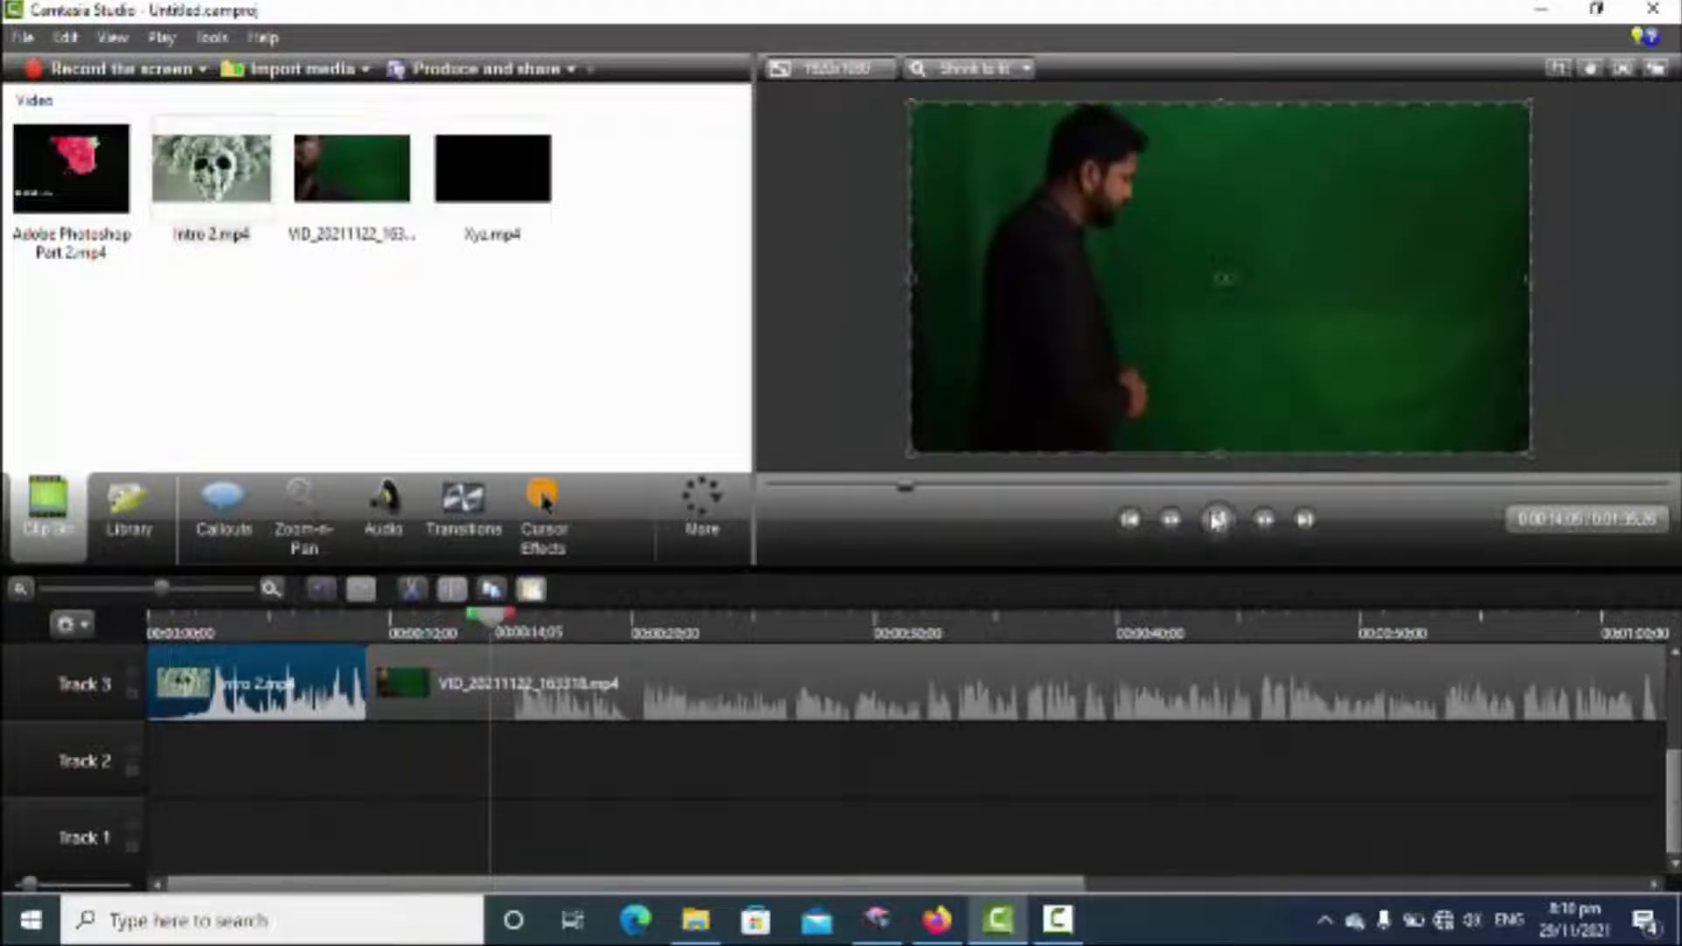
left_click(1216, 519)
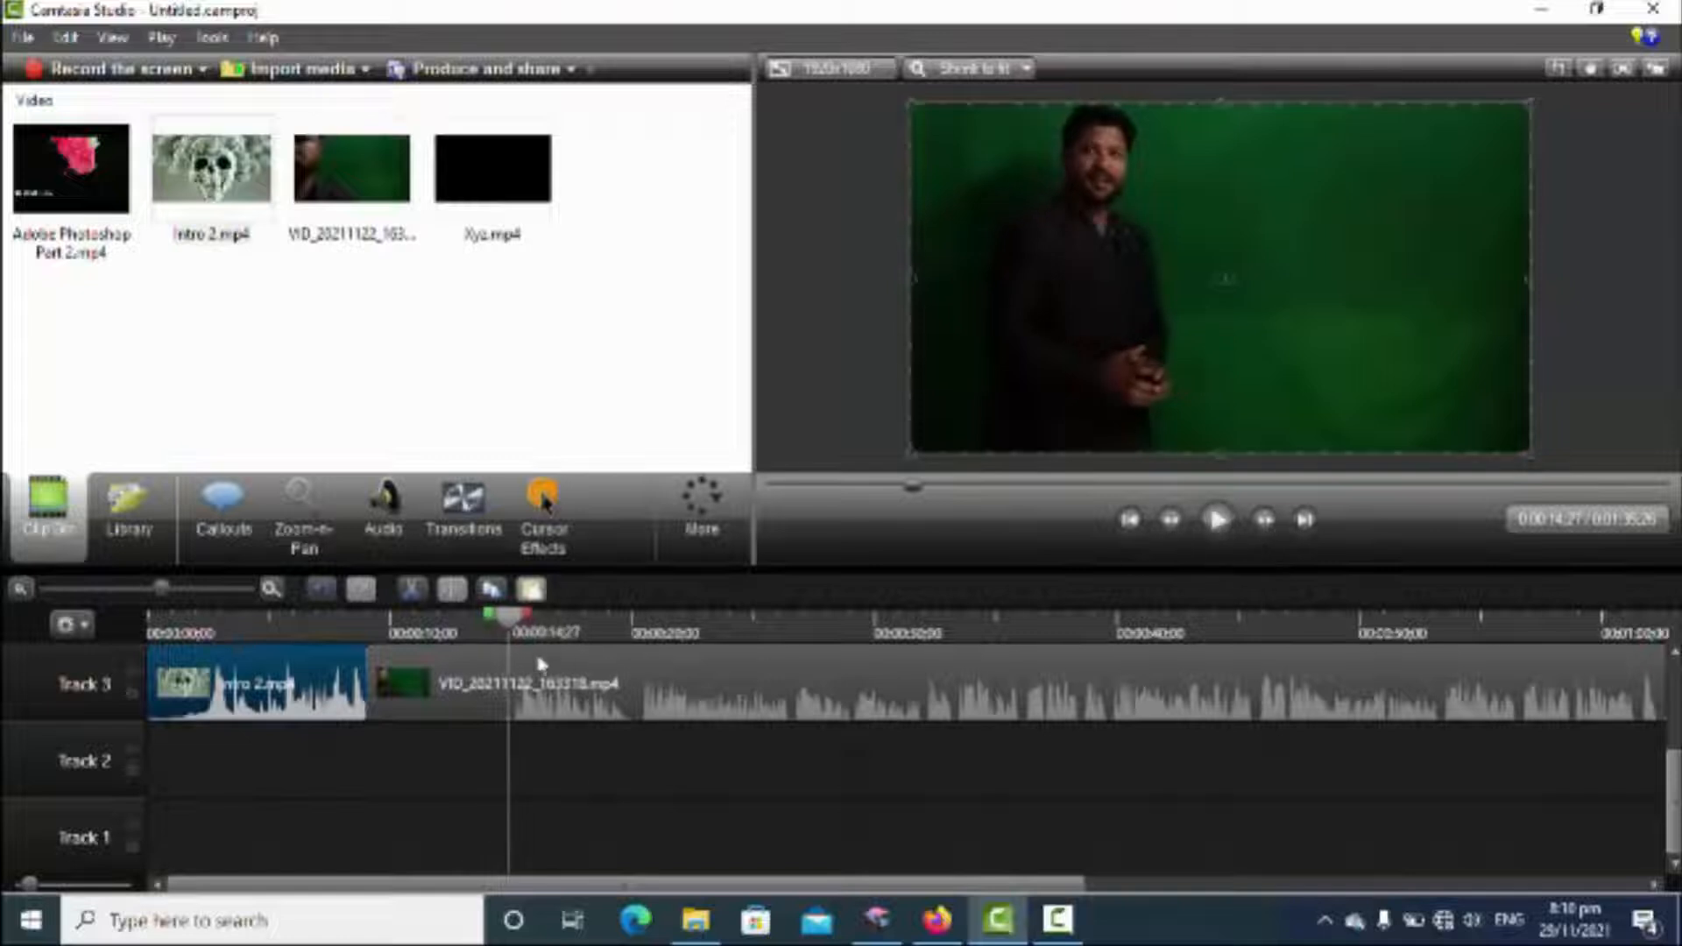
left_click_drag(506, 623, 488, 624)
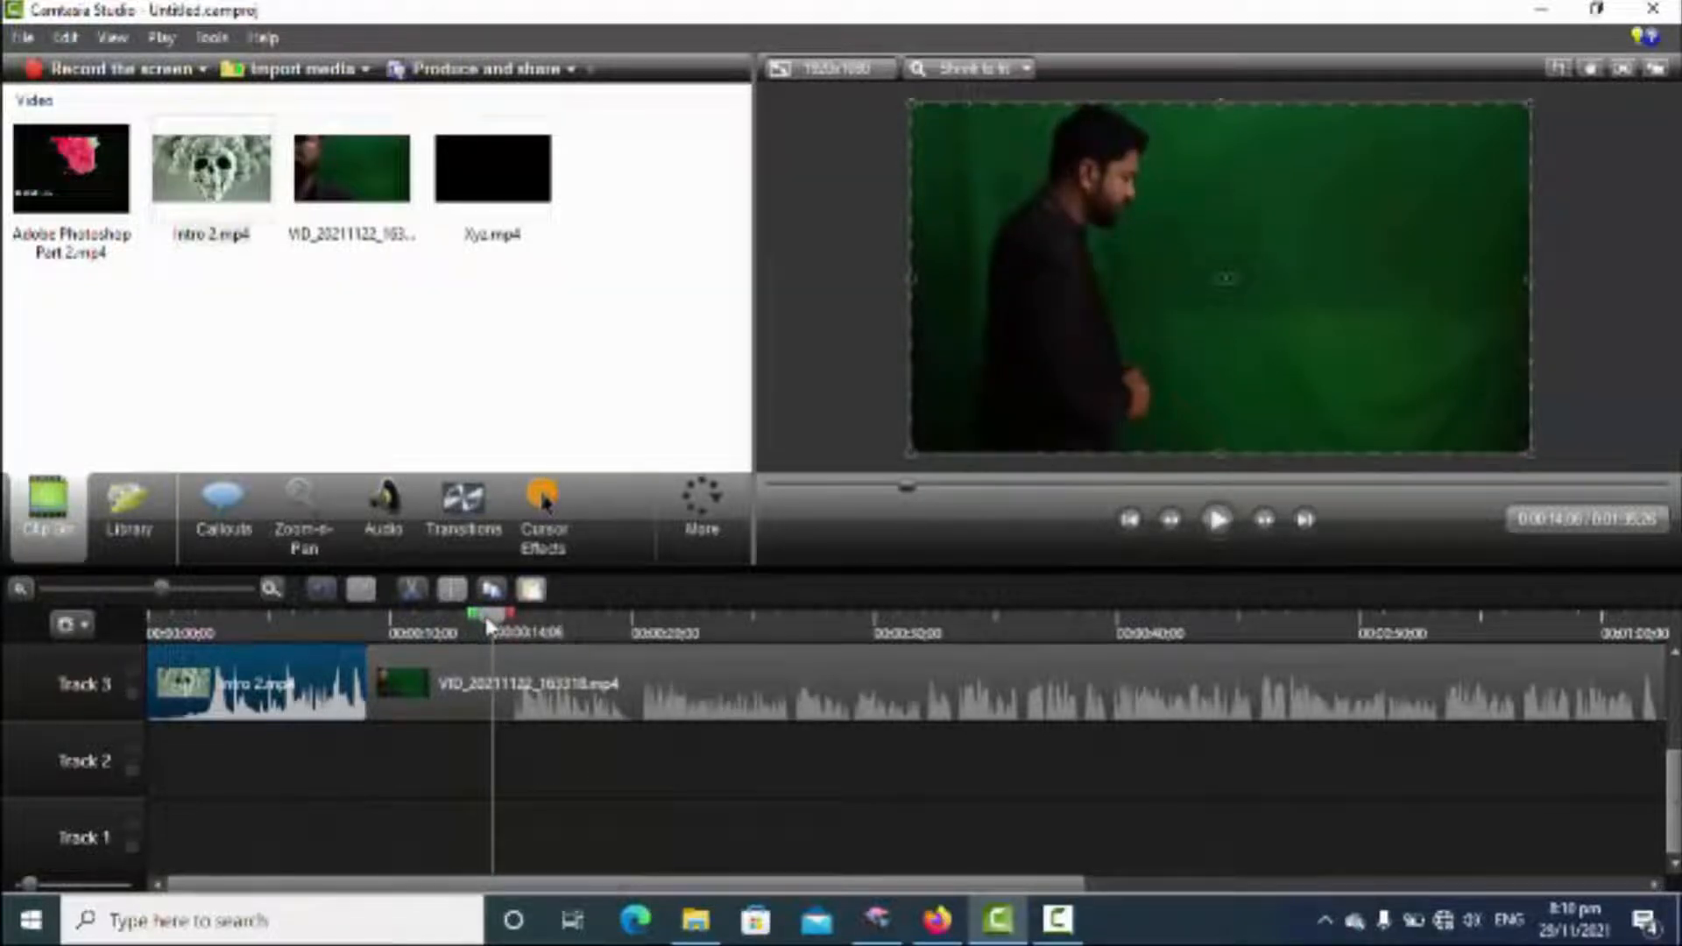
left_click(526, 696)
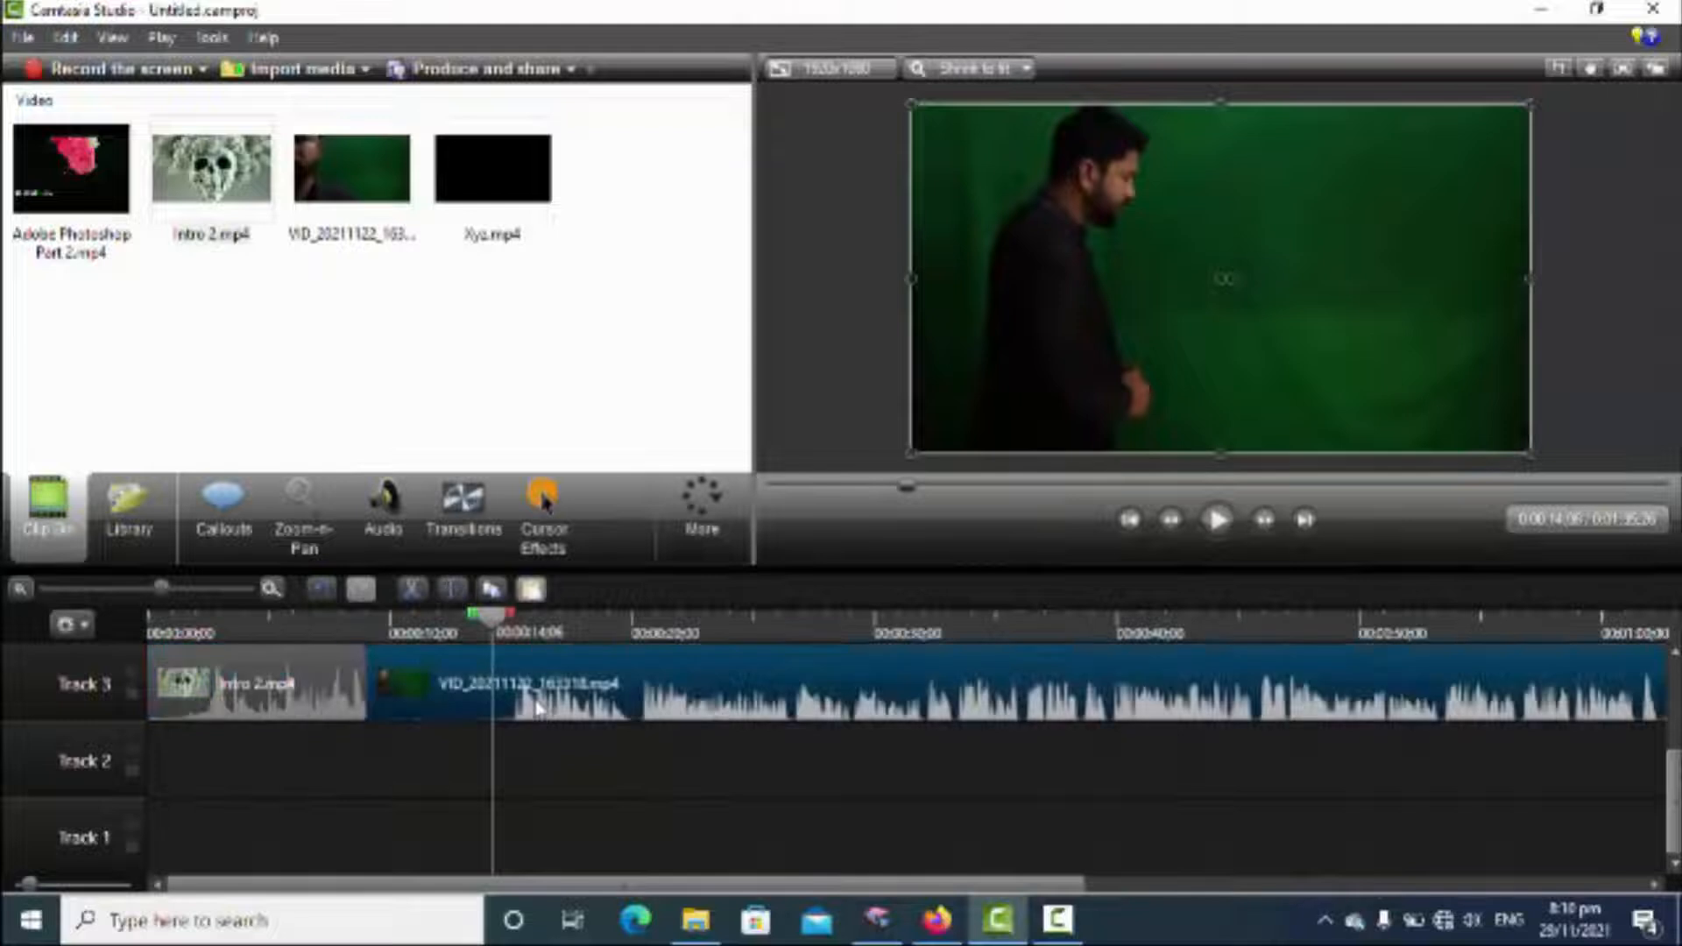
left_click(451, 587)
left_click(457, 699)
key("Delete")
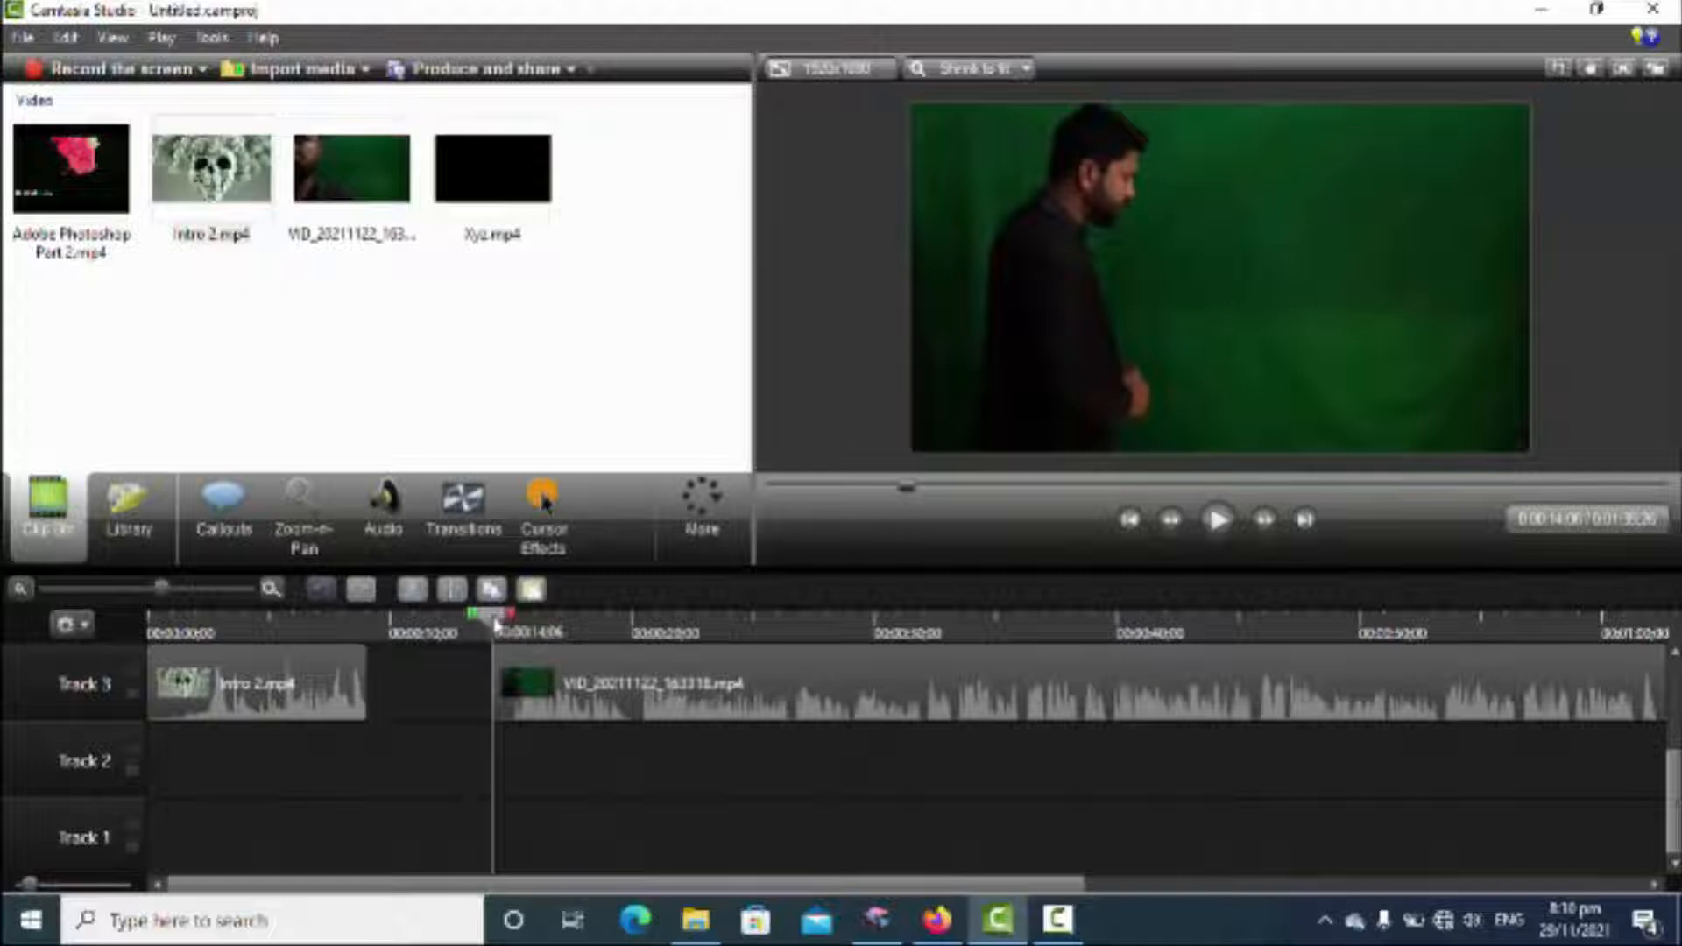
left_click_drag(504, 610, 376, 613)
left_click_drag(593, 694, 466, 694)
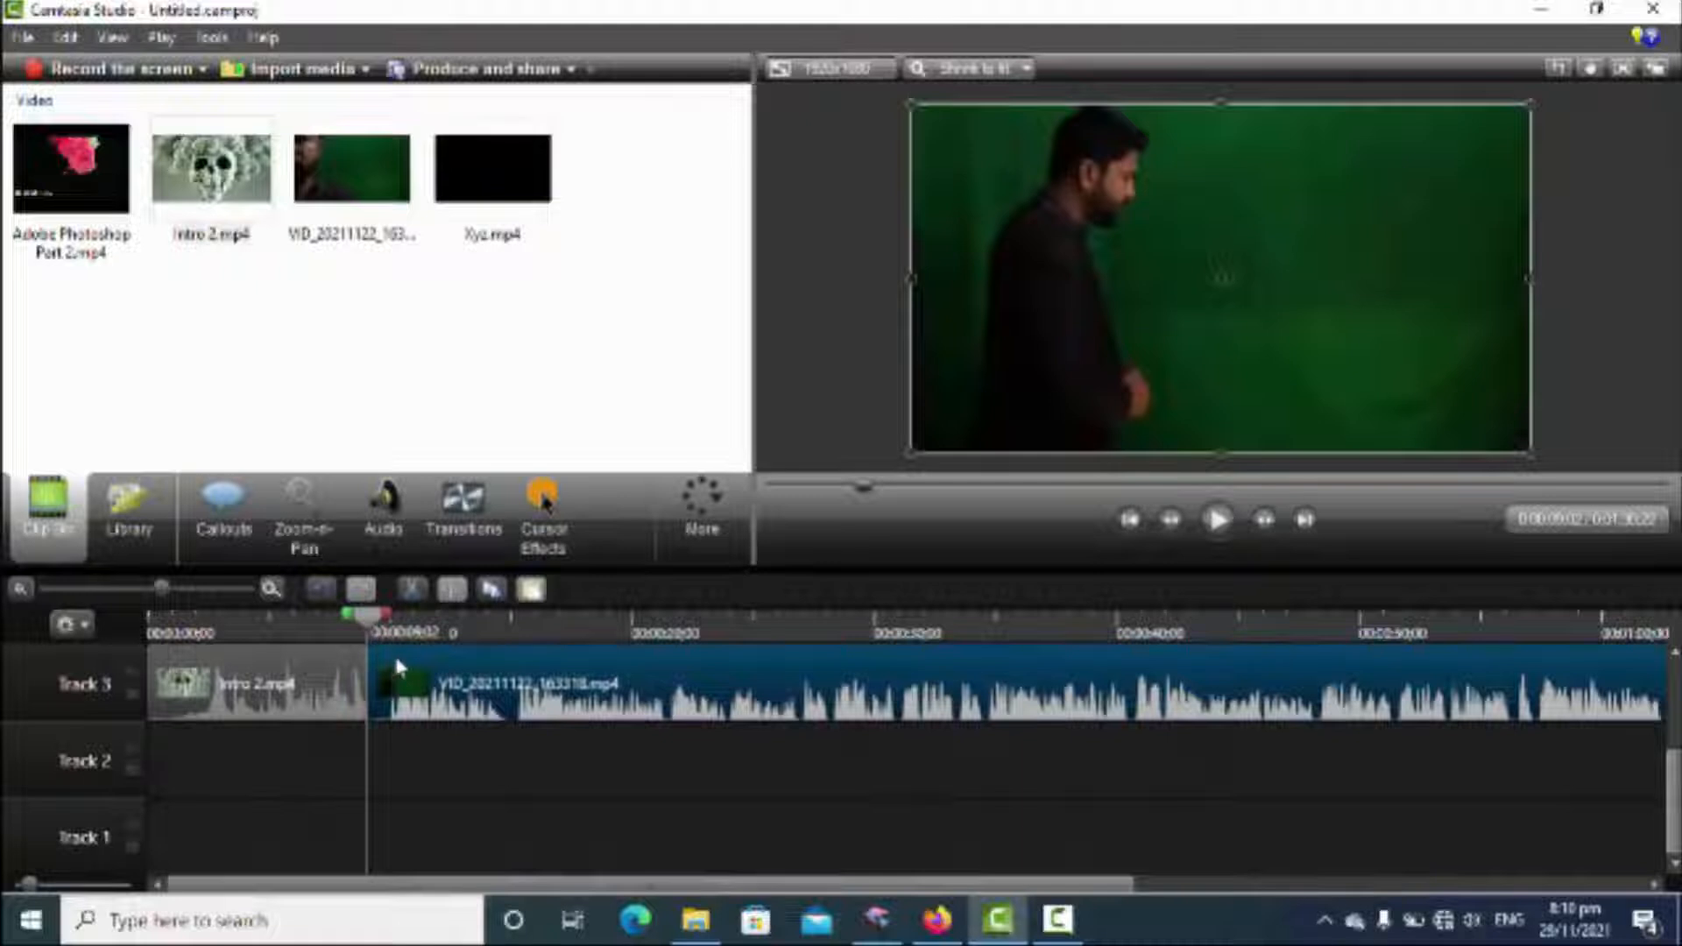
Remove the green color from the presenter clip with a tolerance of 77, preview it, and return the playhead to the clip's start
left_click_drag(387, 649, 473, 643)
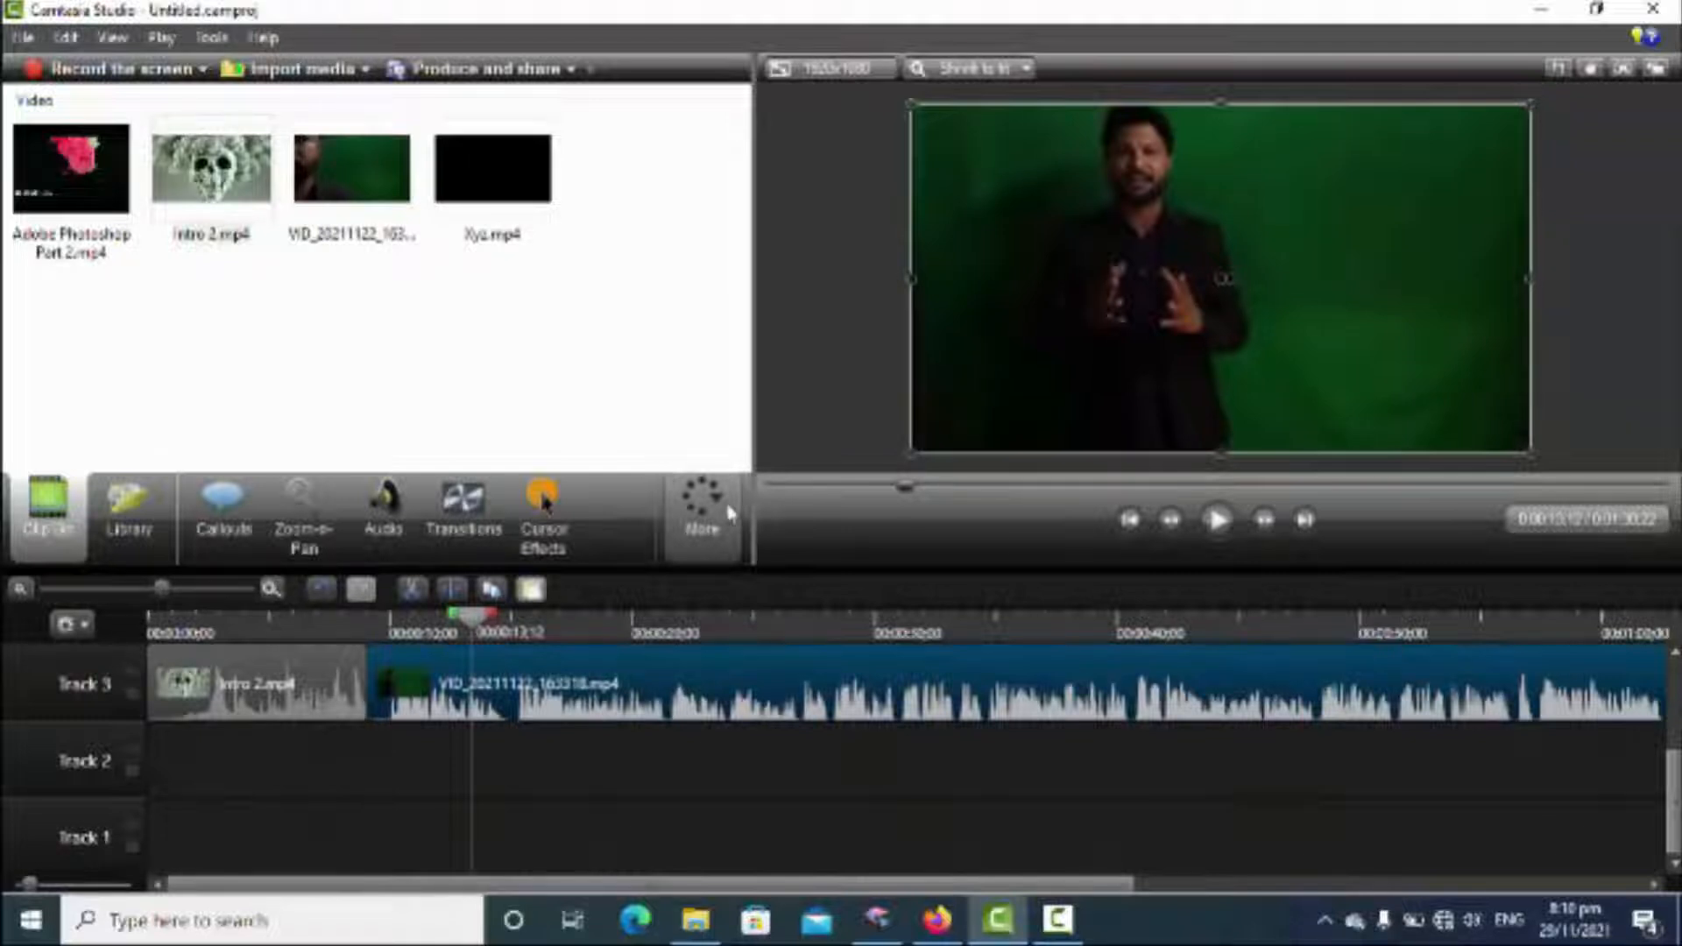
left_click(703, 508)
left_click(703, 552)
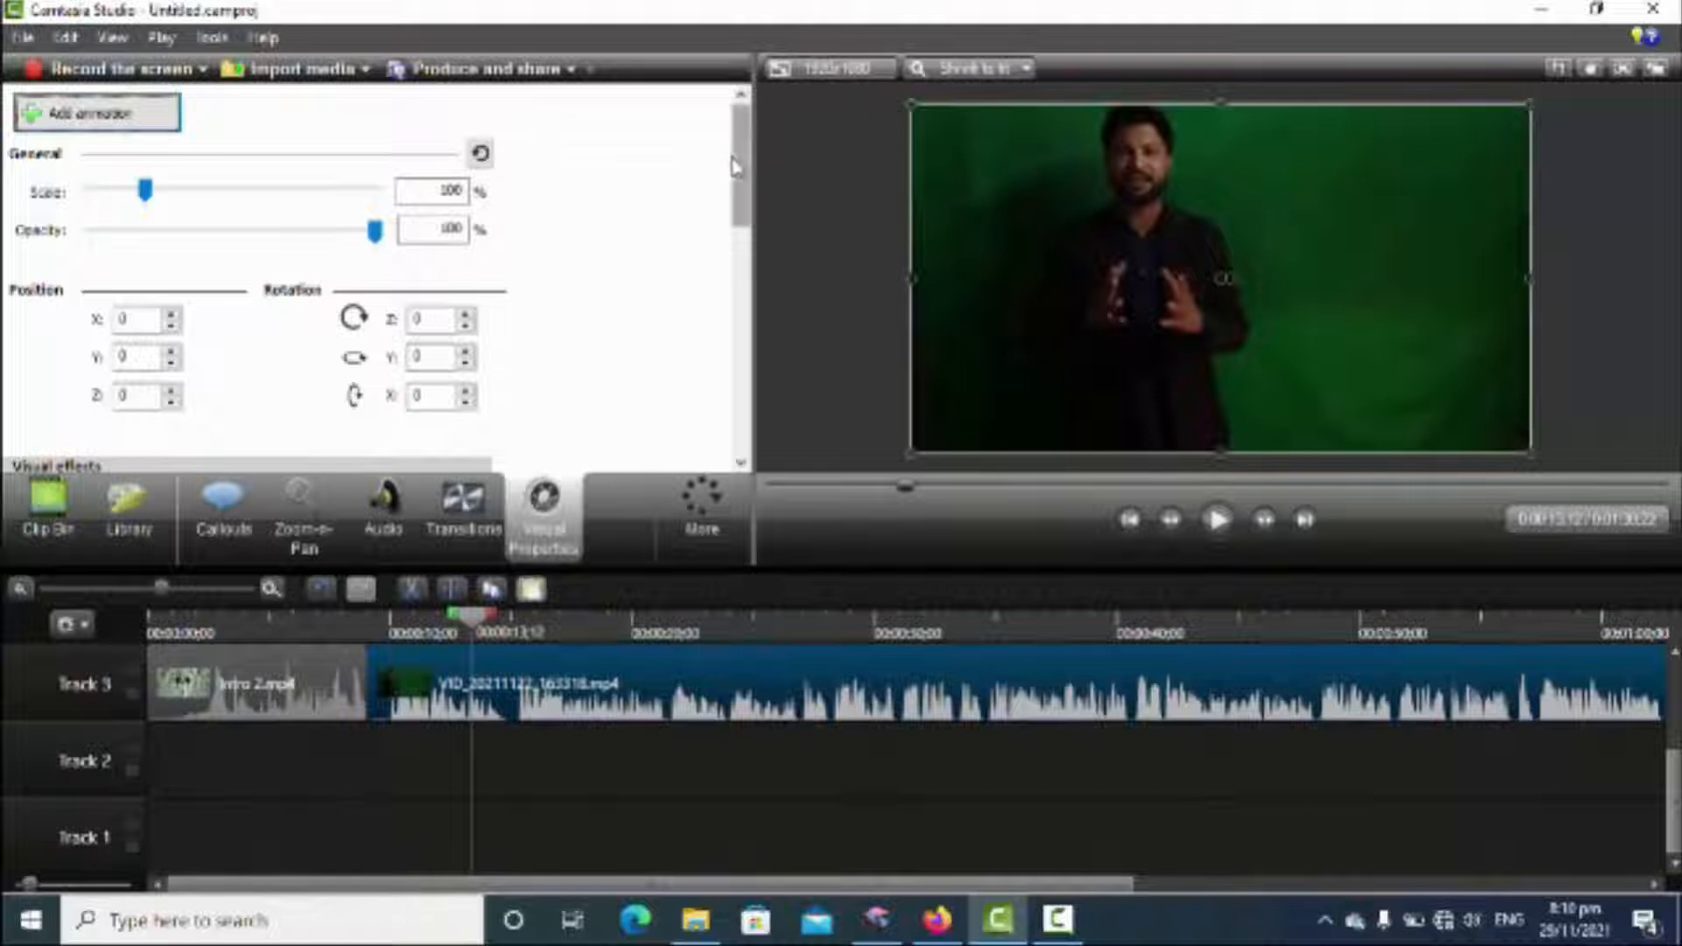
left_click_drag(739, 152, 739, 229)
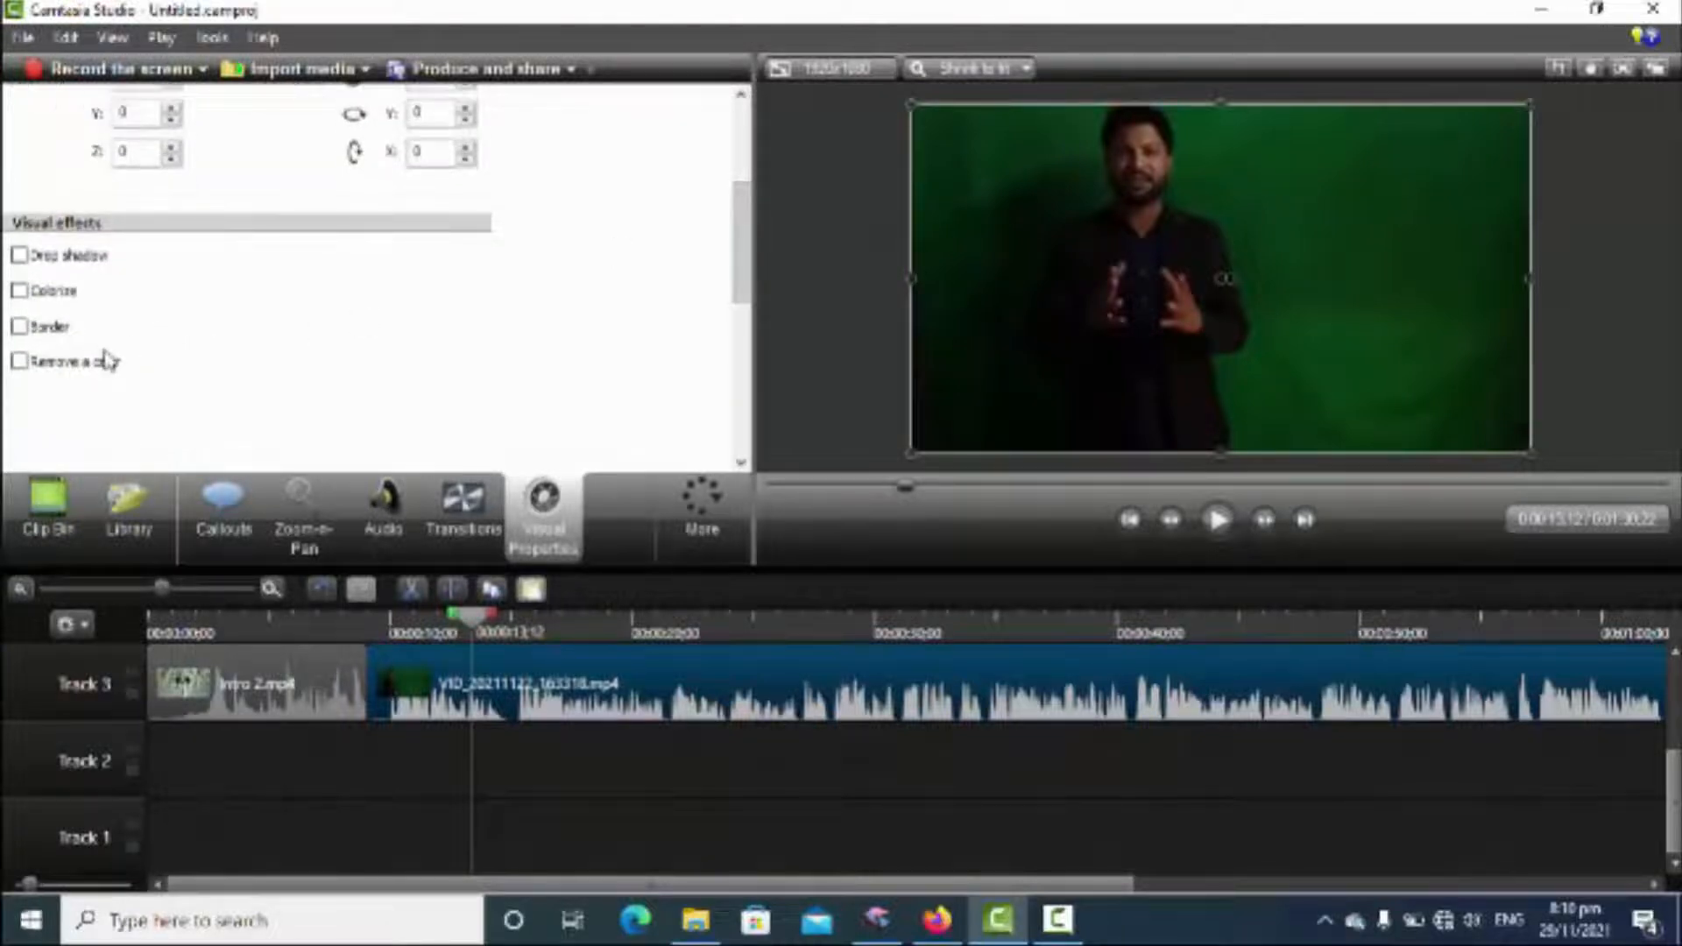
left_click(79, 361)
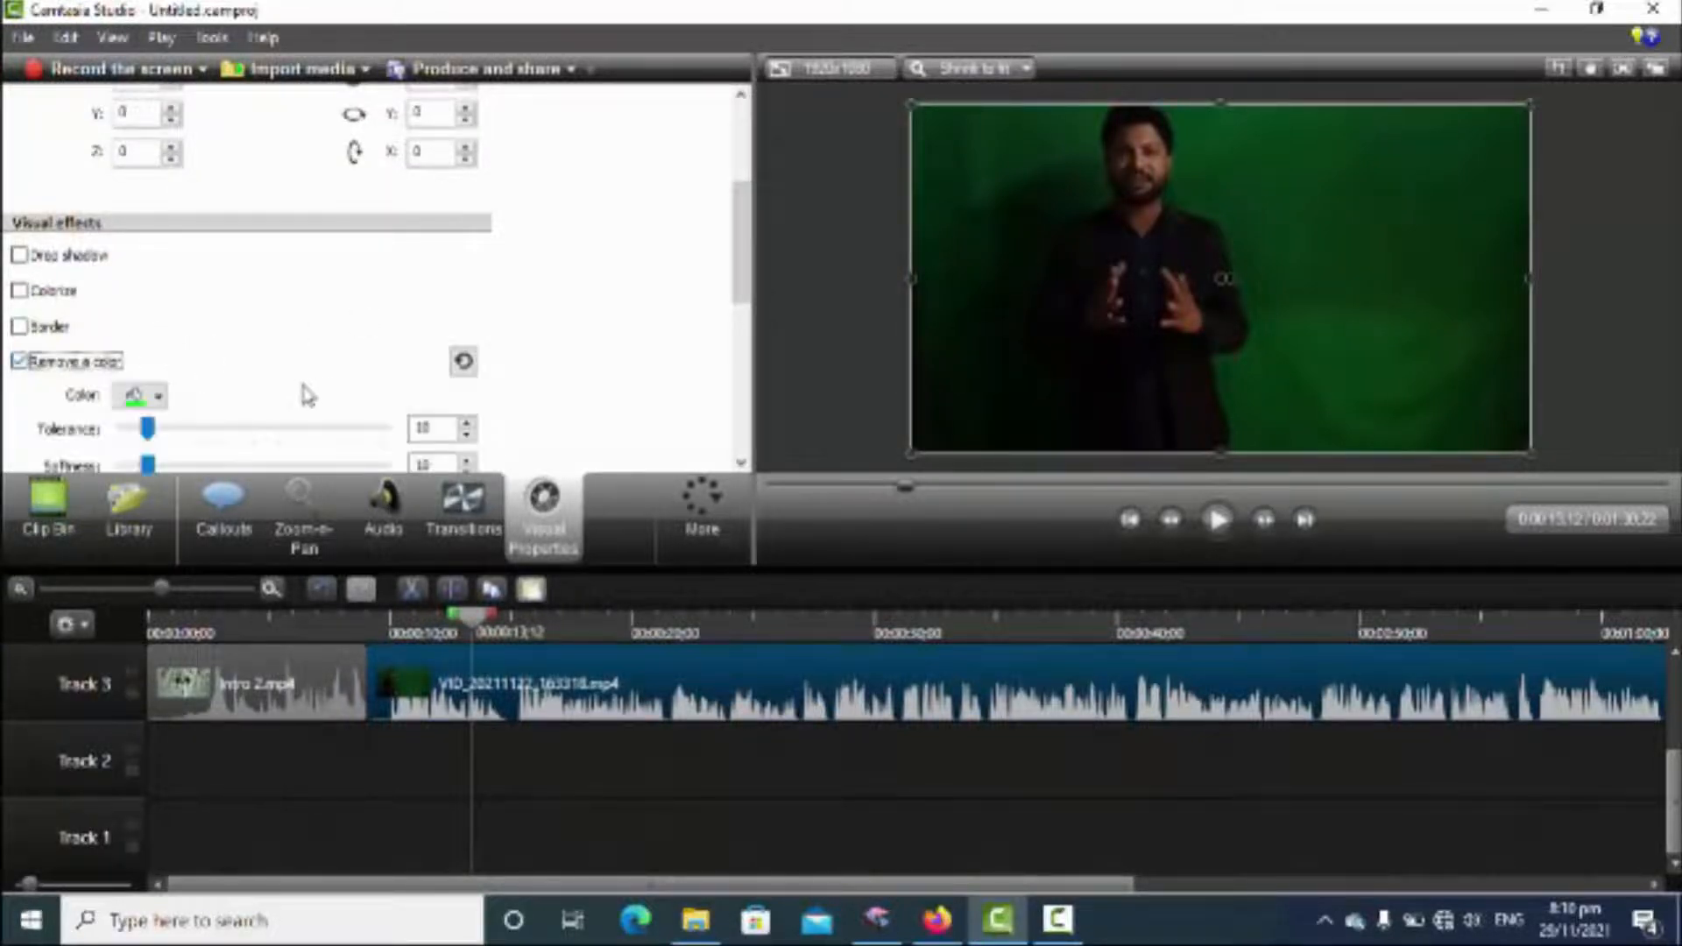
left_click_drag(150, 432, 325, 434)
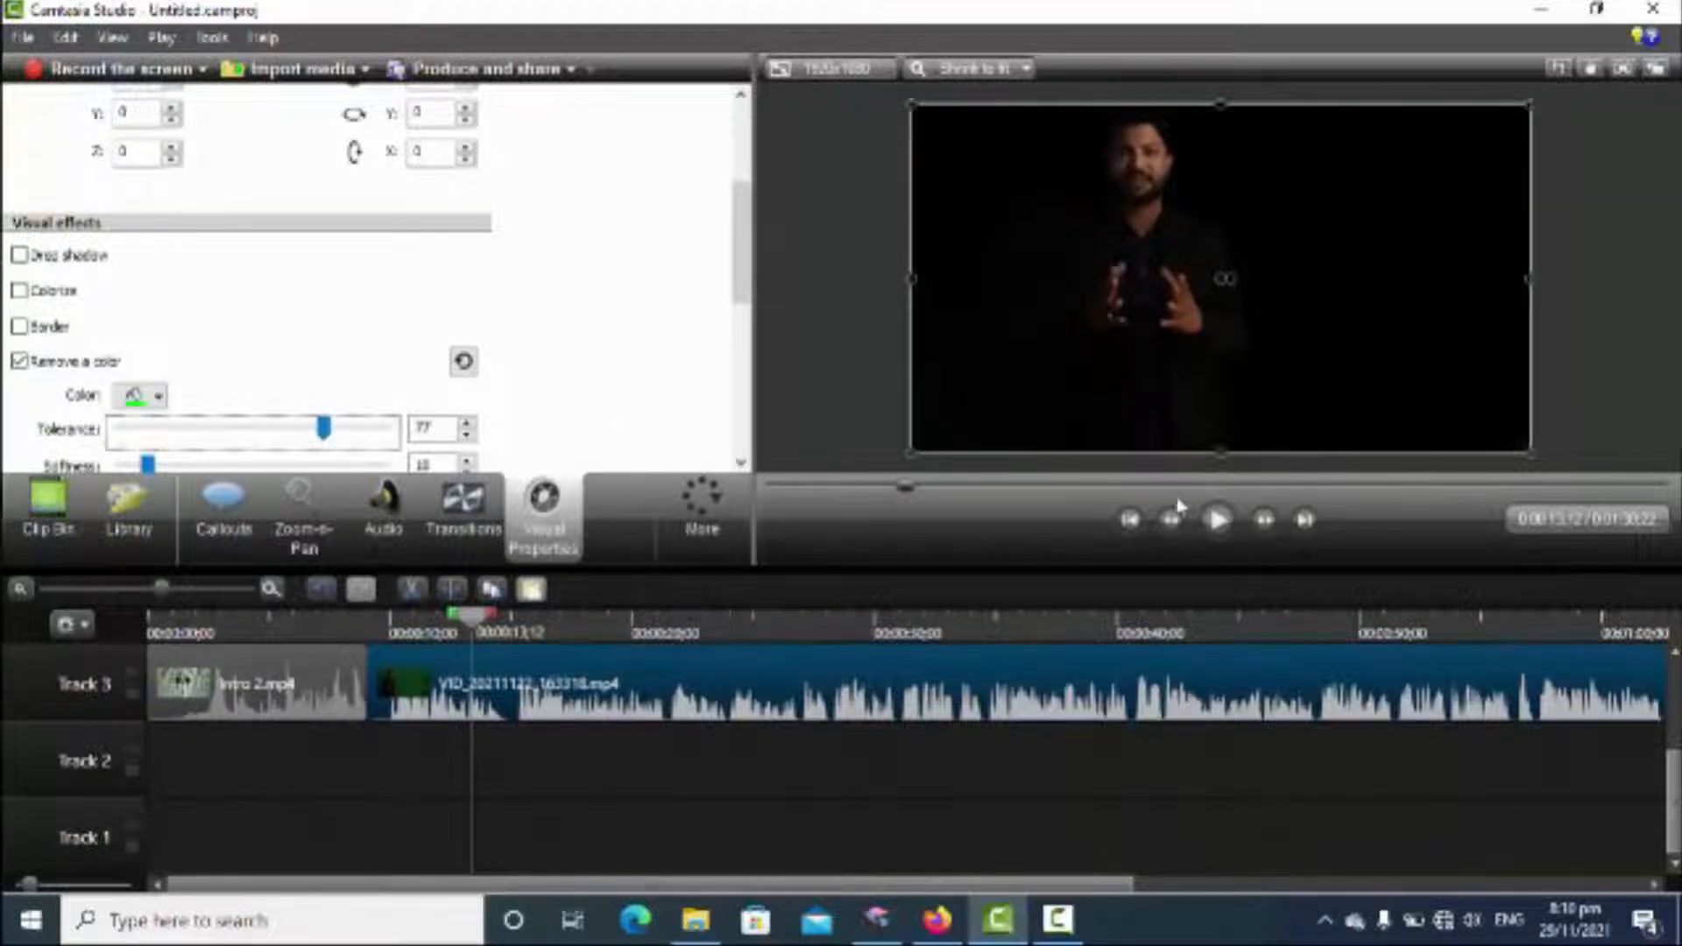
left_click(1214, 523)
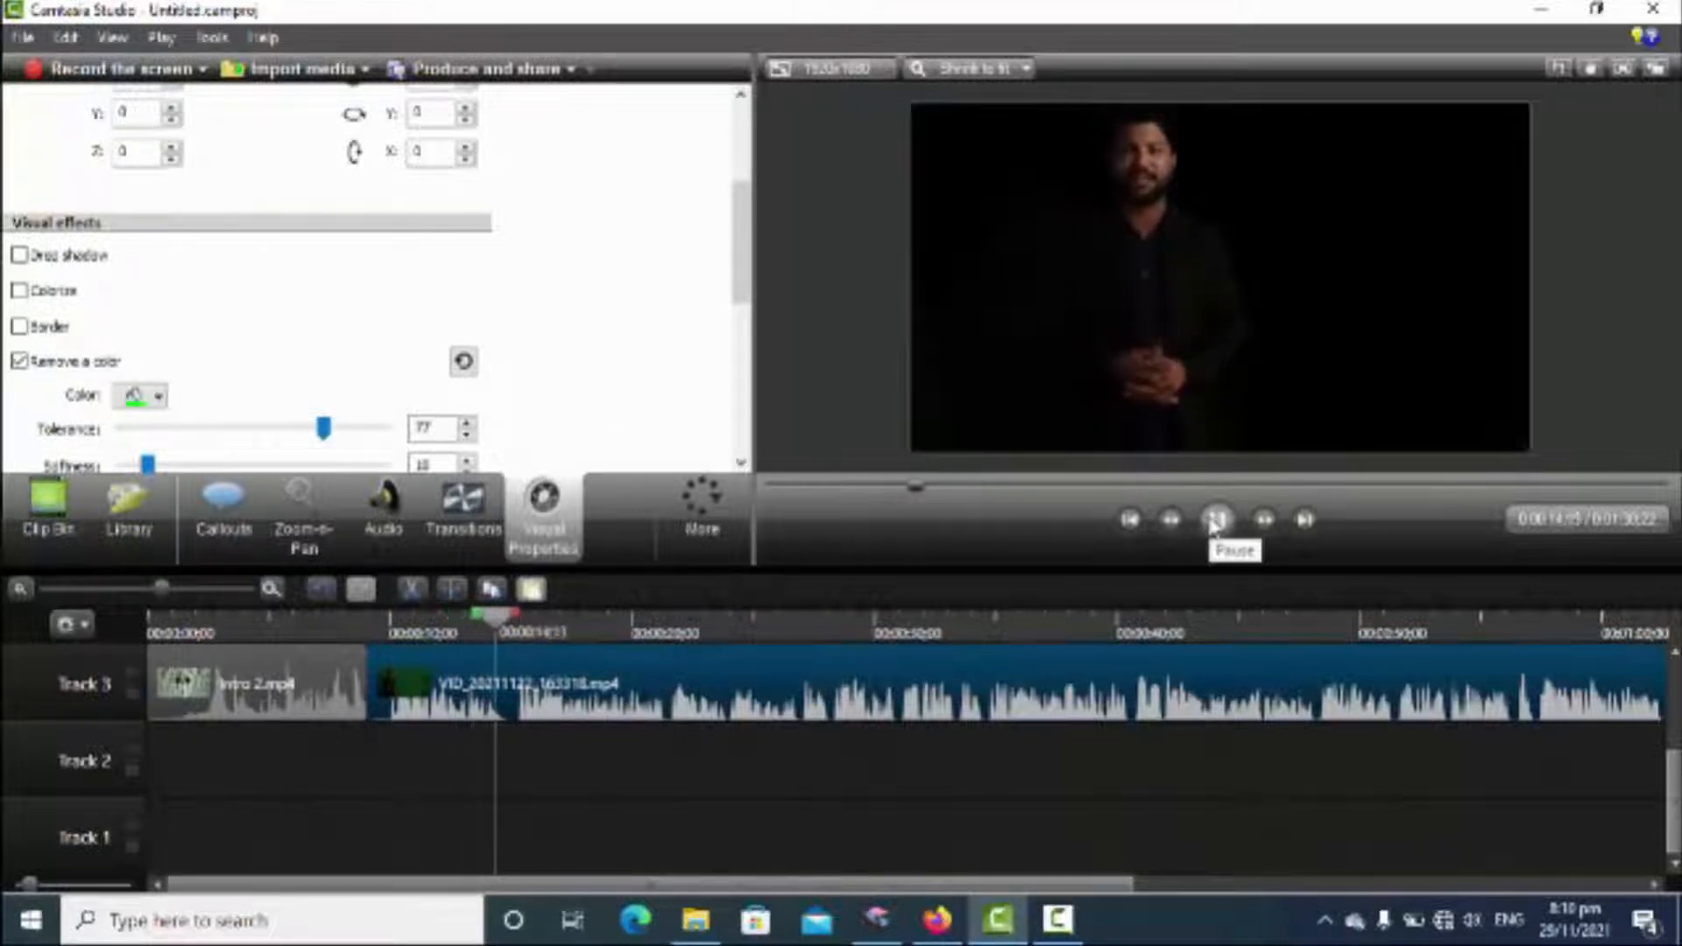
left_click_drag(513, 628, 368, 632)
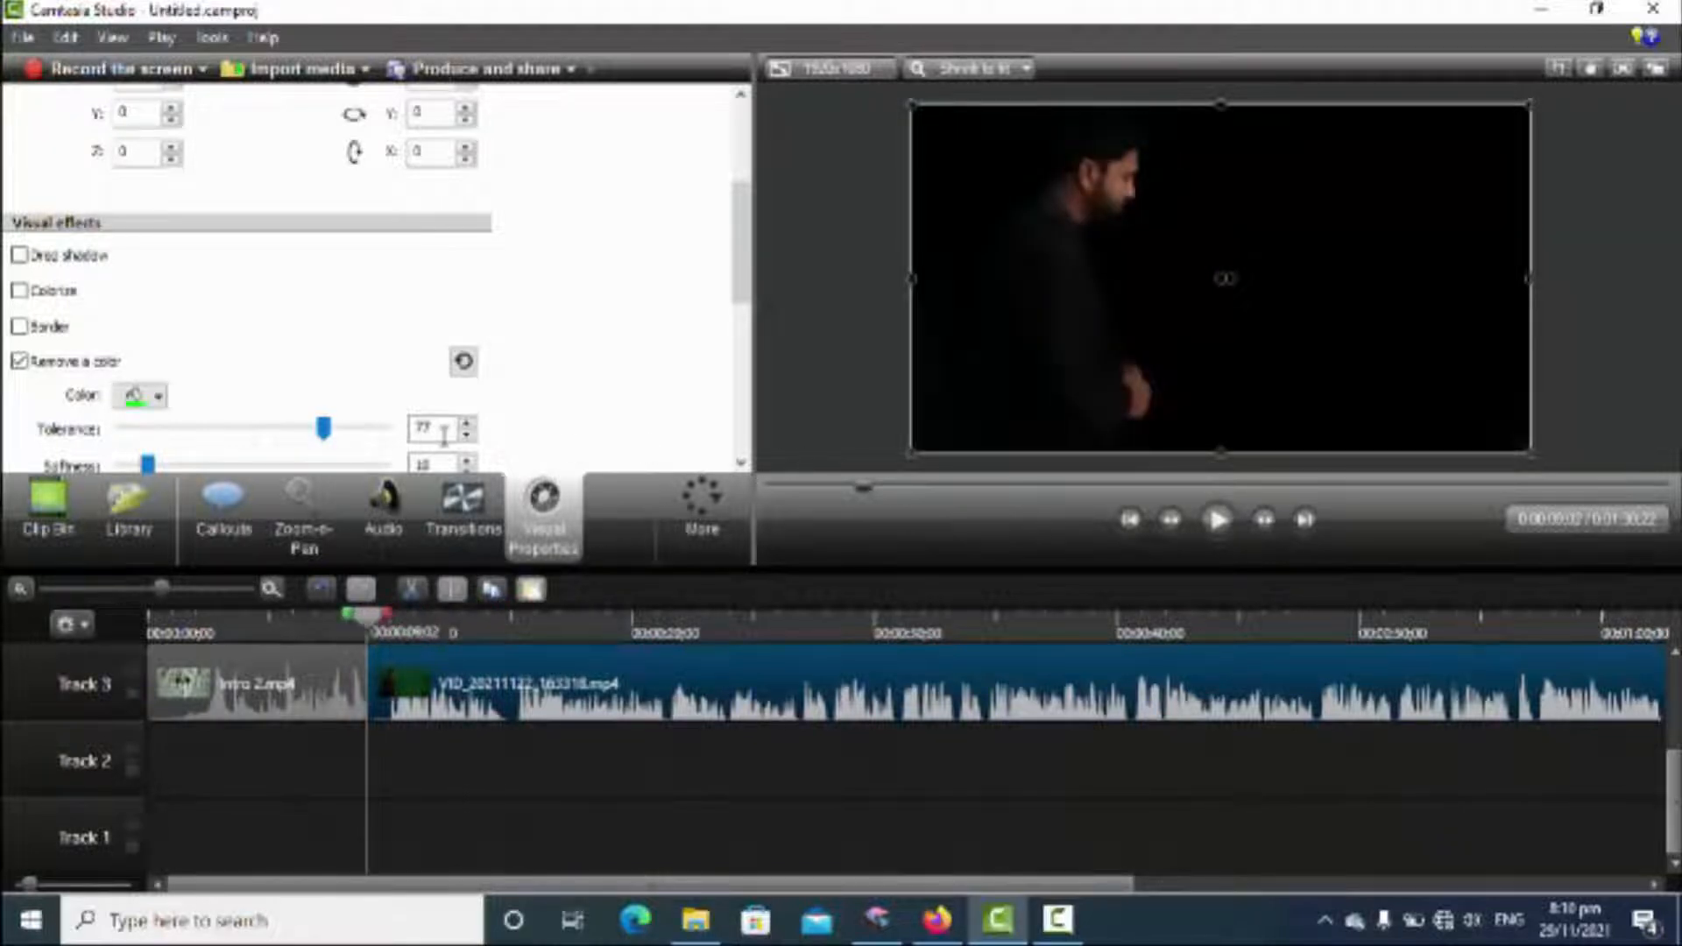
Import the purple-blue abstract pexels image 2156881 from New folder on drive E
left_click(113, 513)
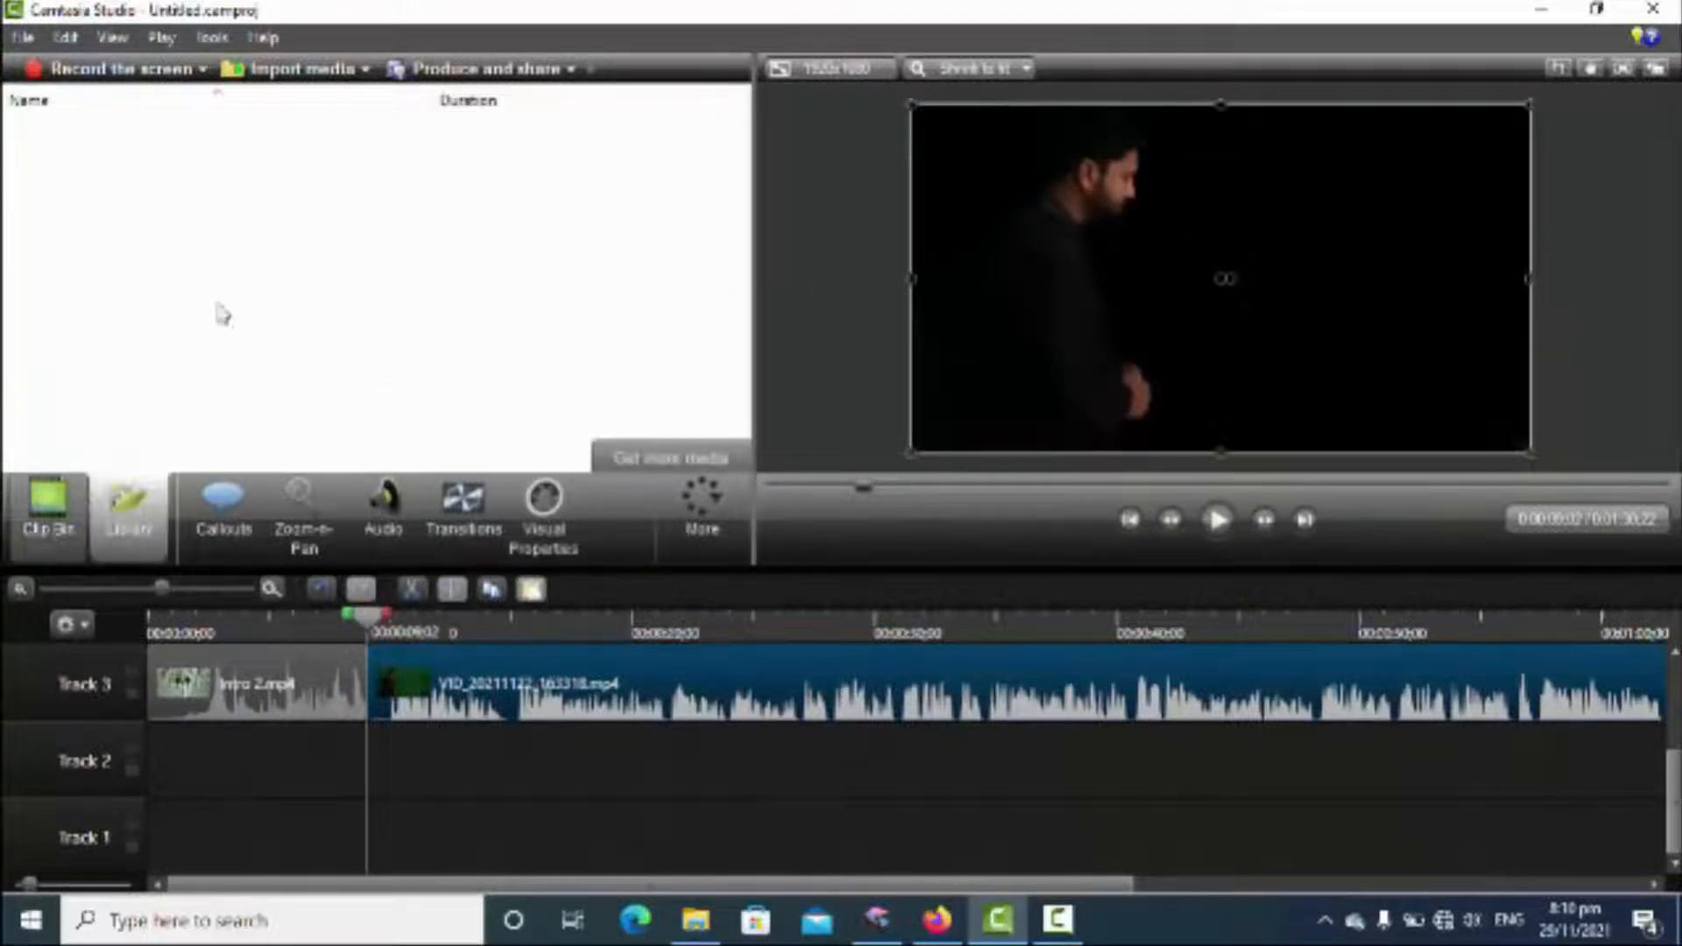
left_click(319, 77)
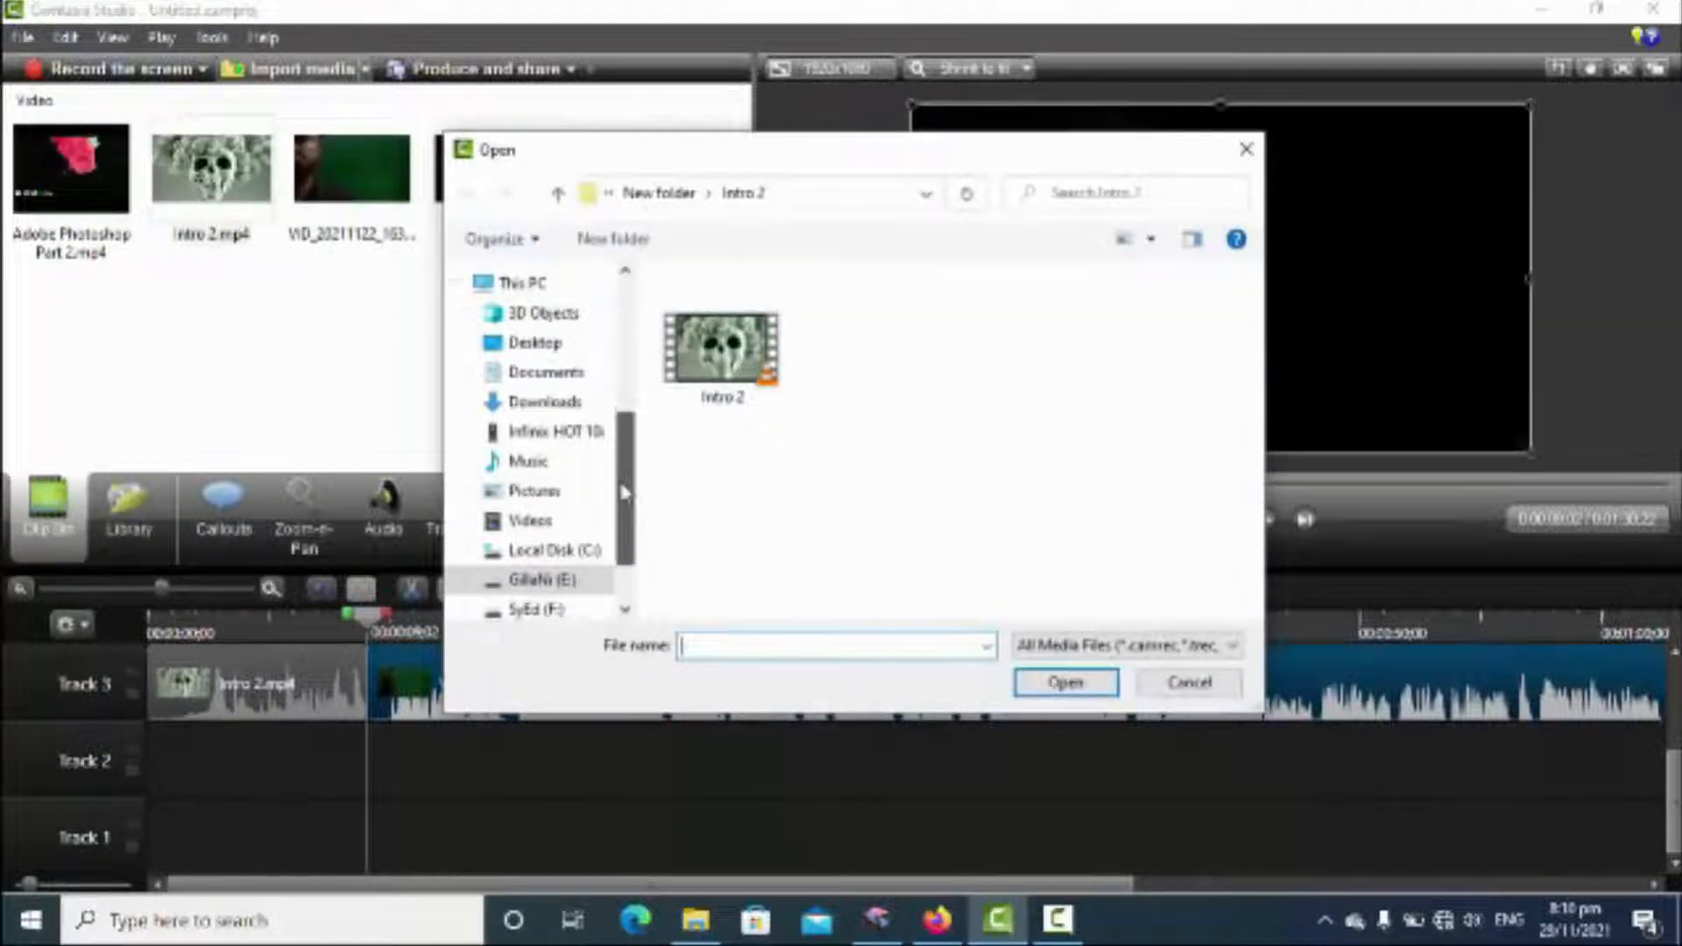
left_click_drag(622, 502, 622, 526)
left_click(548, 512)
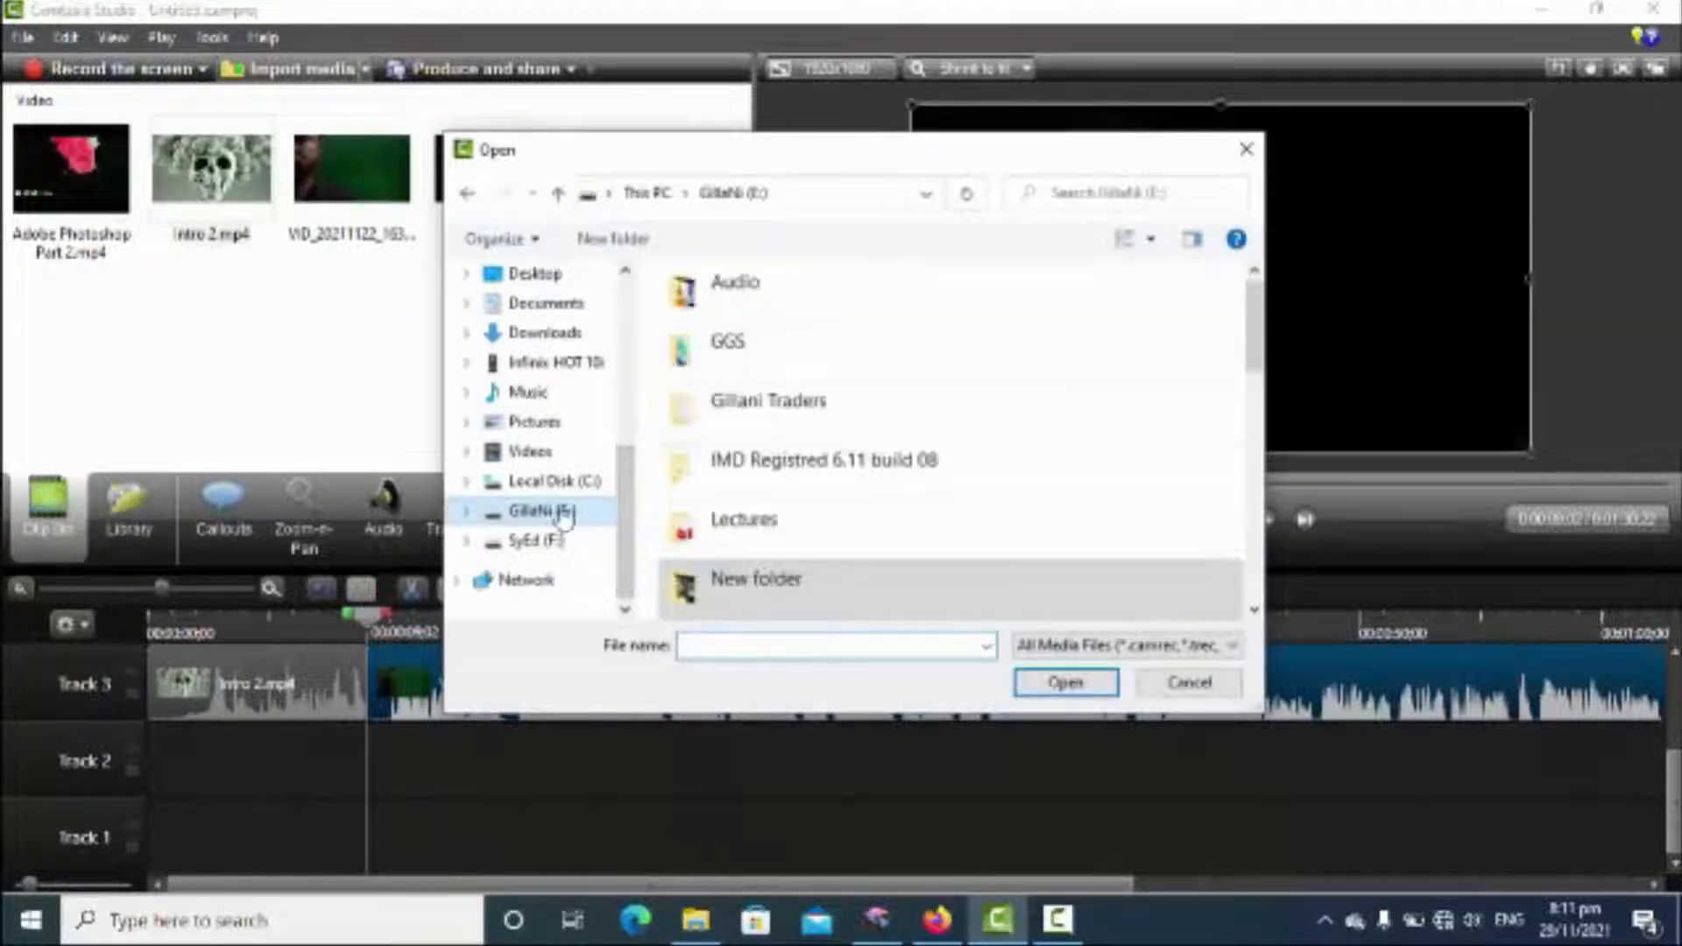
double_click(850, 602)
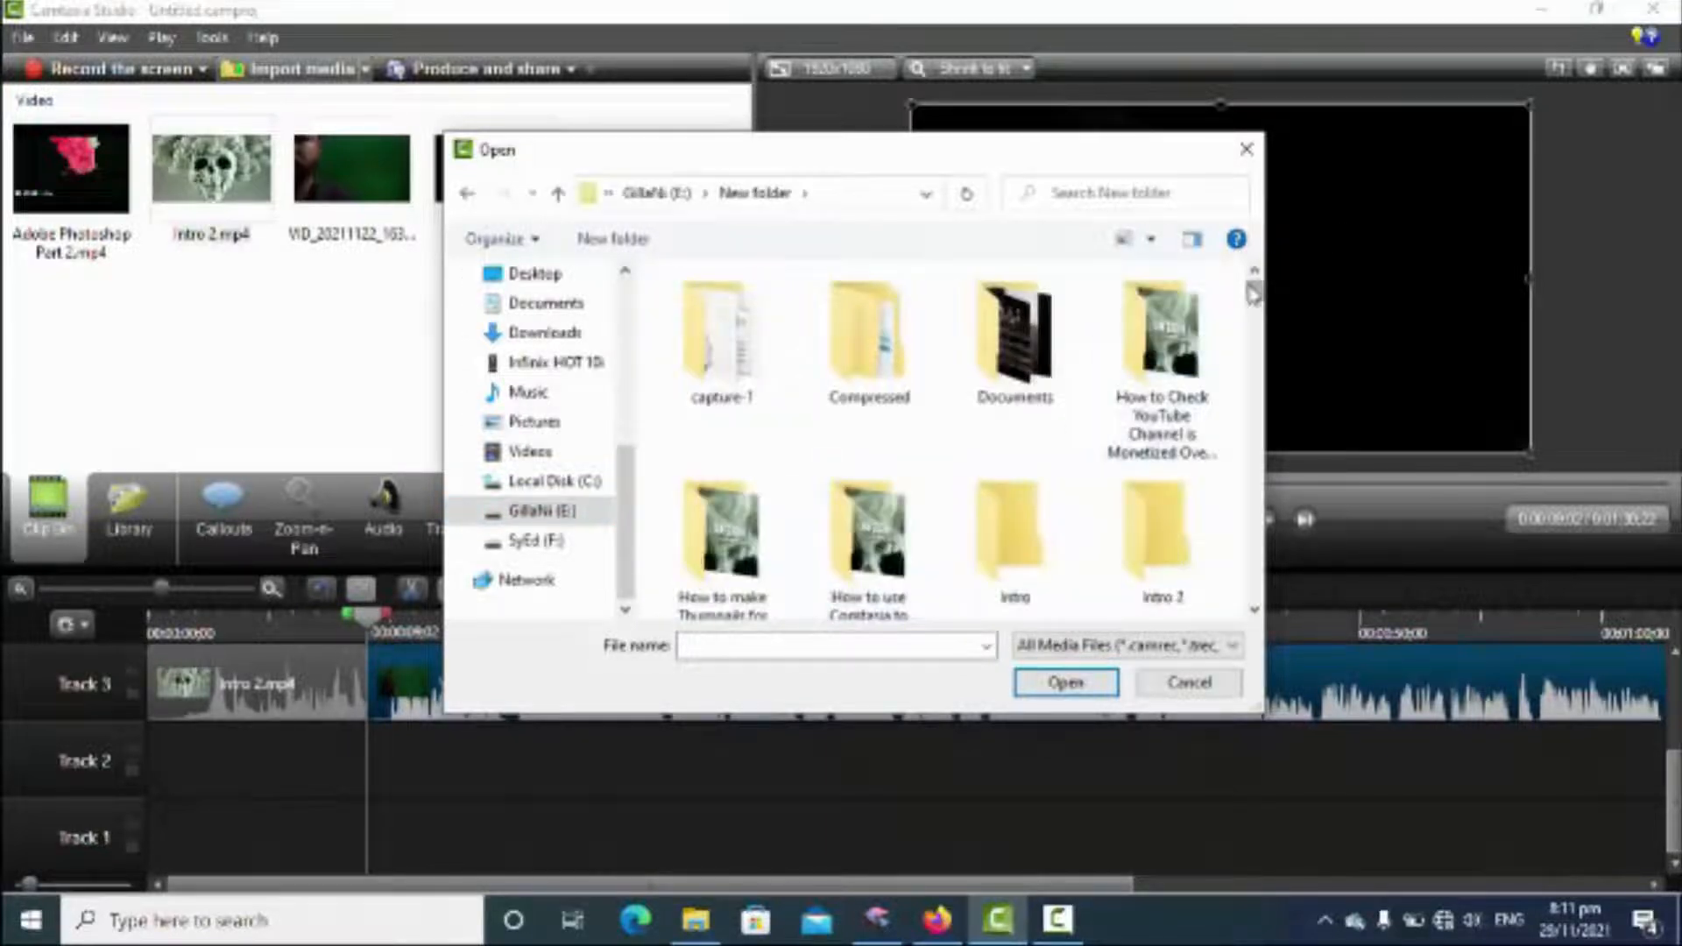
scroll(1253, 290, "down", 5)
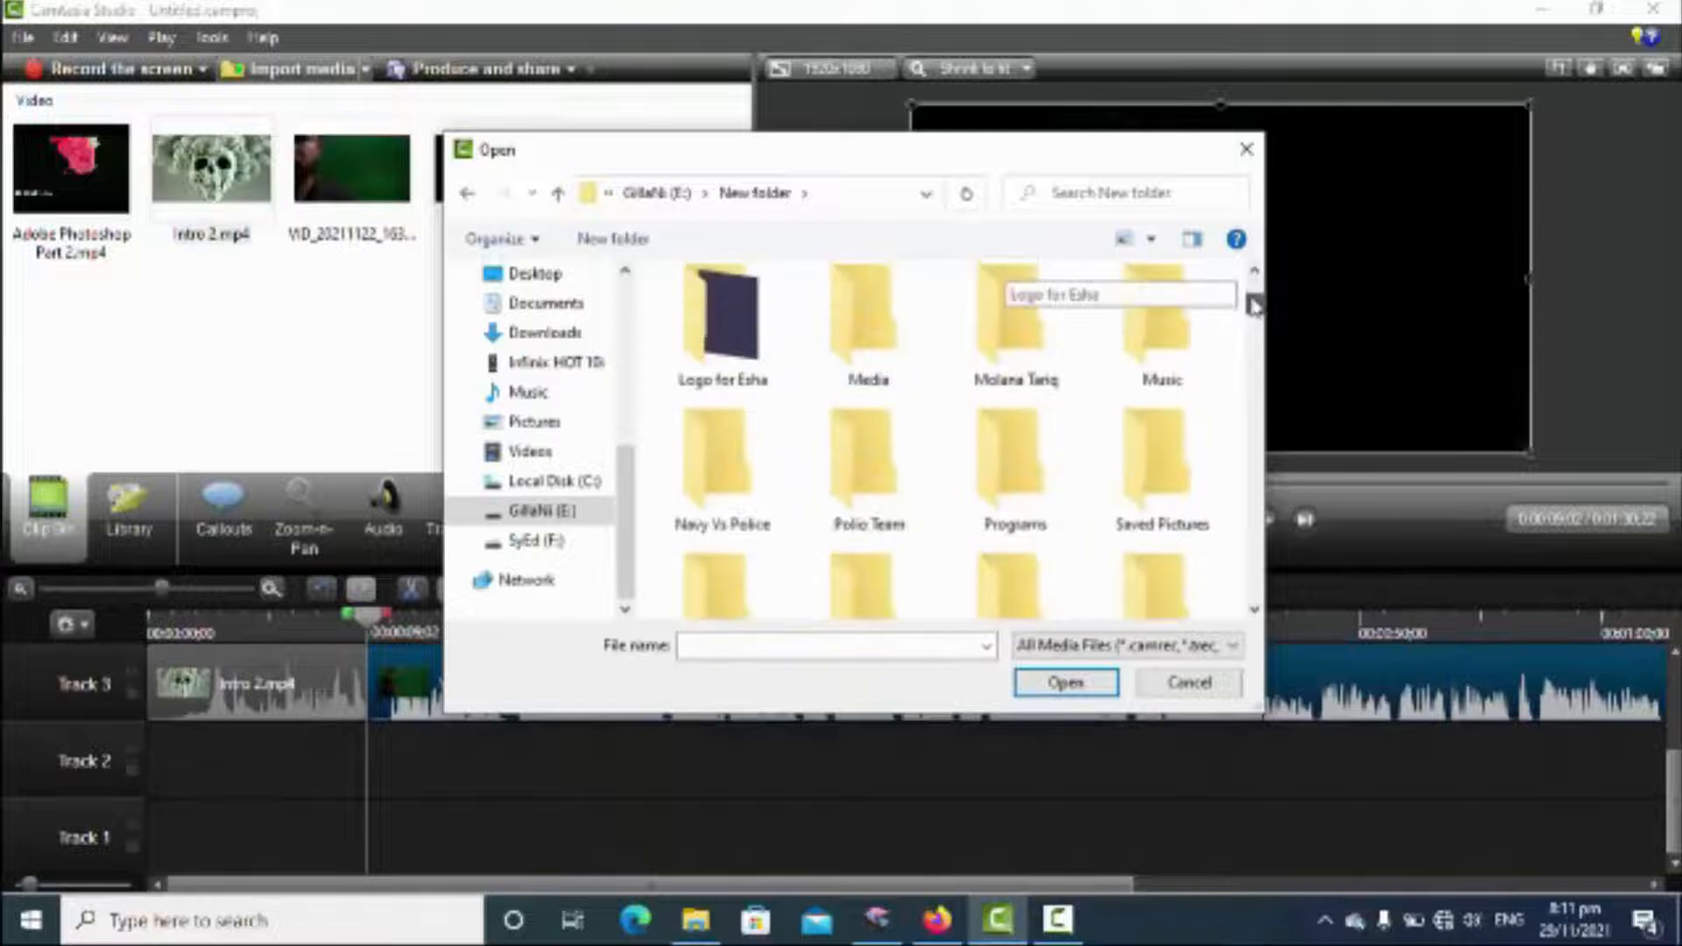
scroll(1254, 307, "down", 5)
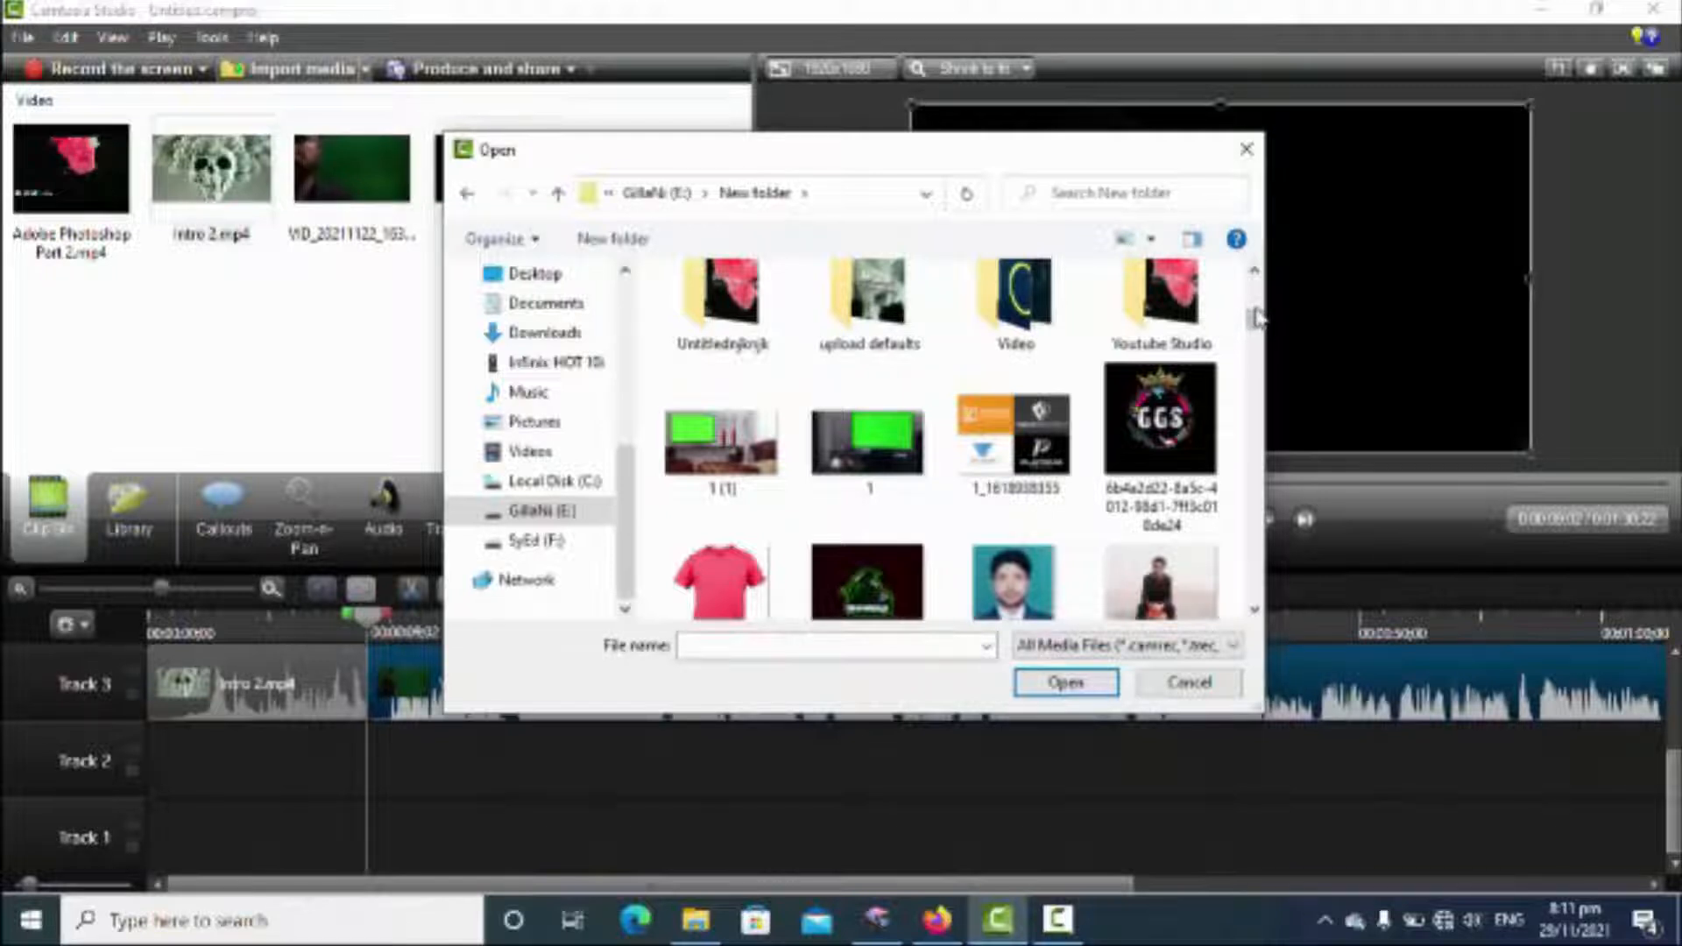
scroll(1255, 320, "up", 2)
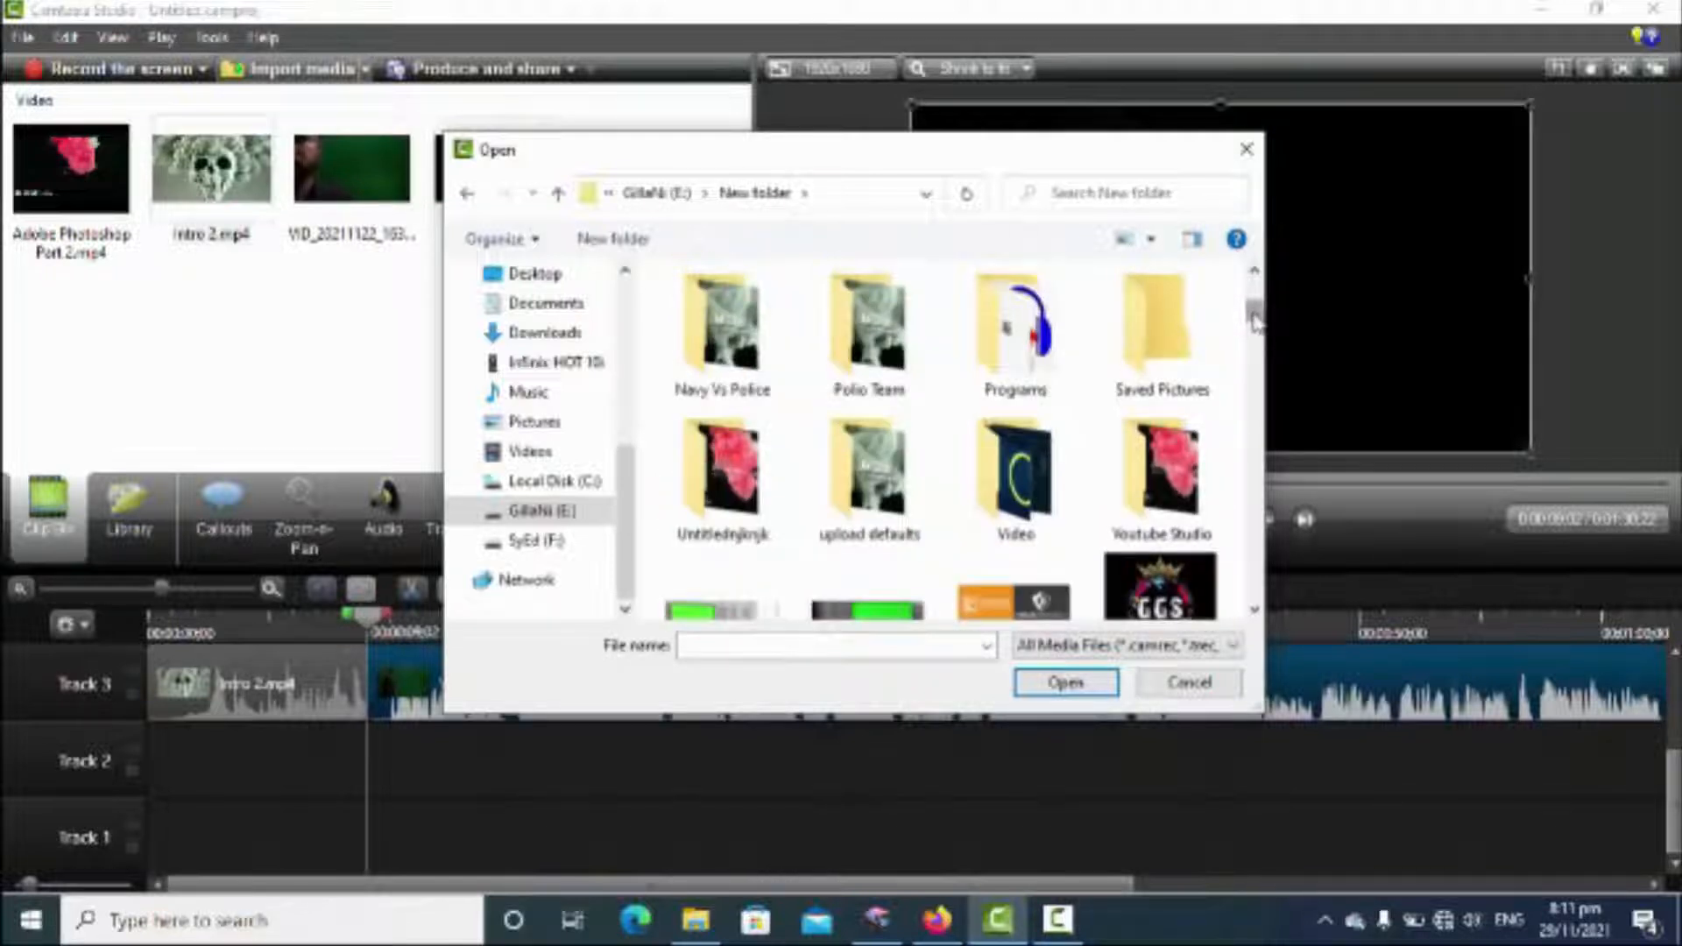
left_click_drag(1255, 320, 1259, 419)
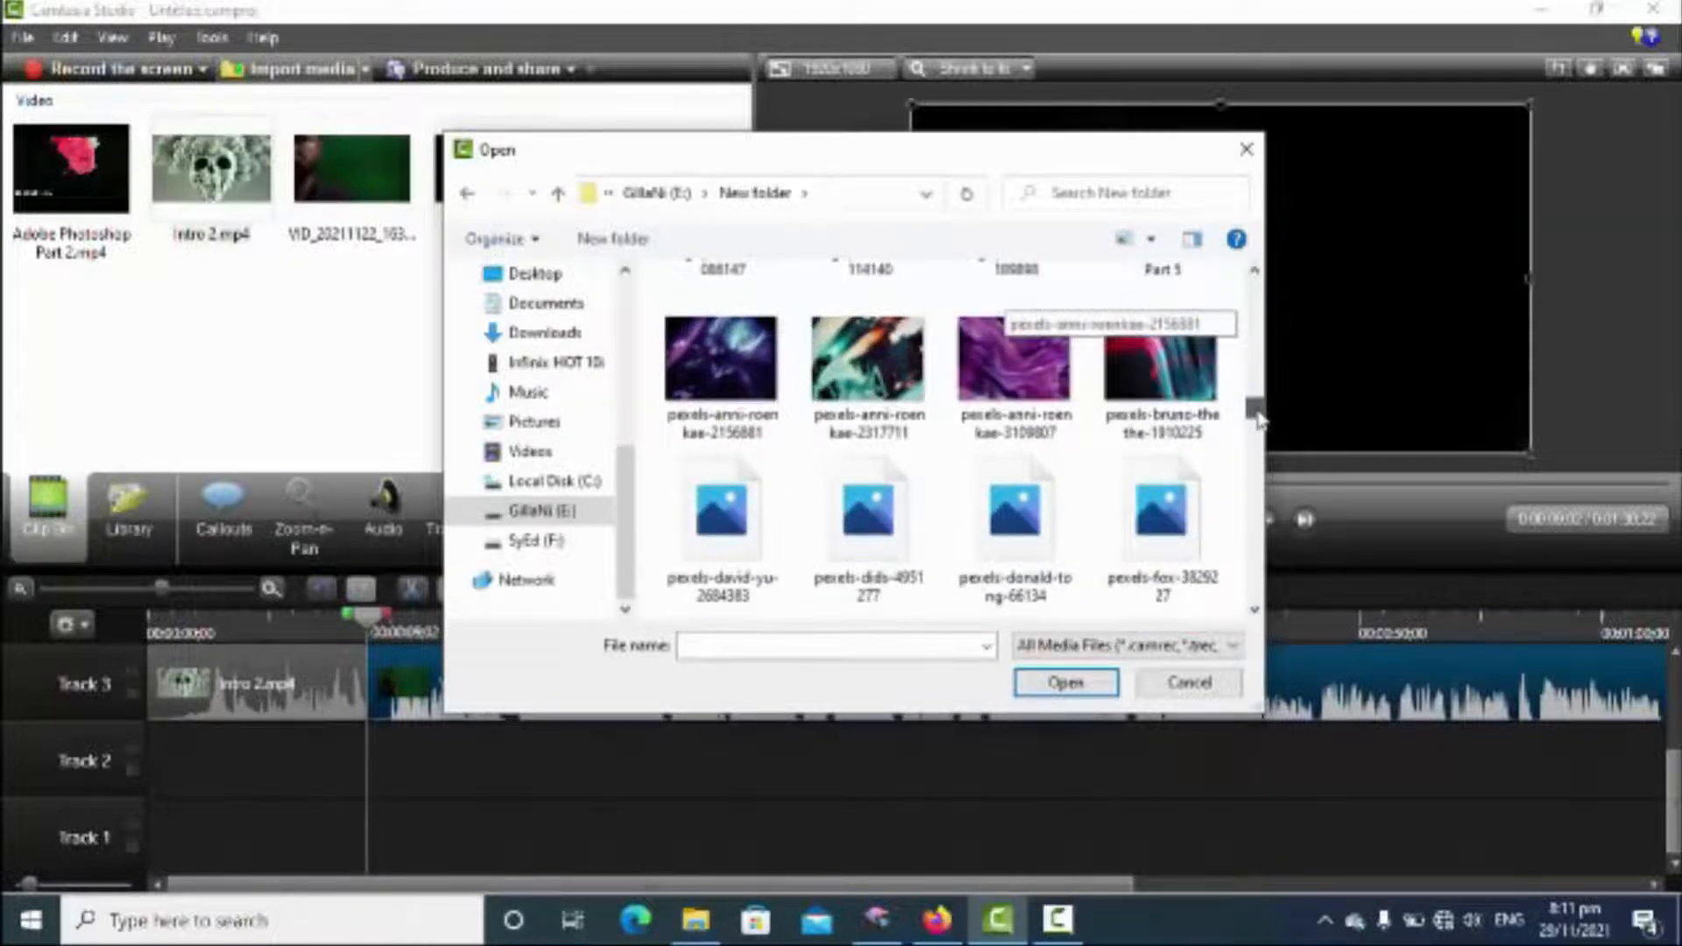
double_click(752, 355)
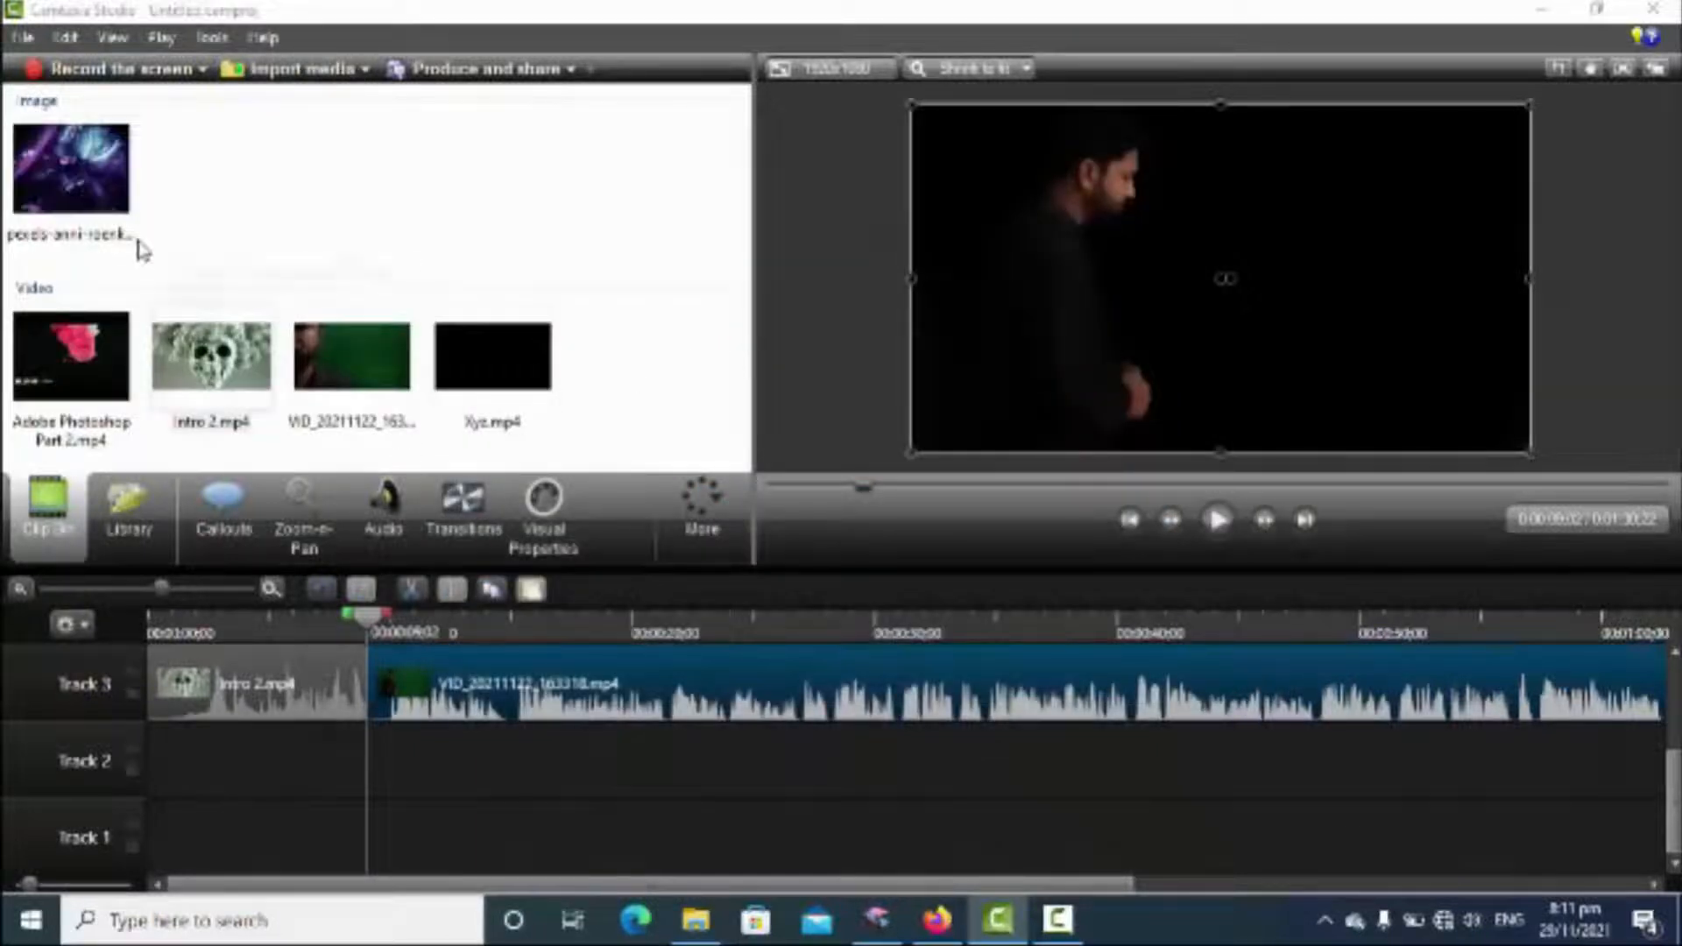
Place the imported image on Track 2 beneath the presenter clip, stretch it to the full canvas width and preview the composite
left_click_drag(76, 179, 452, 771)
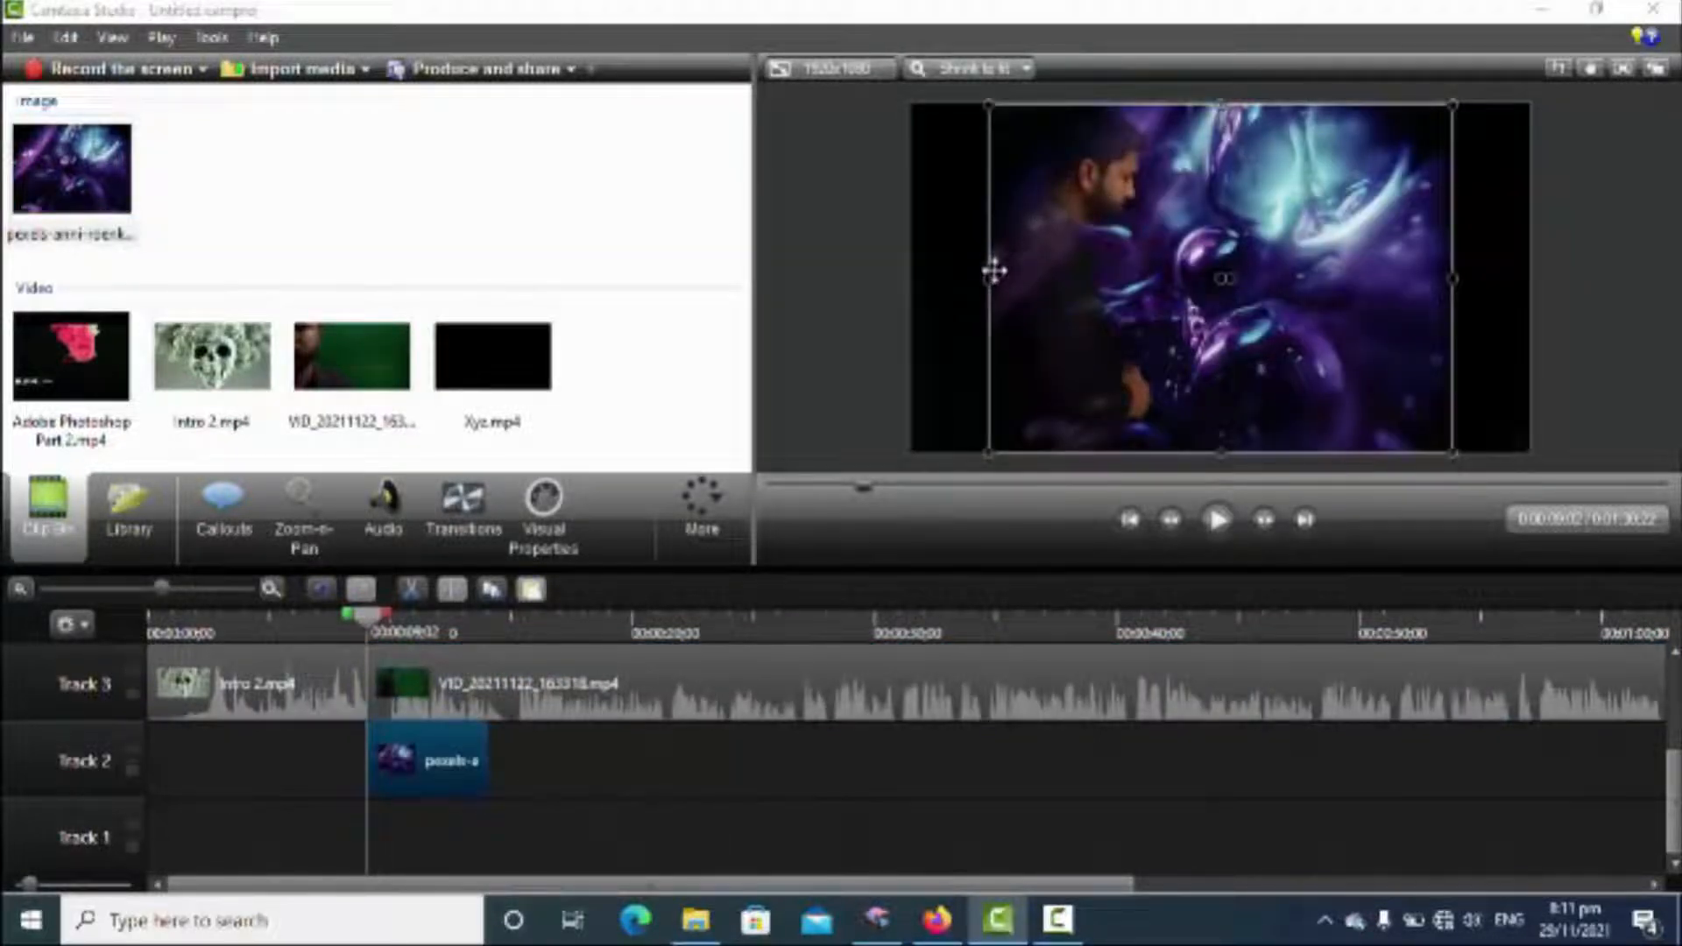
left_click_drag(990, 278, 911, 281)
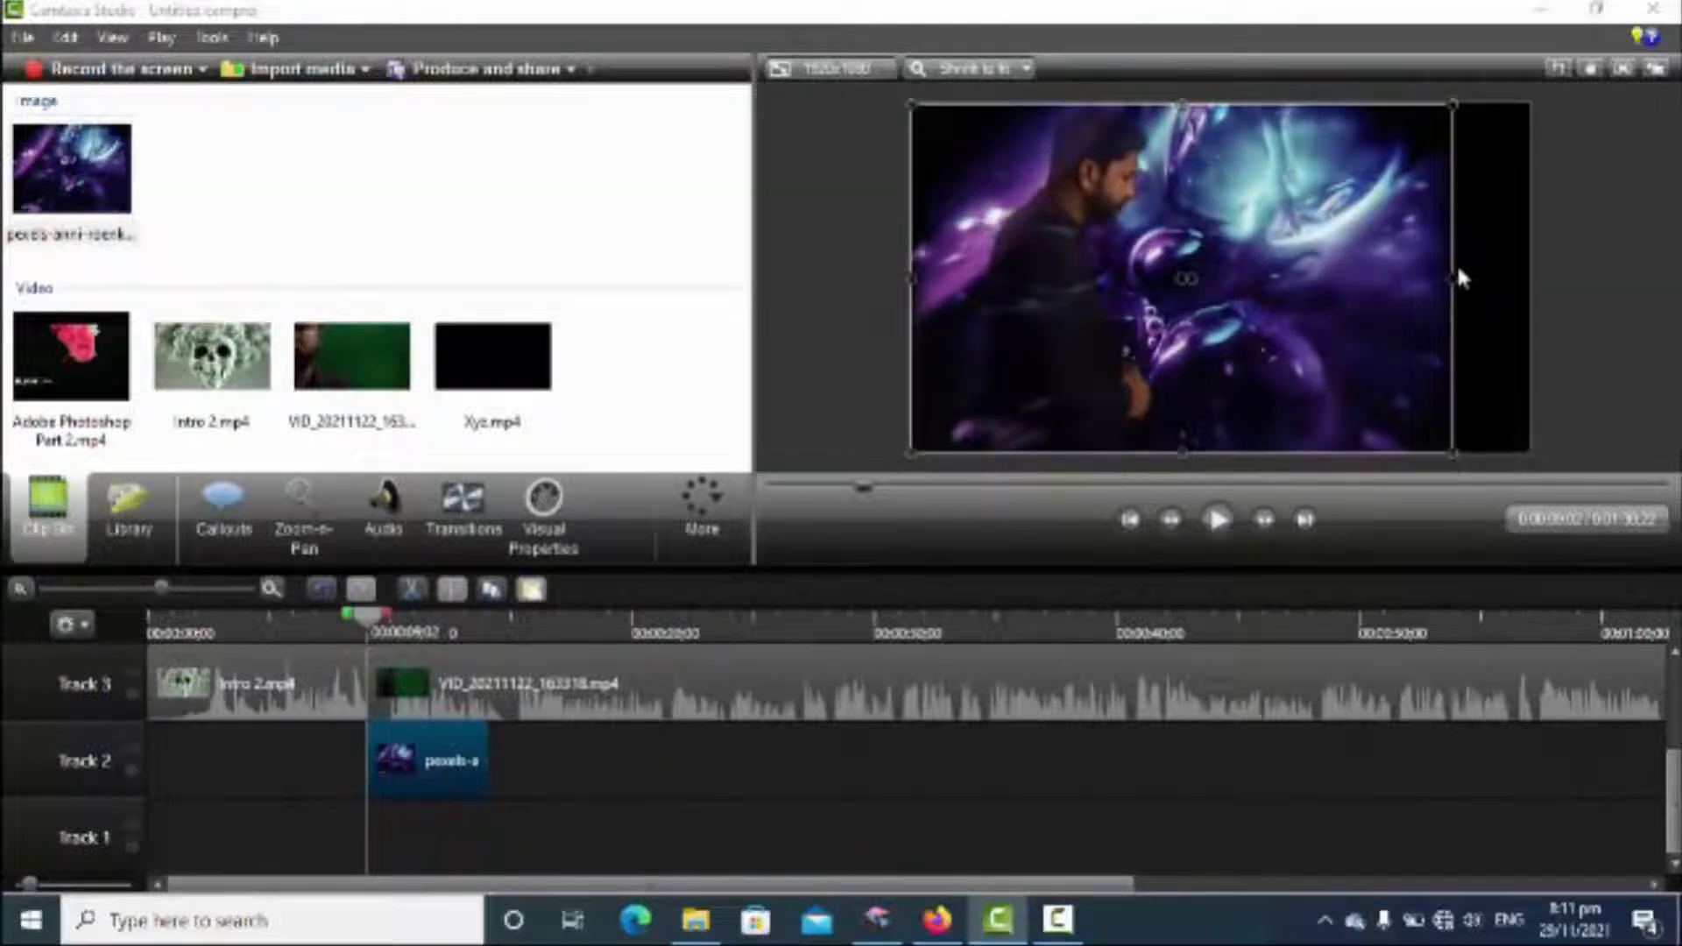
left_click_drag(1450, 279, 1526, 271)
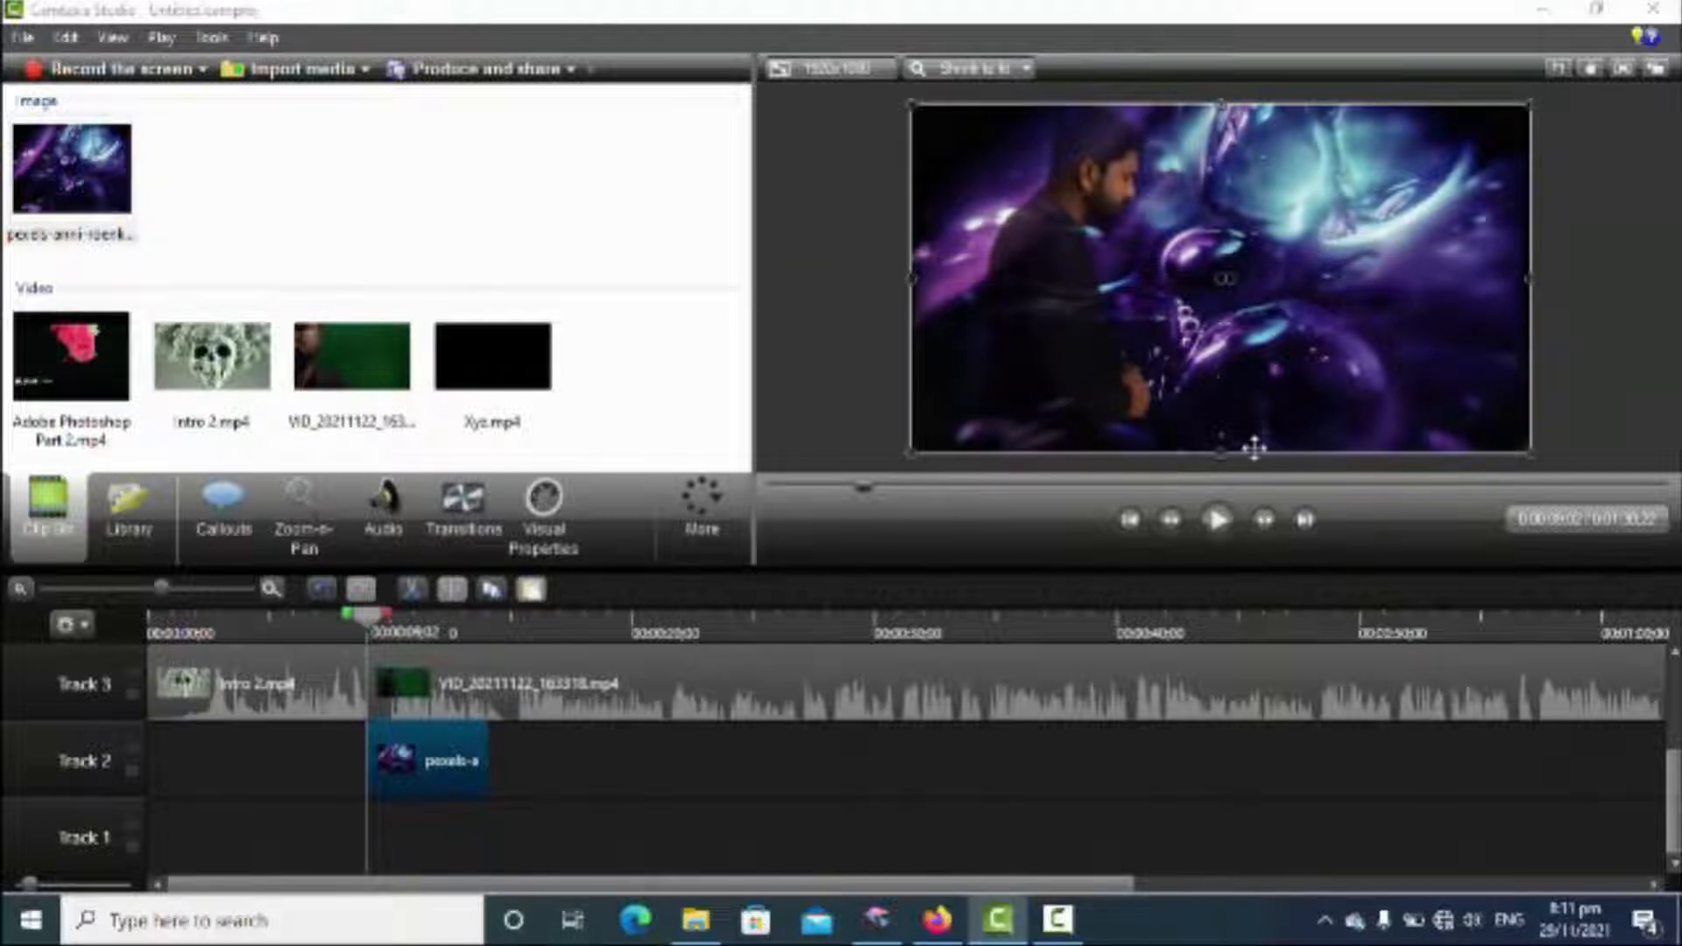
left_click(1216, 521)
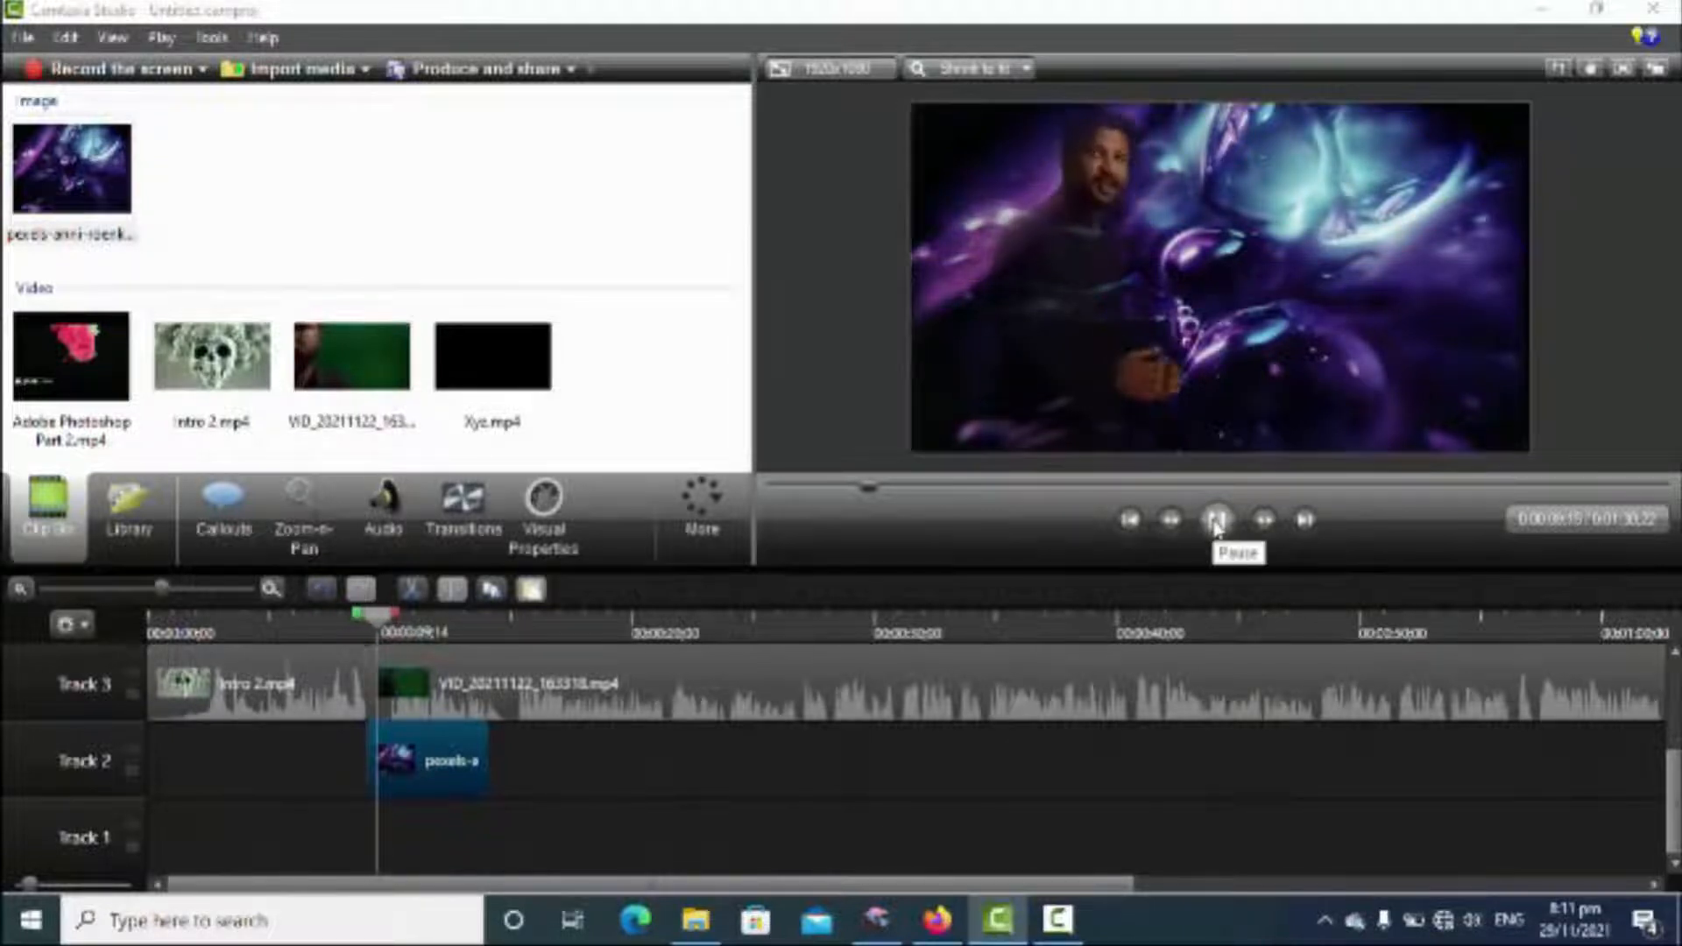
left_click(1216, 520)
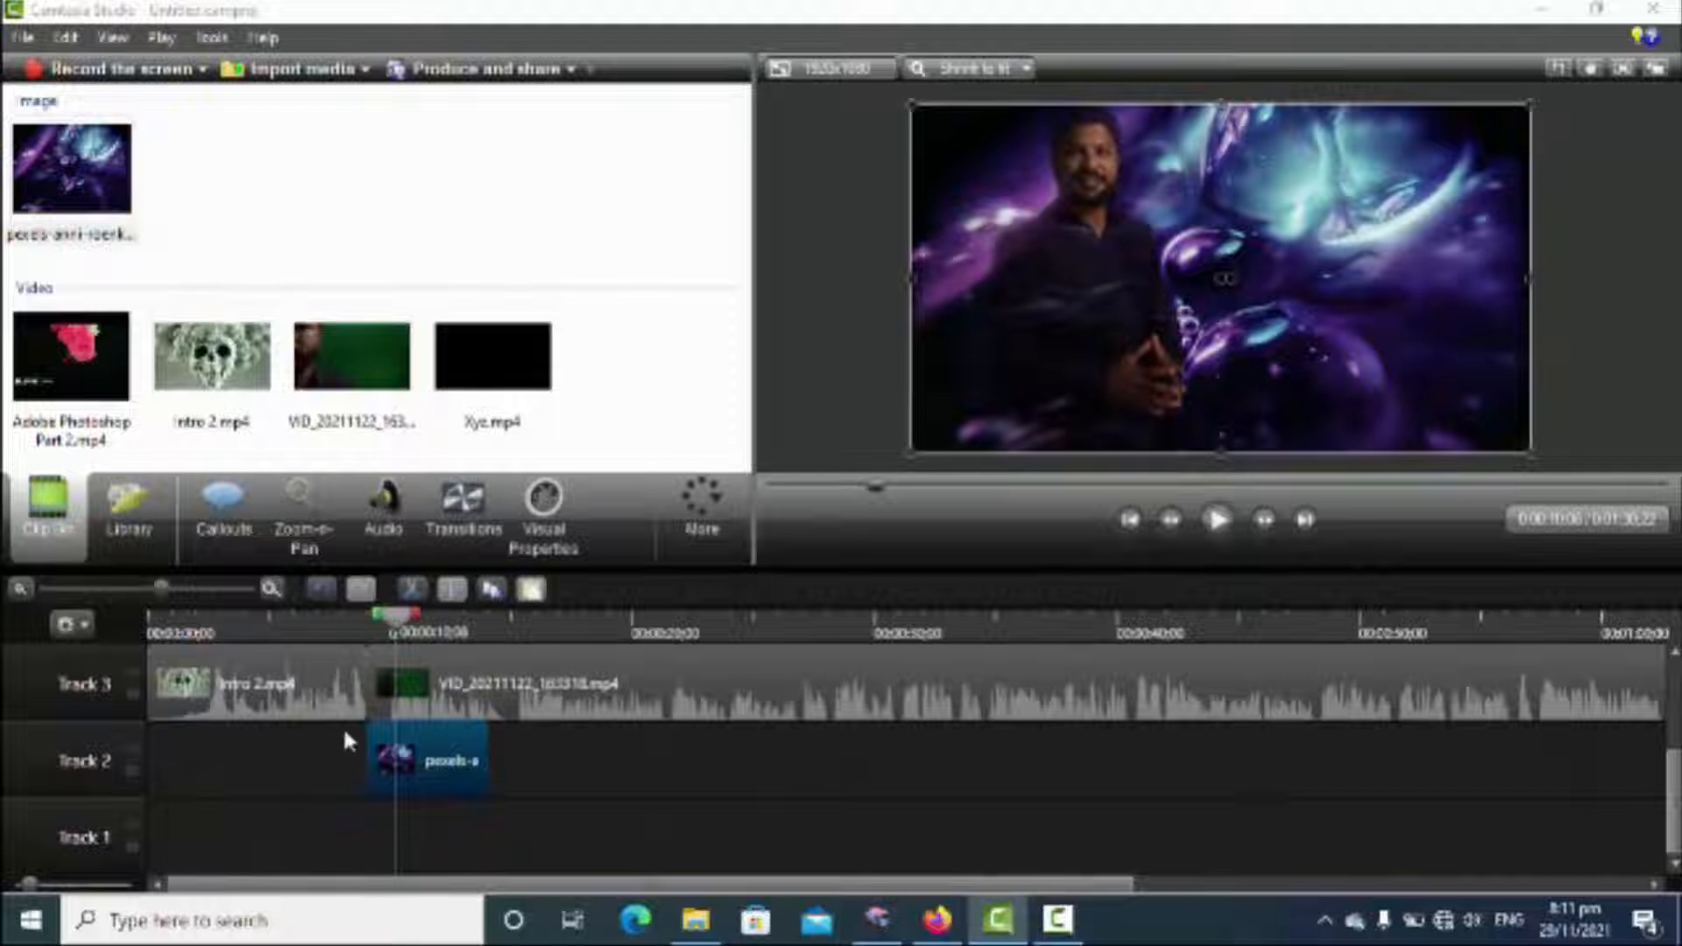
Open the background image's visual properties, then delete the image from Track 2
left_click(433, 775)
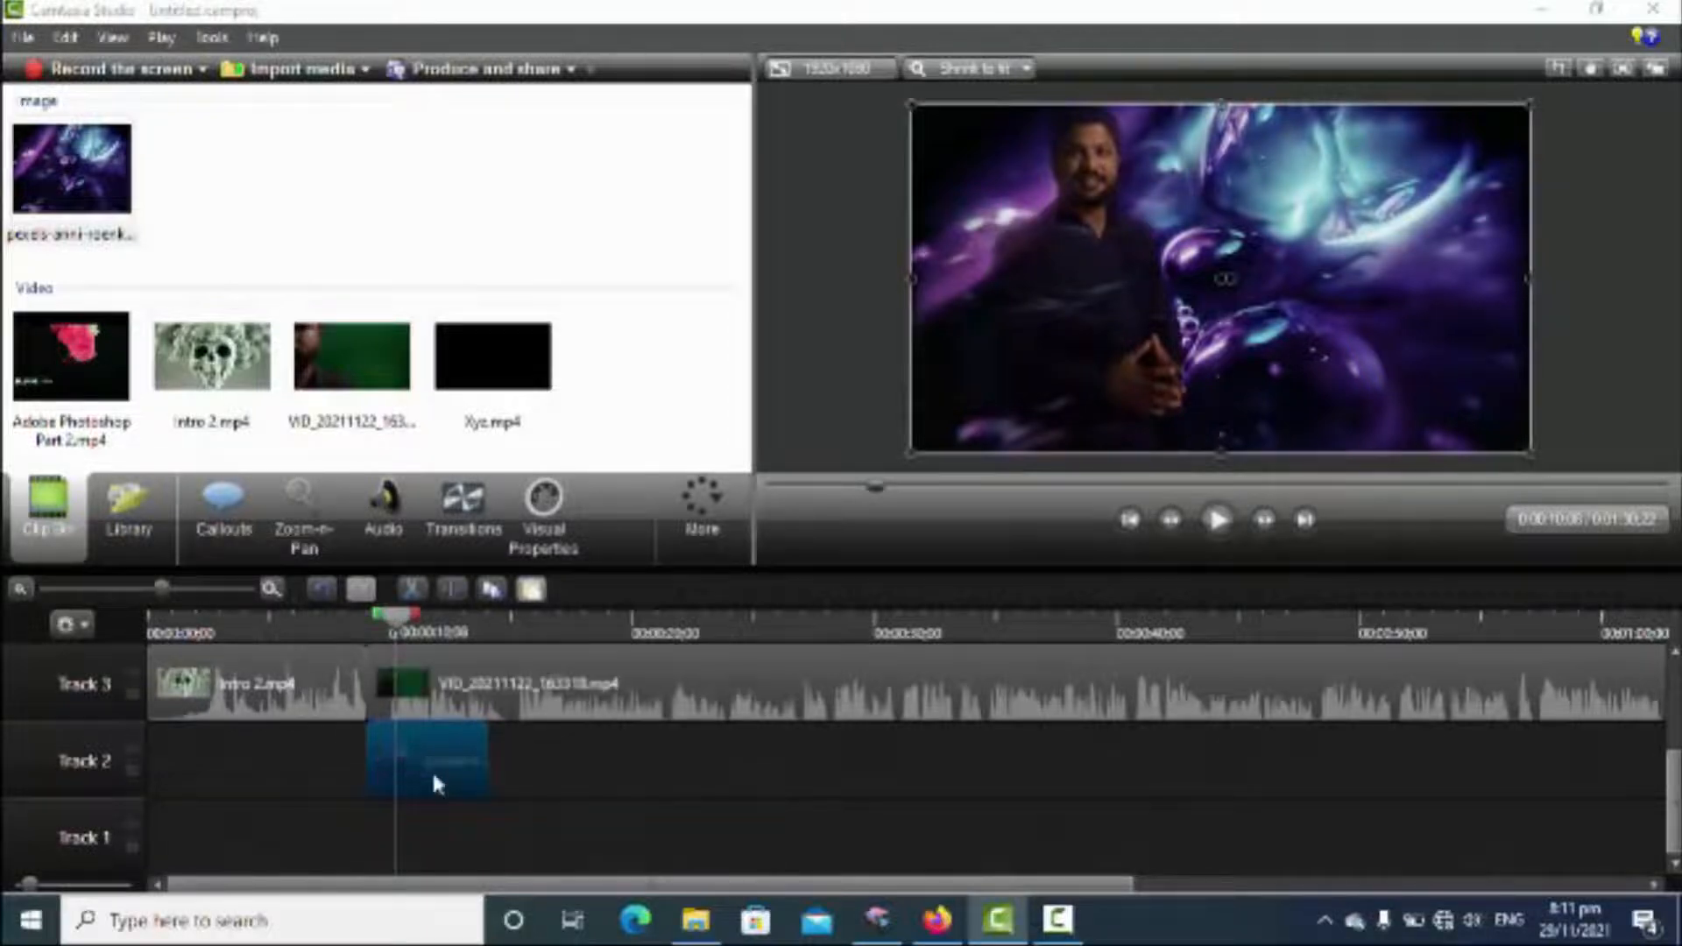
double_click(431, 769)
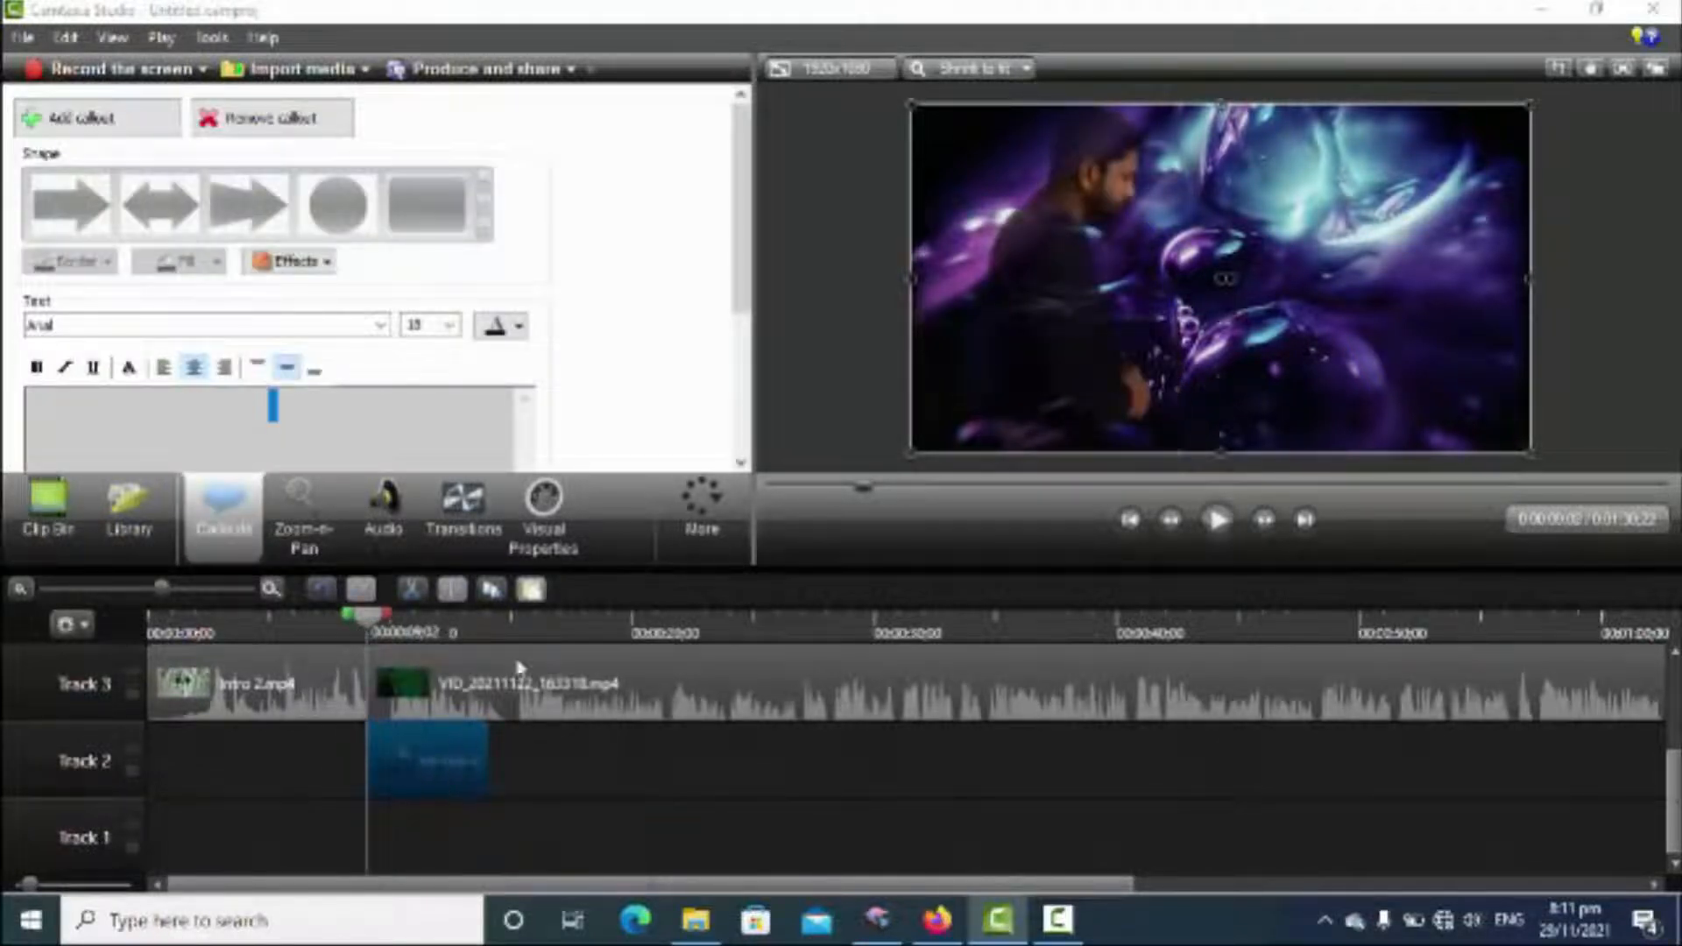
left_click(543, 513)
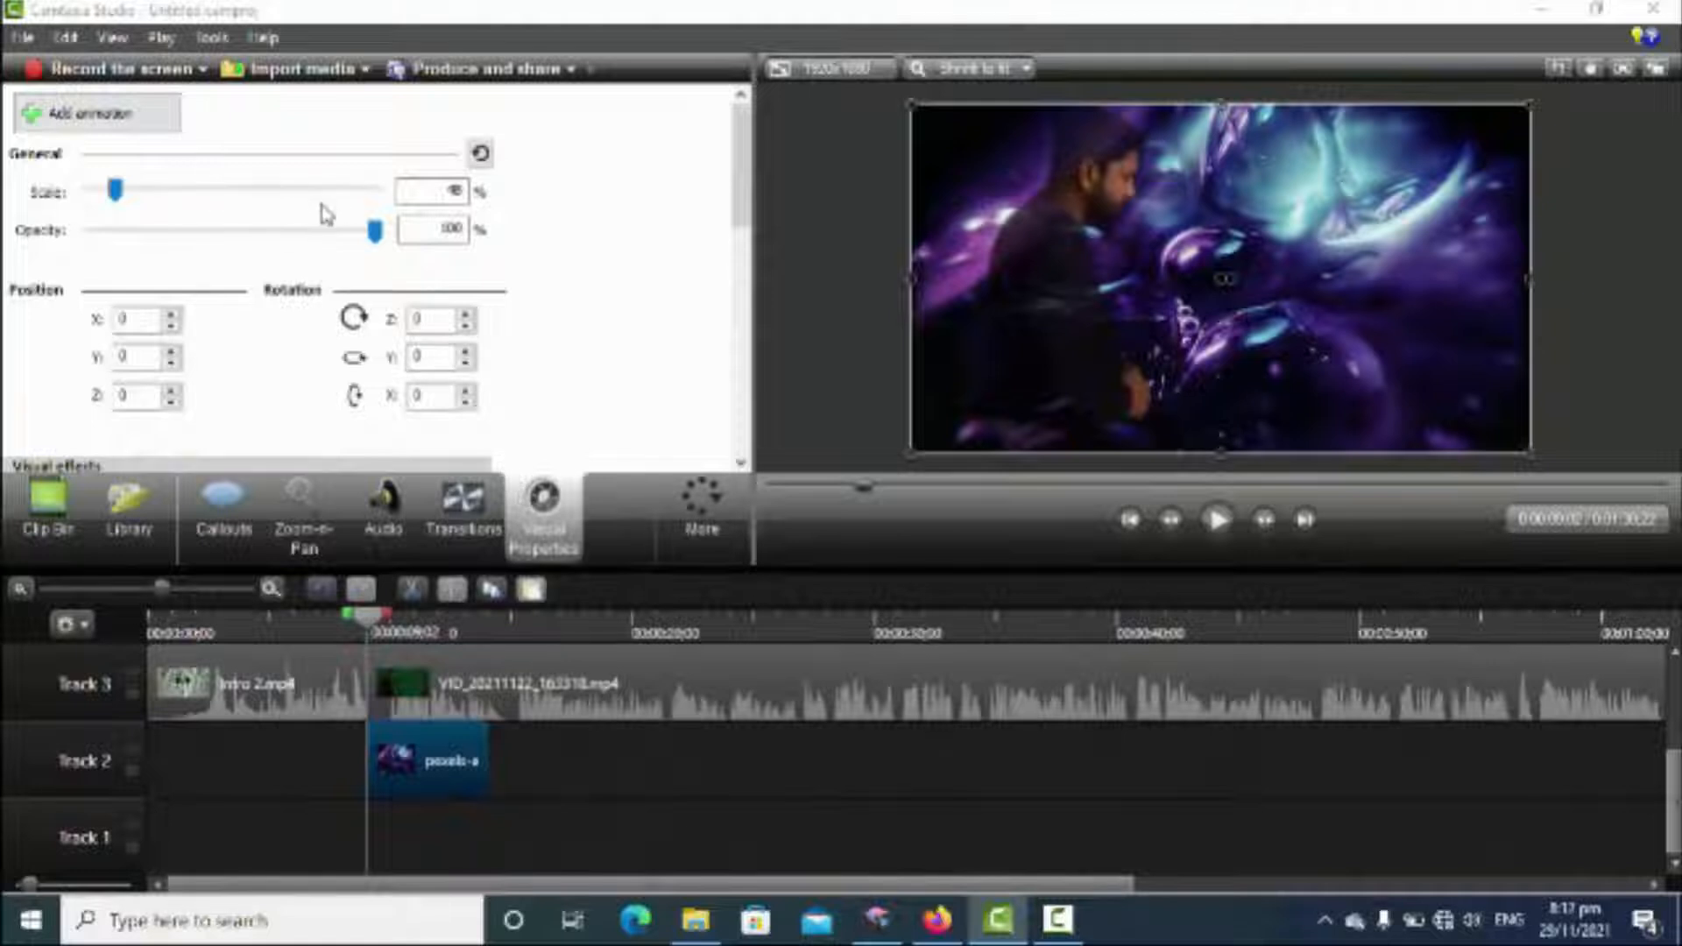
left_click(375, 231)
key("Delete")
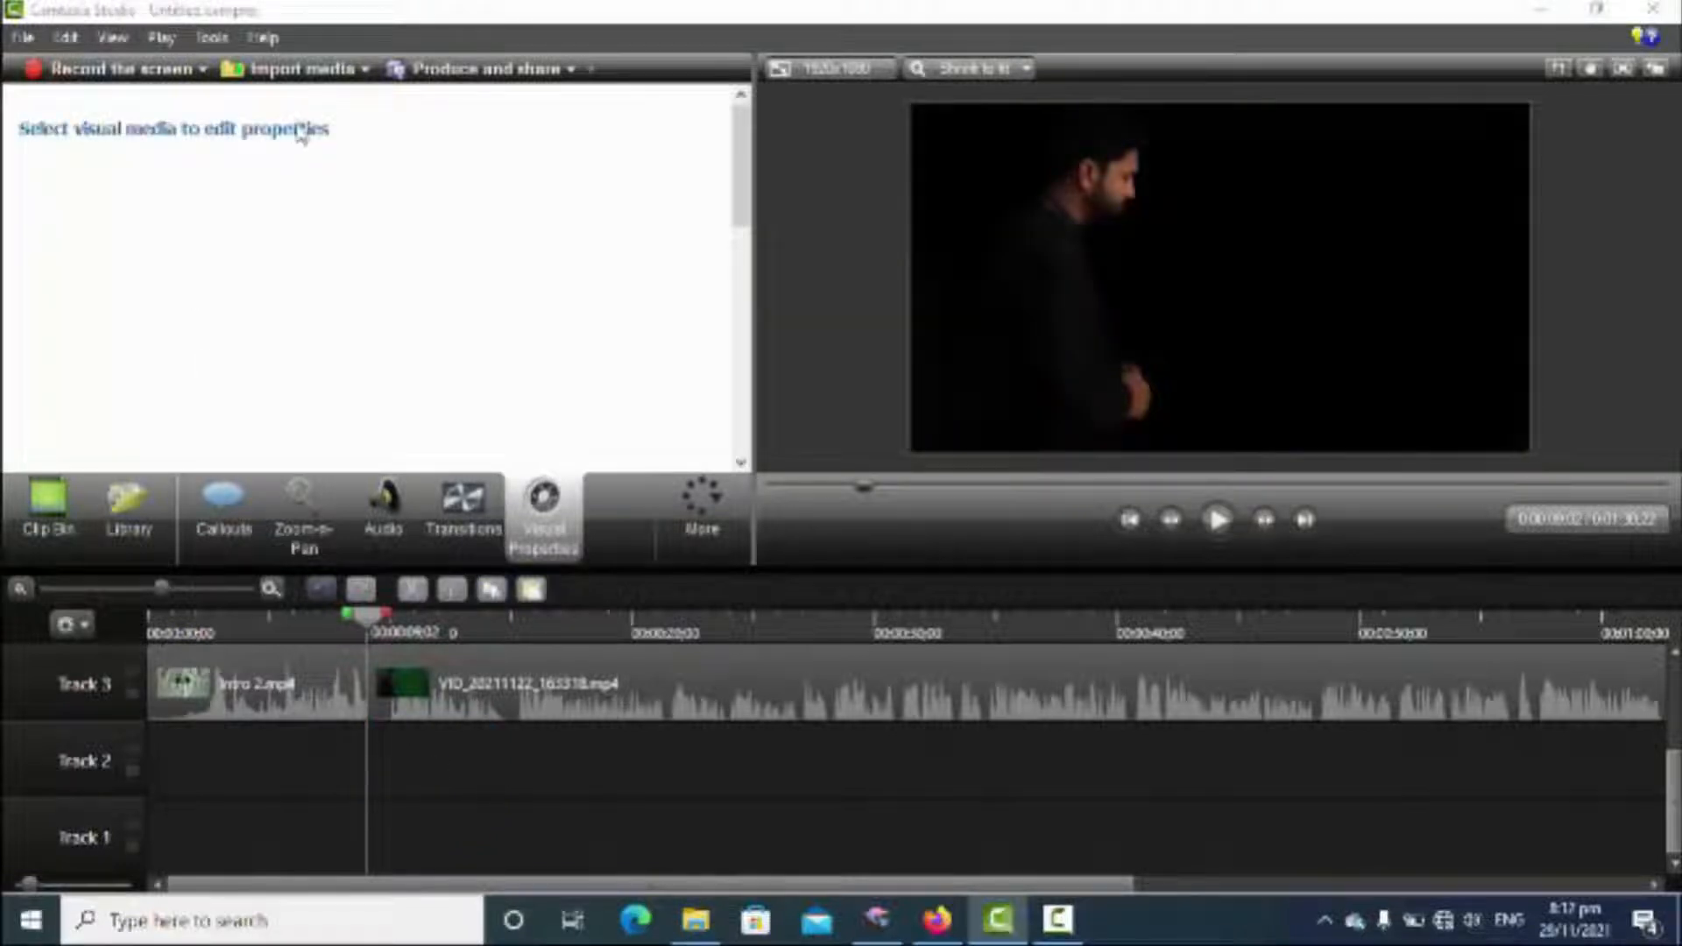
Import the pexels-fox-3829227 image from New folder on drive E and place it on Track 2, aligned with the presenter clip's start
left_click(298, 68)
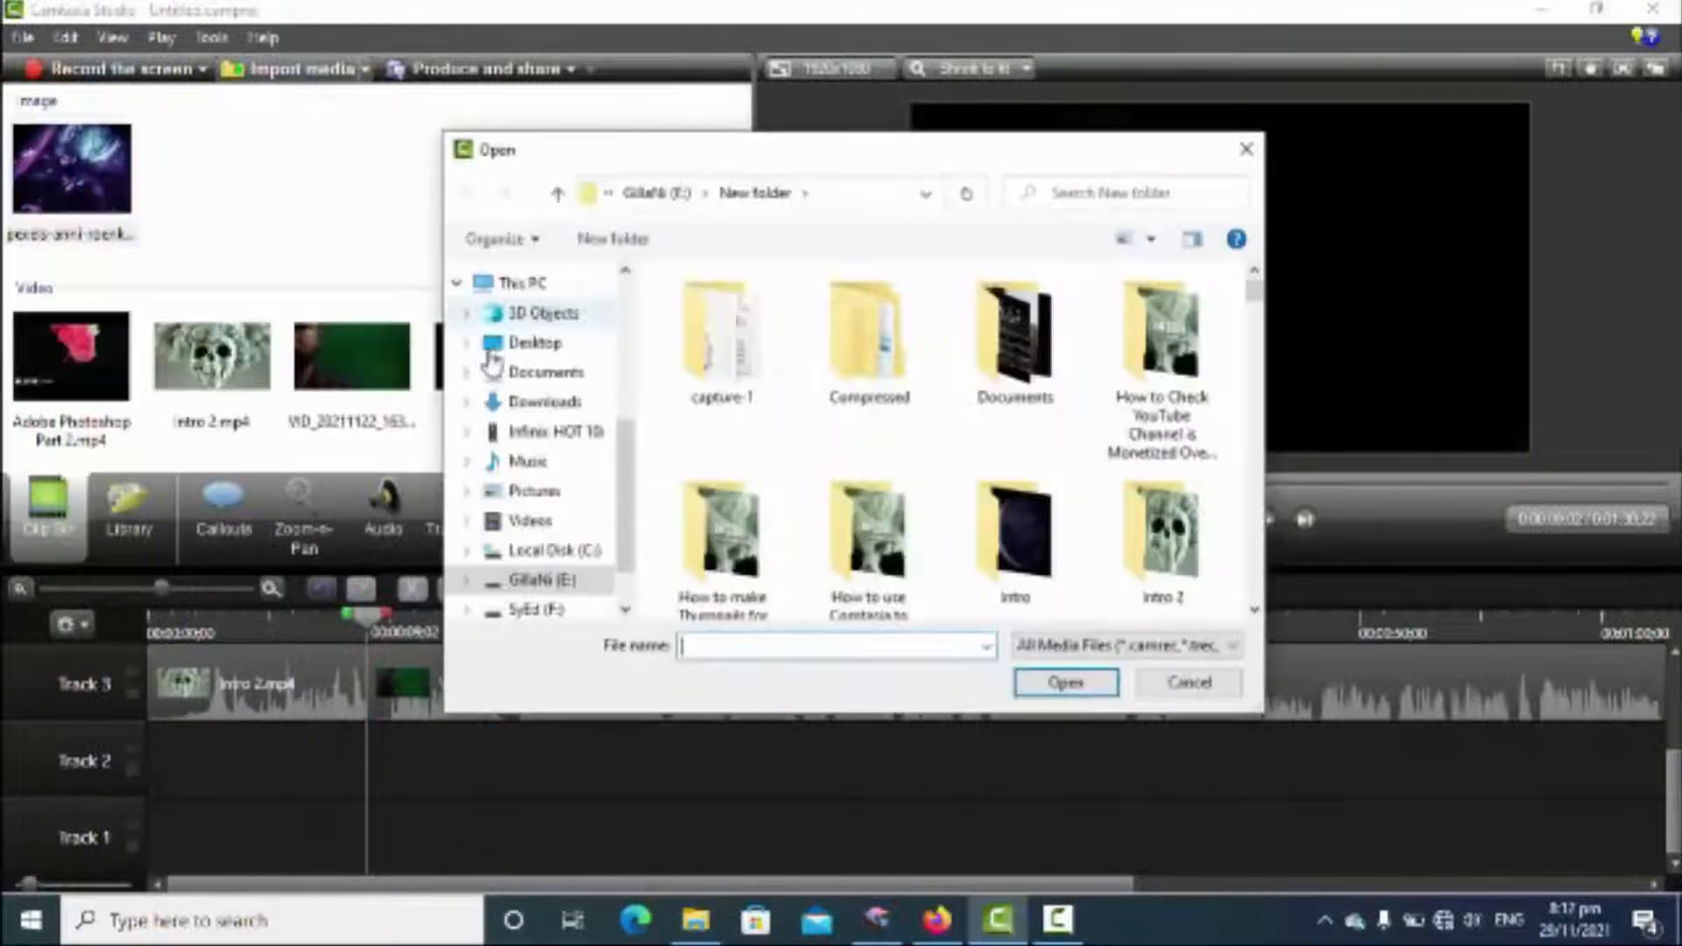
left_click_drag(1256, 289, 1256, 420)
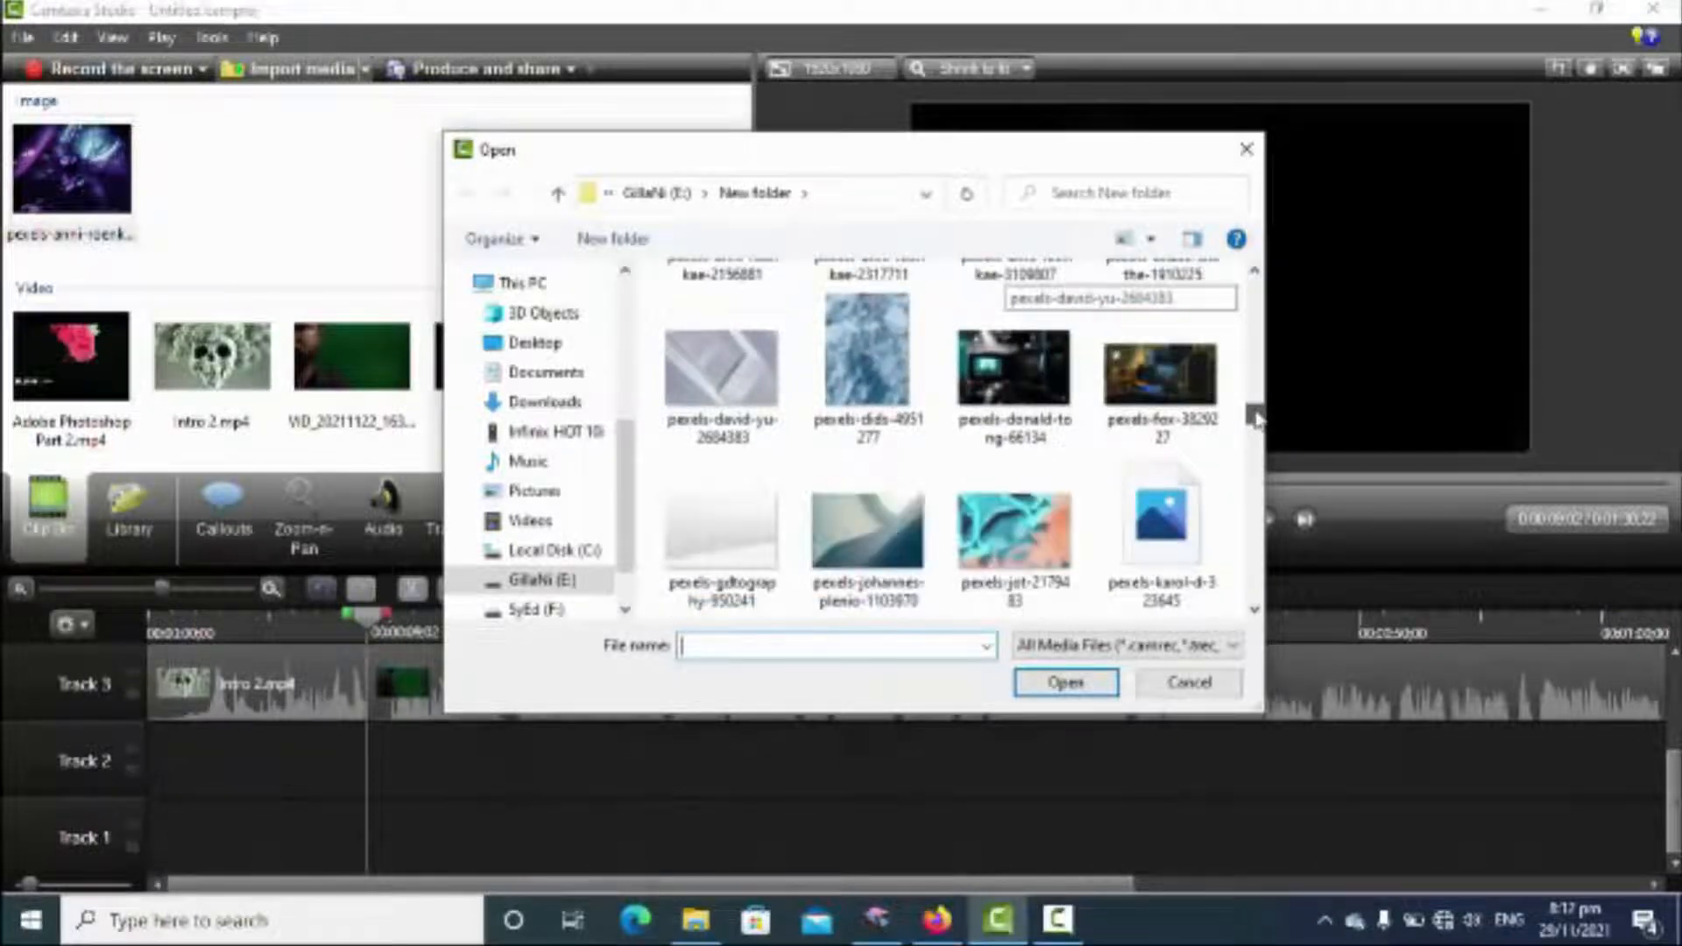
double_click(1138, 379)
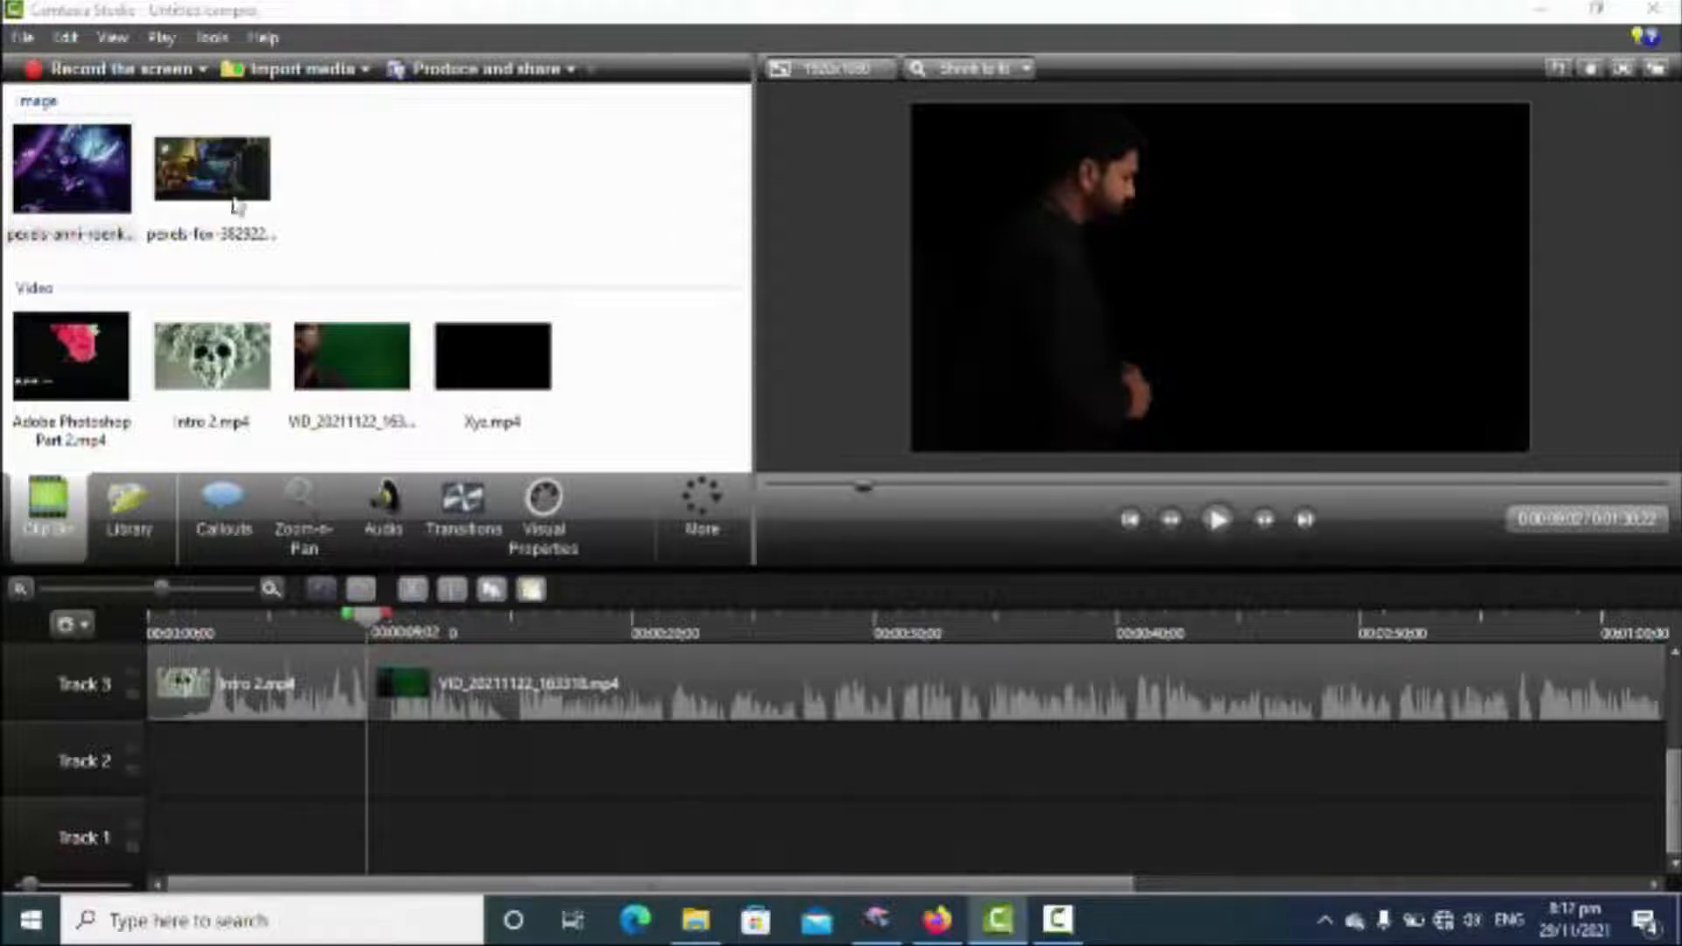
left_click_drag(210, 171, 408, 761)
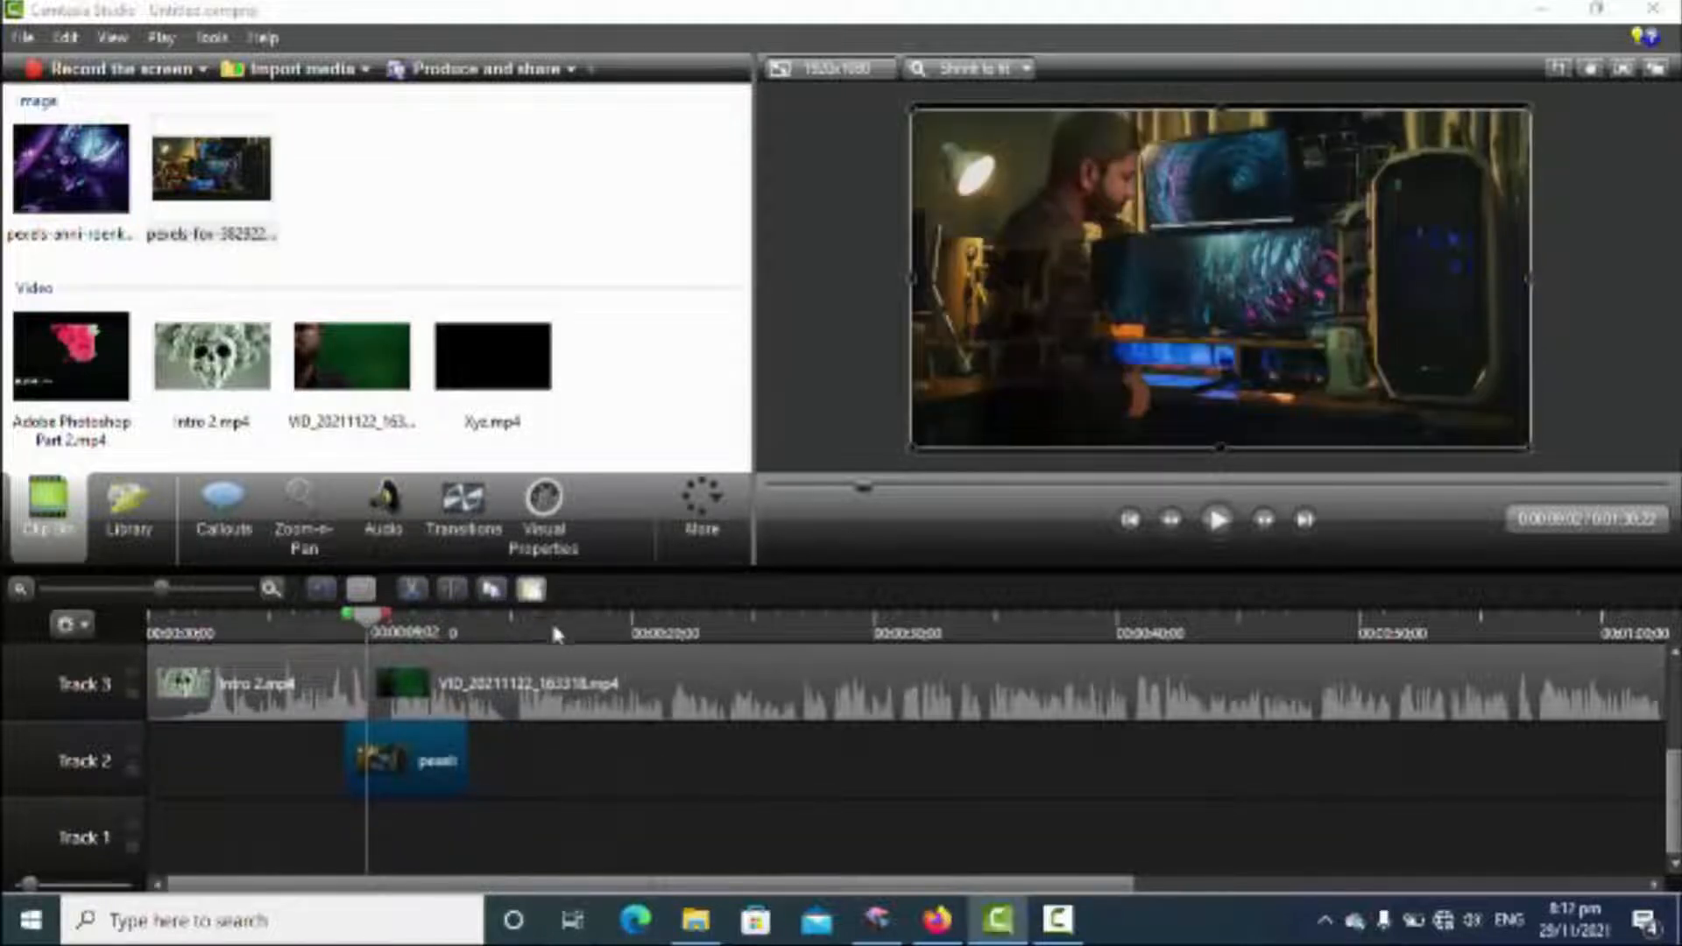
left_click_drag(413, 753, 429, 755)
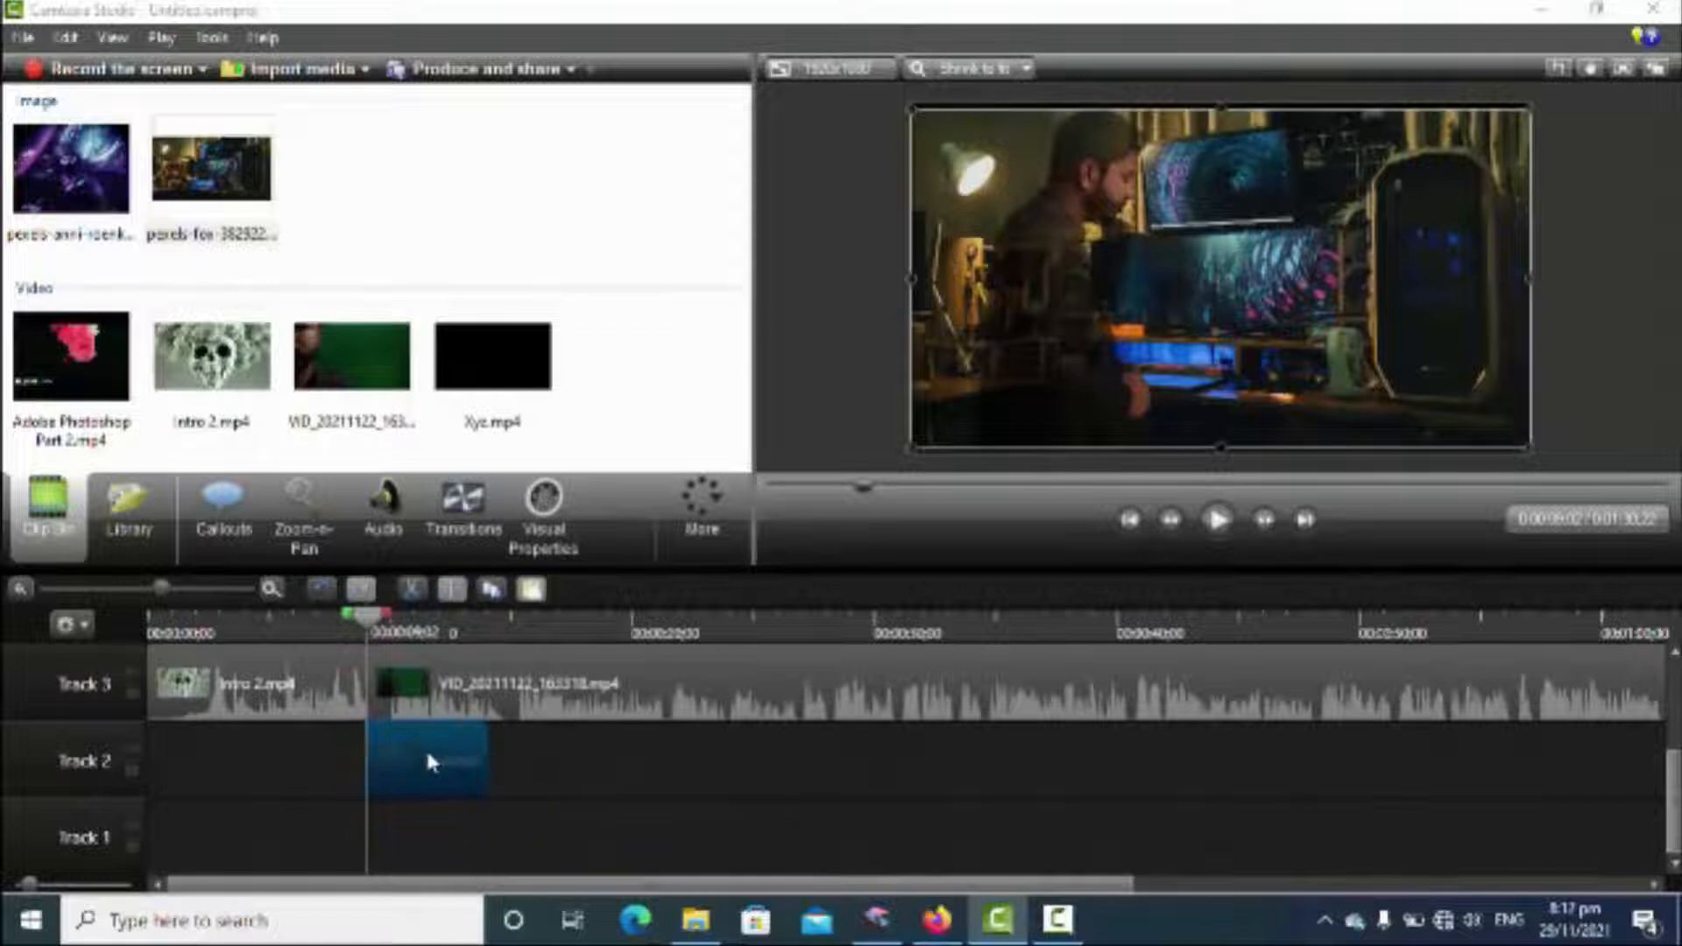
Set the presenter clip's color-removal tolerance to 73 and preview the composite from the clip's start
left_click(508, 659)
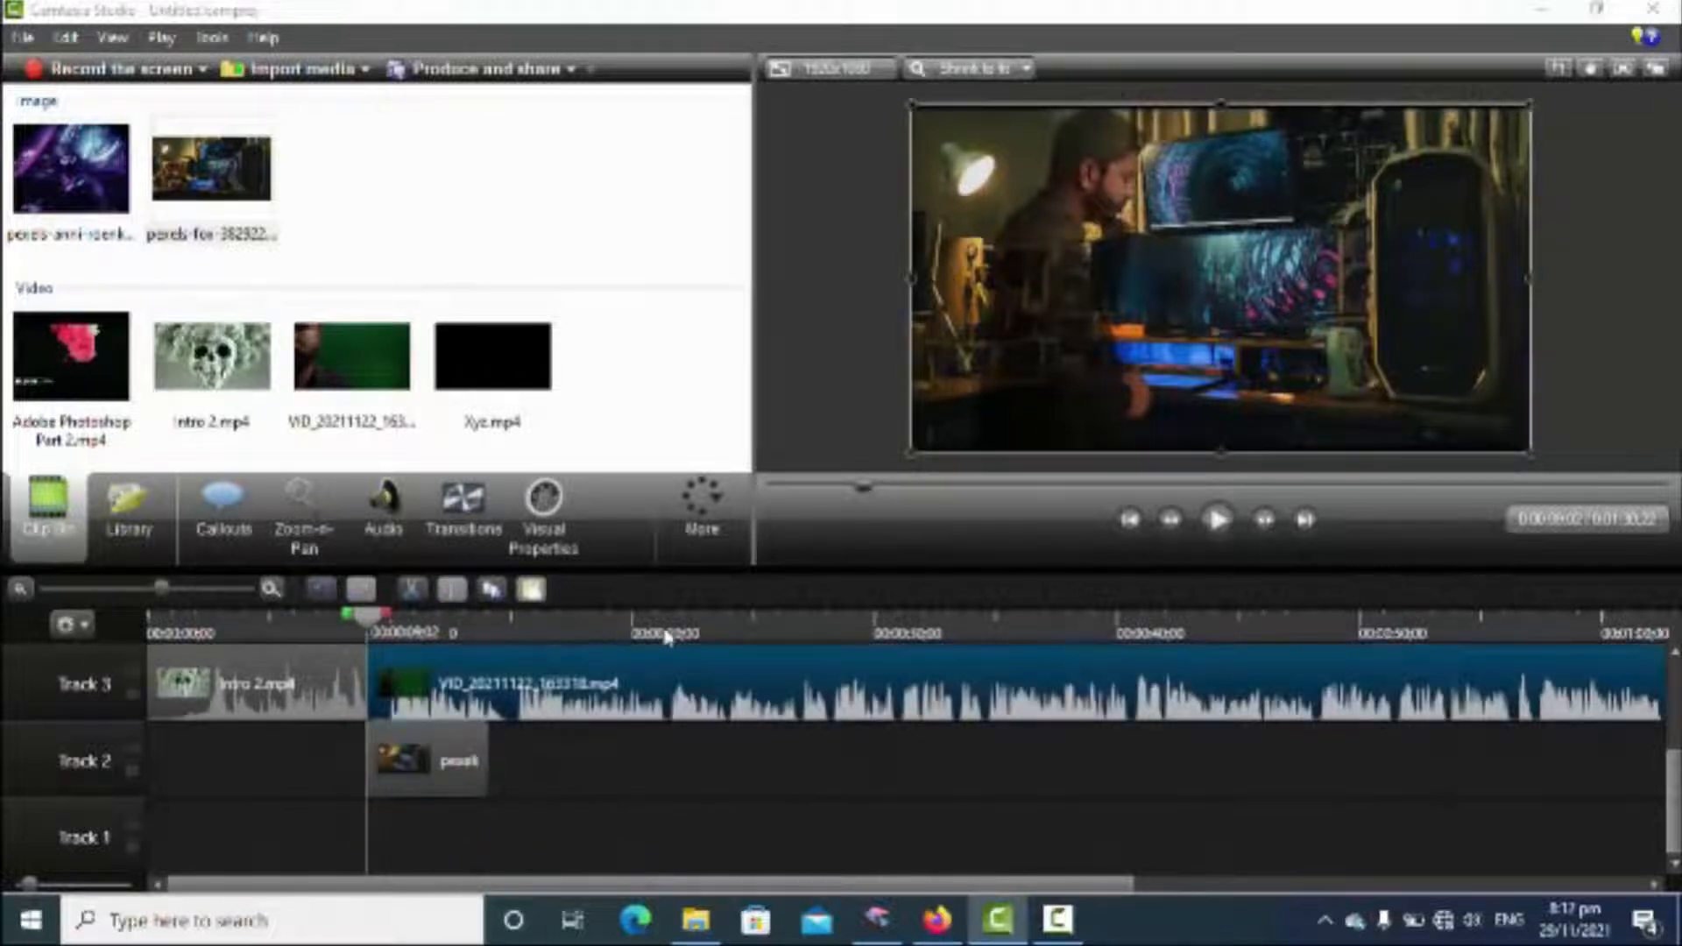
left_click(544, 524)
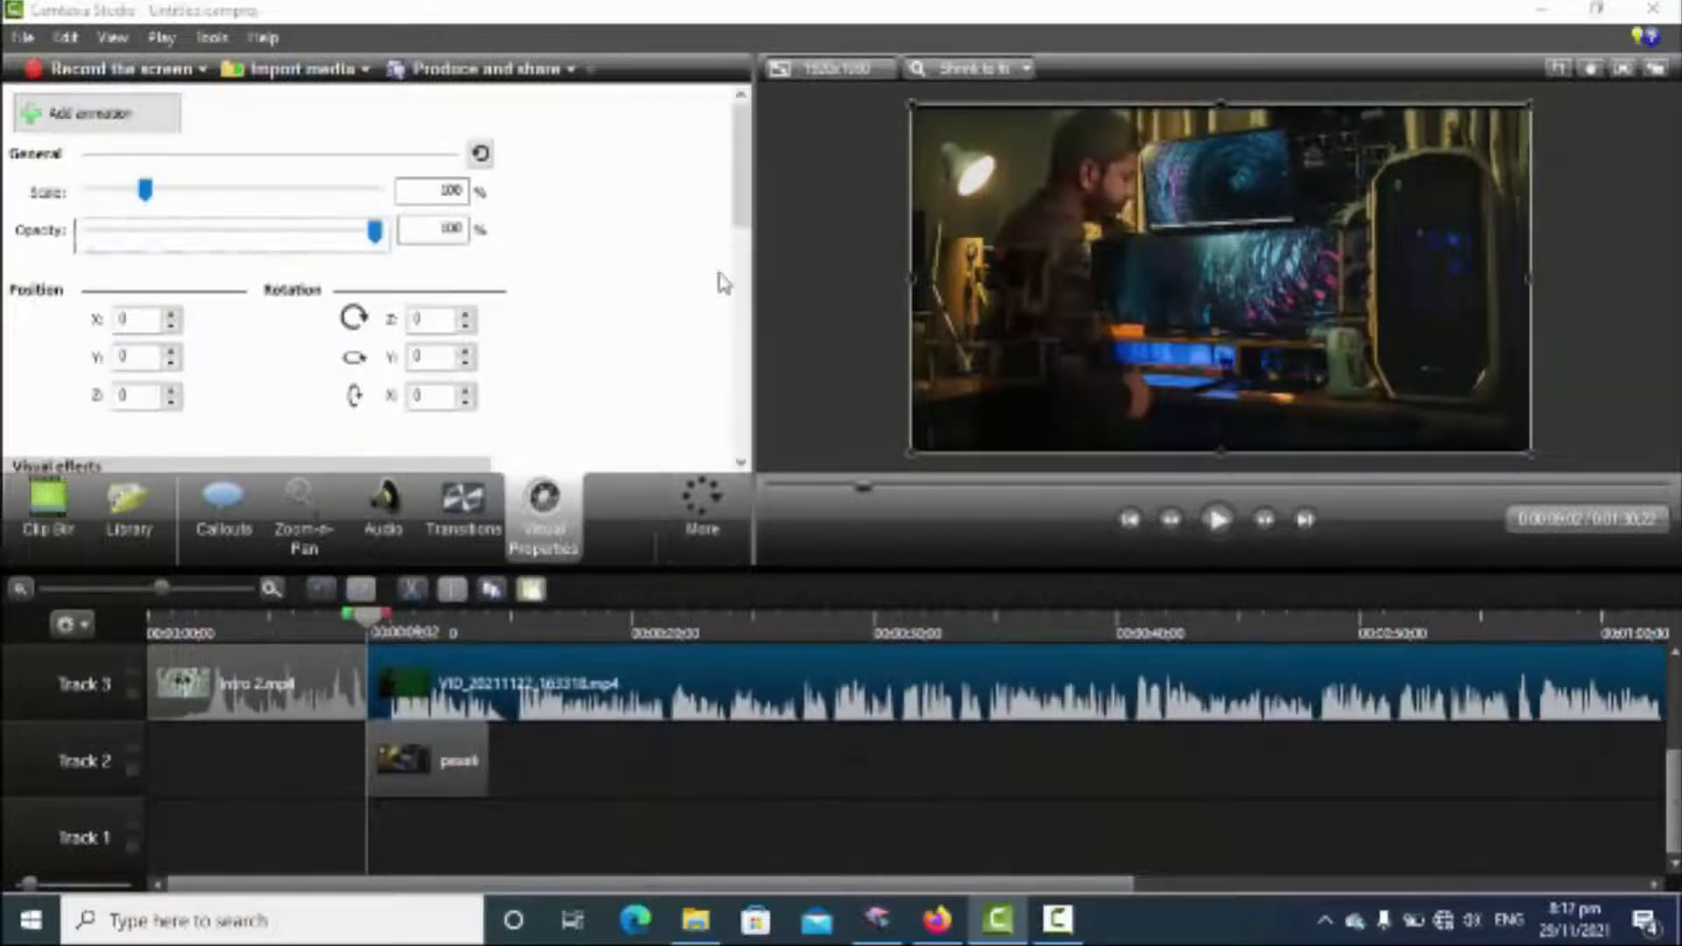
left_click_drag(741, 156, 738, 261)
left_click_drag(326, 330, 318, 328)
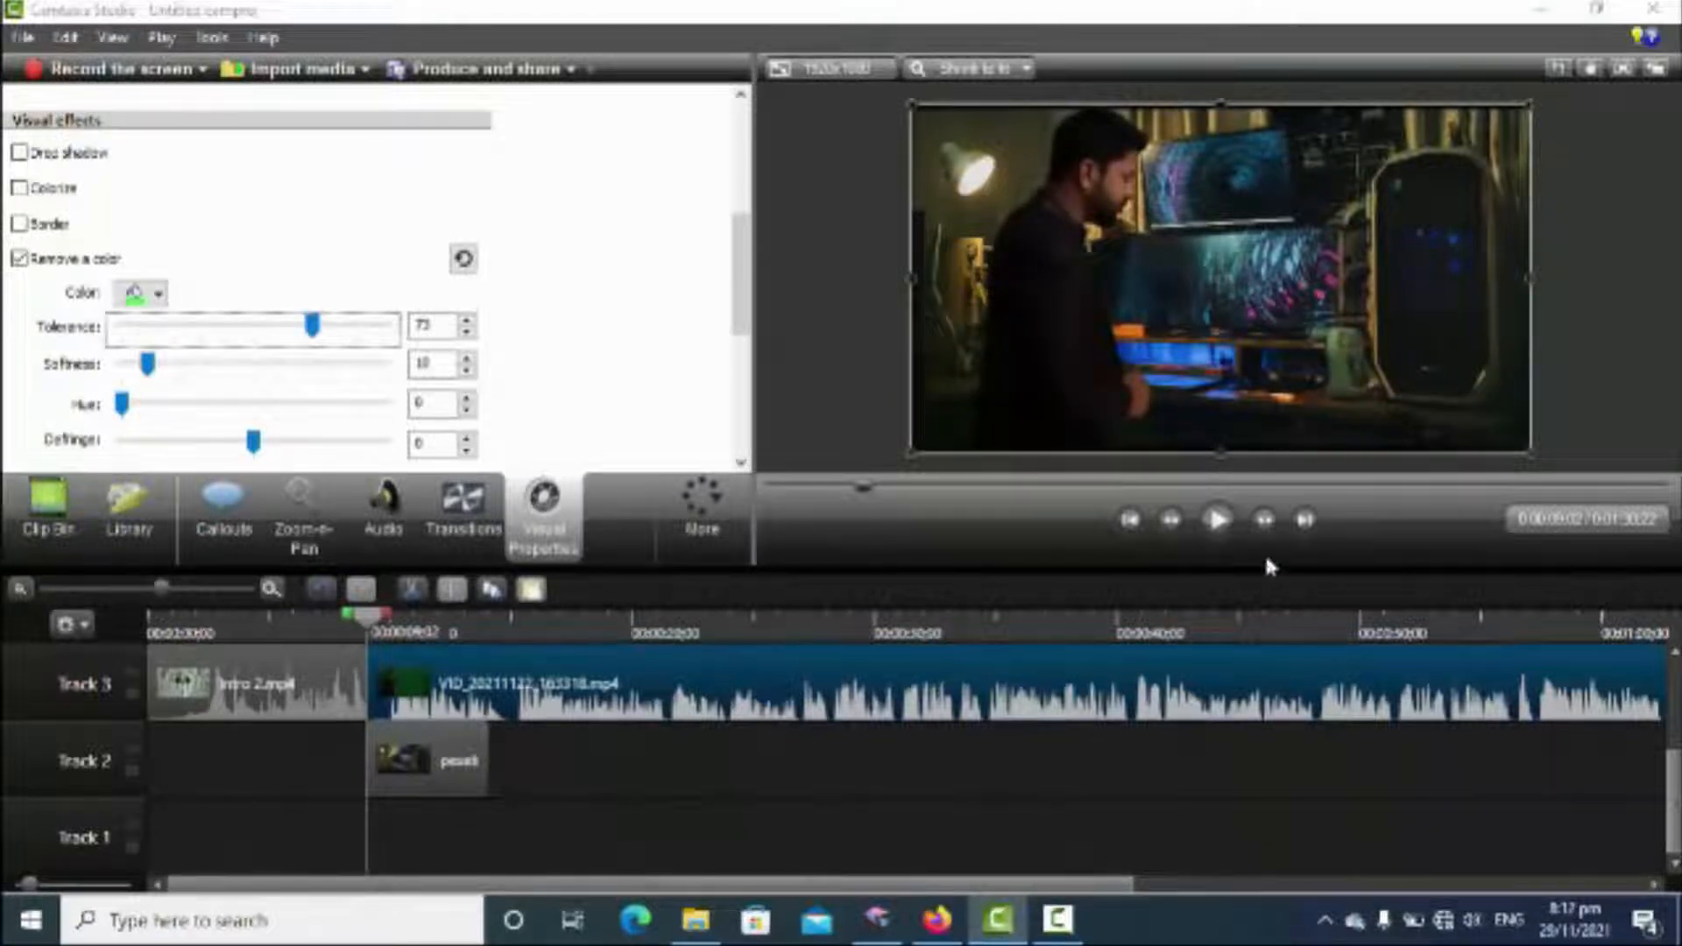
left_click(1226, 525)
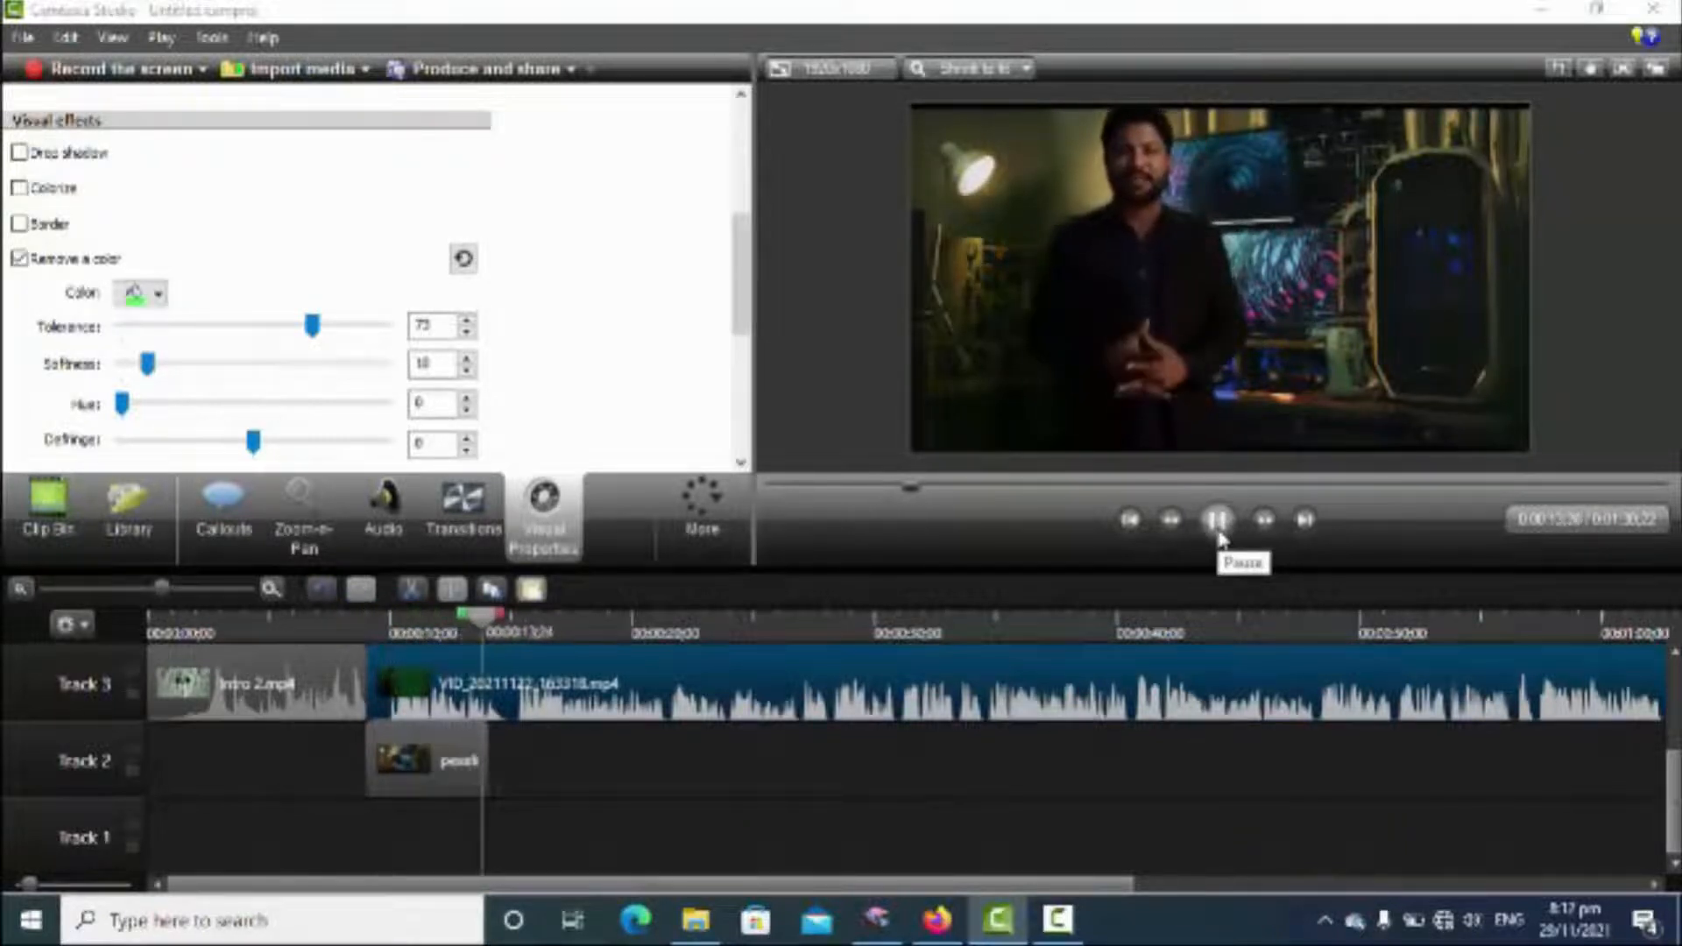
left_click(1220, 526)
left_click(729, 701)
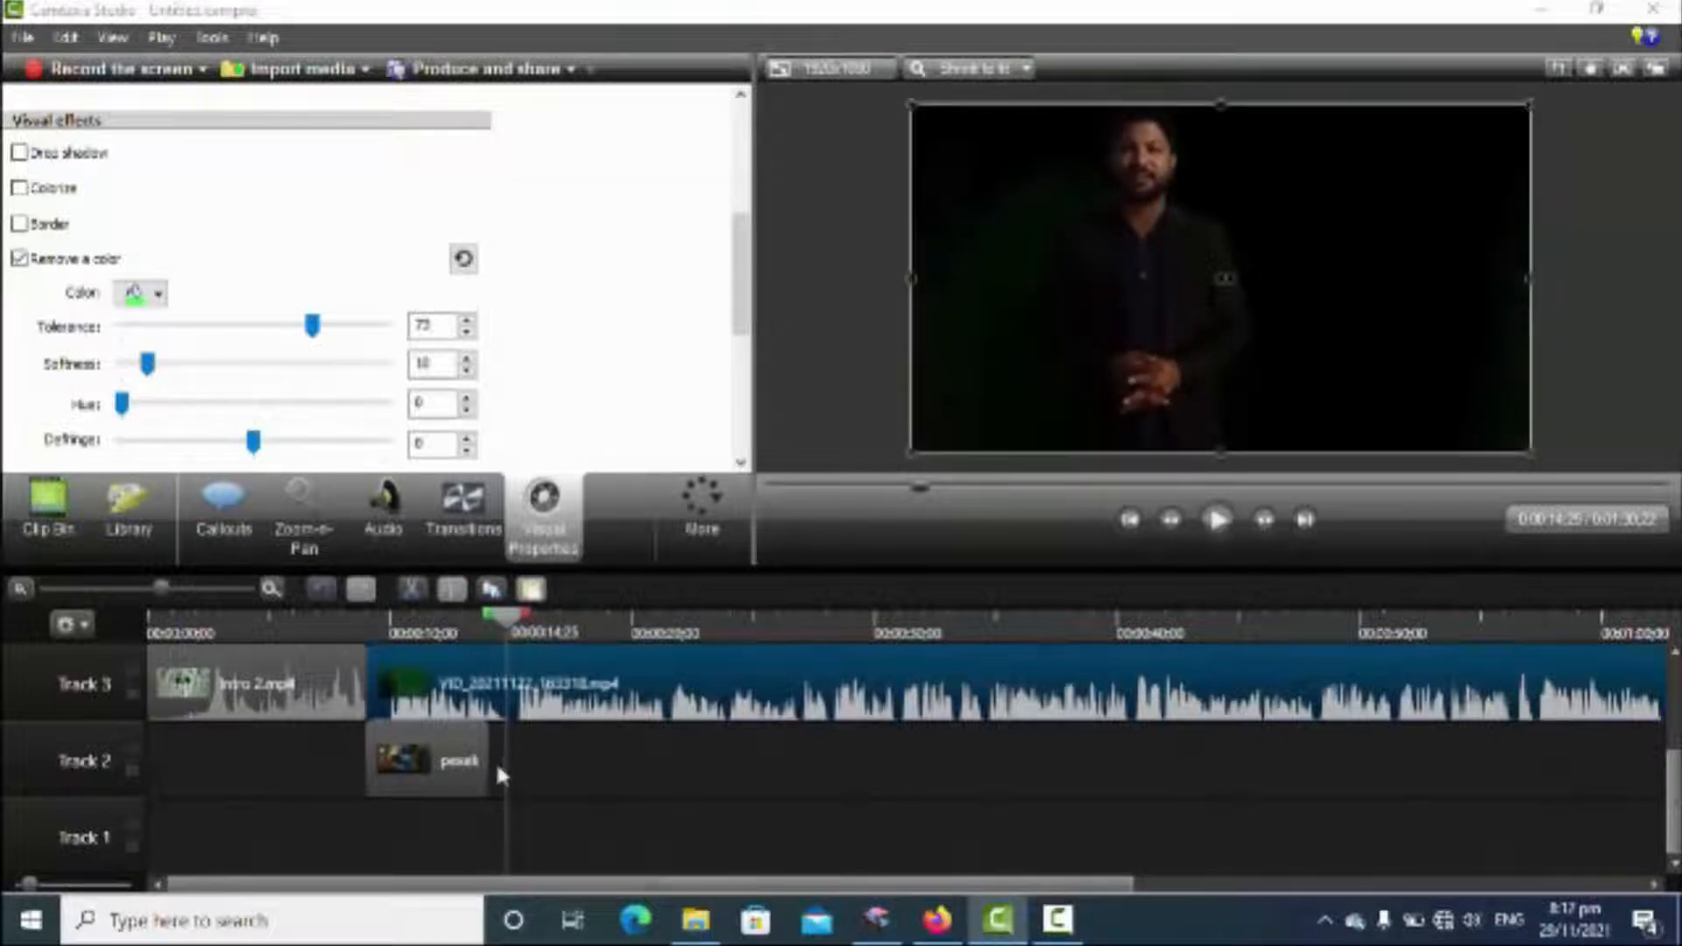
Extend the background image on Track 2 beneath the presenter clip to about 1:10 on the timeline
left_click_drag(487, 761, 1502, 773)
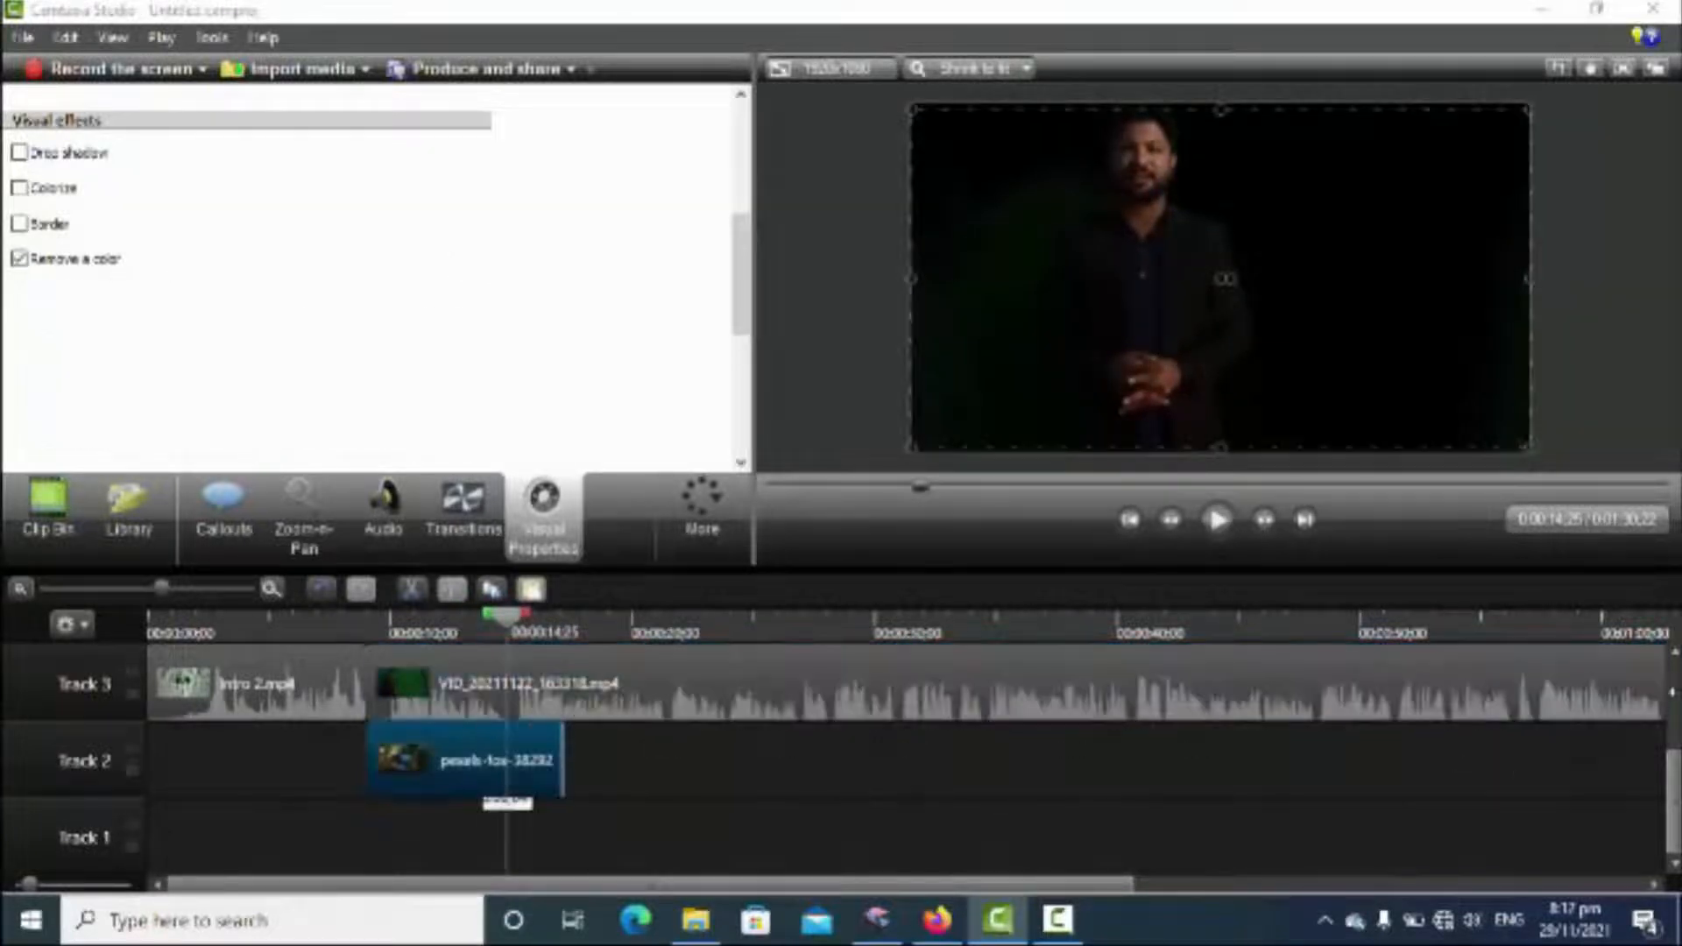
left_click_drag(562, 772, 1202, 791)
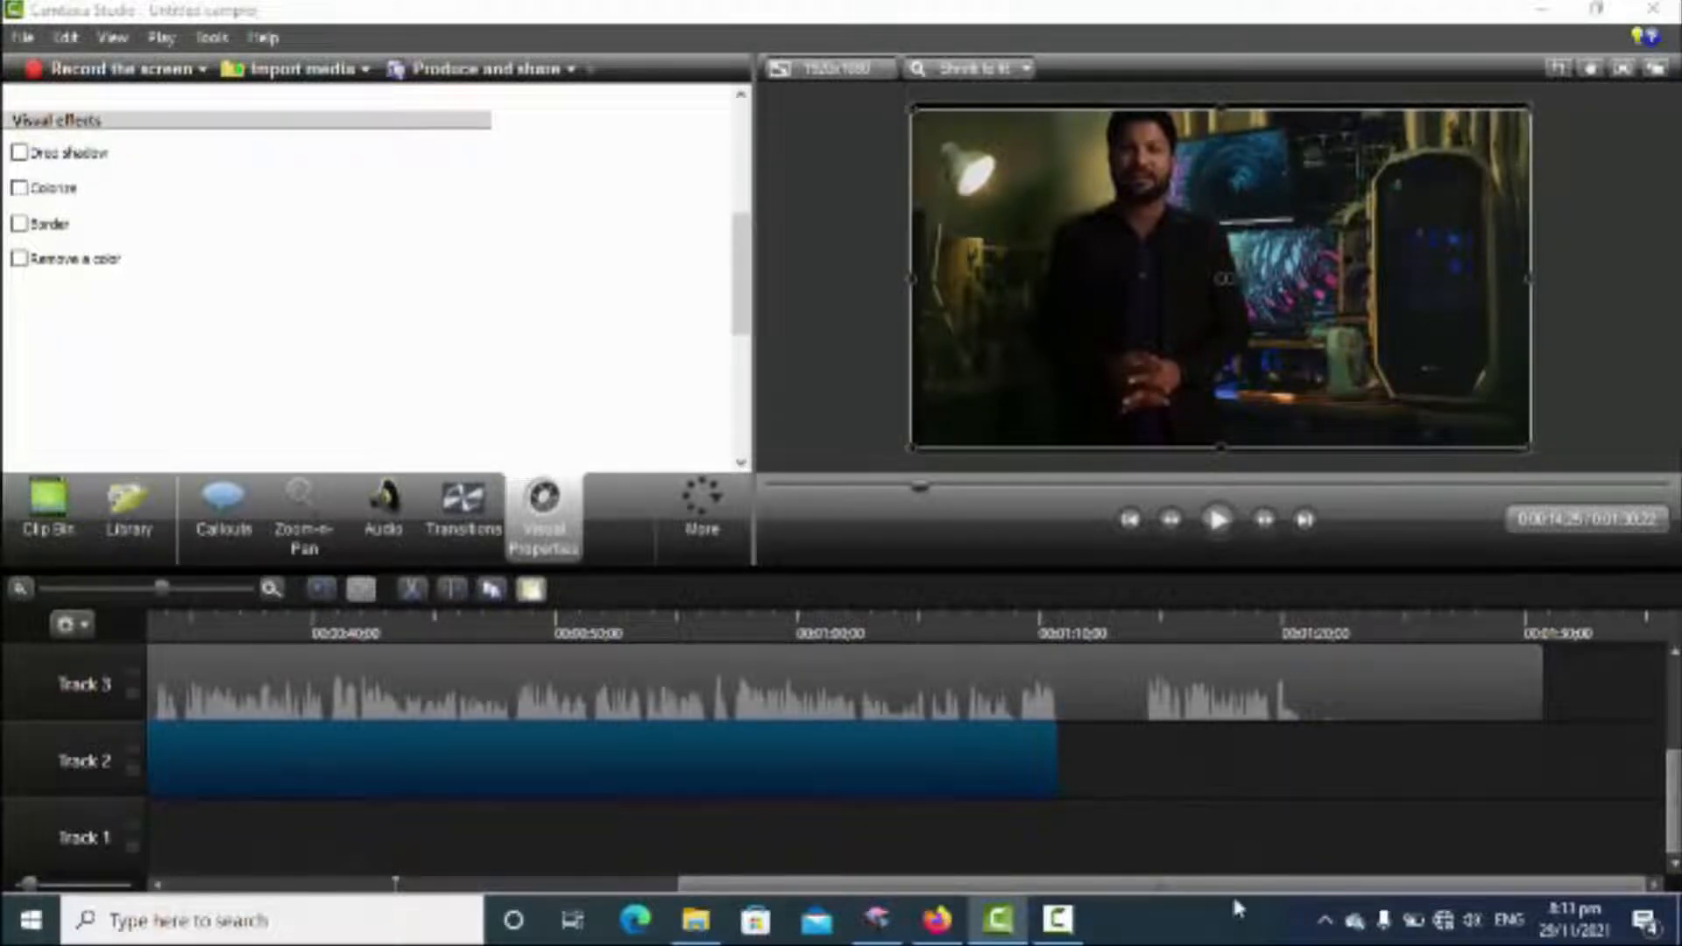
Return the playhead to the start of the timeline and preview the intro and presenter composite
left_click_drag(1238, 886, 718, 886)
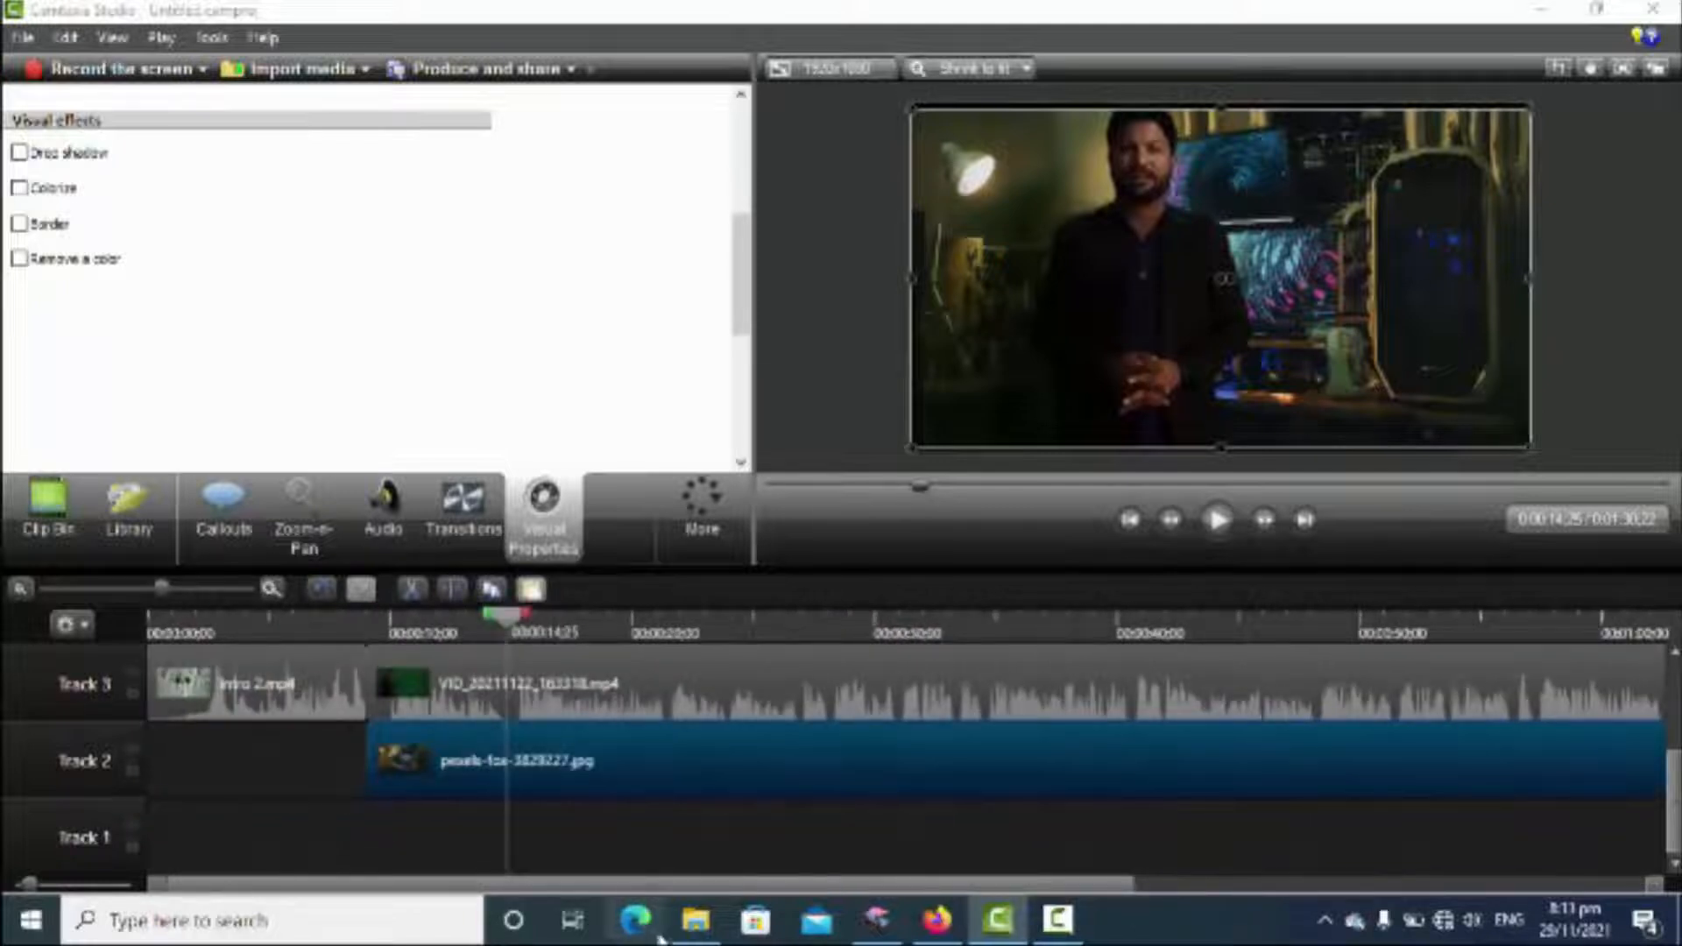
left_click_drag(505, 622, 97, 688)
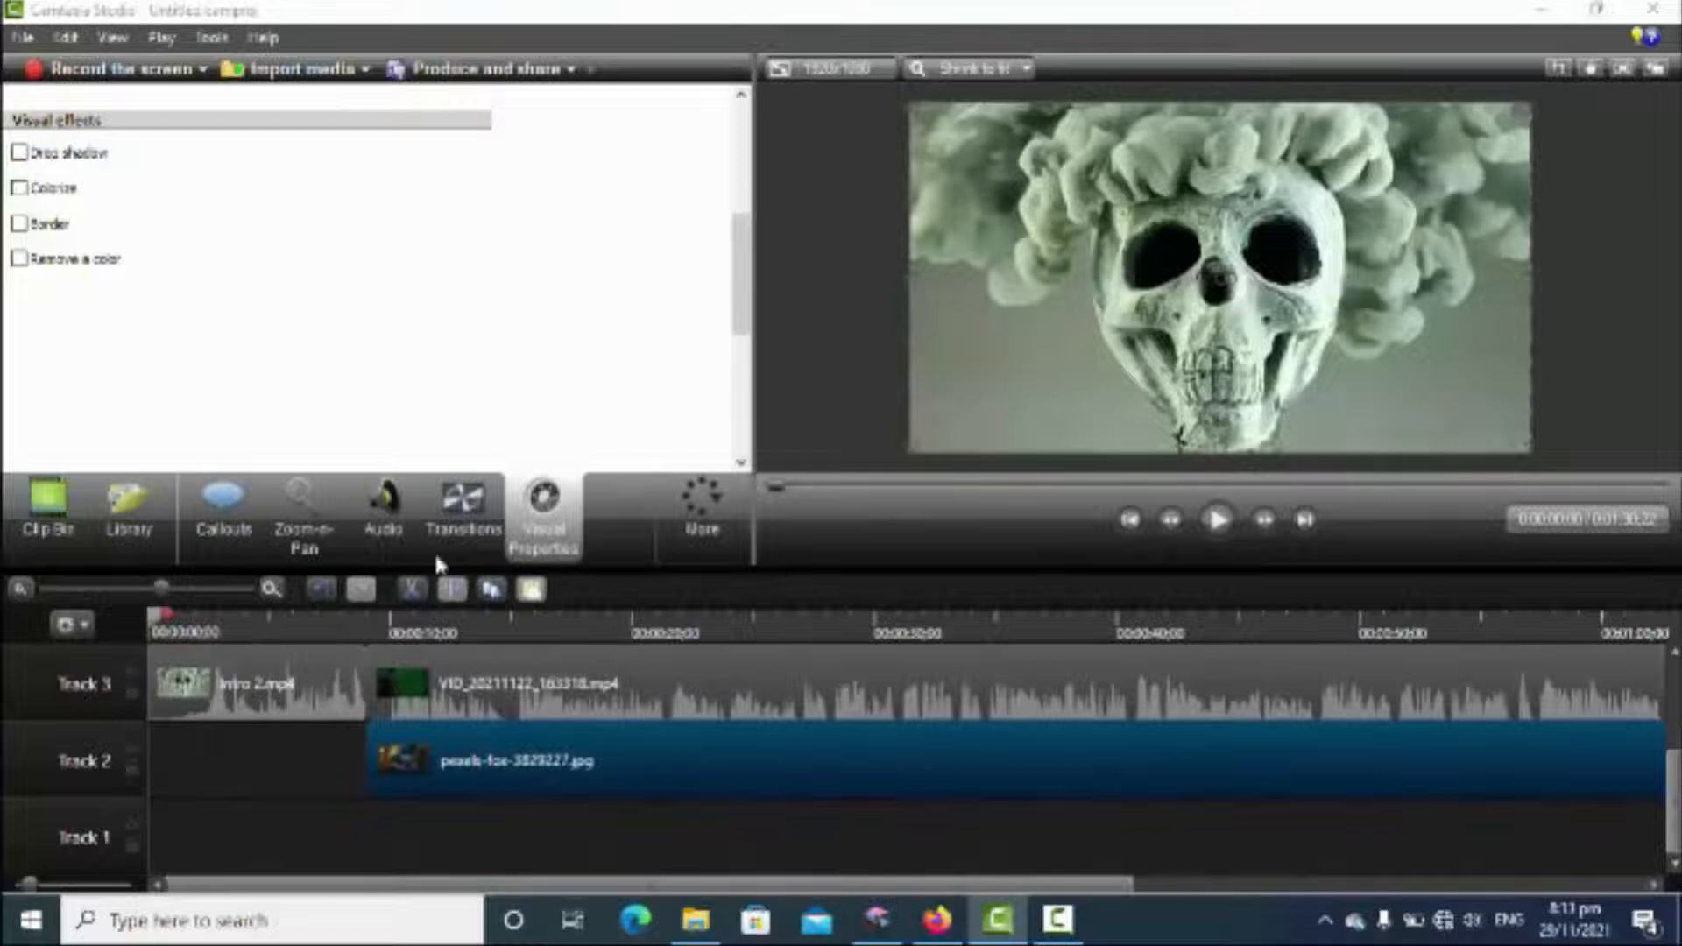
left_click(1219, 523)
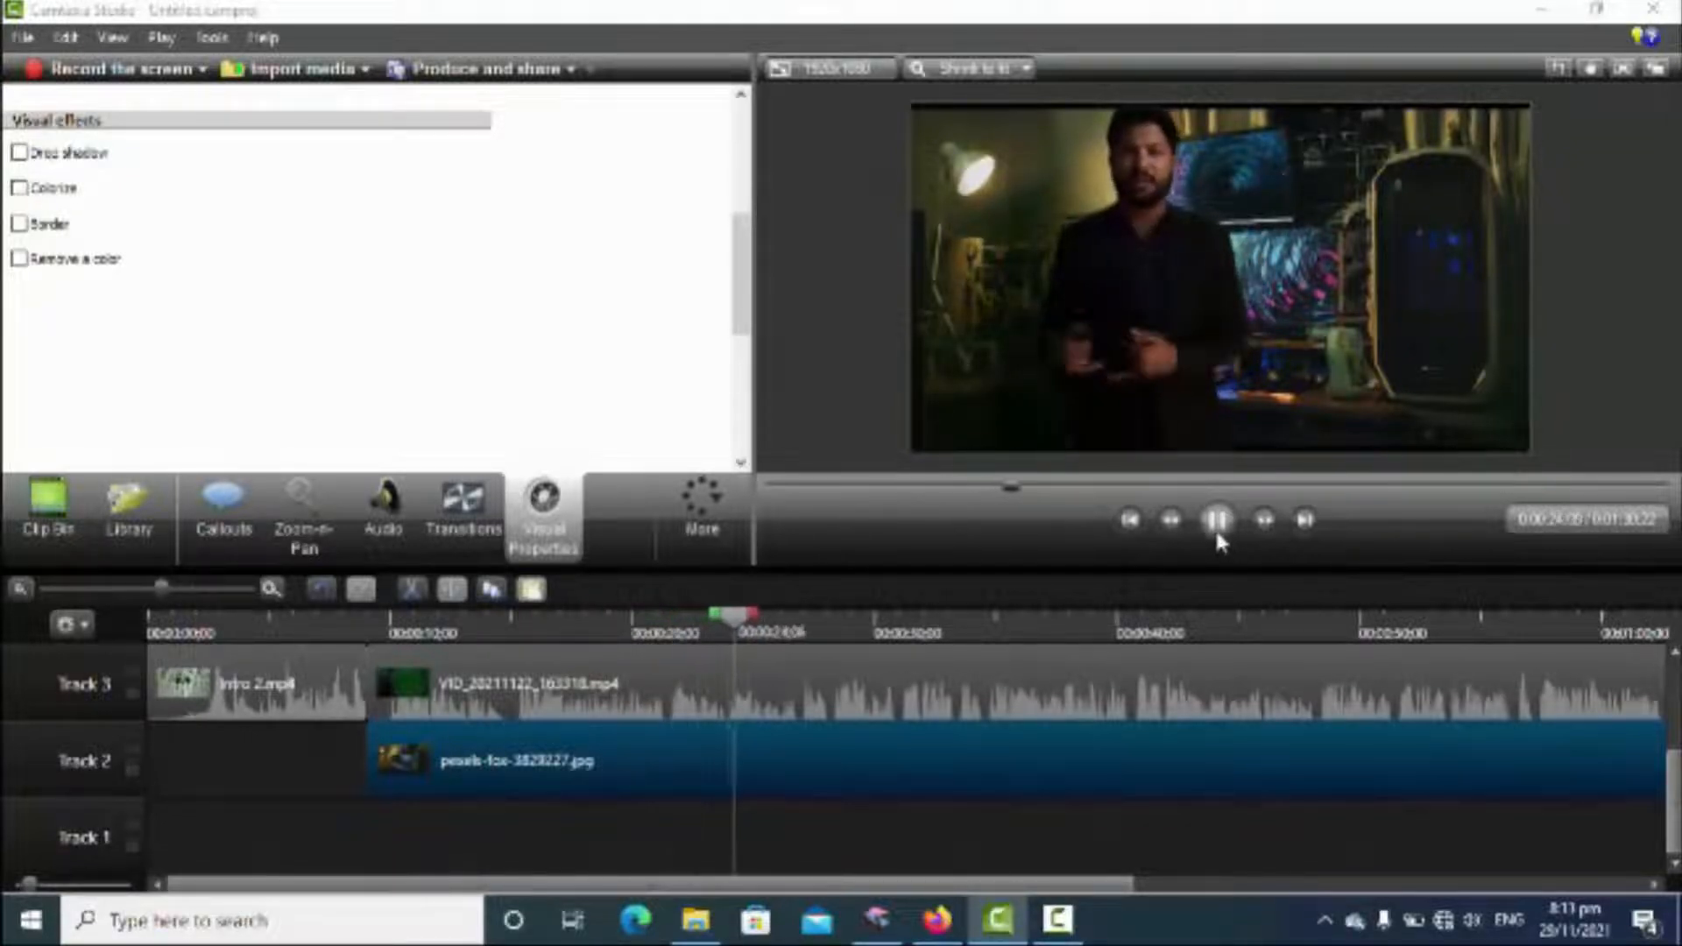
left_click(1215, 524)
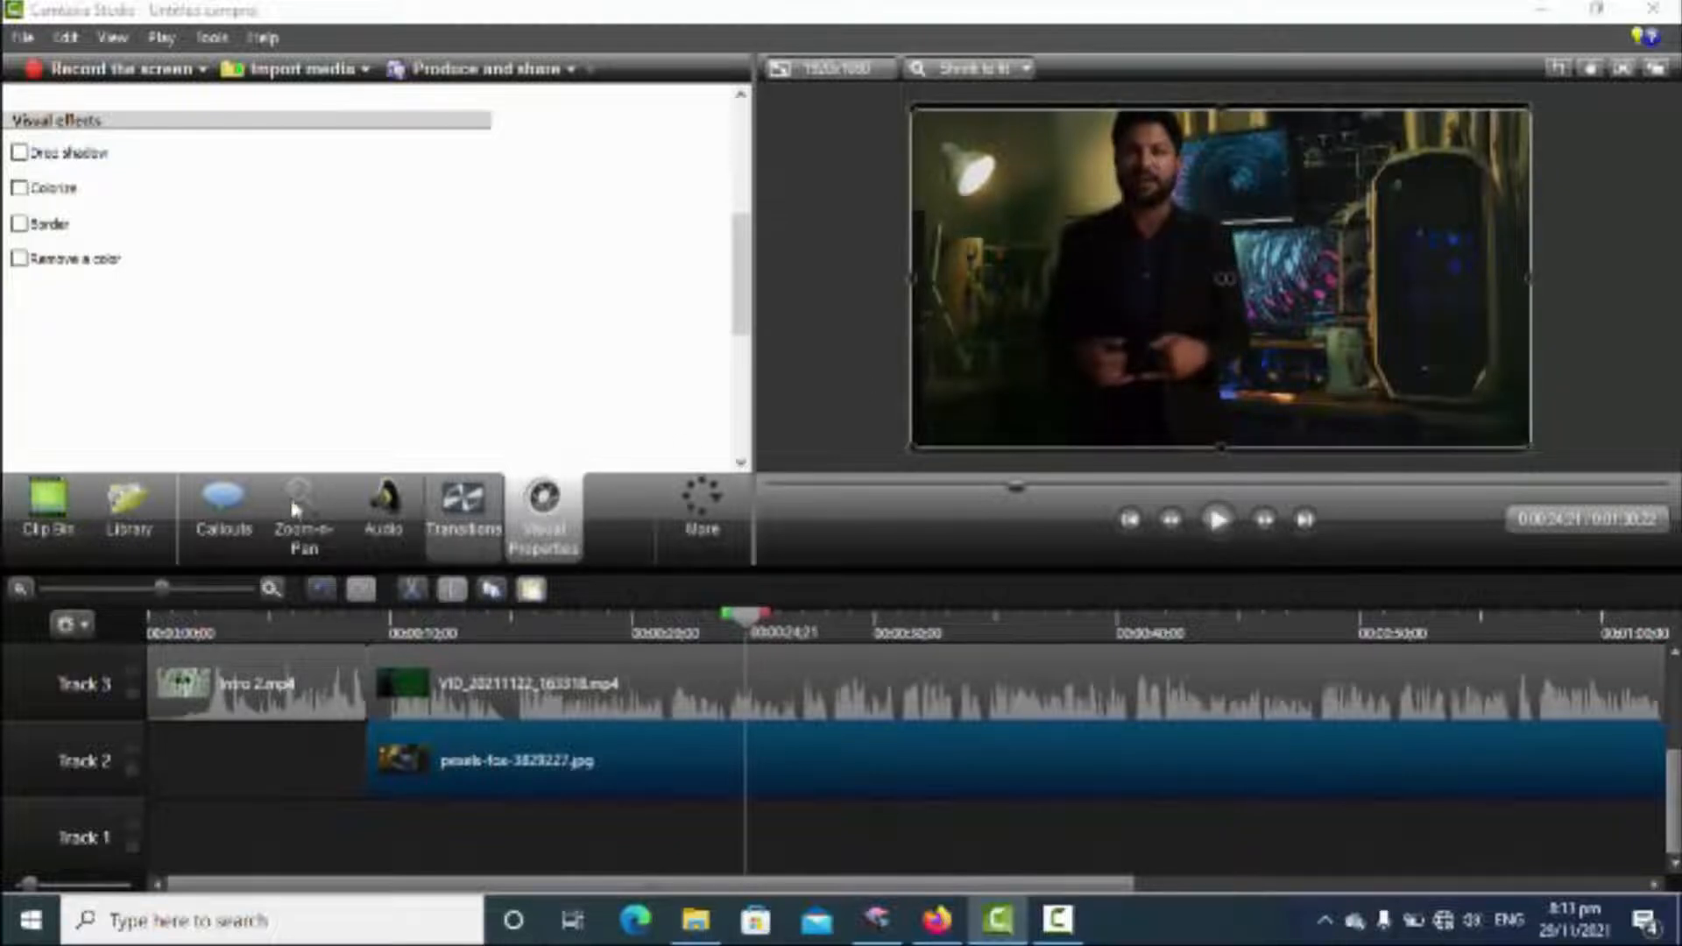
Place Xyz.mp4 on Track 1, aligned with the presenter clip's start, and enlarge it to fill the canvas
left_click(123, 498)
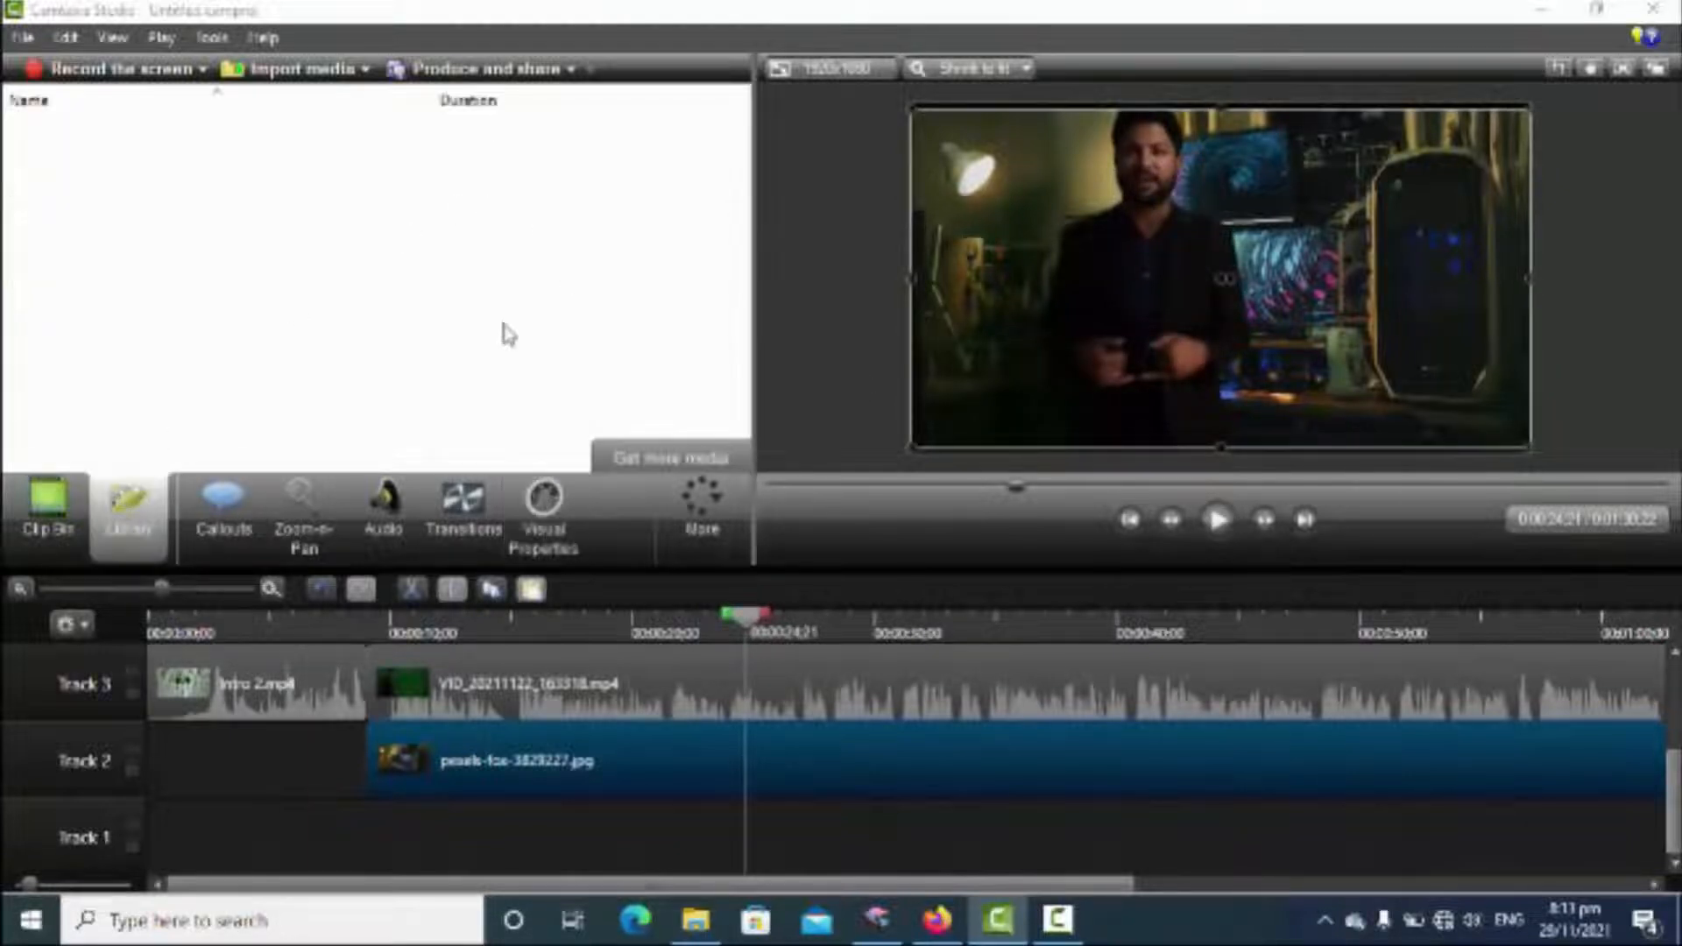
left_click(67, 538)
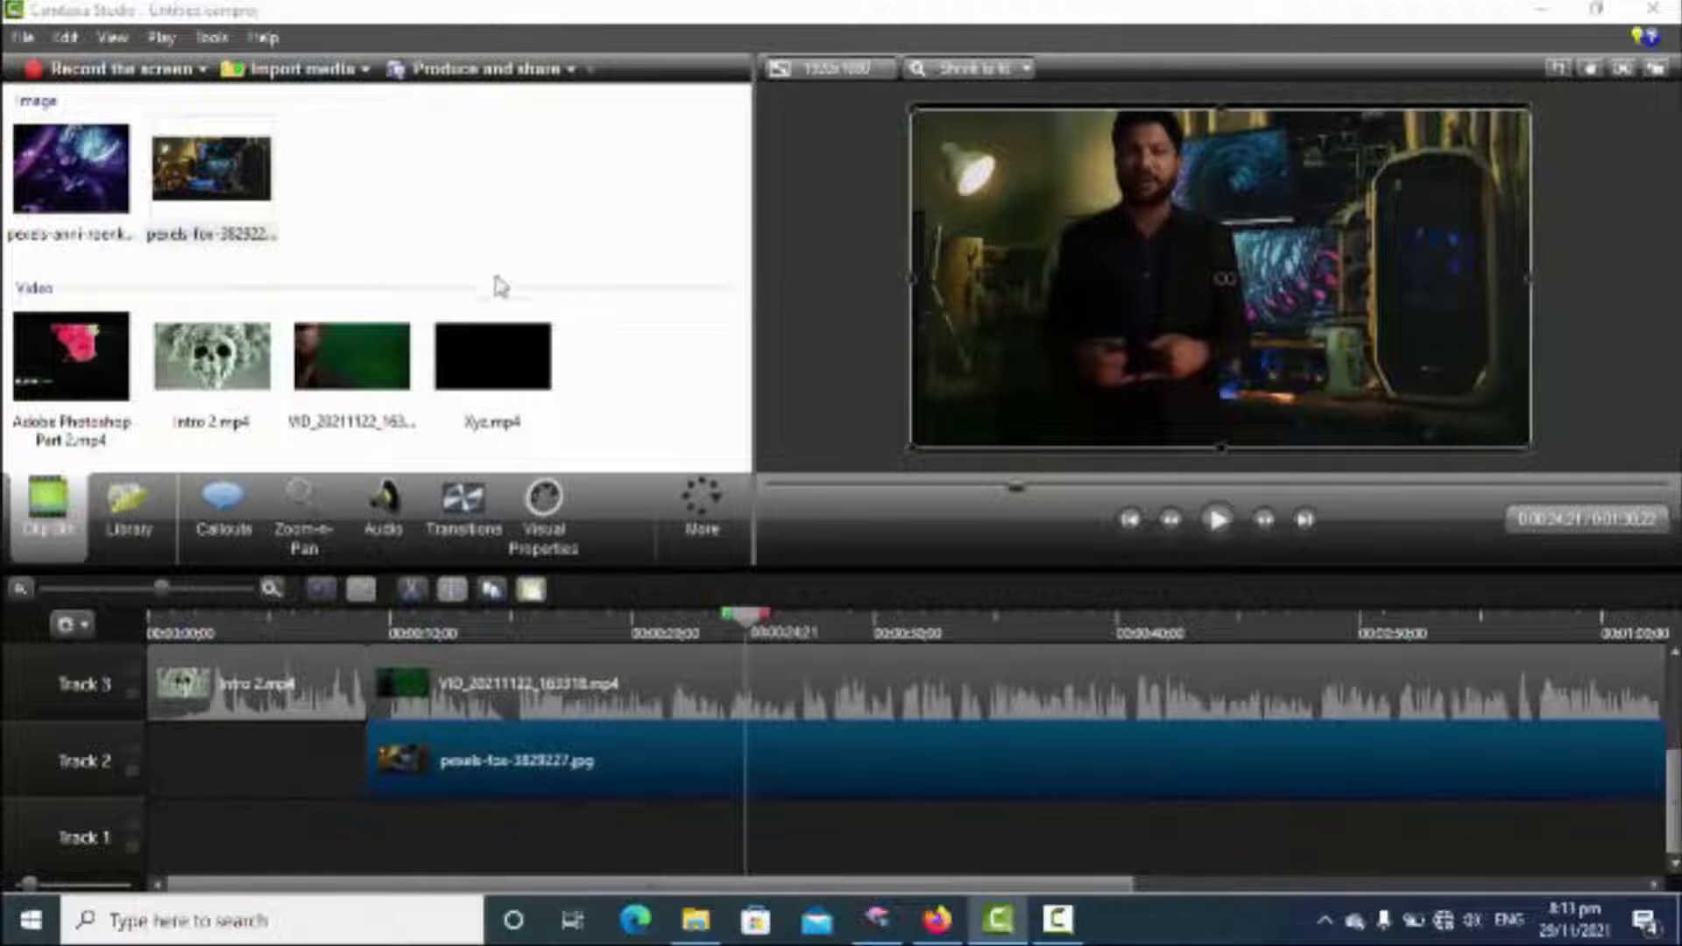
left_click(461, 379)
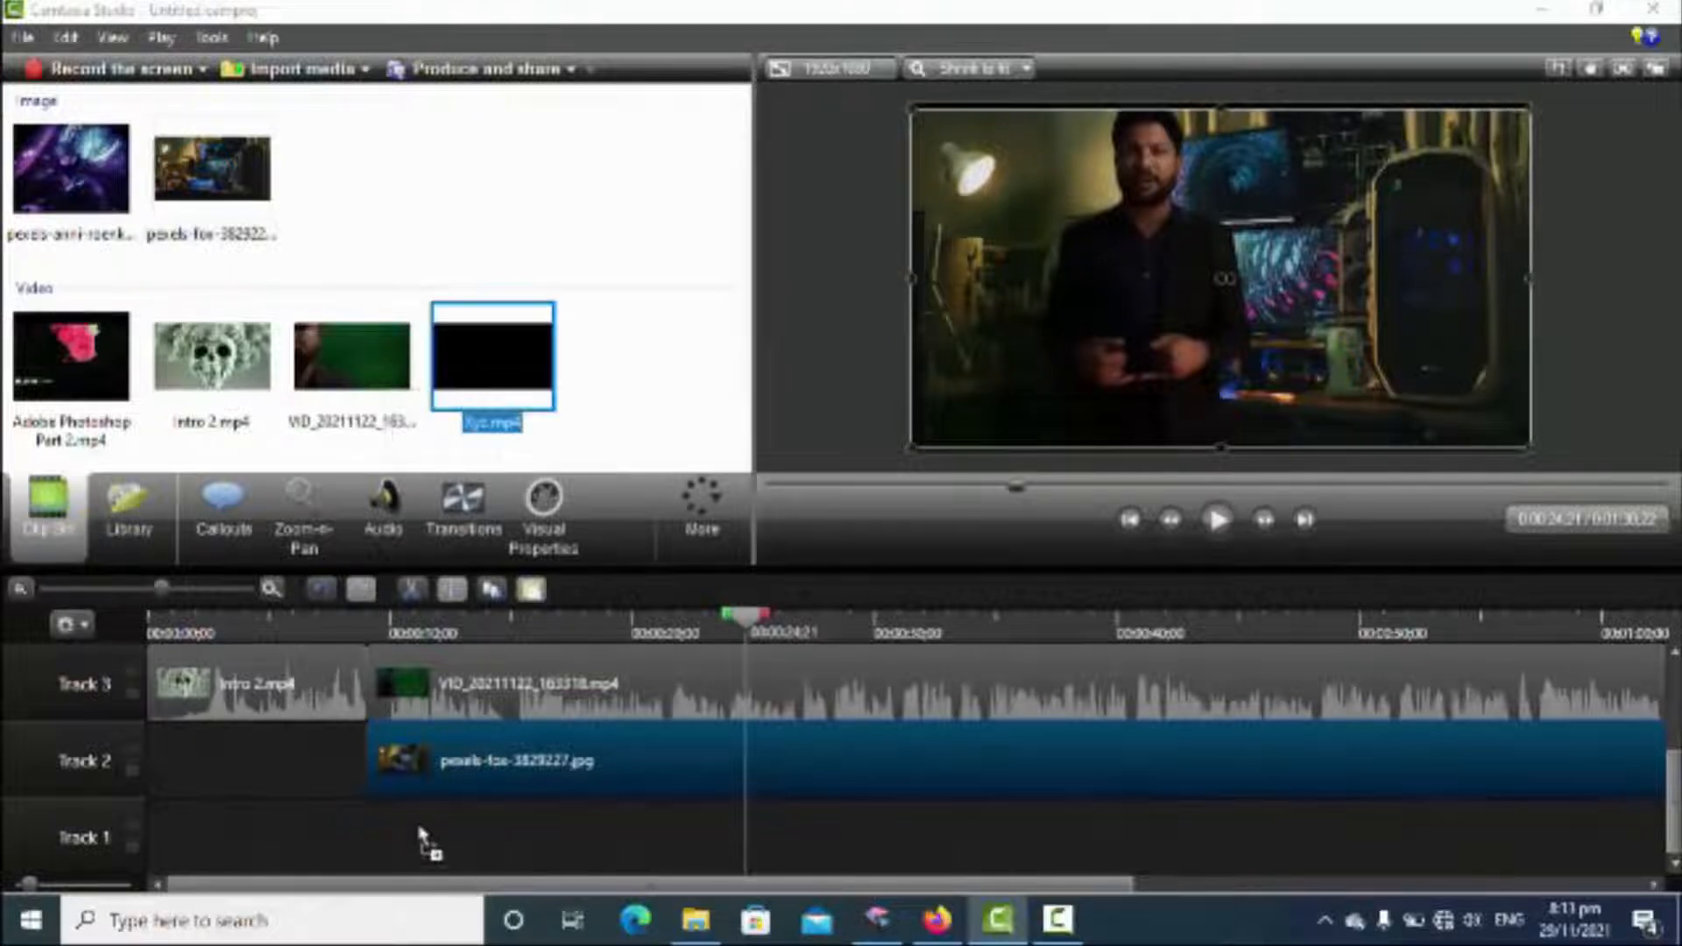
left_click_drag(408, 846, 454, 850)
left_click_drag(1015, 151, 911, 103)
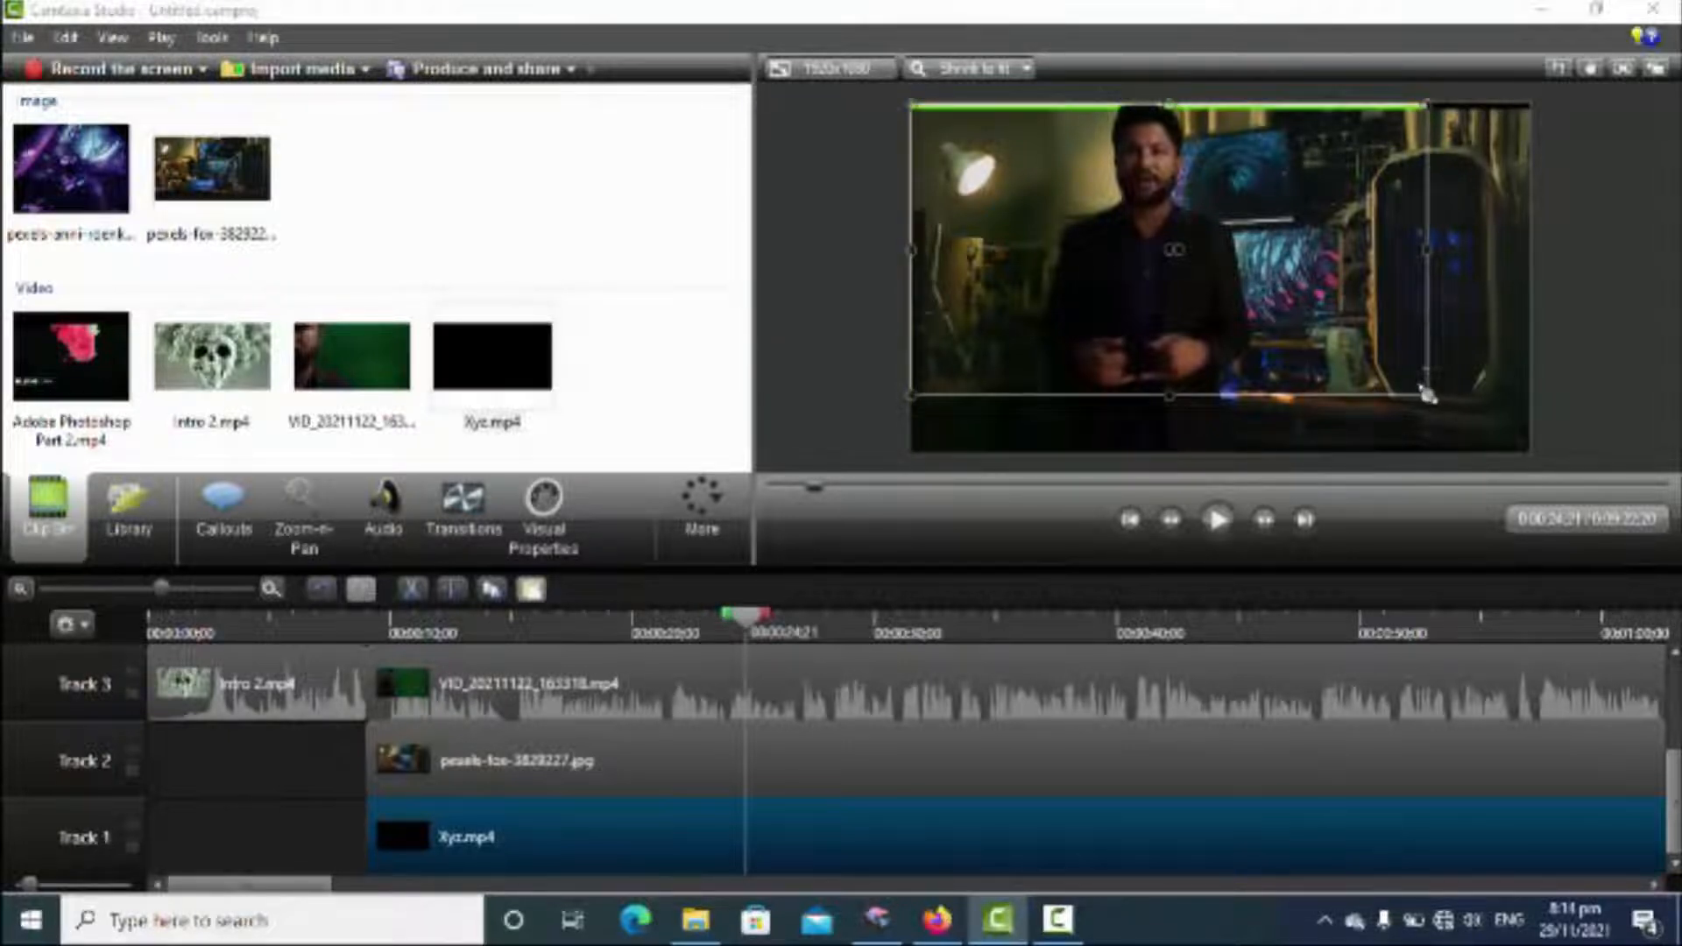
left_click_drag(1426, 394, 1529, 452)
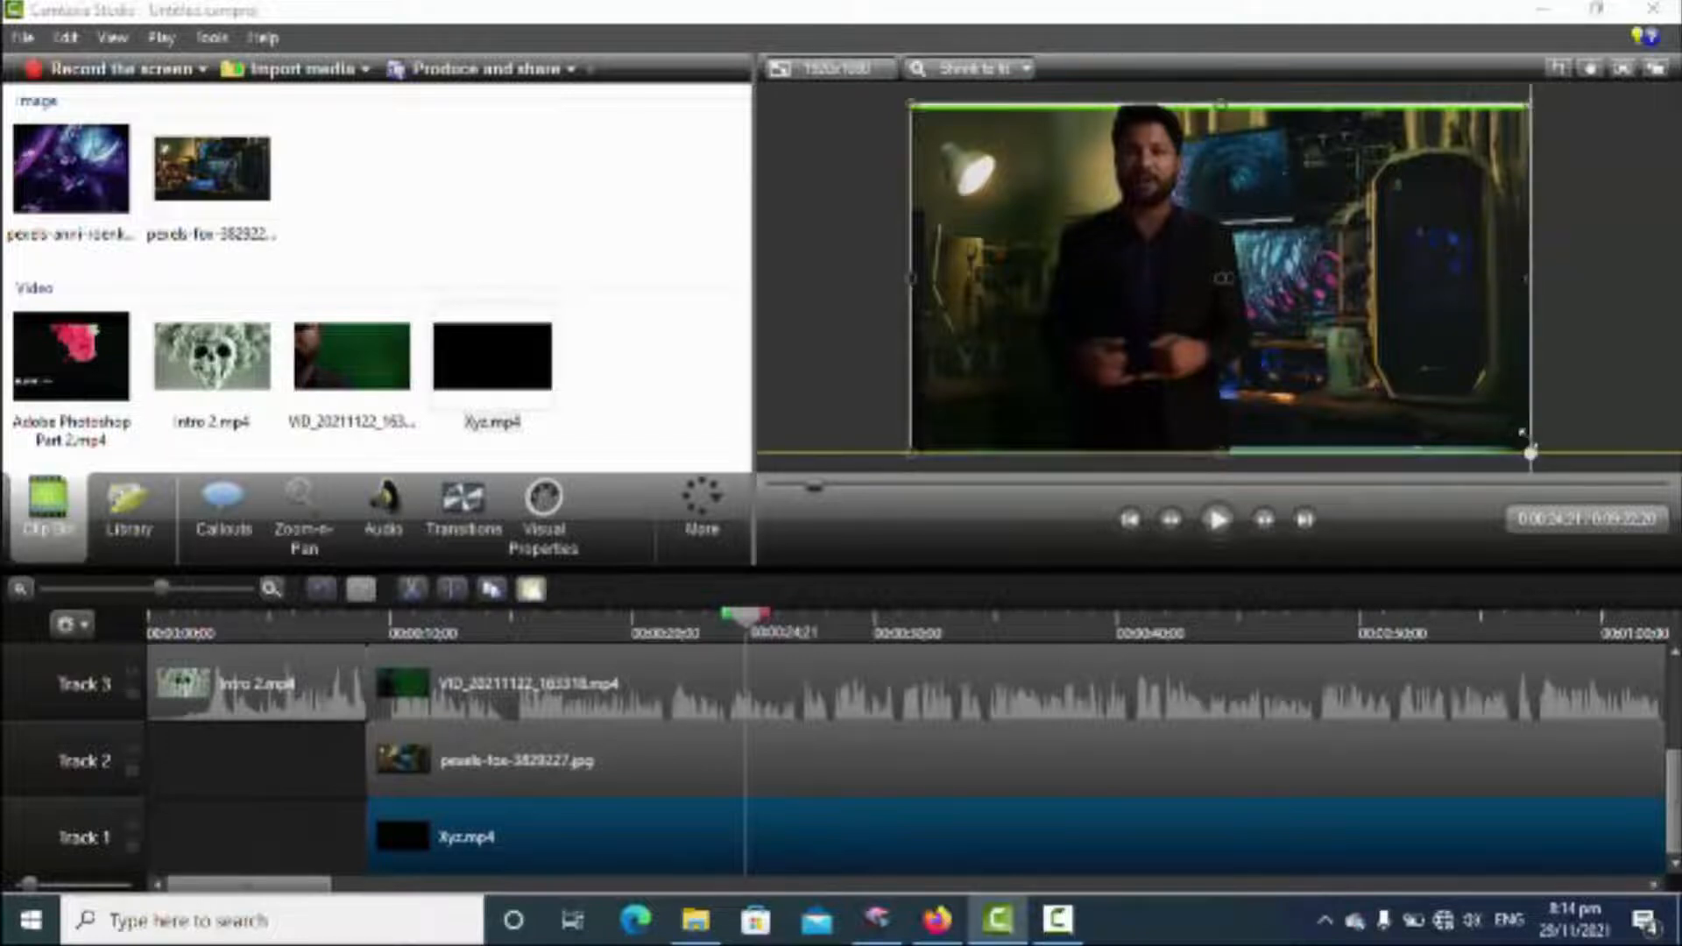
Stretch the background image on Track 2 vertically to cover the full canvas height
left_click(1335, 397)
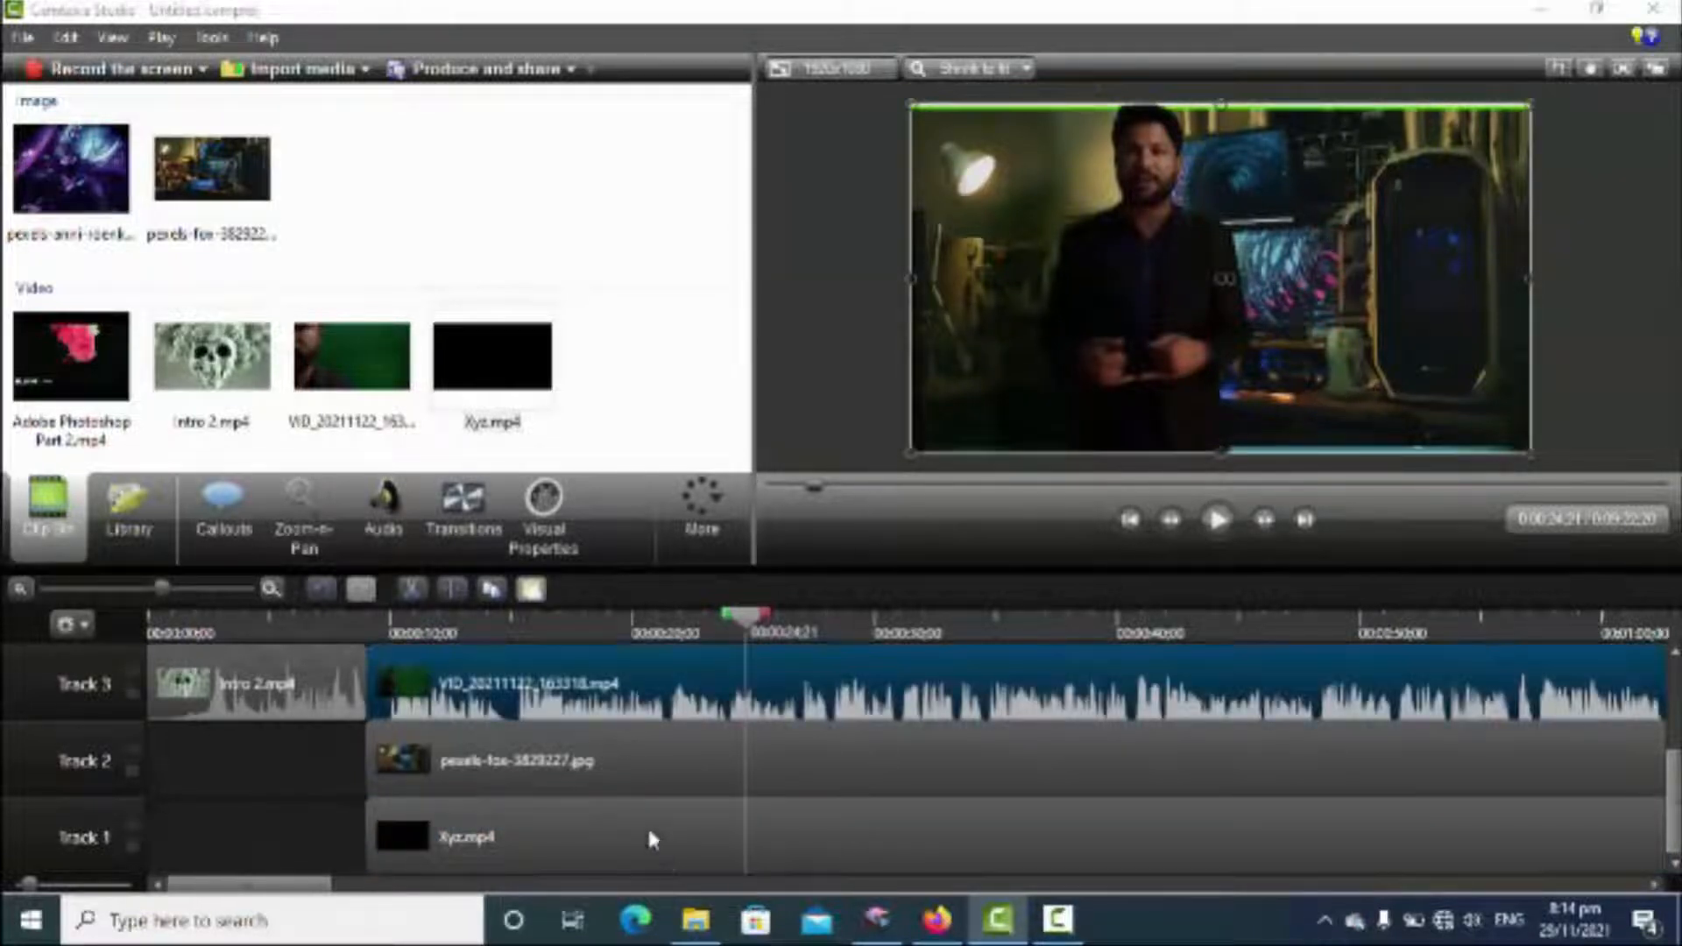
left_click(623, 759)
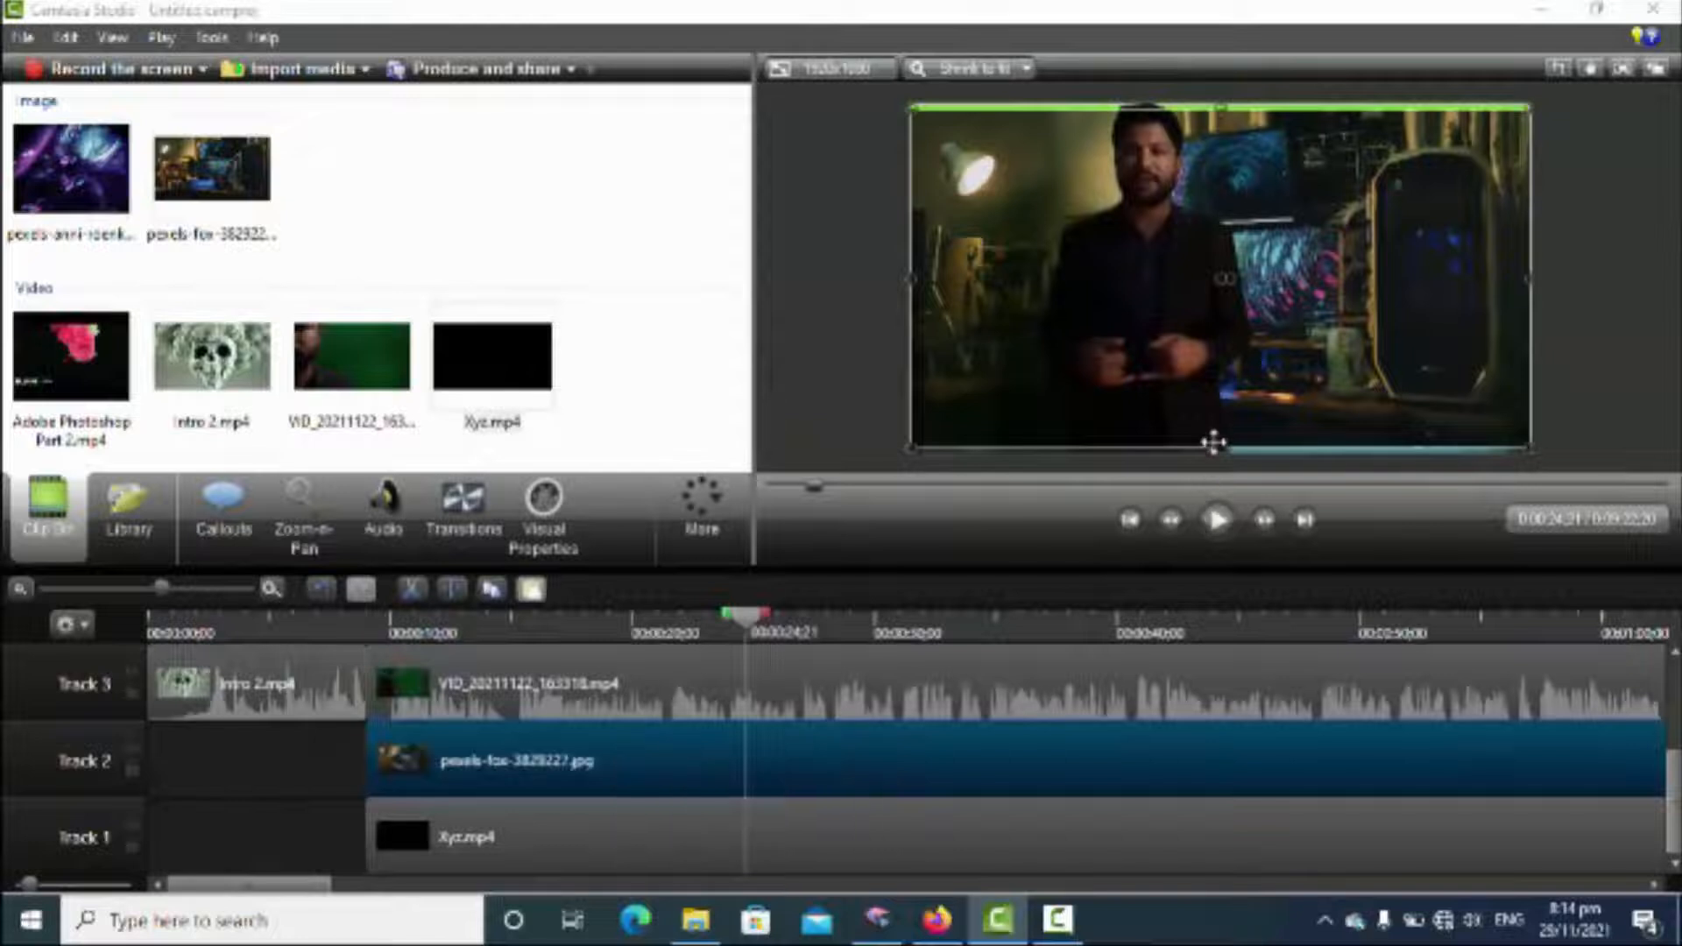
left_click_drag(1222, 448, 1221, 457)
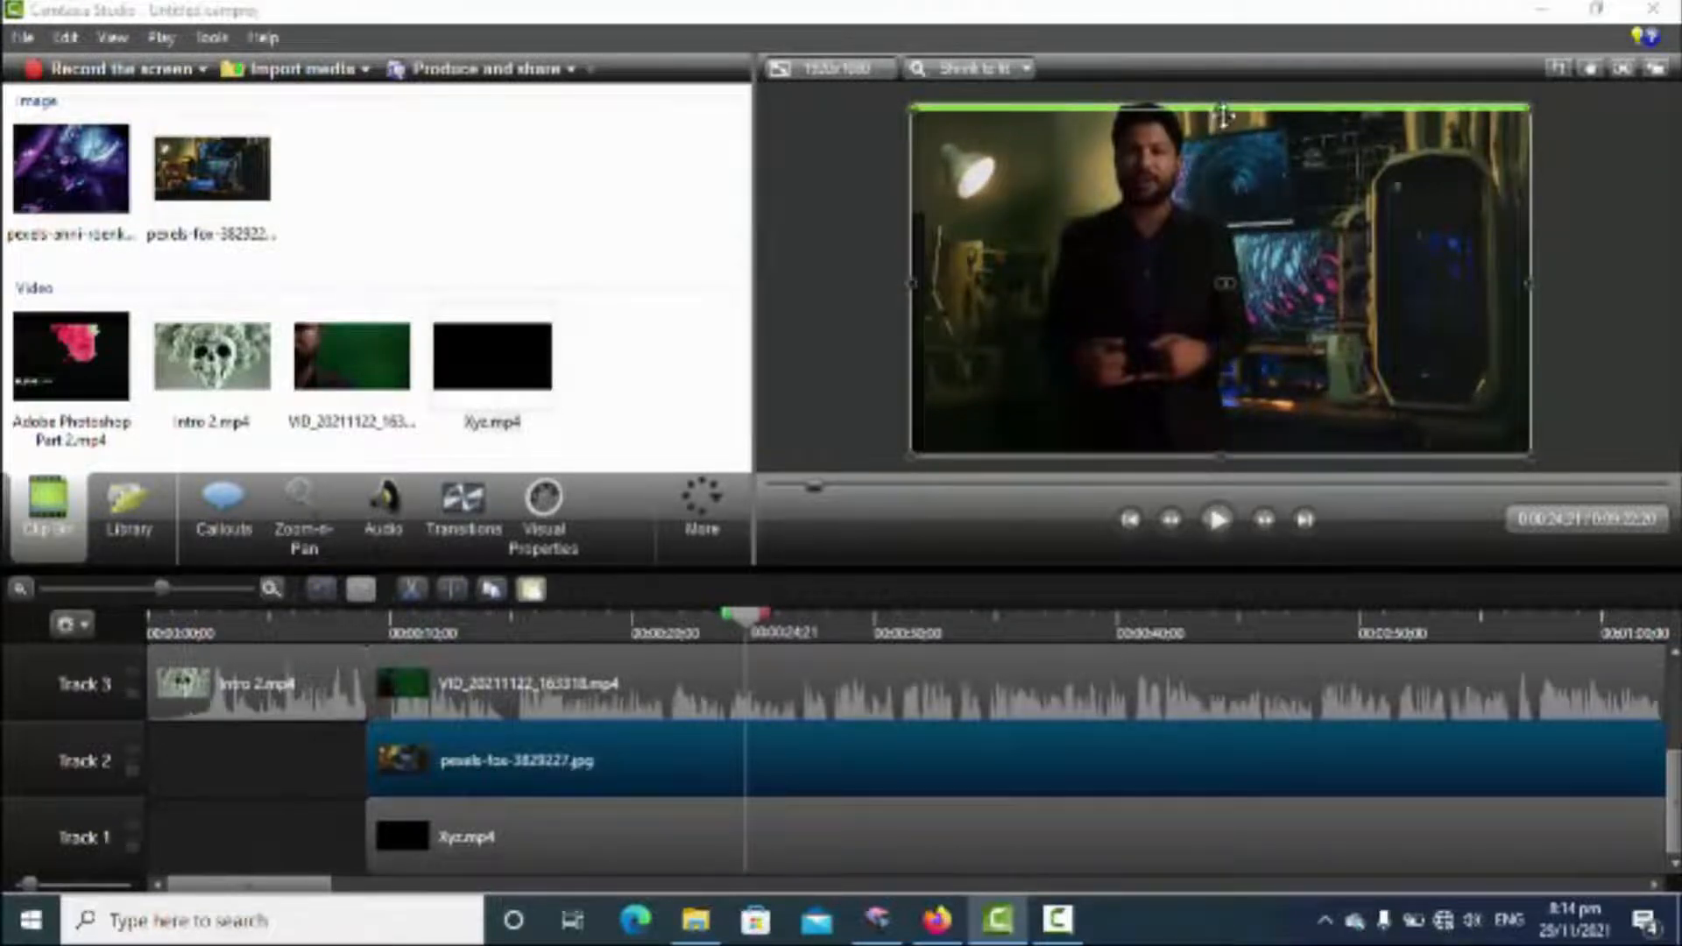
left_click_drag(1221, 107, 1221, 99)
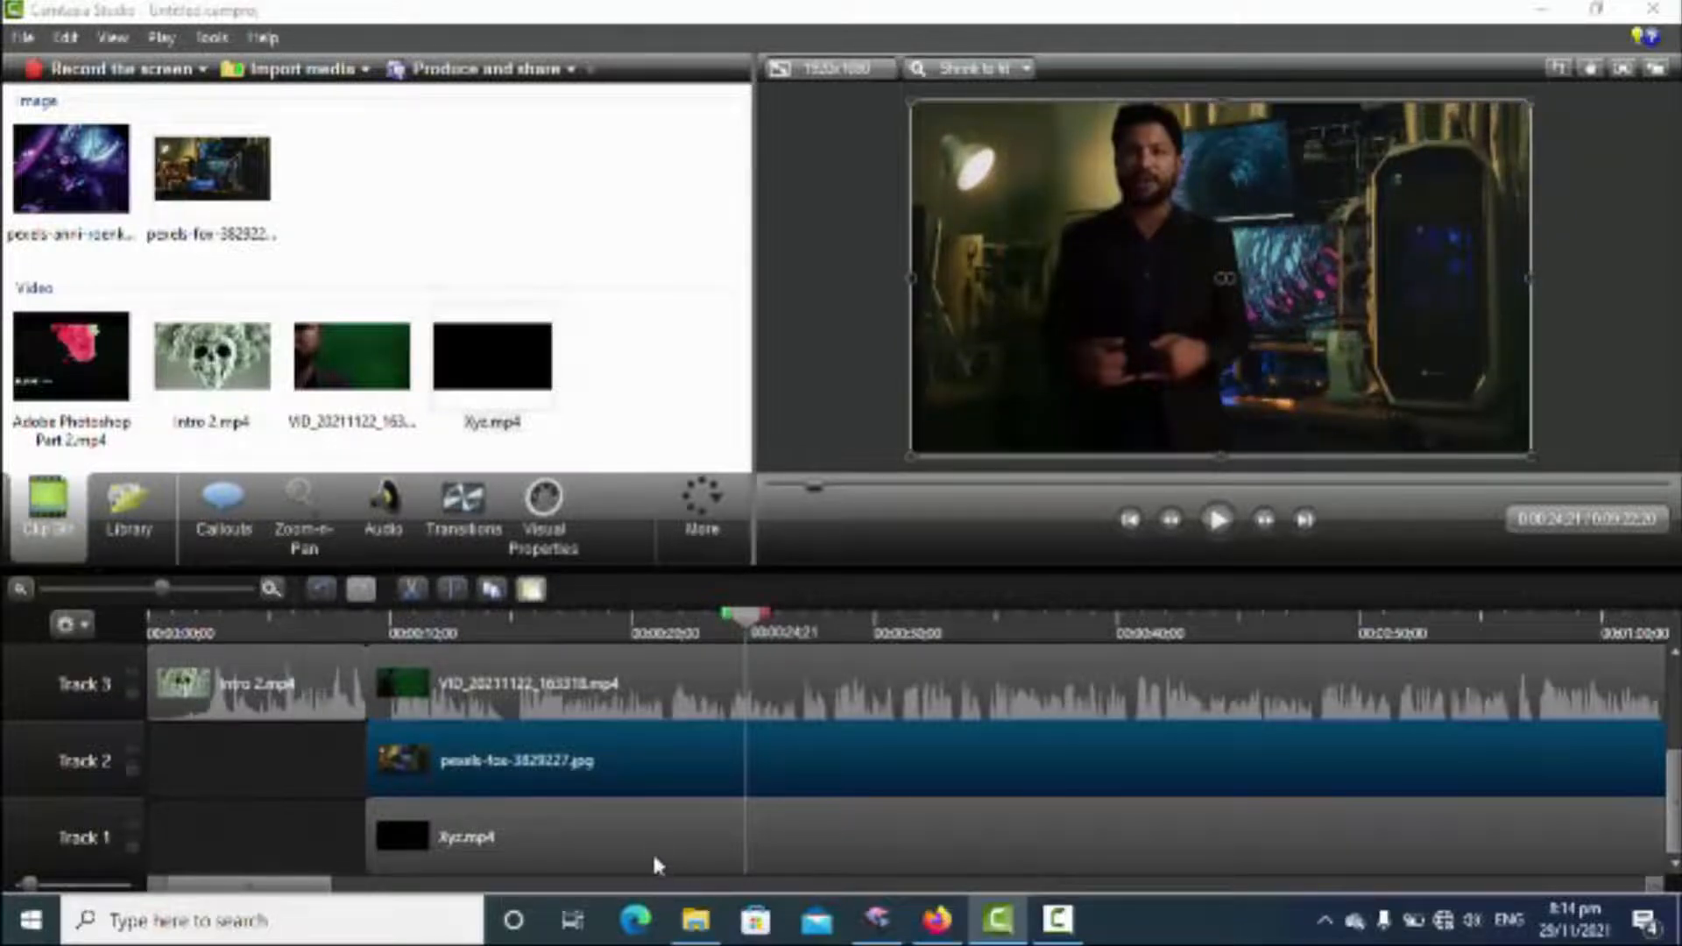
Move Xyz.mp4 to Track 4, aligned with the presenter clip's start, and remove its green color with a tolerance of 57
left_click_drag(652, 865, 613, 665)
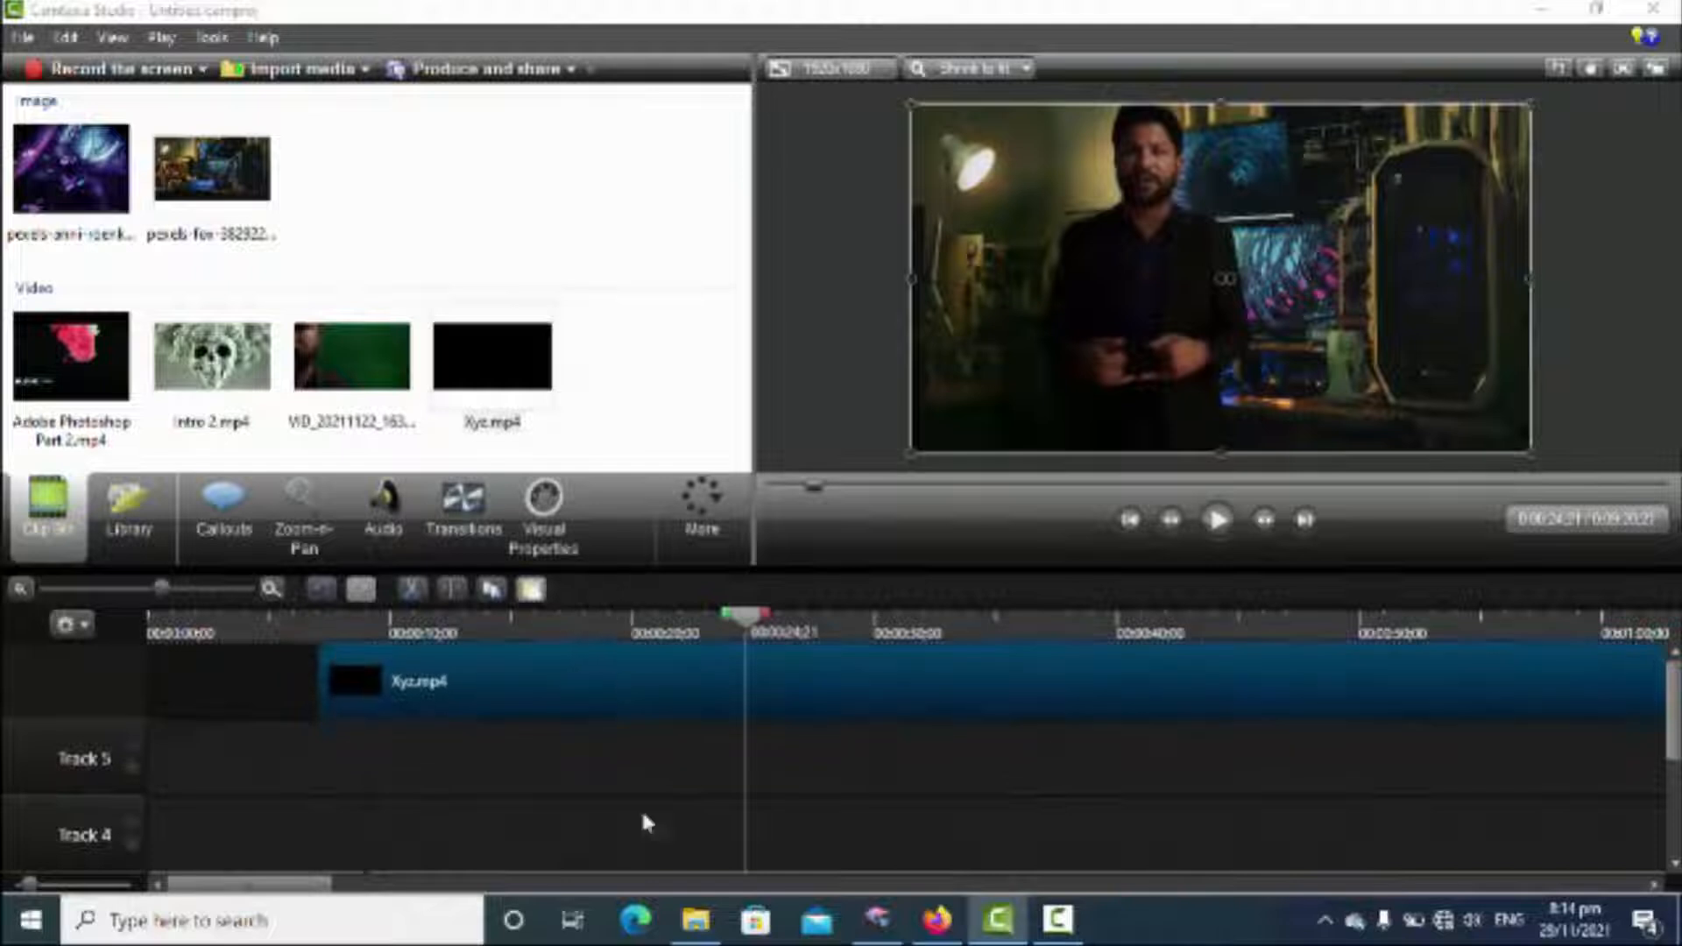
mouse_move(643, 816)
left_mouse_down()
mouse_move(641, 871)
mouse_move(633, 853)
mouse_move(679, 818)
mouse_move(658, 826)
mouse_move(655, 811)
left_mouse_up()
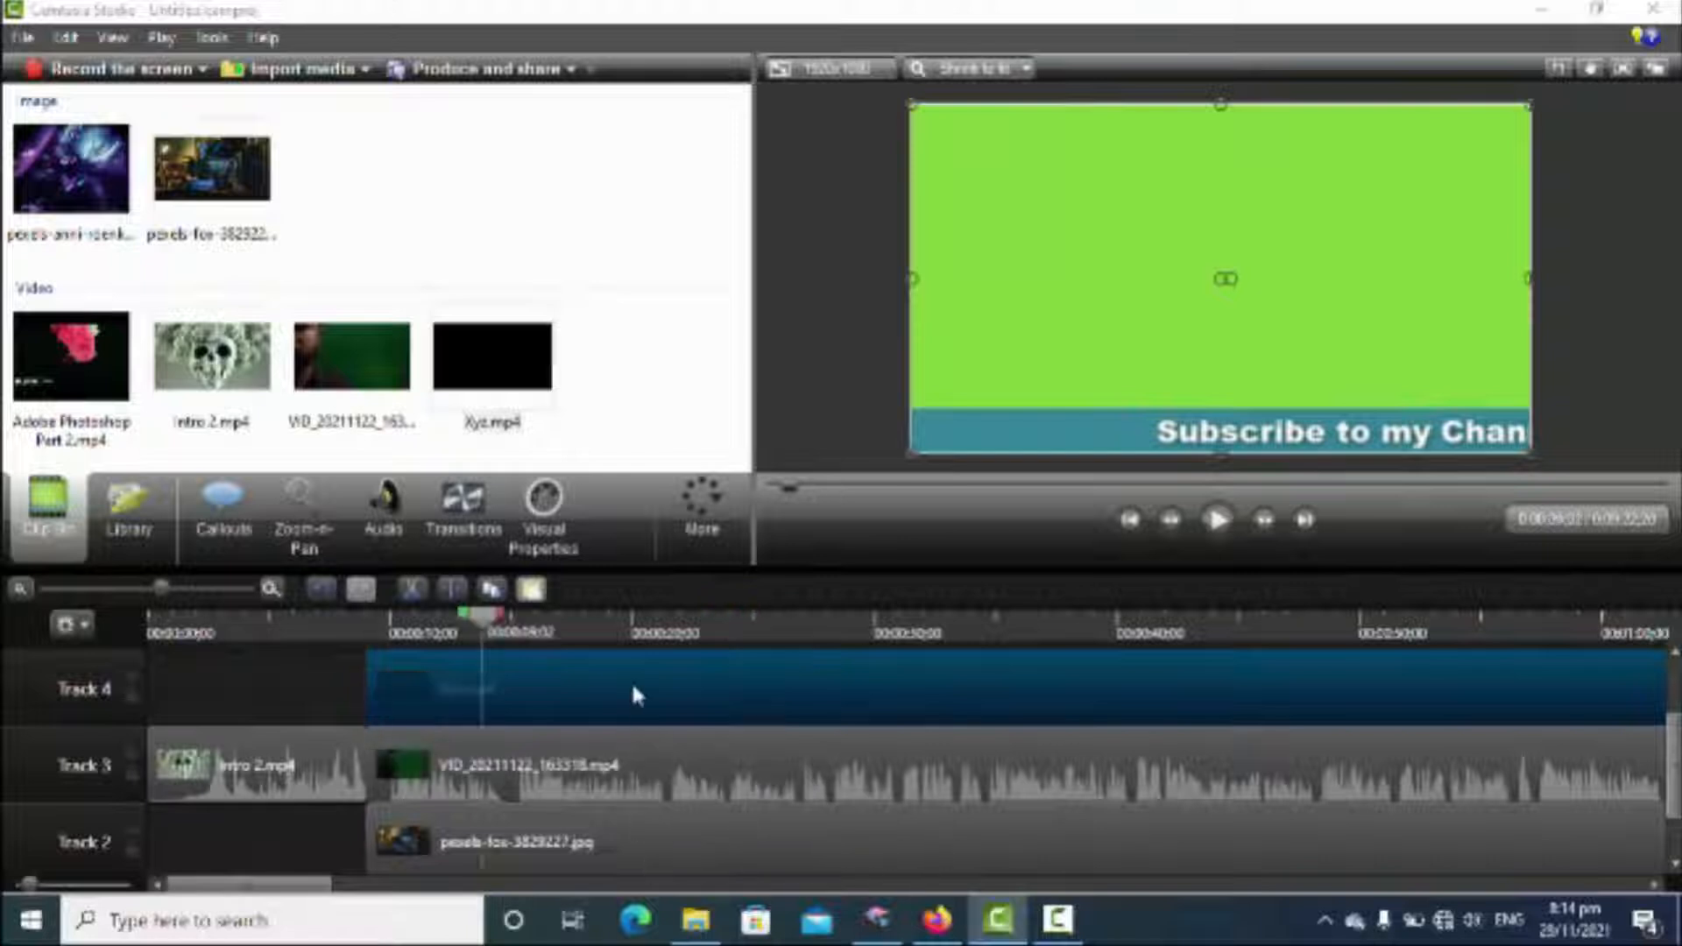
left_click(543, 504)
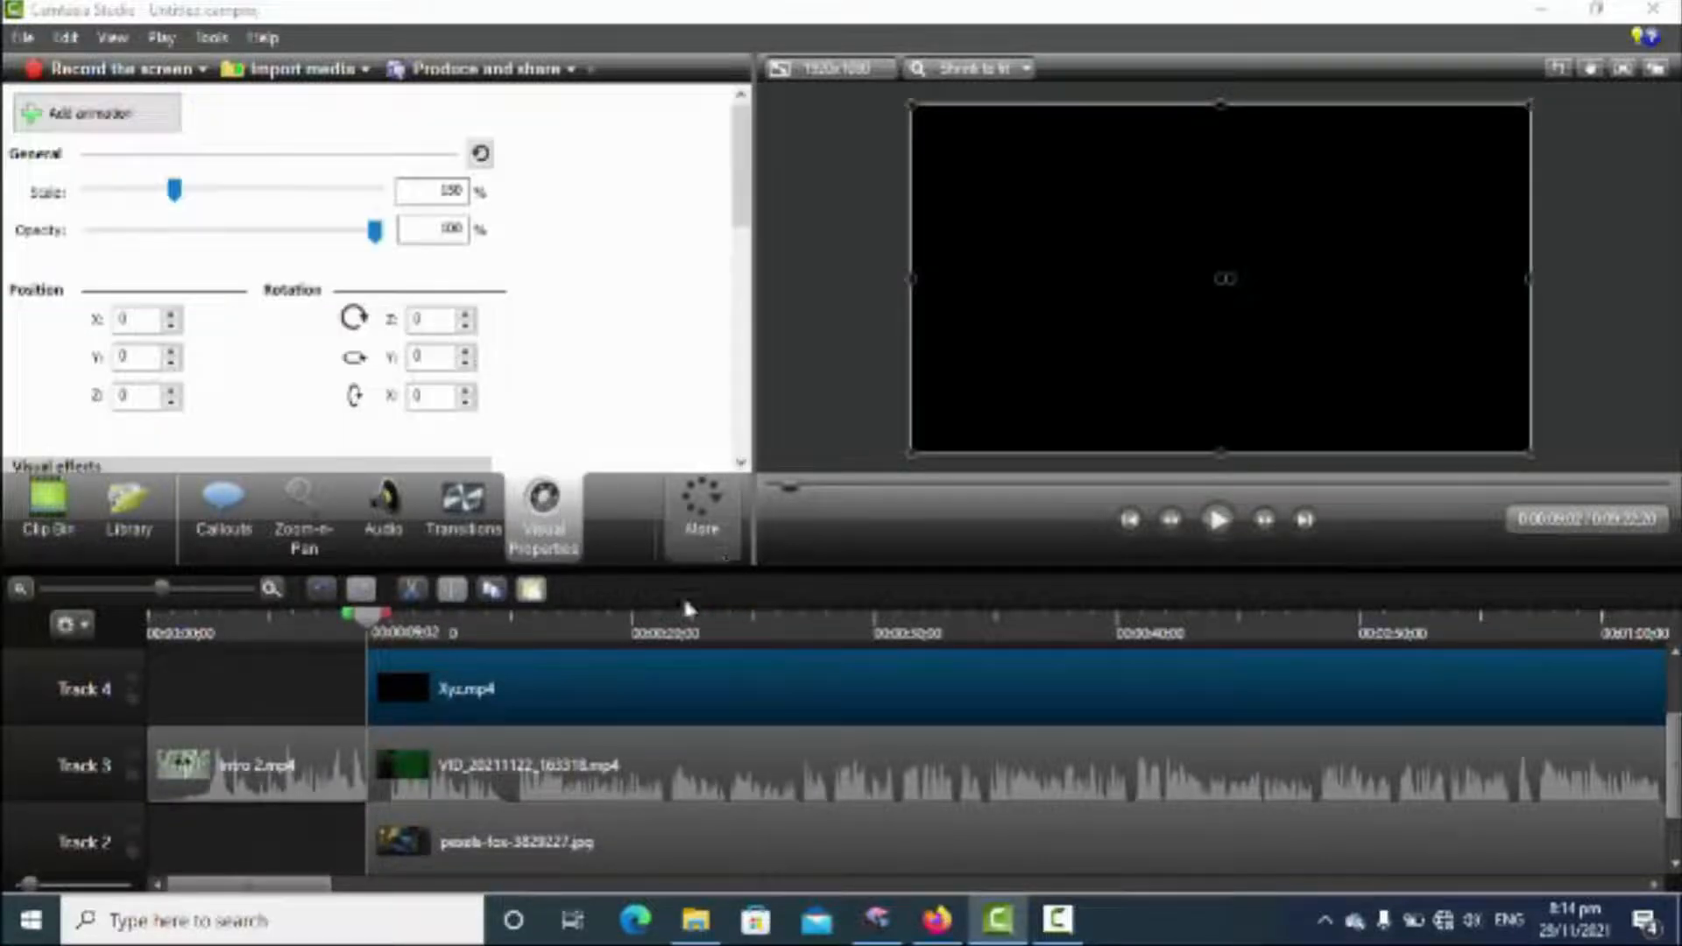
left_click_drag(403, 624, 586, 629)
left_click_drag(744, 166, 747, 252)
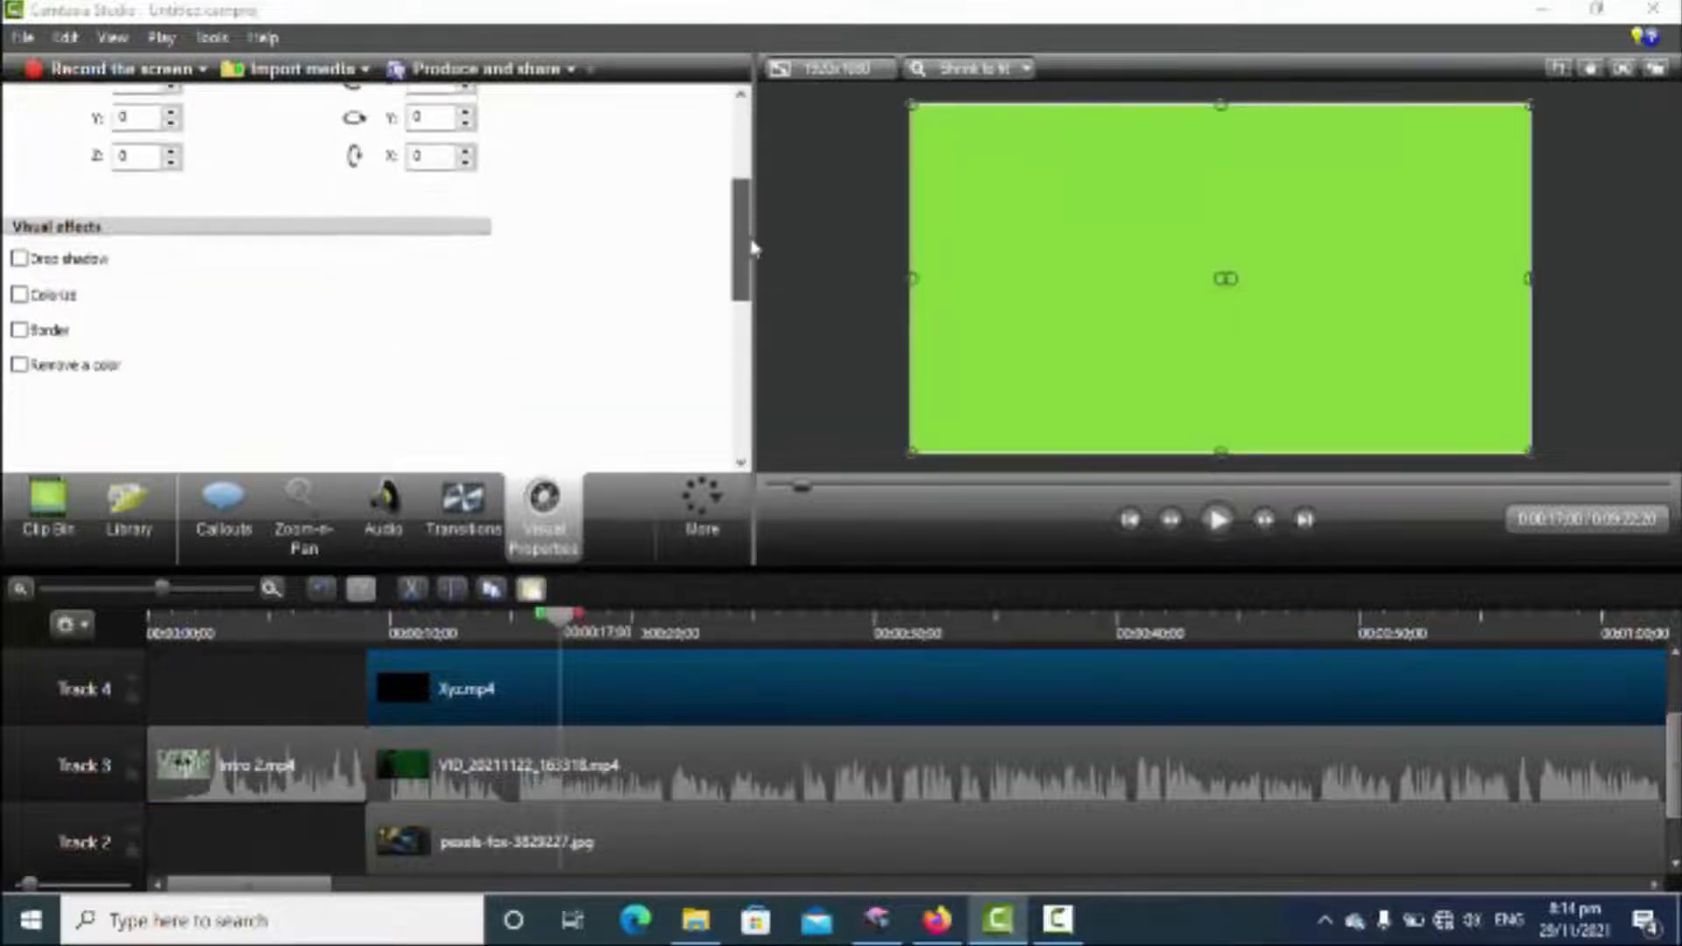
left_click(51, 353)
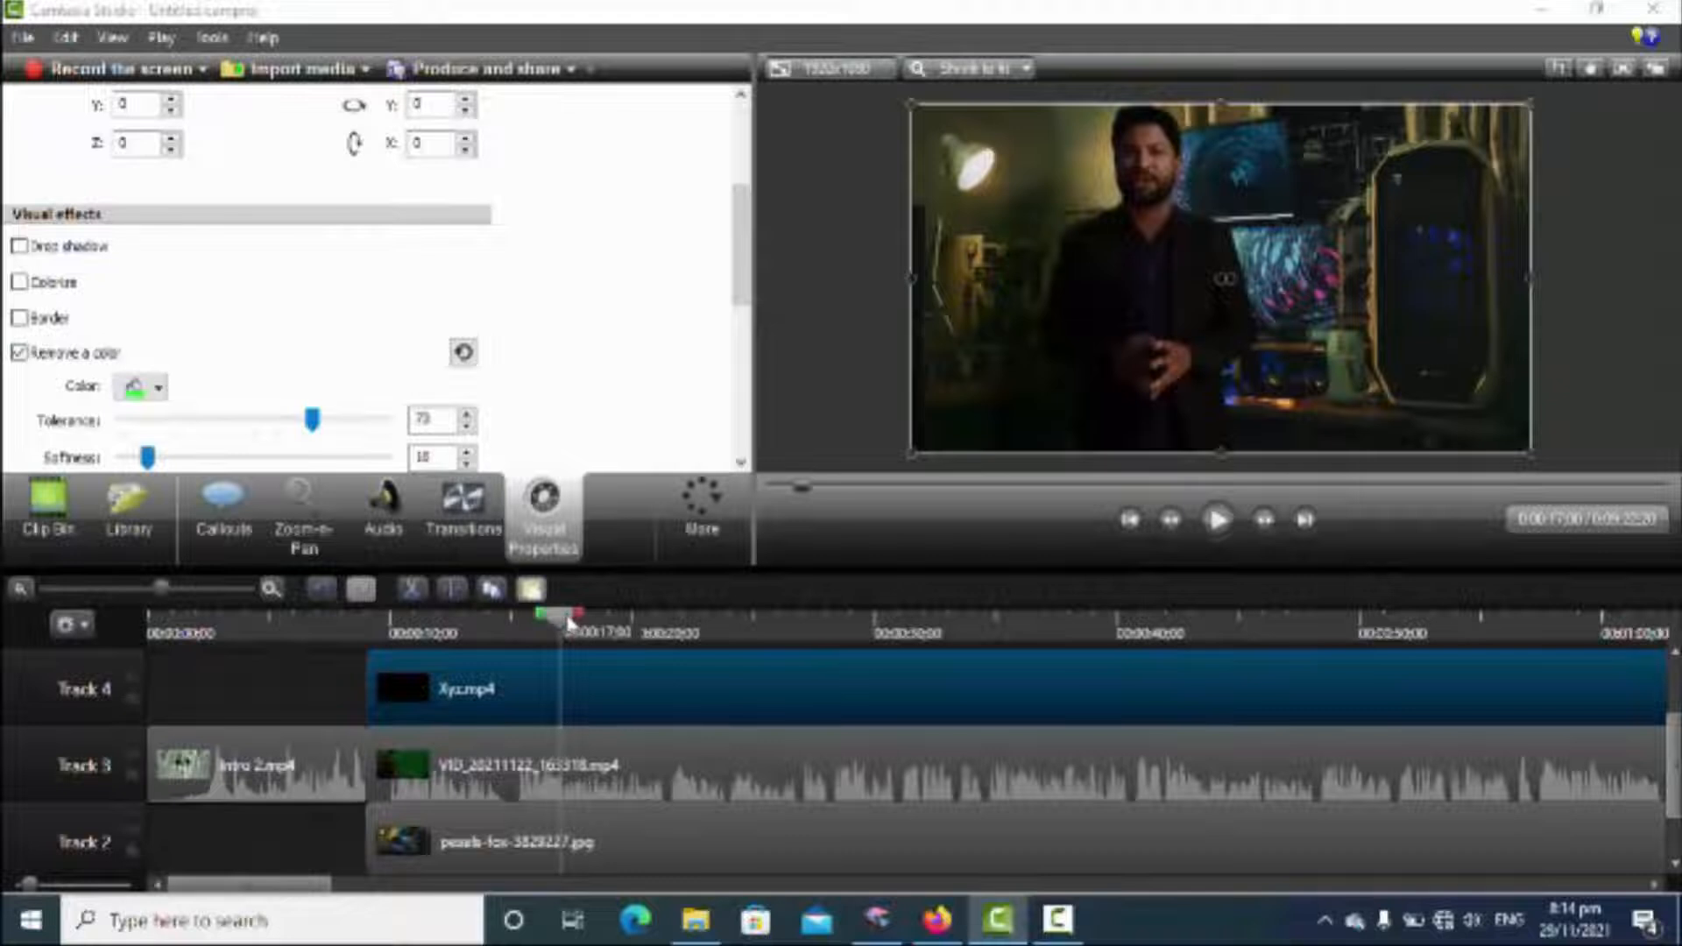
left_click_drag(567, 623, 928, 642)
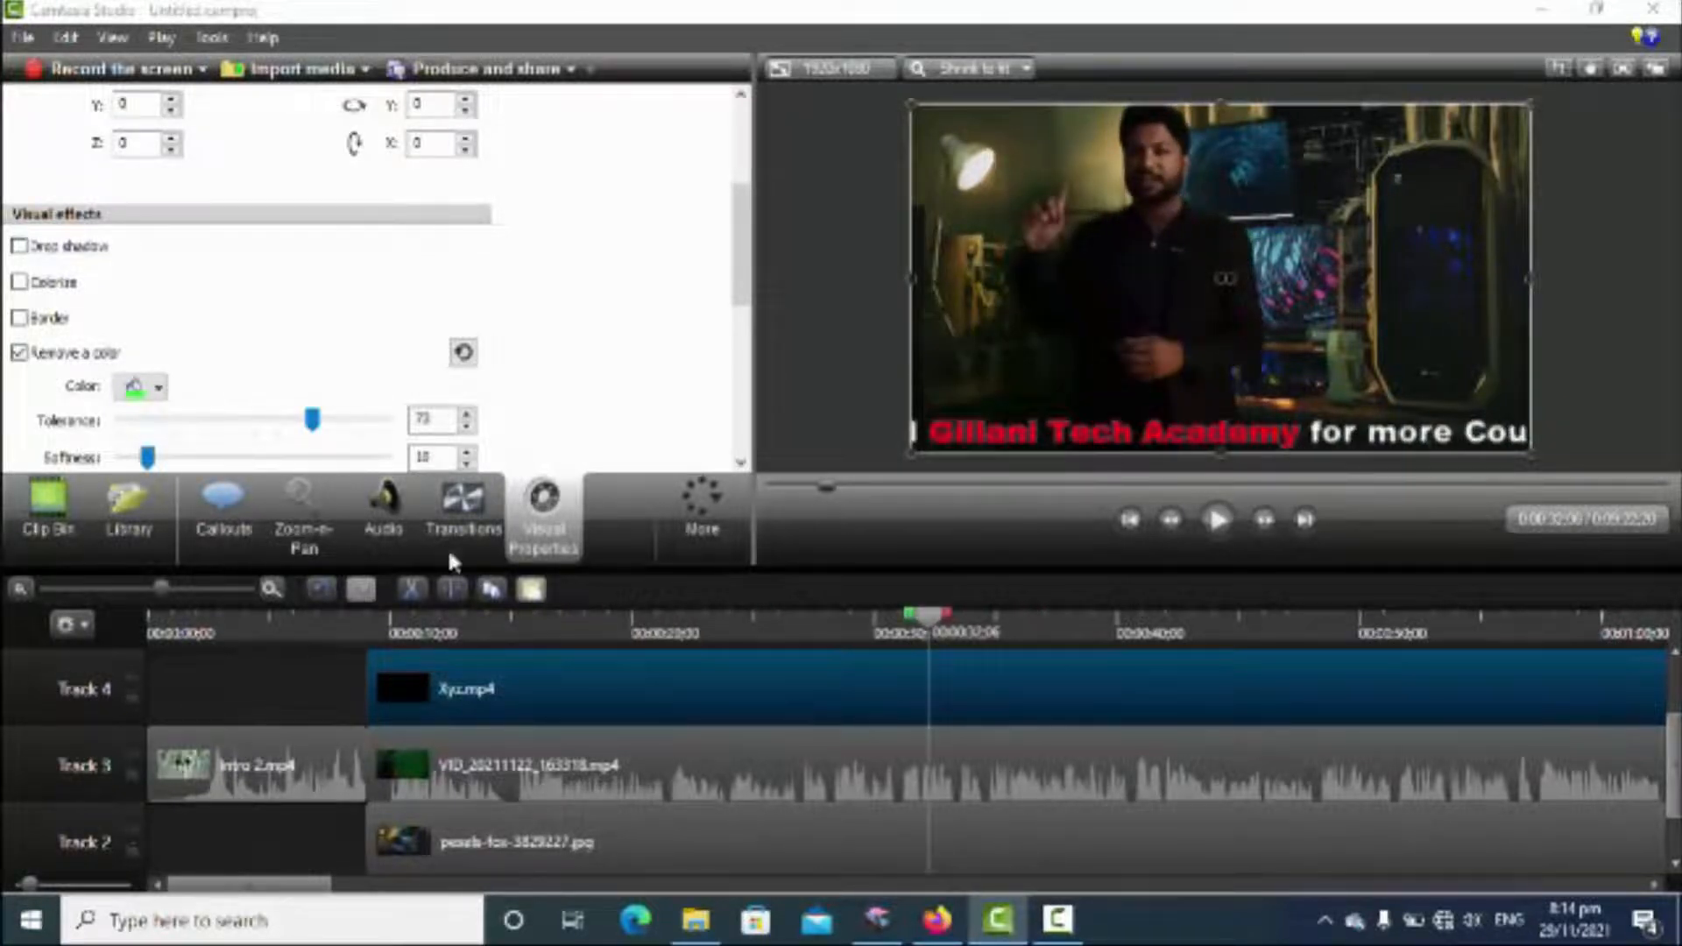
left_click_drag(312, 419, 273, 427)
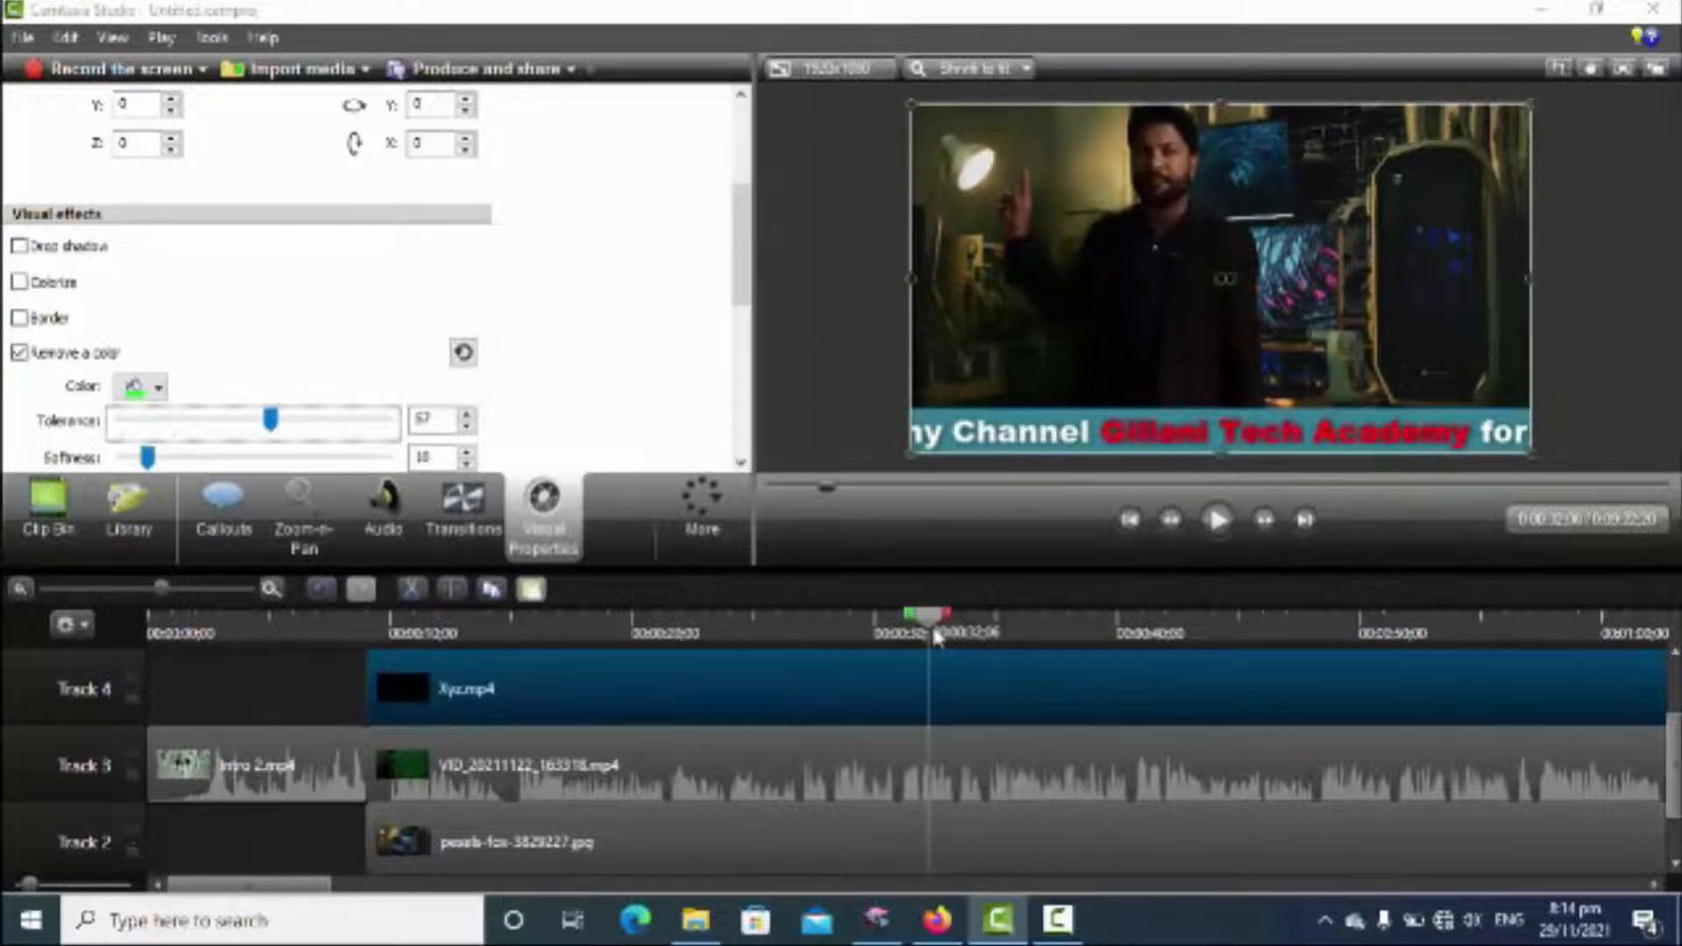
Split Xyz.mp4 at 0:00:18;27, delete its first part and return the playhead to the presenter clip's start
left_click_drag(931, 627, 606, 679)
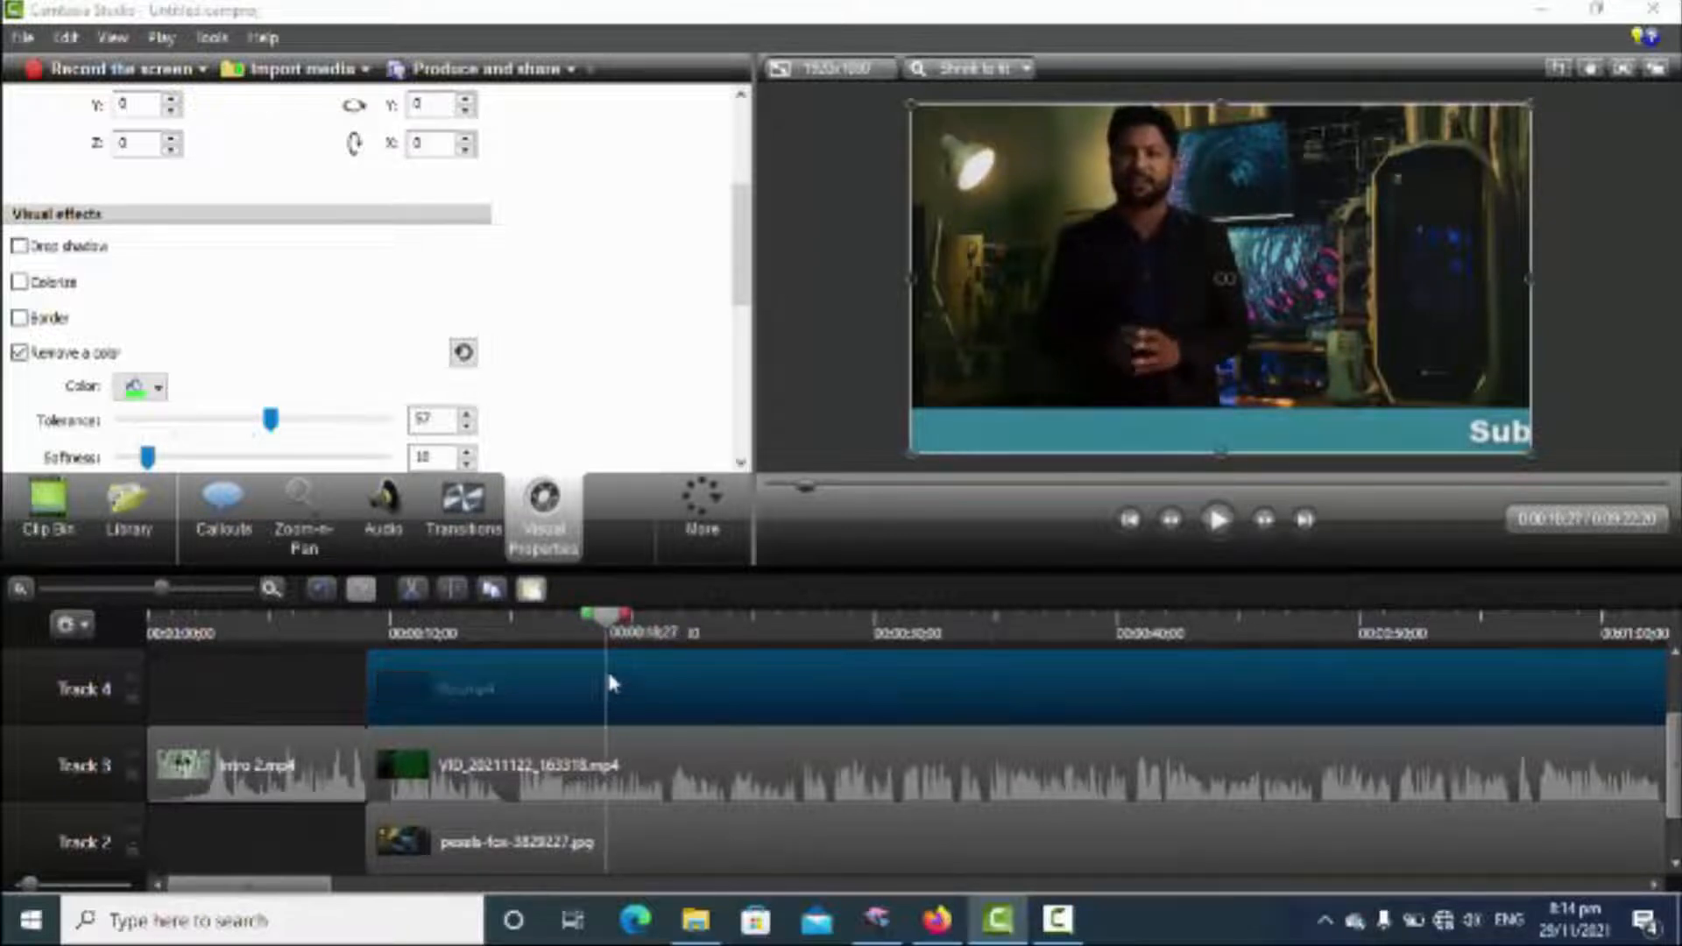
left_click(451, 600)
left_click(555, 690)
key("Delete")
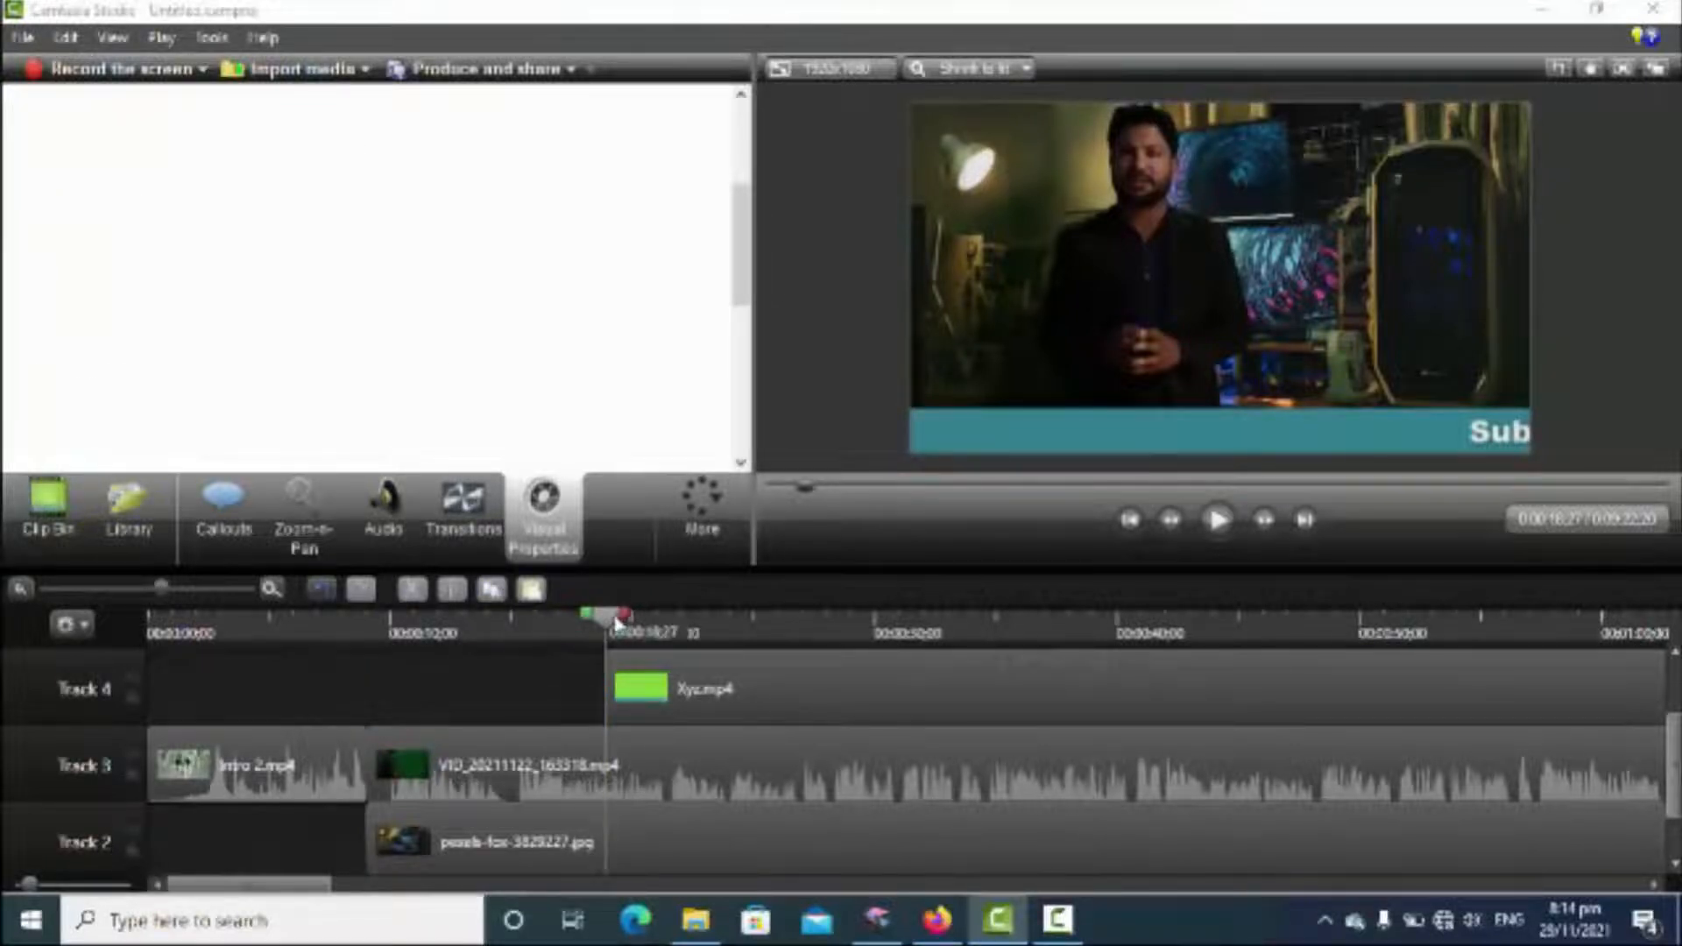
left_click_drag(617, 623, 367, 623)
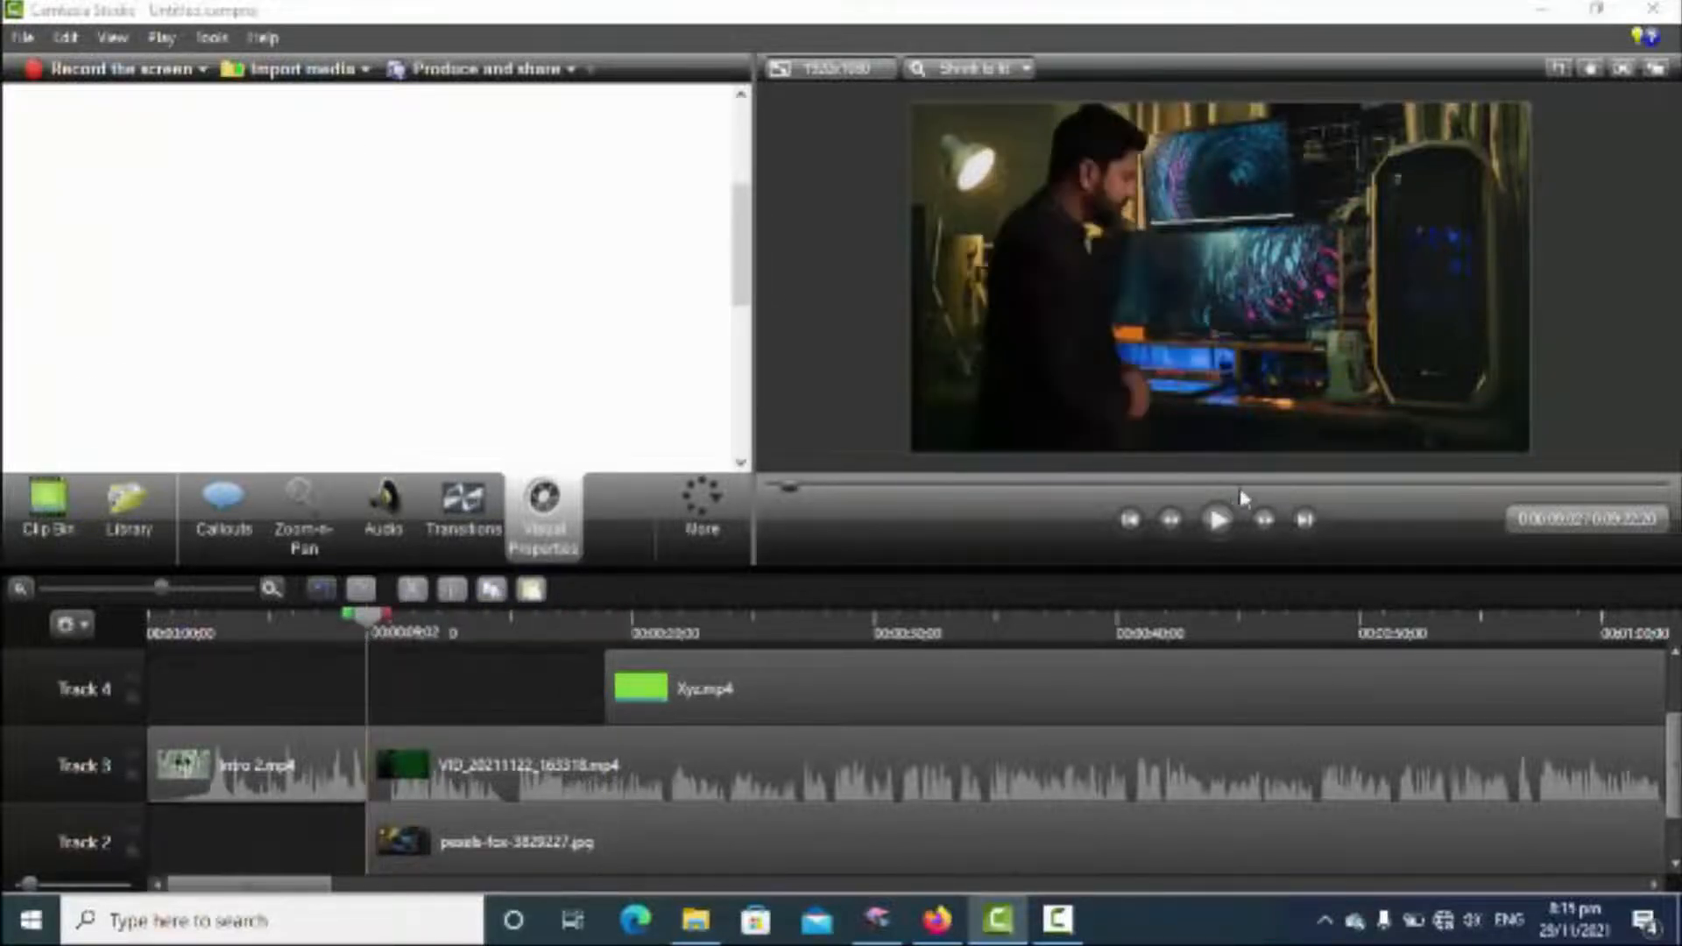
Play back the video from the presenter clip's start to check the keyed background and subscribe ticker
left_click(1214, 520)
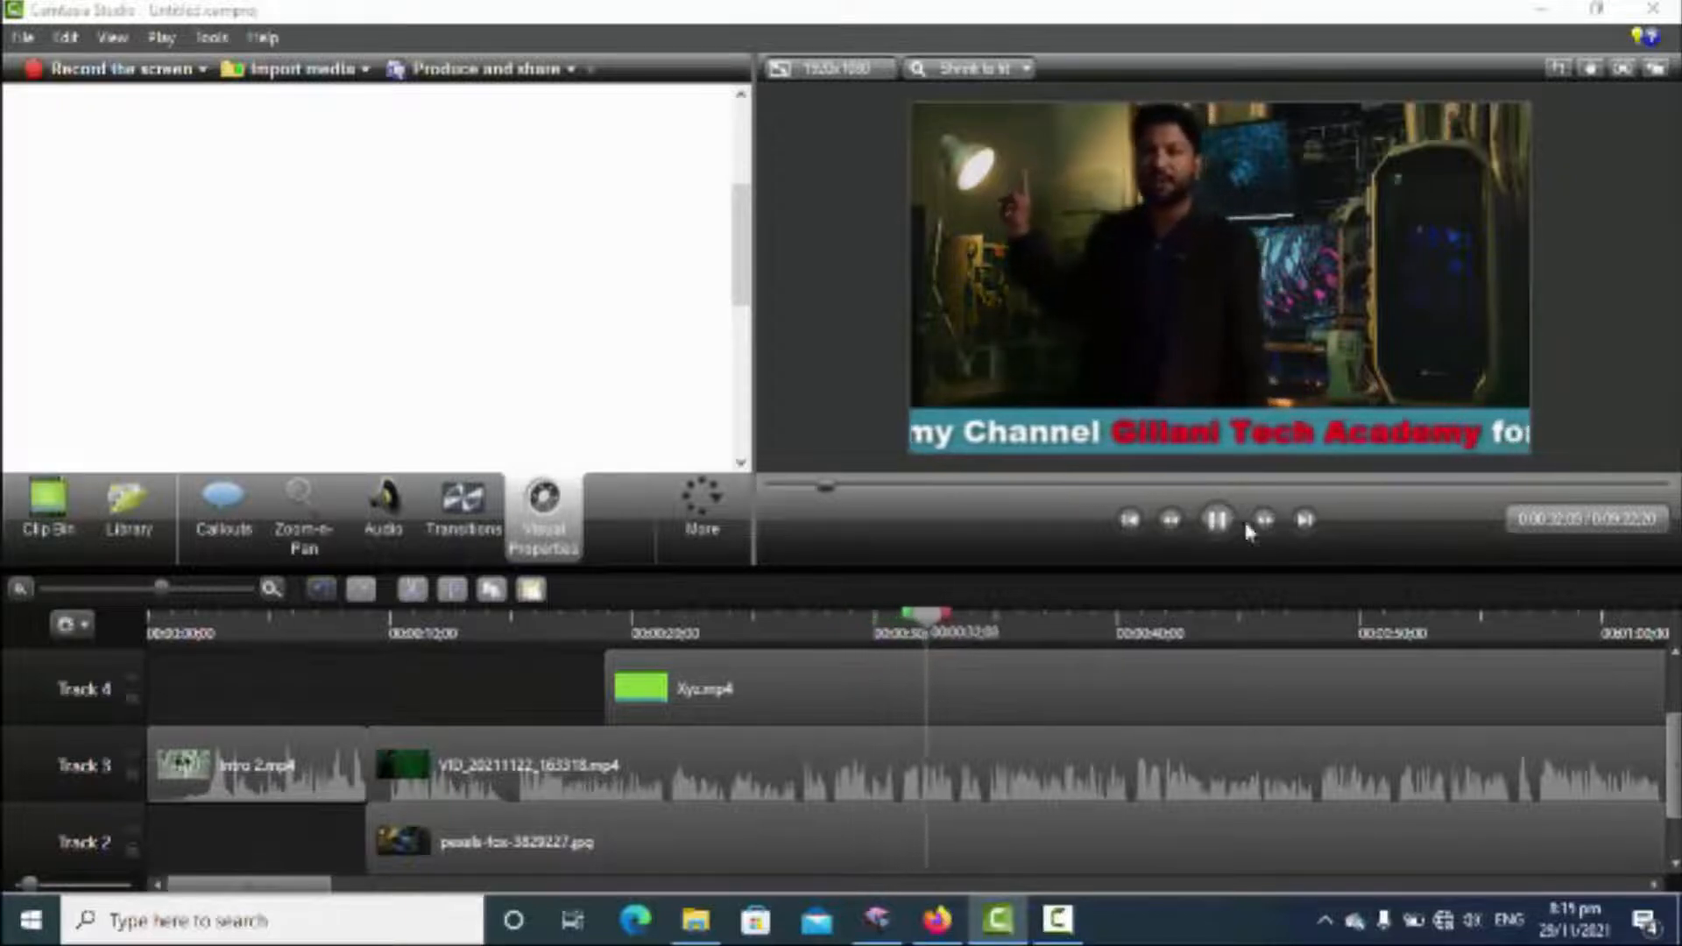
left_click(1217, 525)
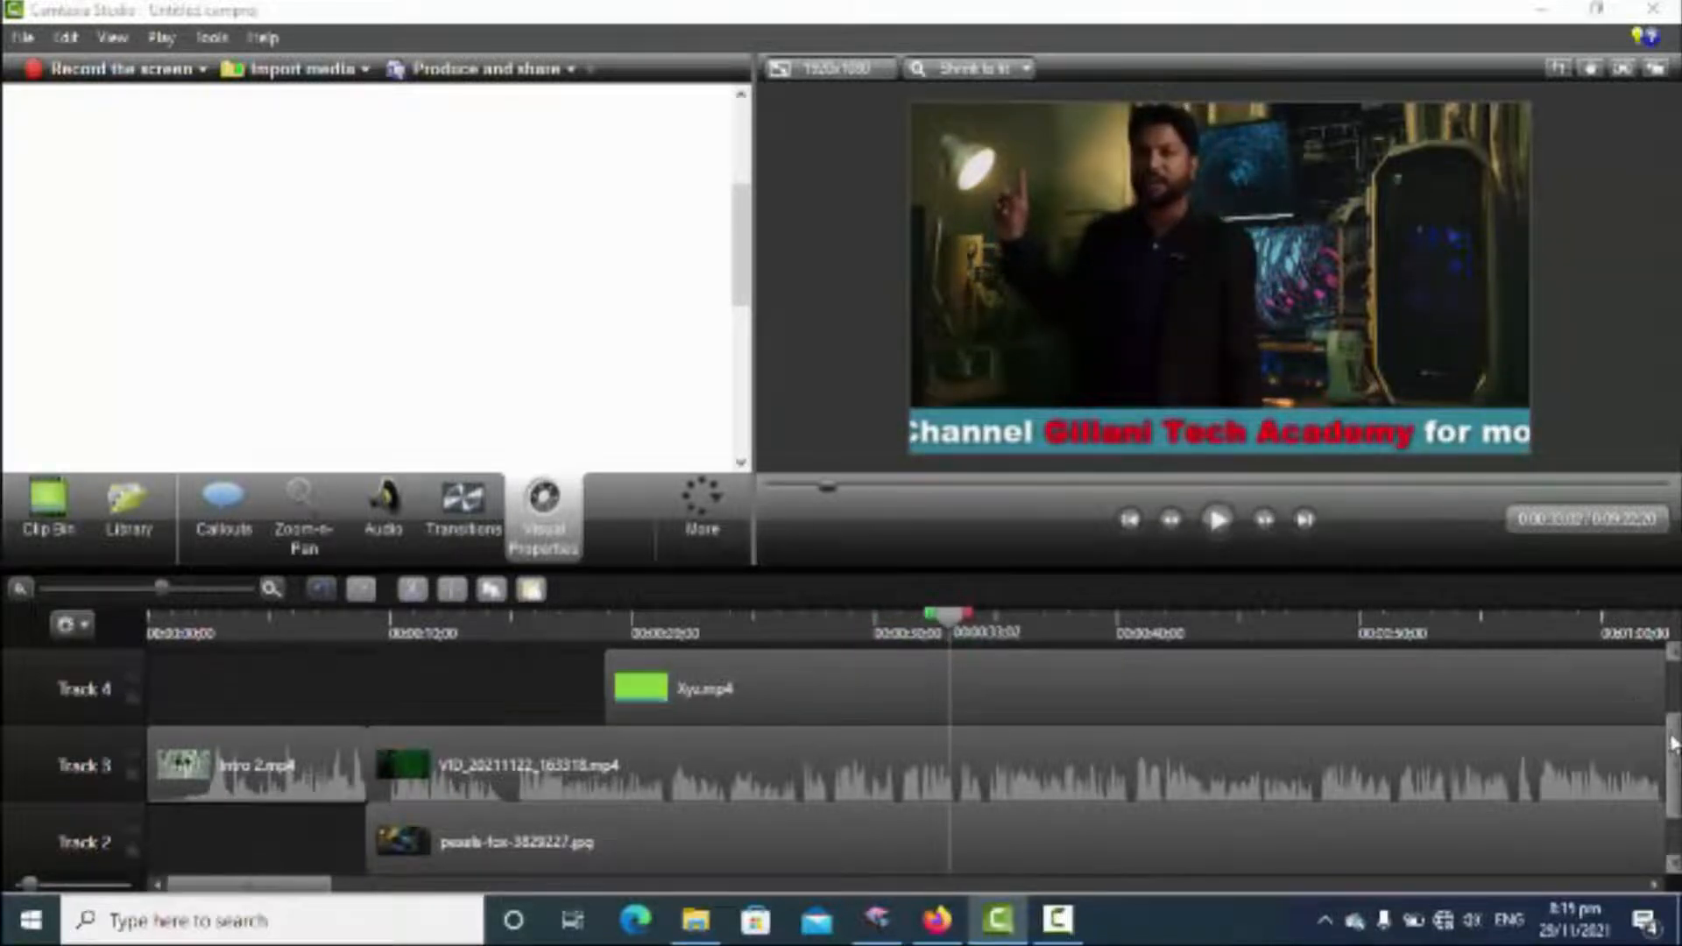
Set the playhead to 0:00:29;09 and import the production logo image from the New items folder
left_click_drag(1675, 761, 1675, 722)
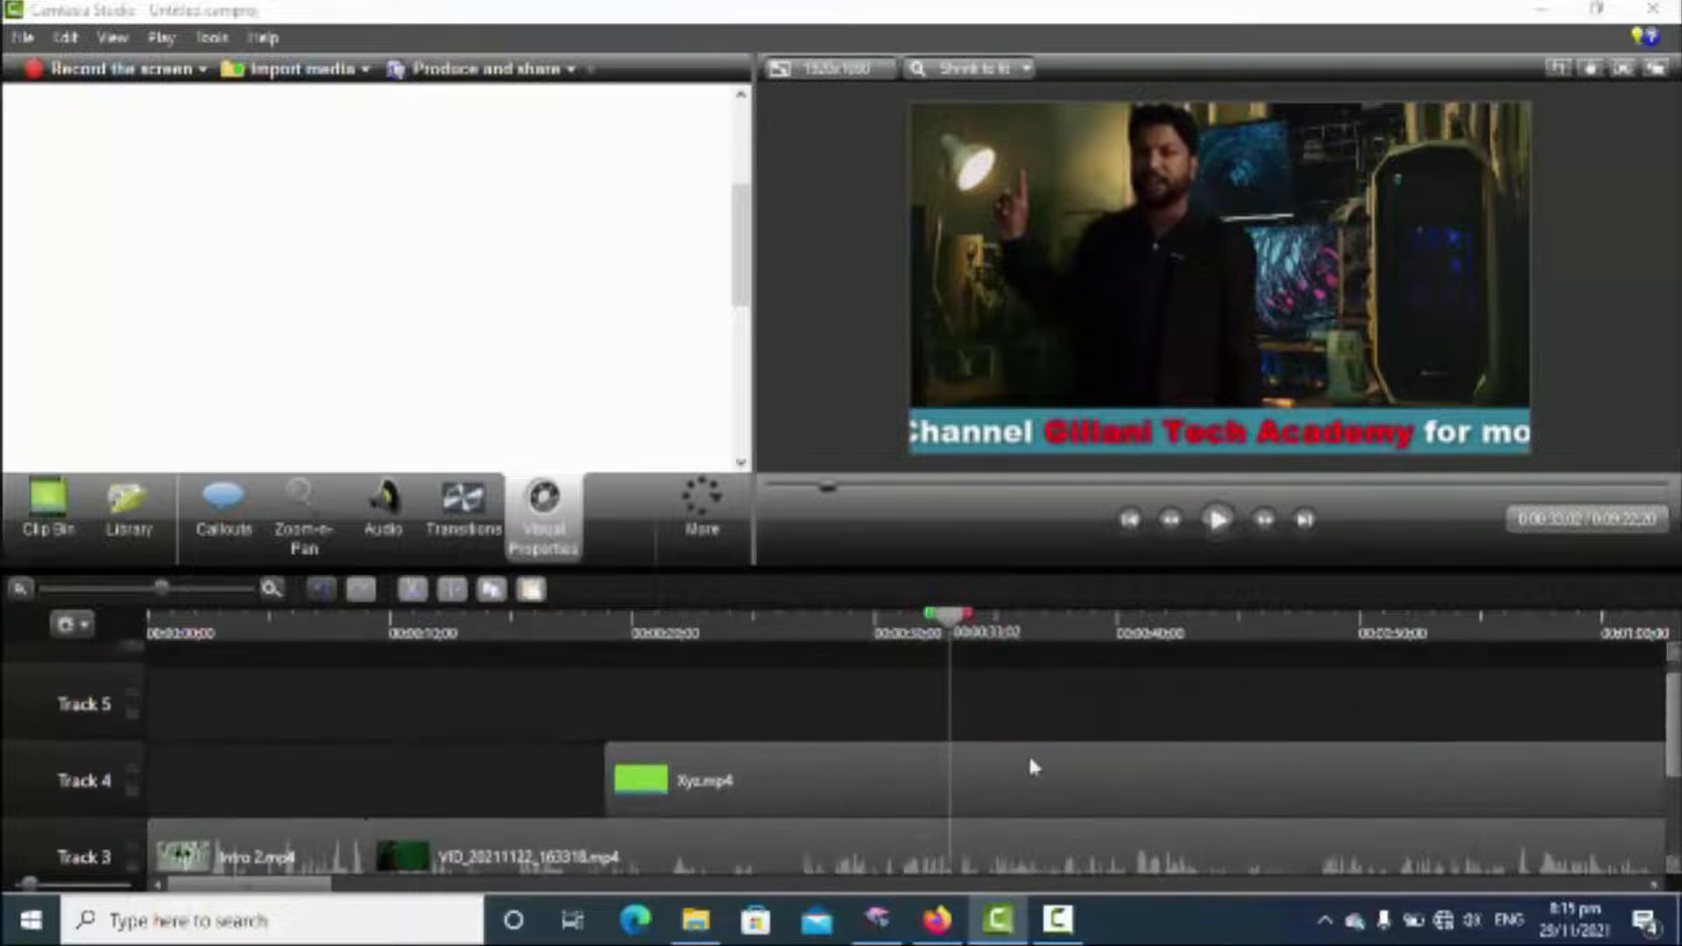
left_click_drag(948, 631, 860, 632)
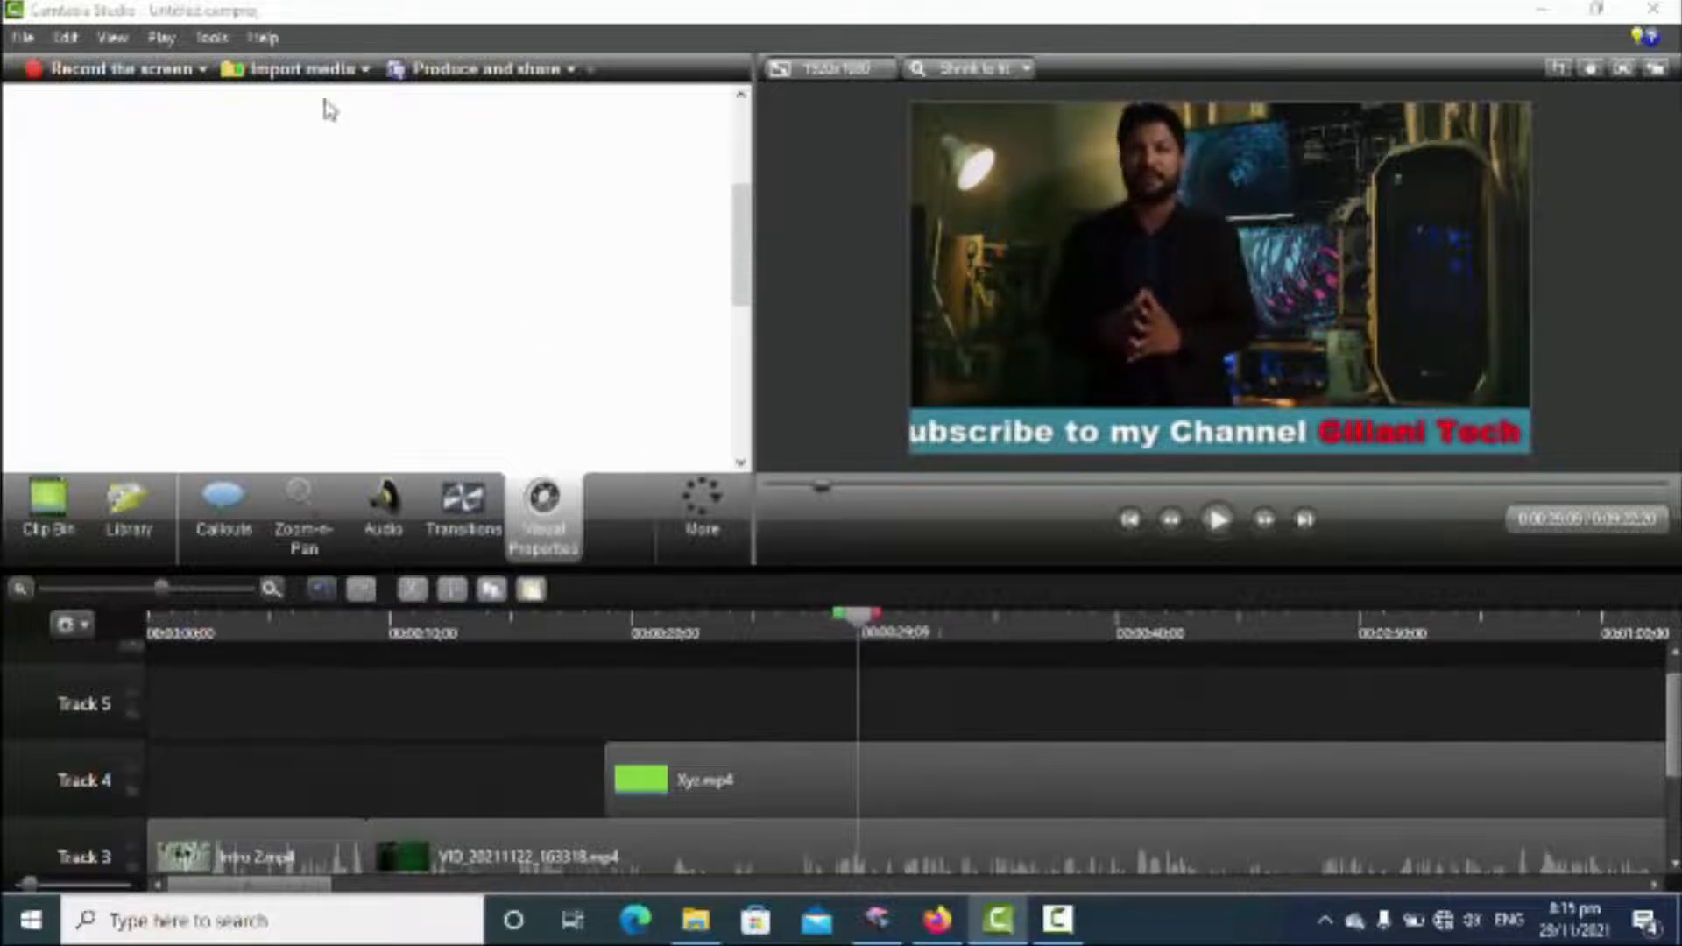
left_click(302, 69)
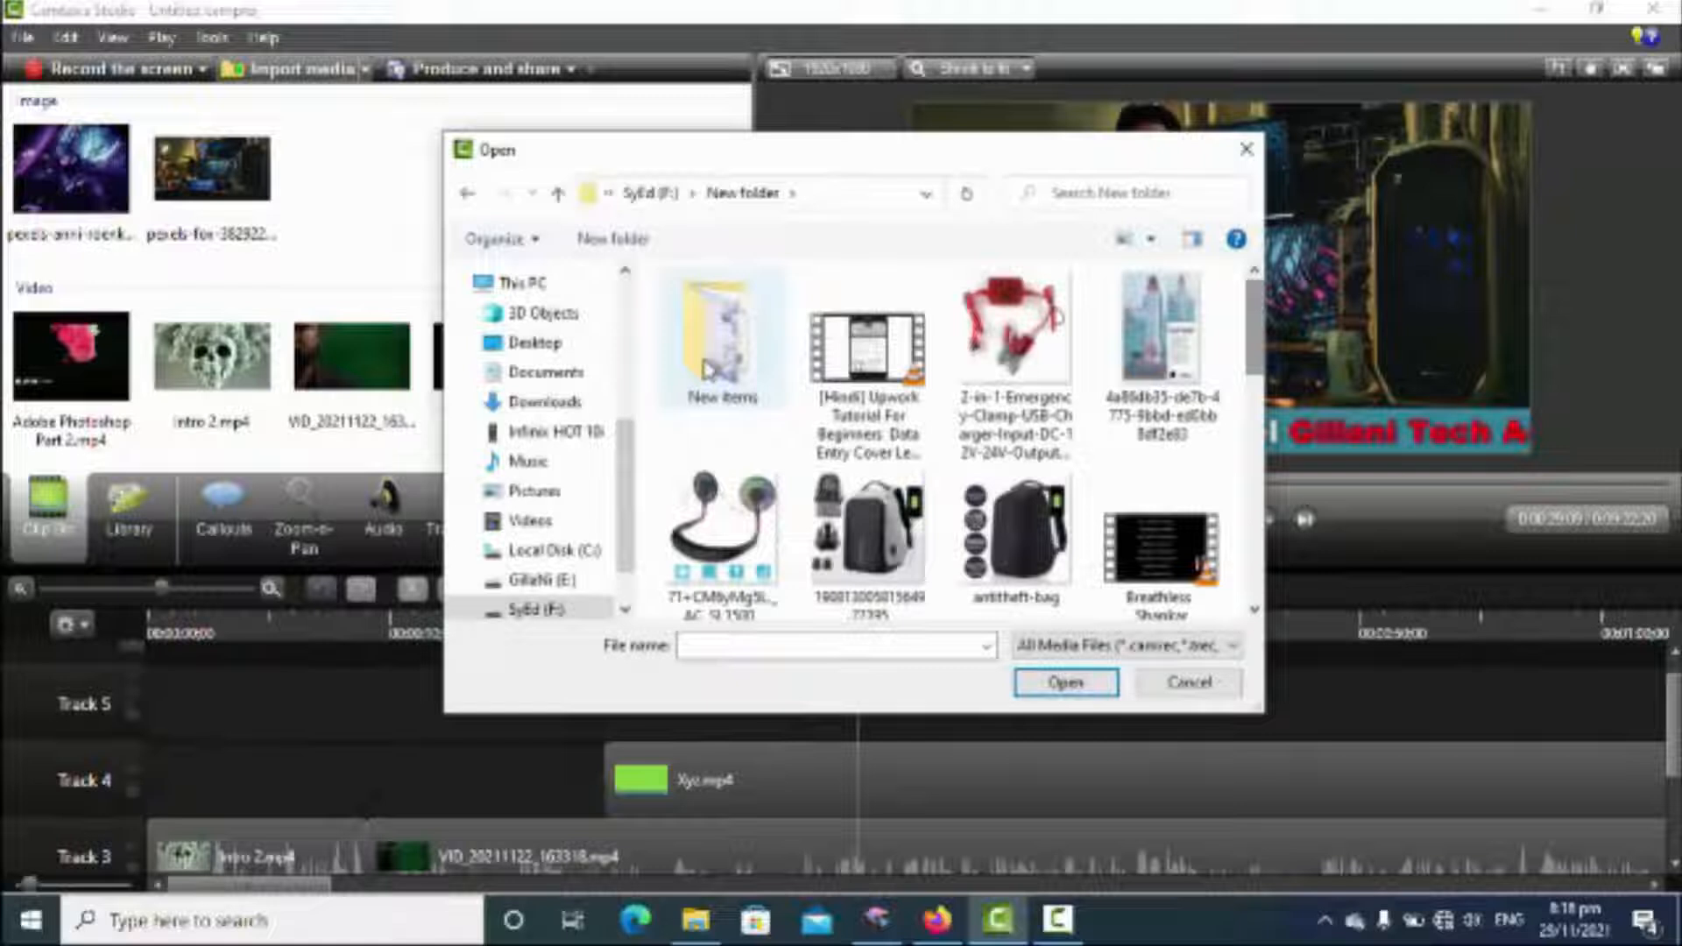
double_click(705, 368)
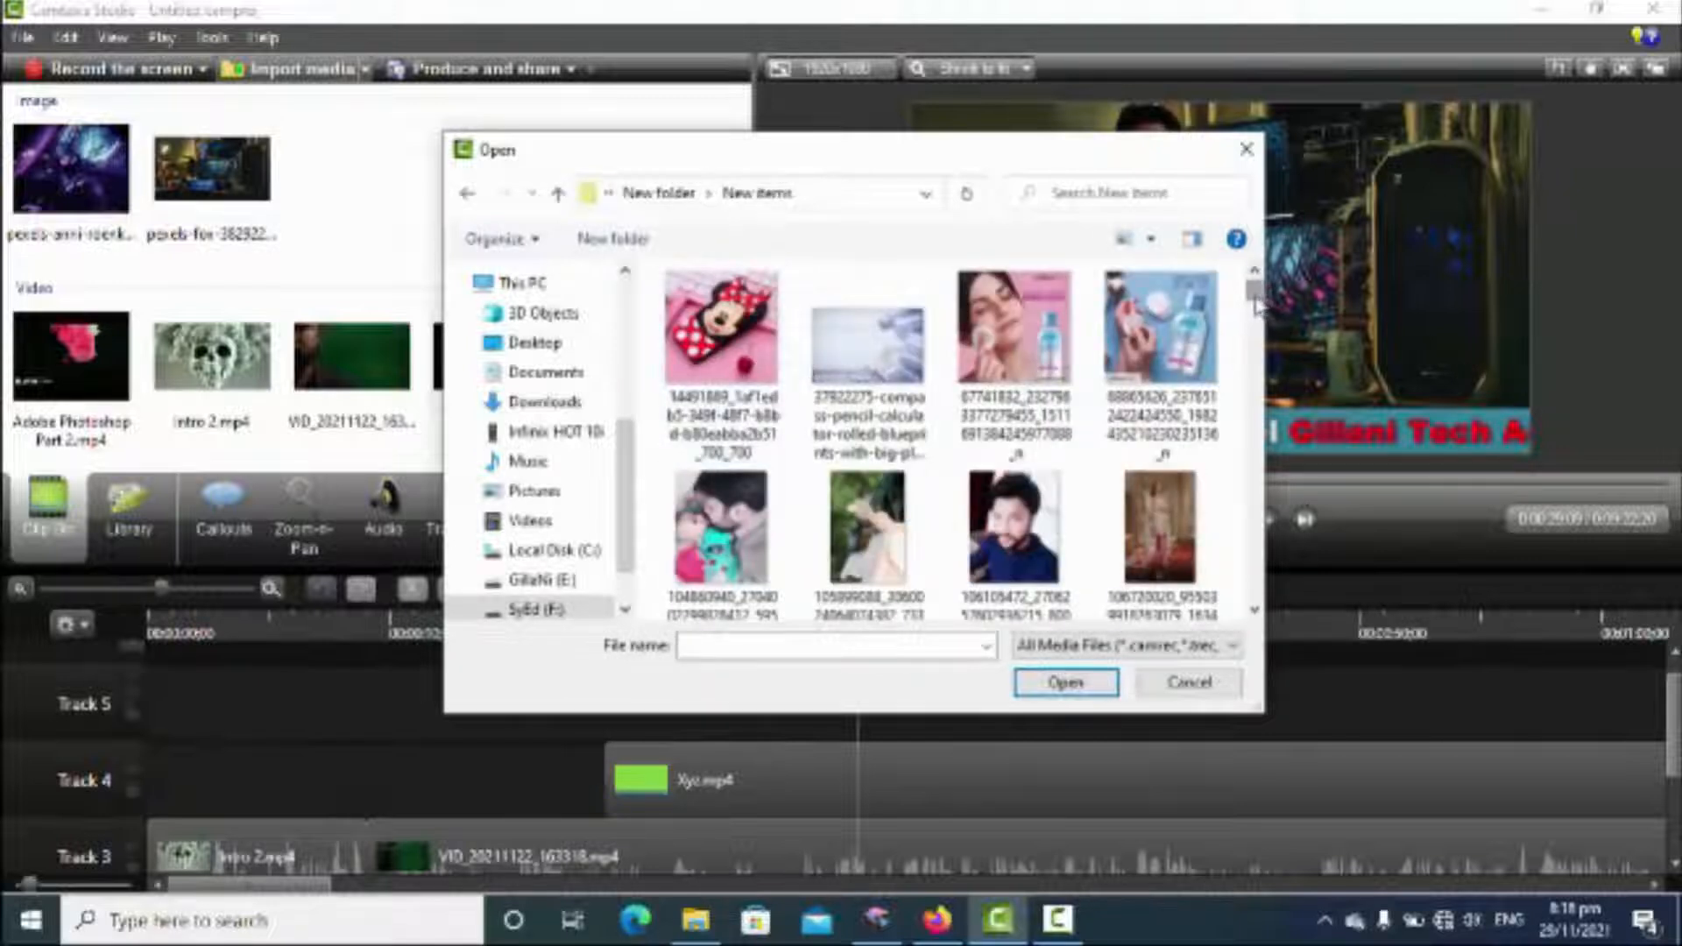
left_click_drag(1256, 299, 1258, 312)
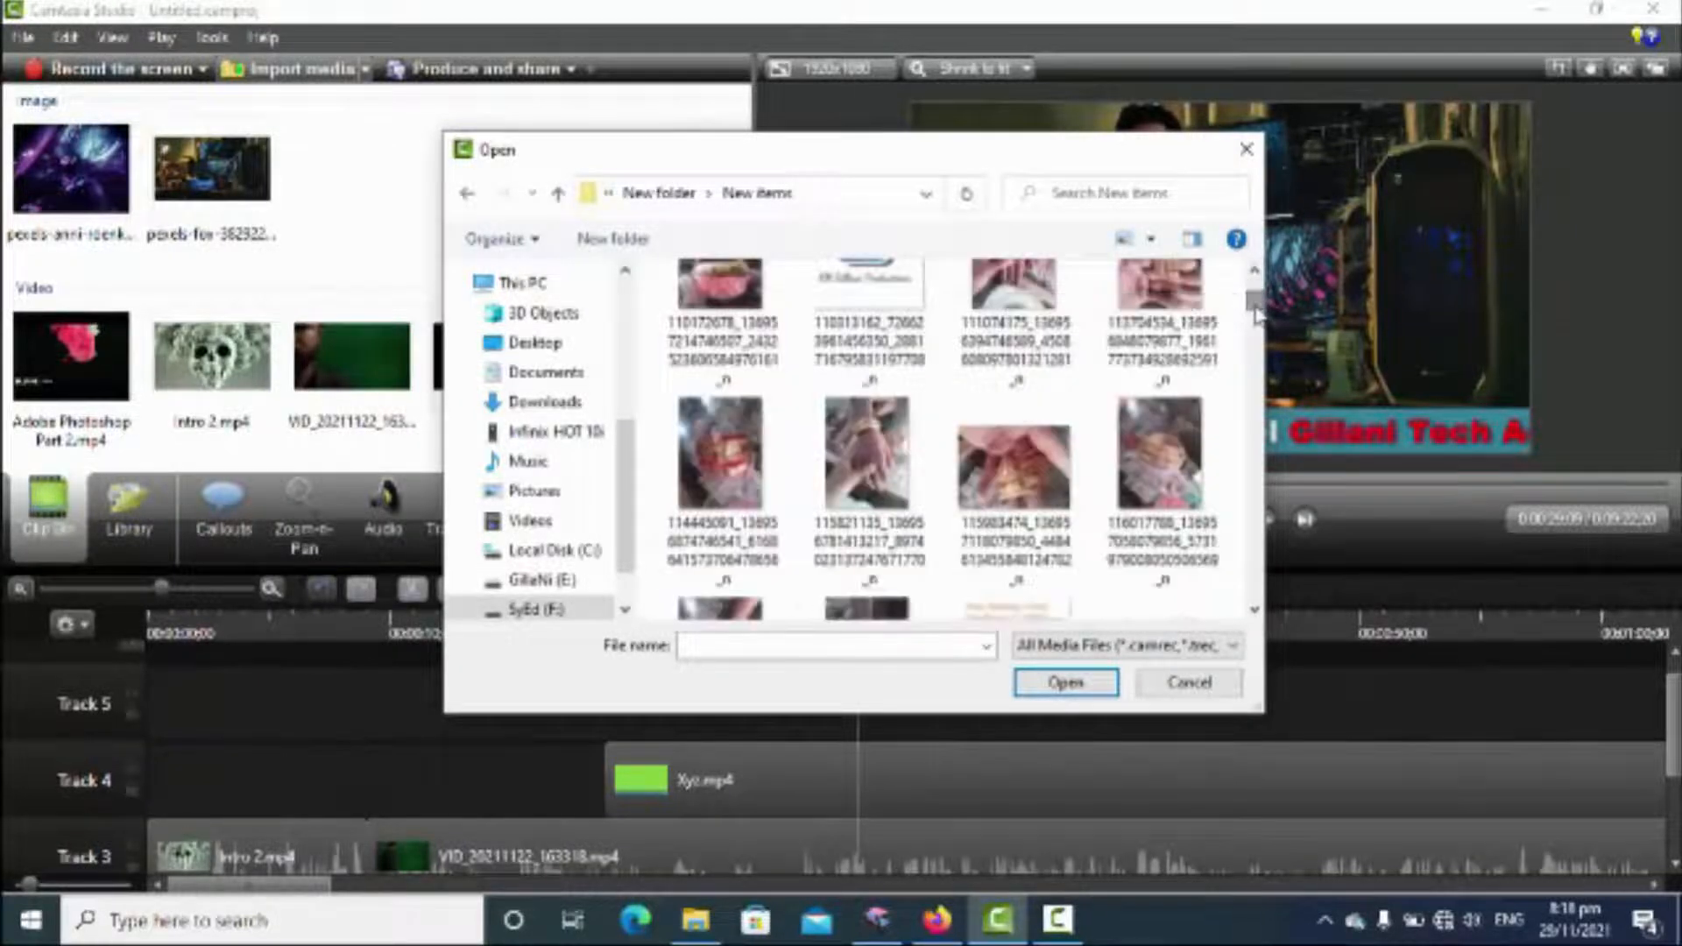
double_click(854, 282)
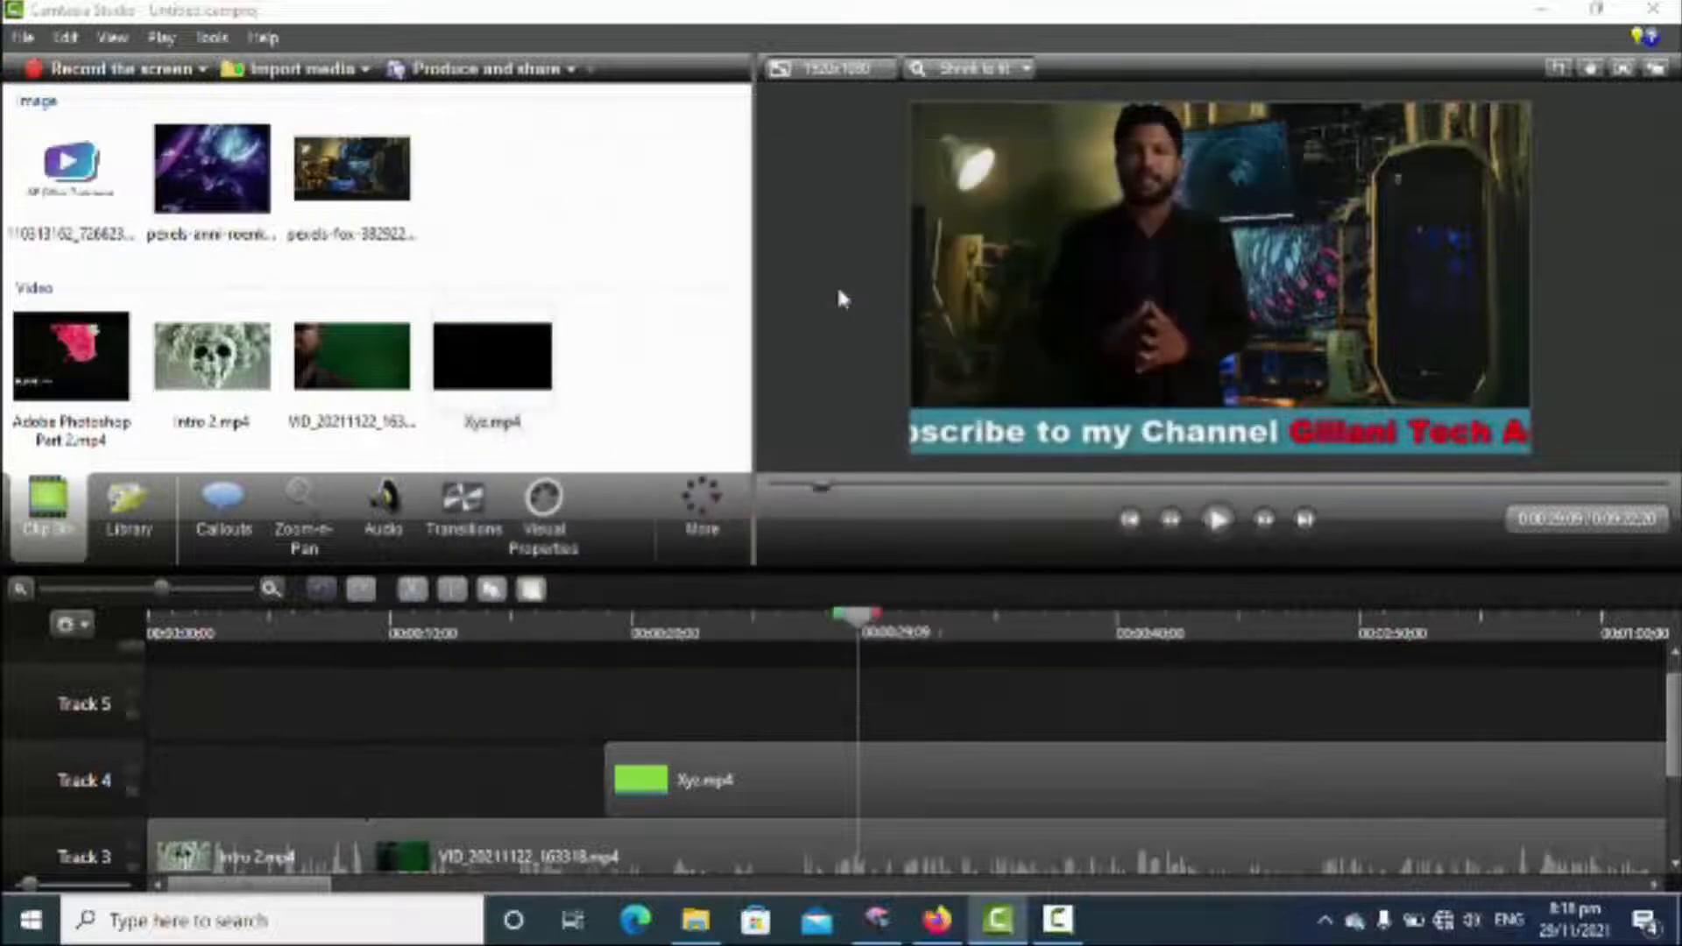
Place the logo image on Track 5, starting at about 0:00:29
left_click(74, 166)
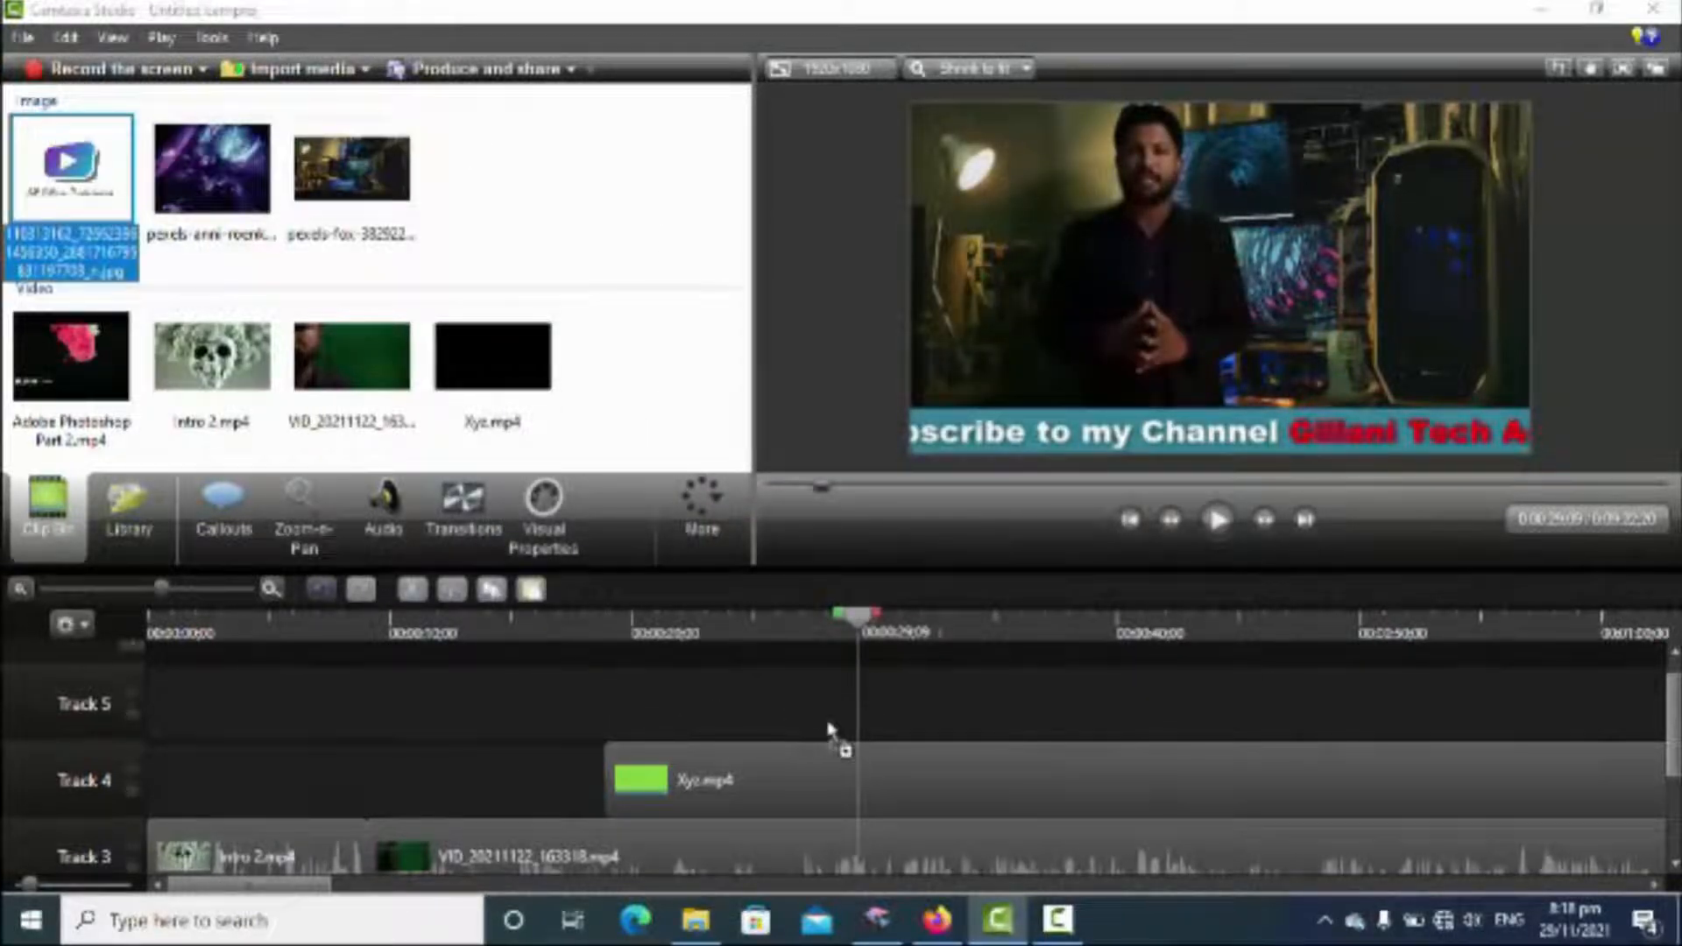
left_click_drag(831, 731, 768, 711)
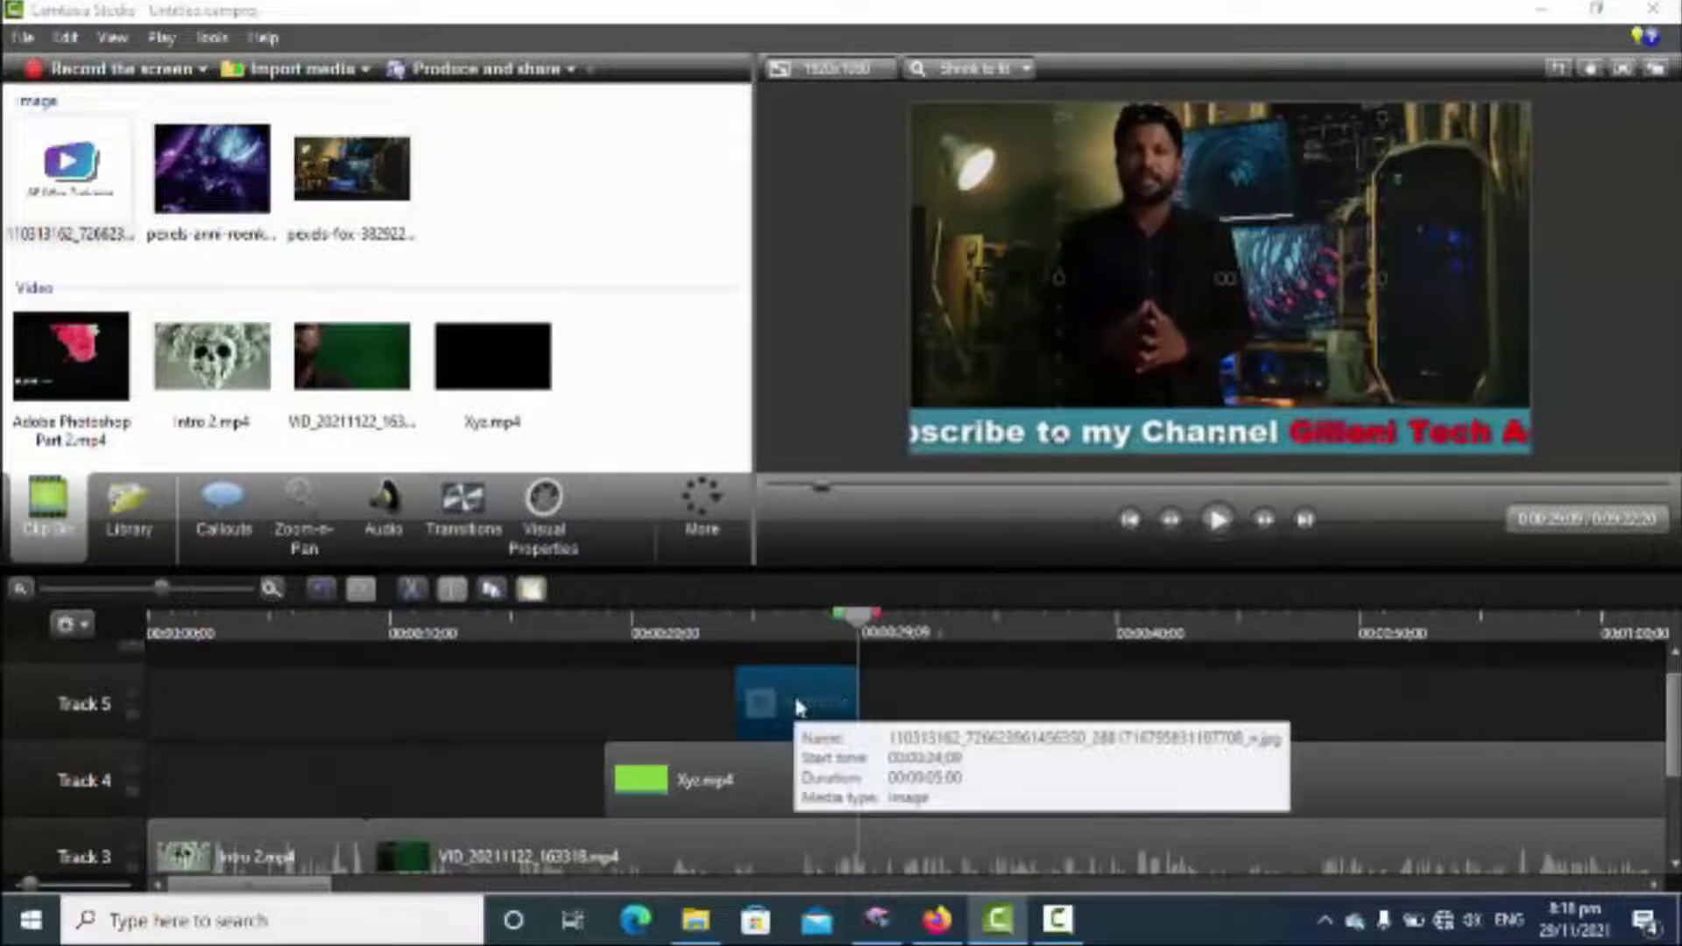
left_click_drag(798, 704, 903, 698)
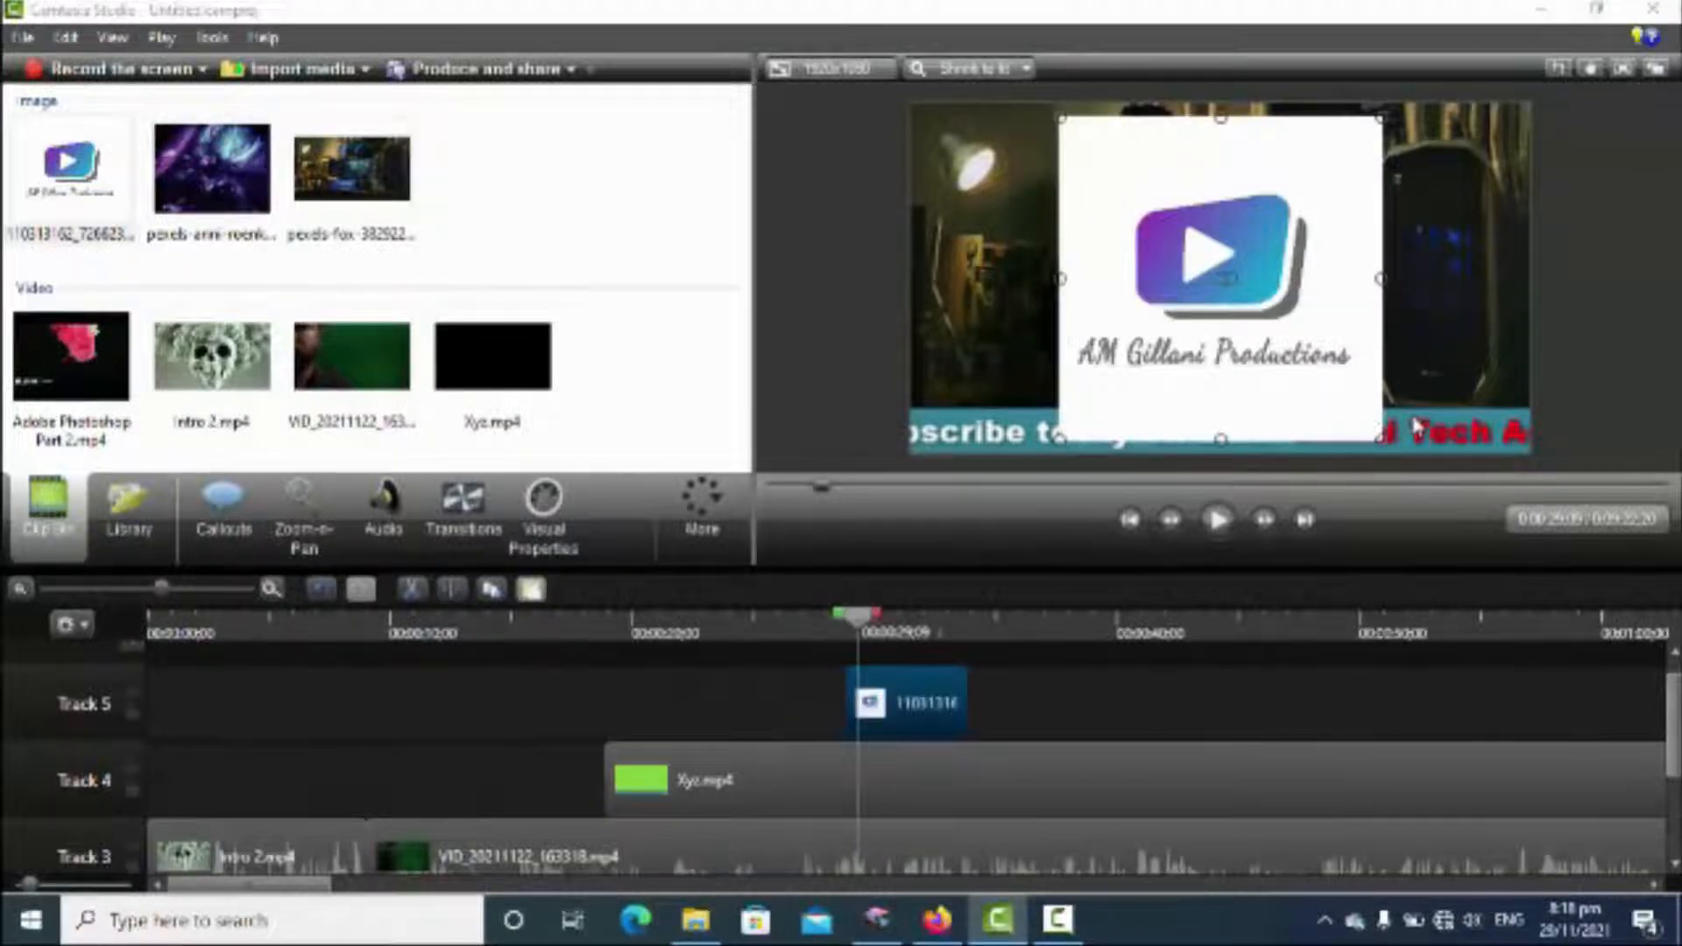
Shrink the logo to about 15% and position it by the frame's upper edge beside the presenter, at about X -551, Y 466
left_click_drag(1377, 433, 957, 162)
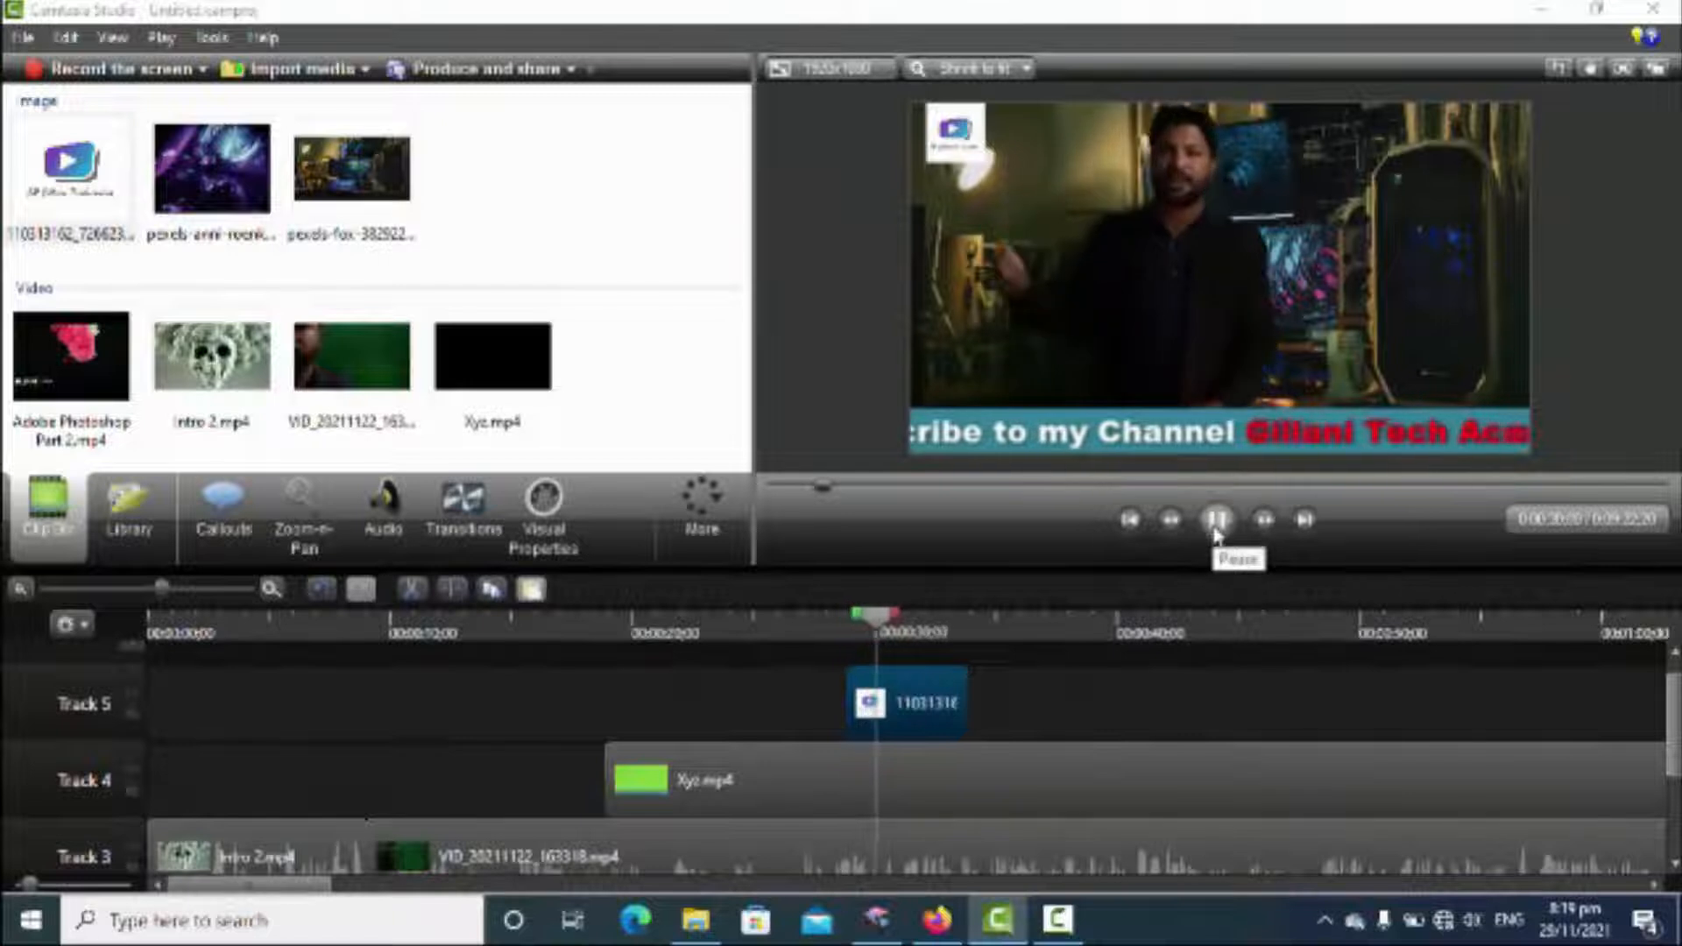
left_click(1216, 529)
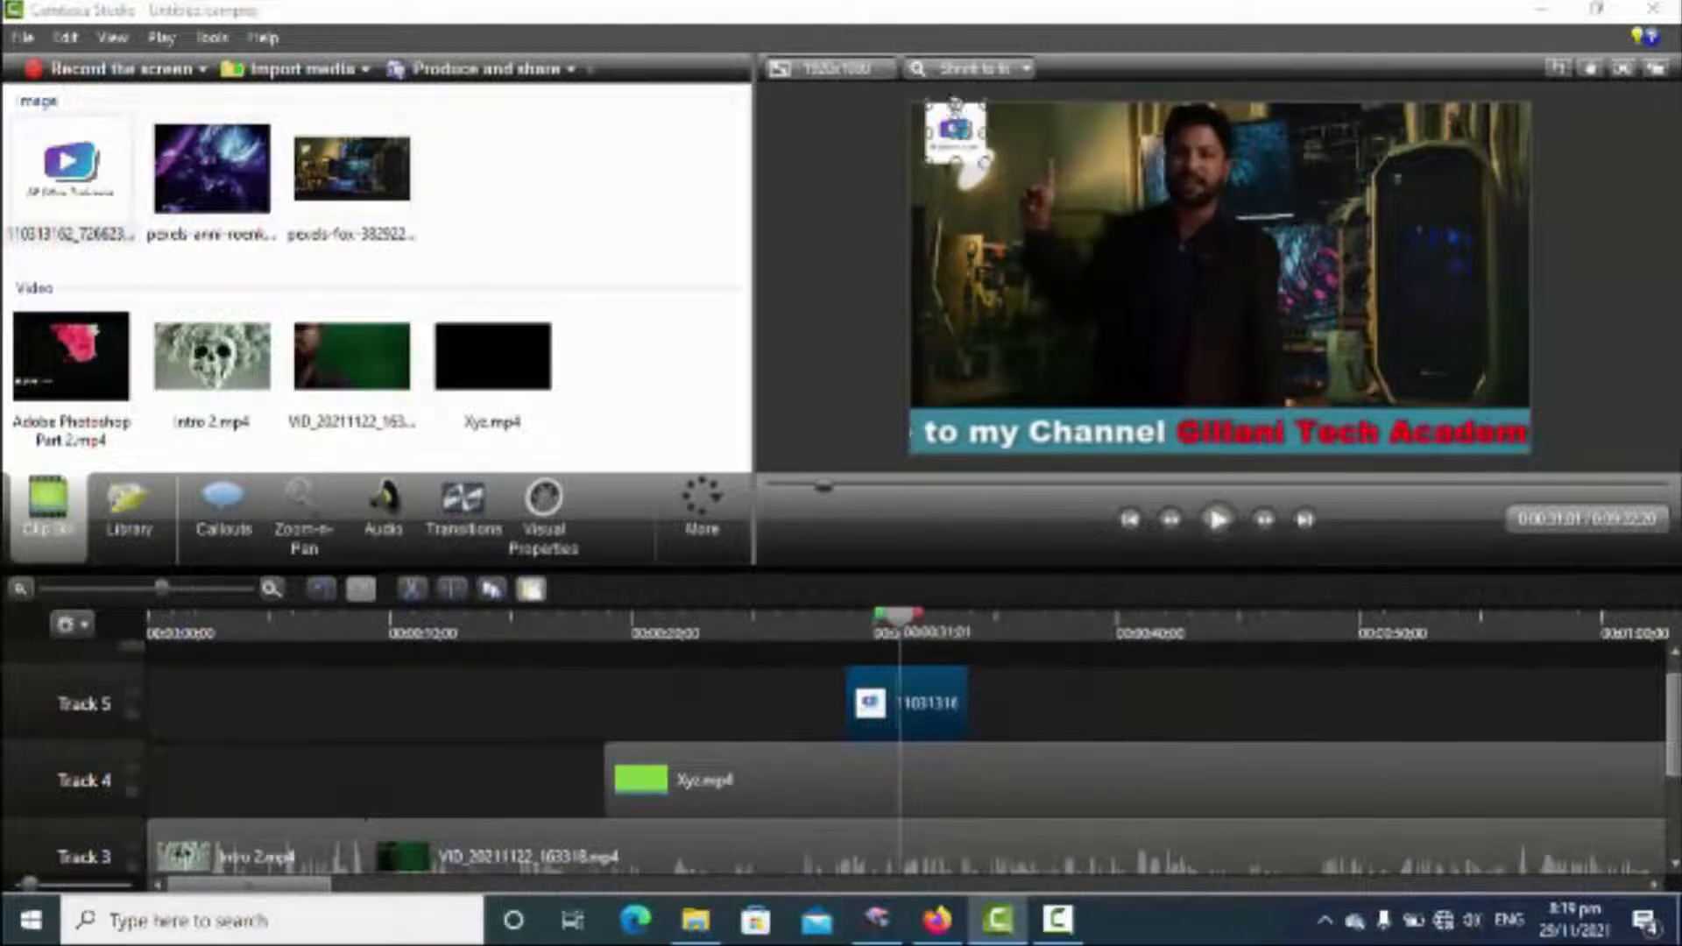
left_click_drag(955, 132, 1056, 132)
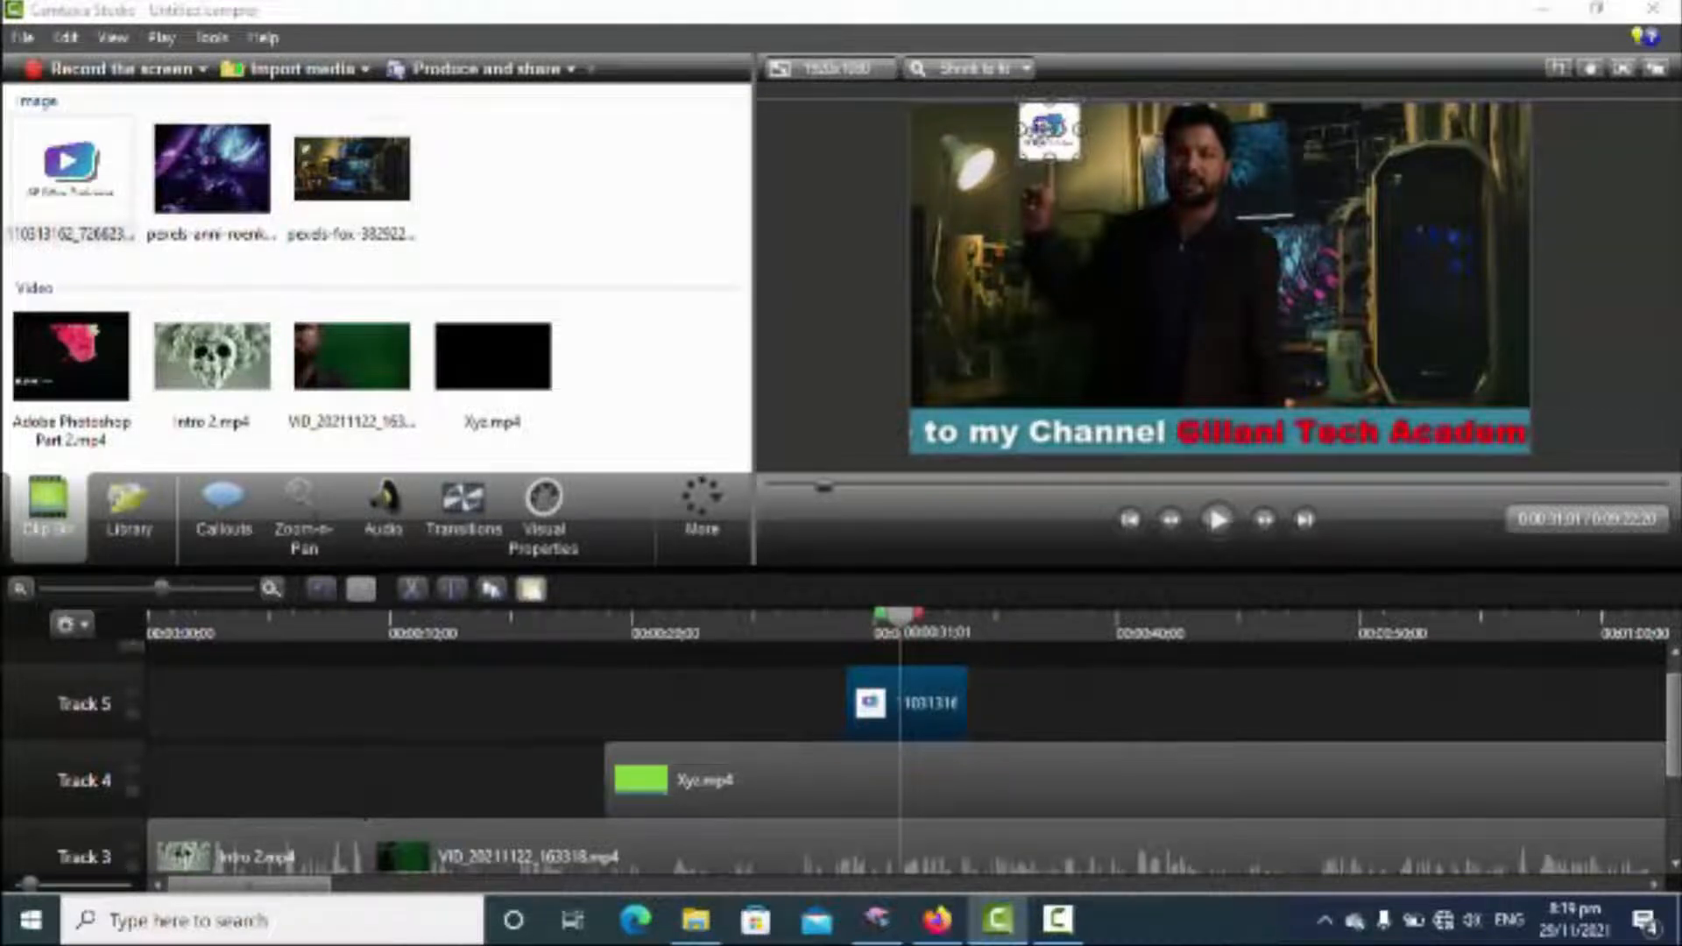
left_click_drag(1050, 130, 1039, 136)
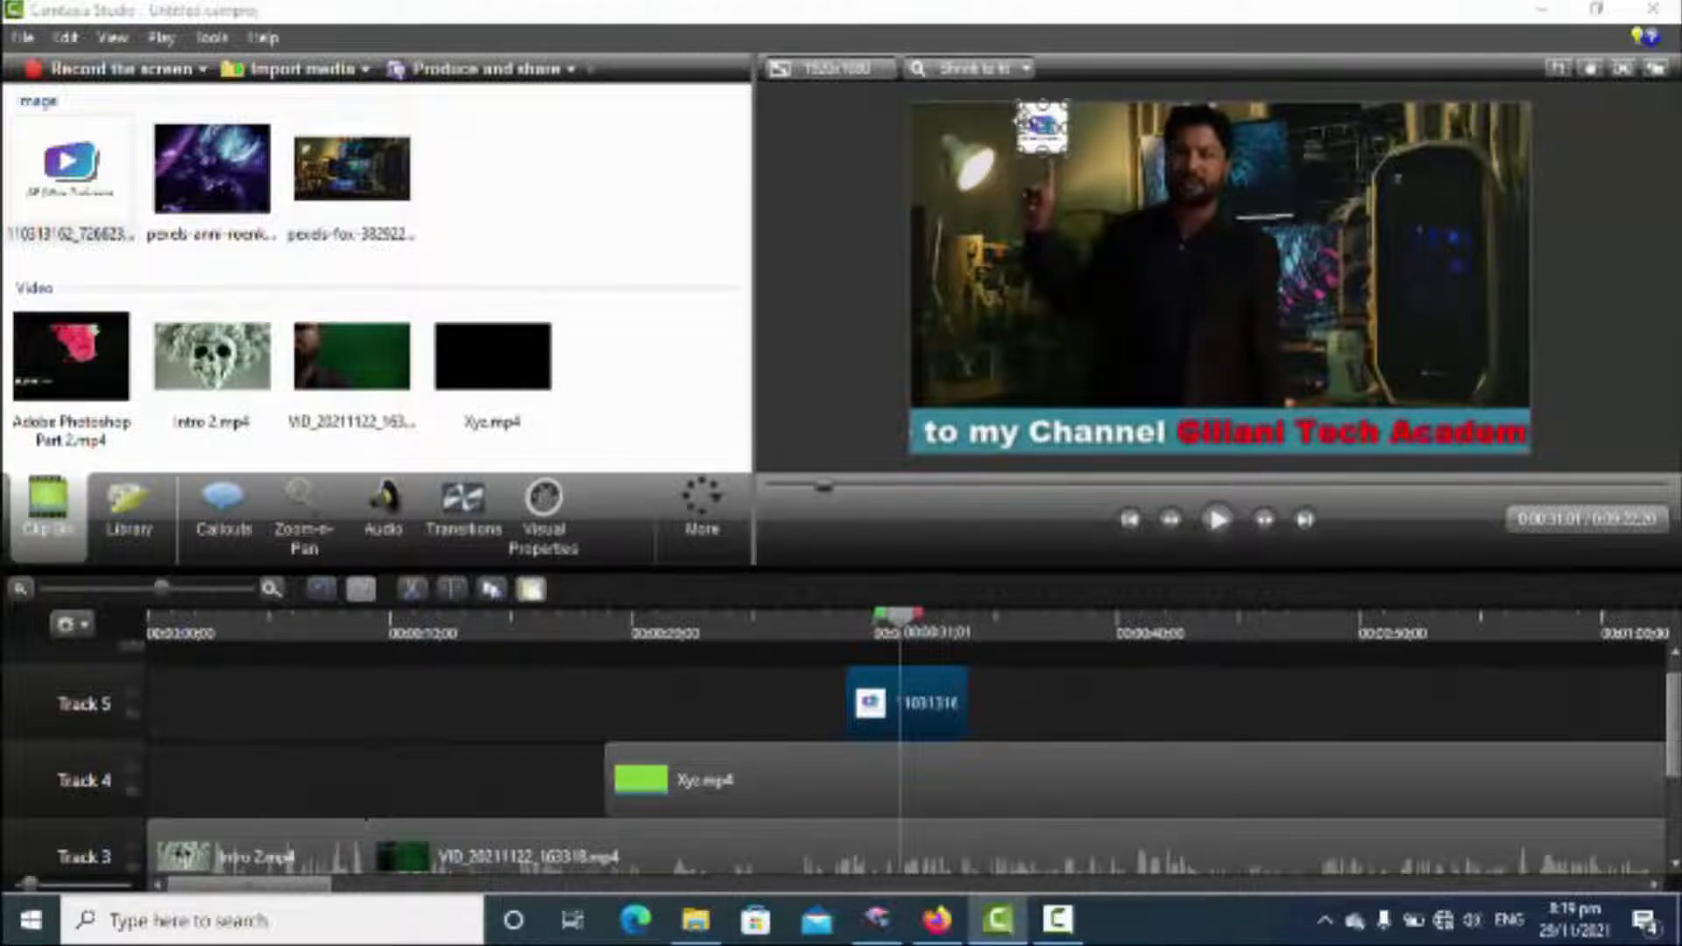
Add an animation that rotates the logo 360 degrees about Y and stretch it across the logo clip's full length
left_click(543, 518)
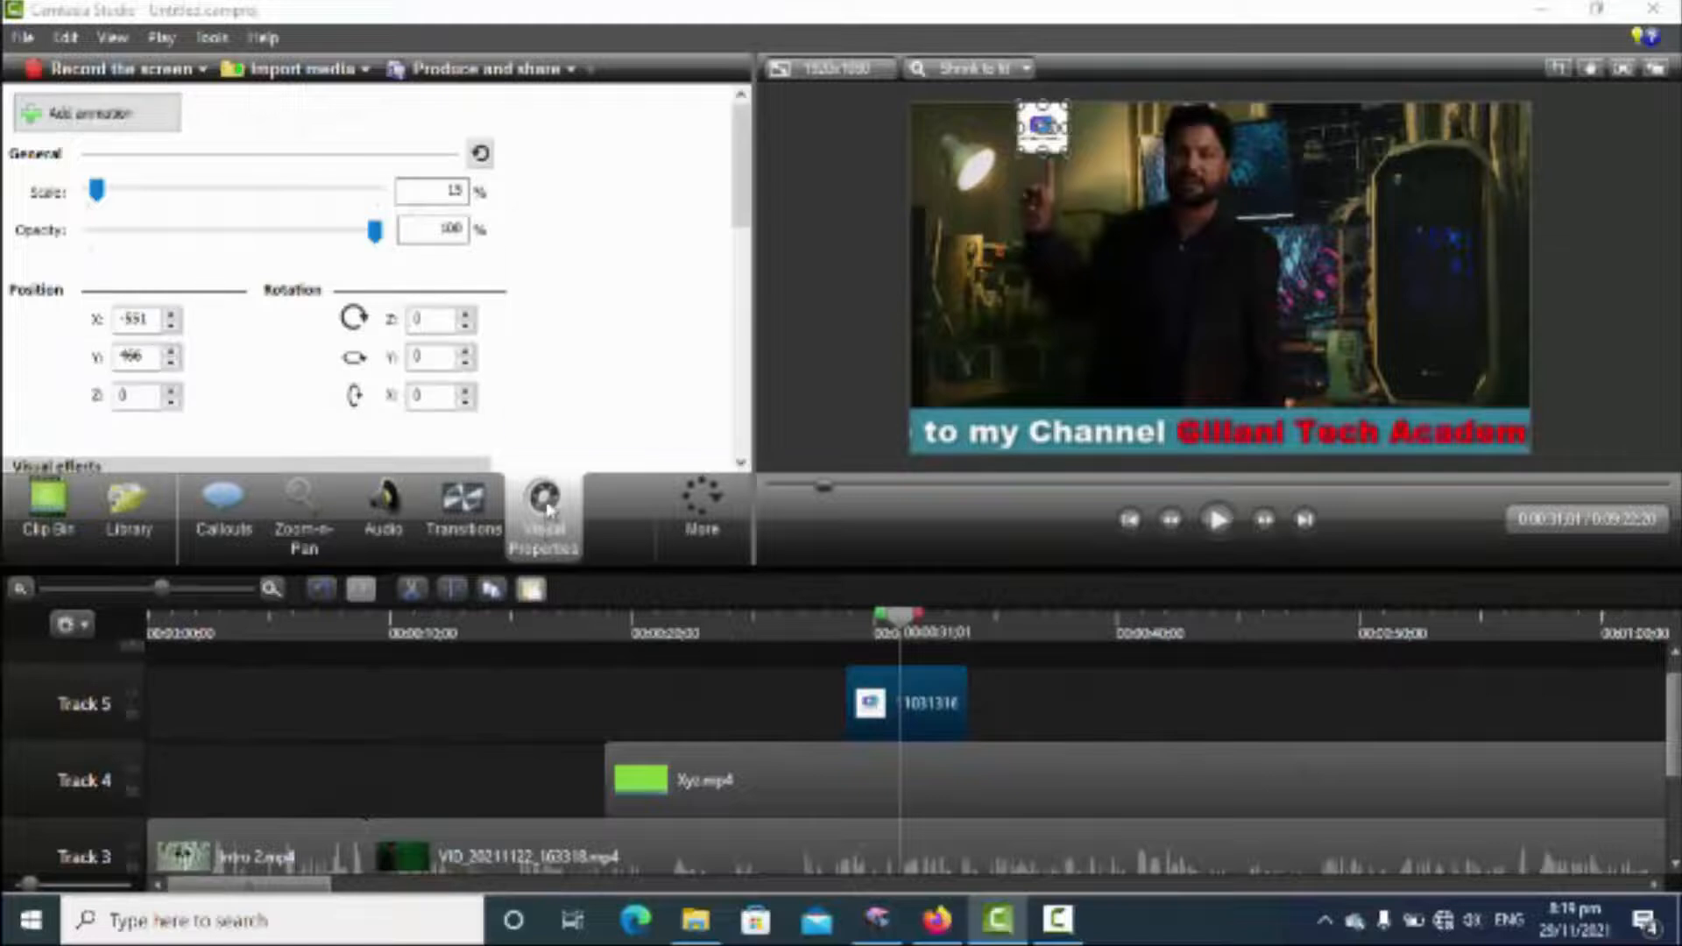
left_click(118, 114)
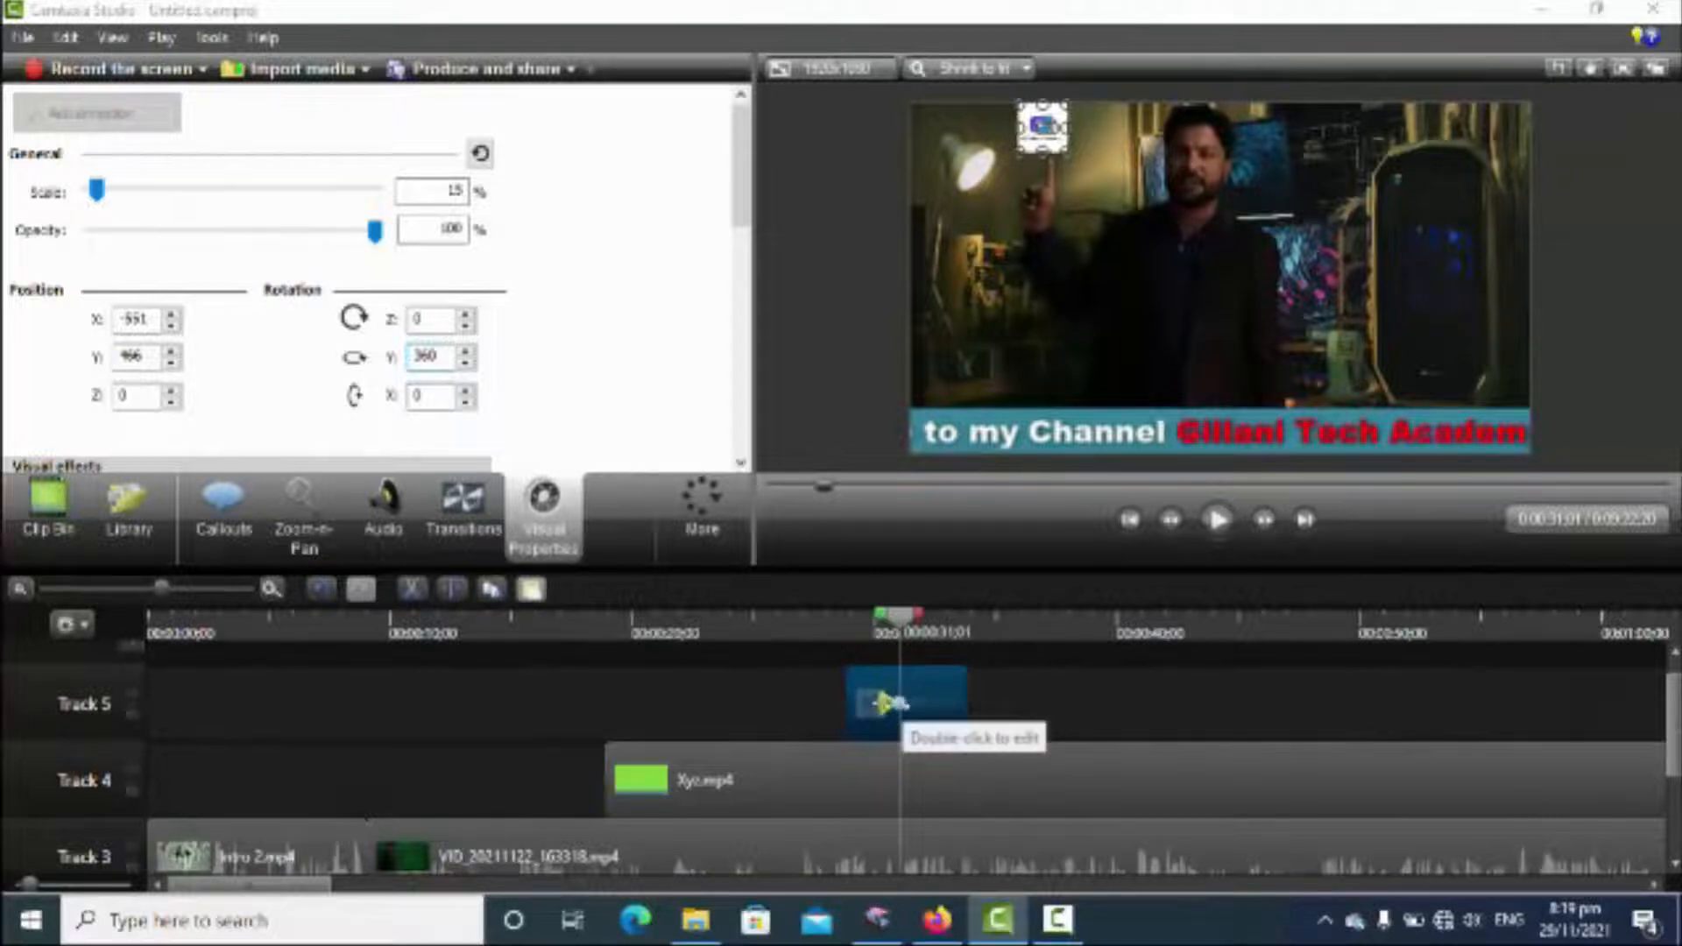
left_click_drag(889, 701, 961, 702)
Play back the logo's Y rotation from the logo clip's start
left_click_drag(880, 624, 846, 624)
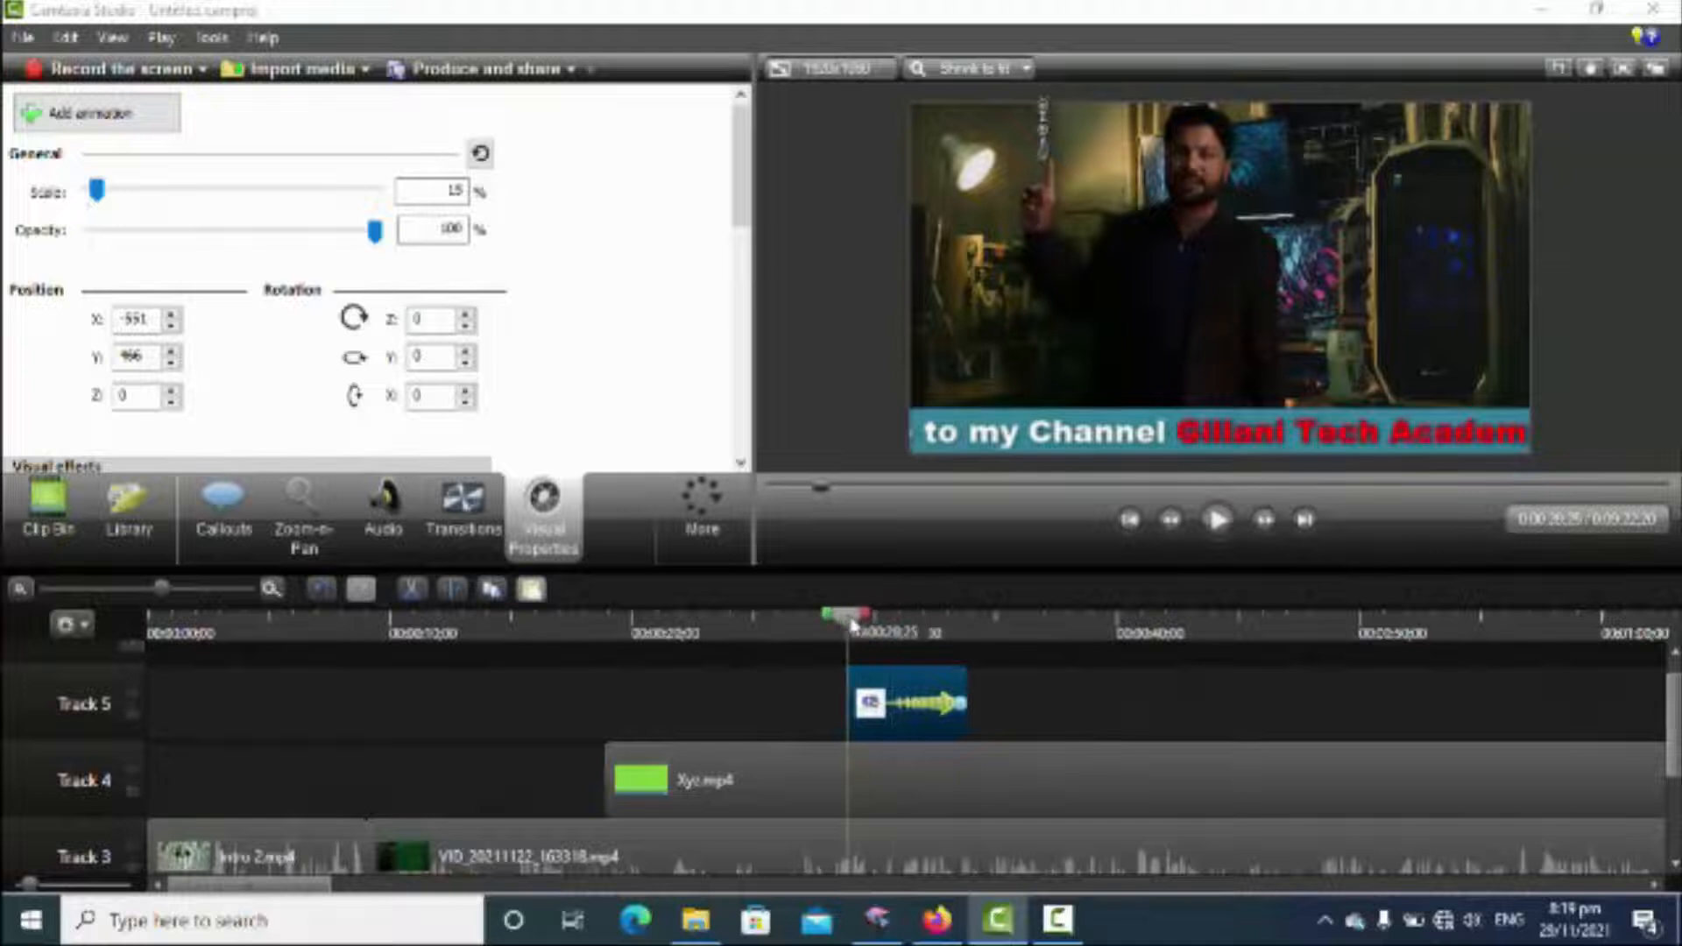
left_click(1216, 521)
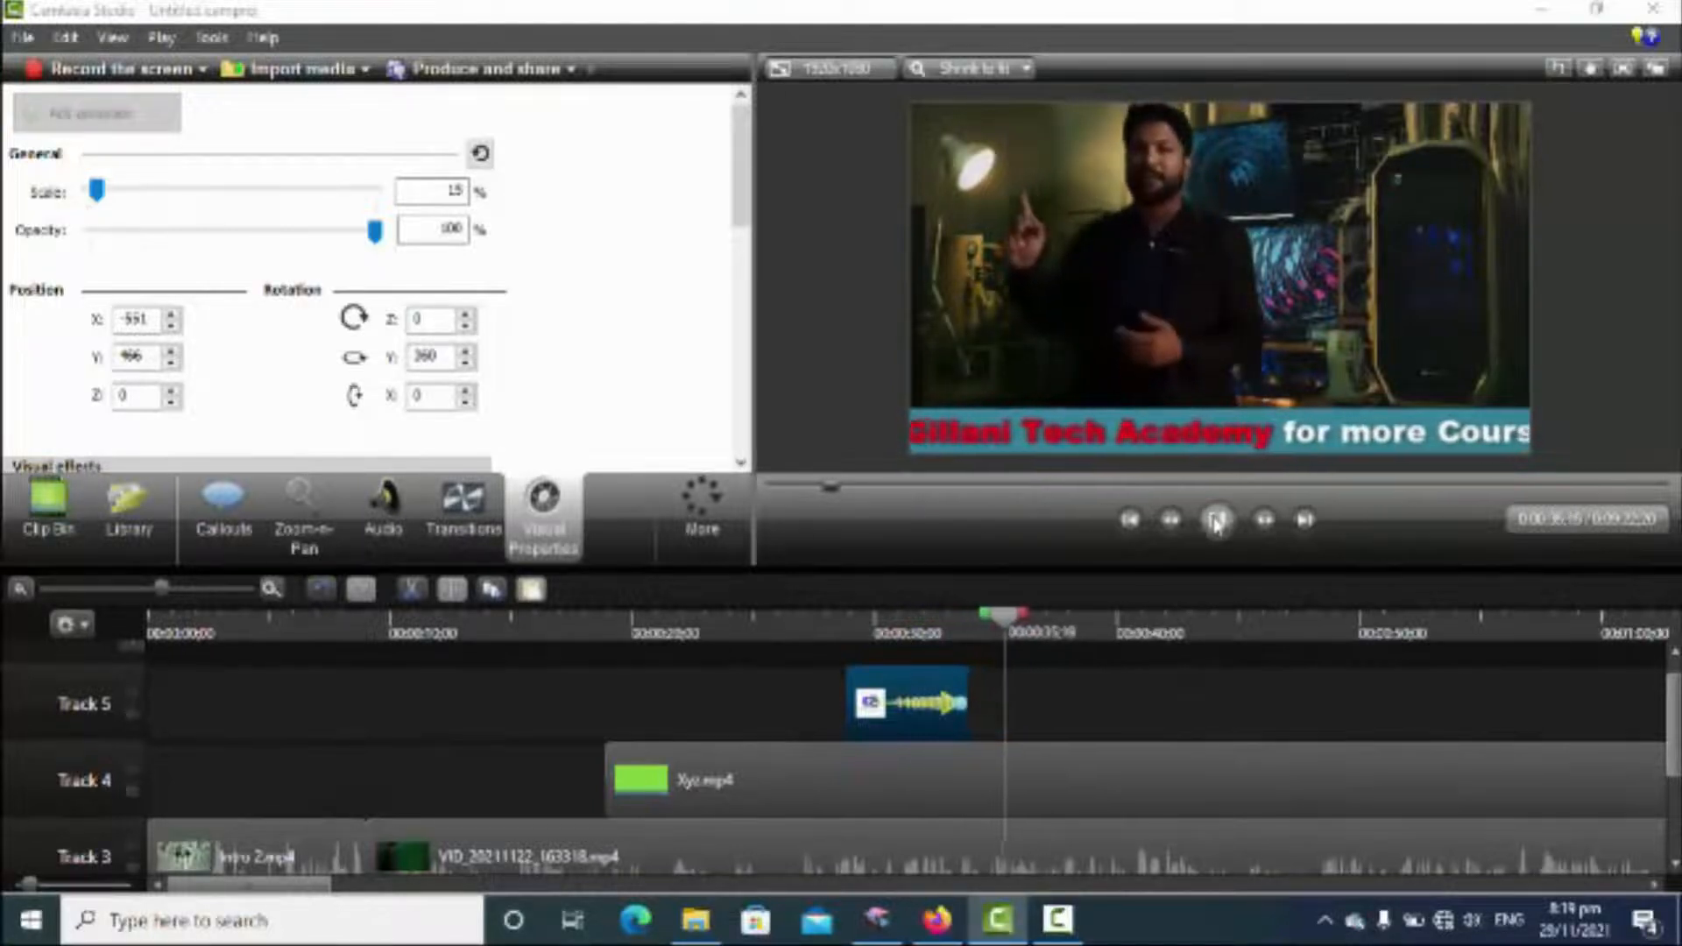
left_click(1217, 520)
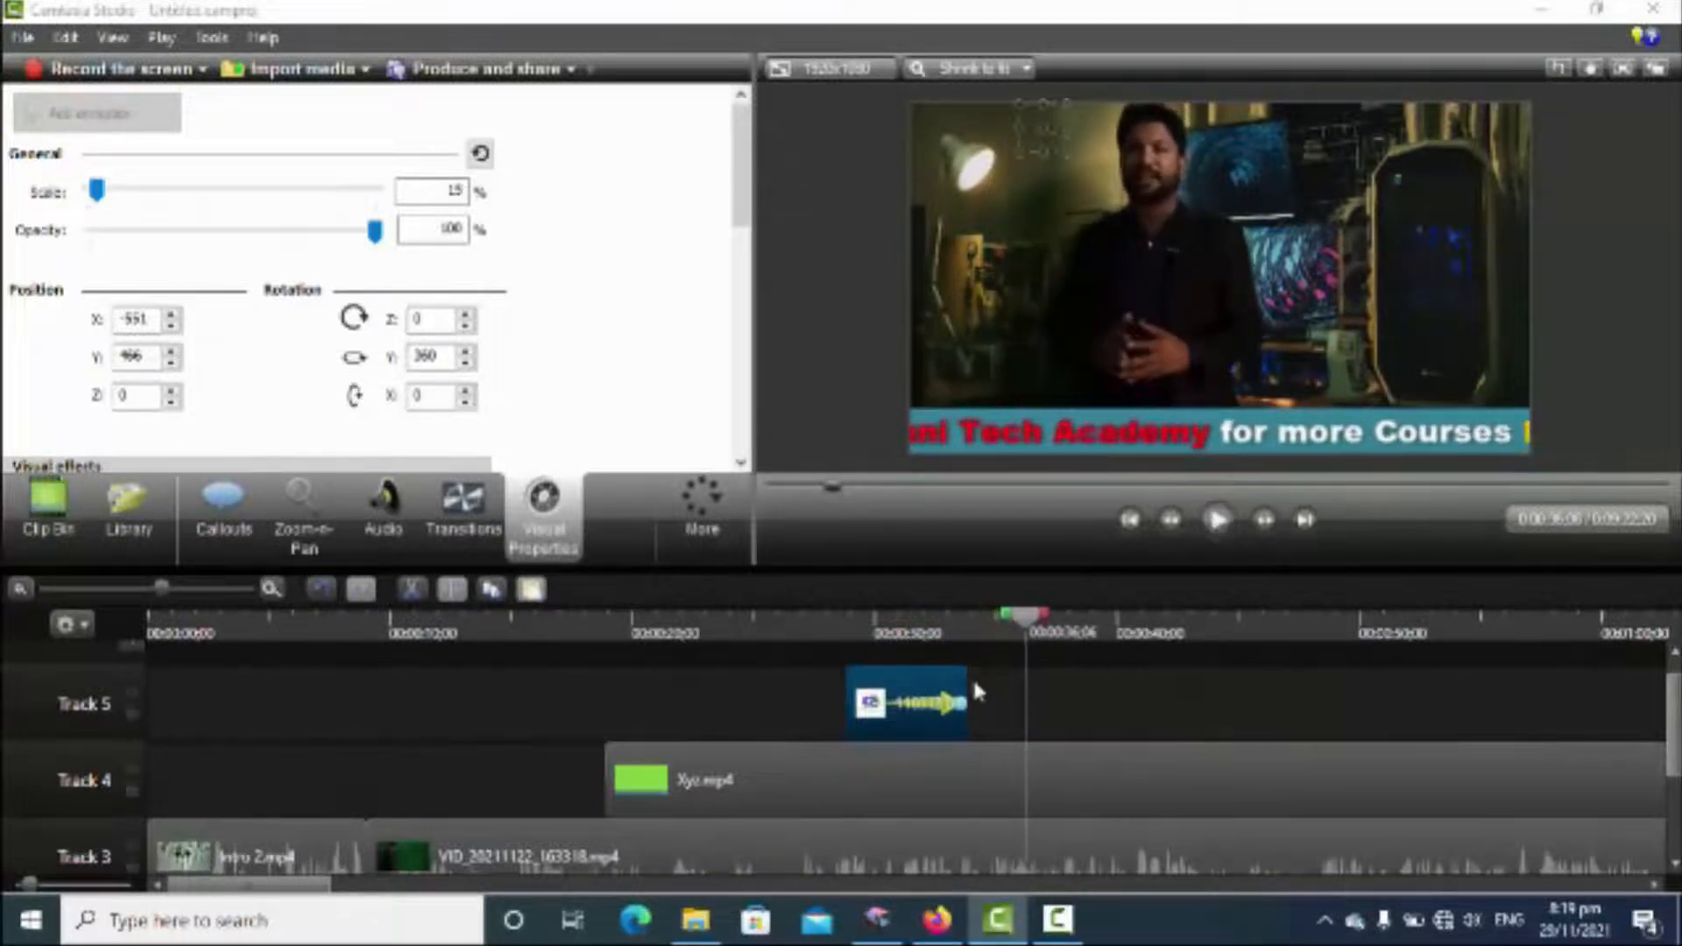
Extend the logo clip to about 0:00:40 and add a second animation with X rotation 360, stretched to the clip's end
left_click_drag(967, 727, 1109, 727)
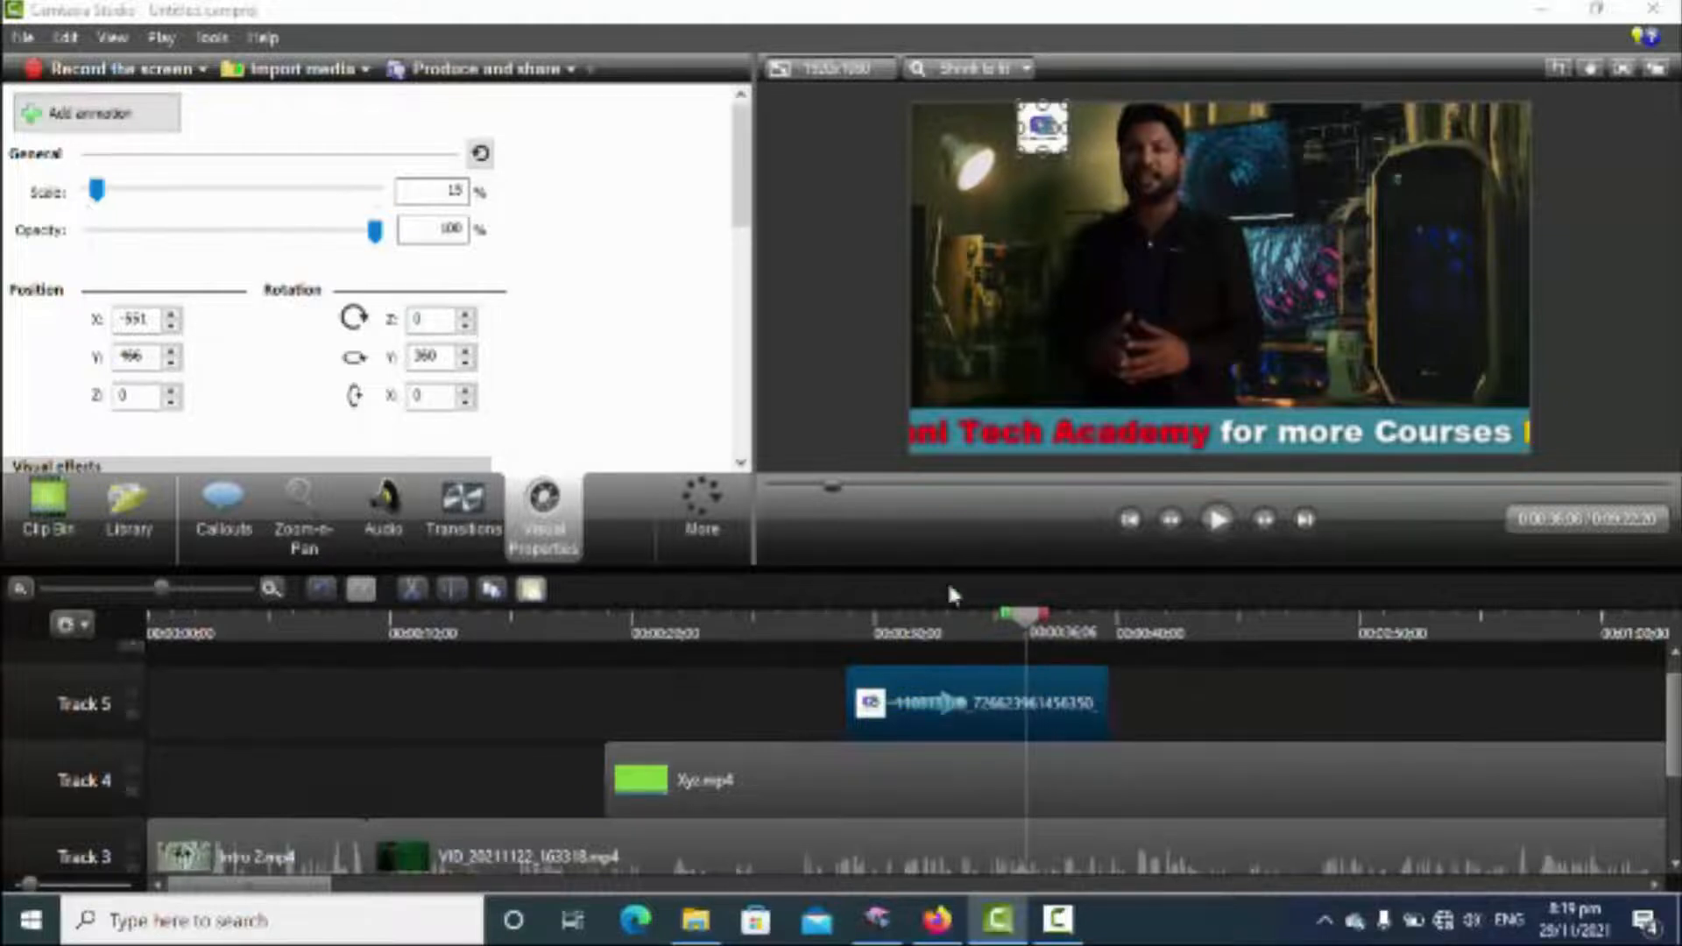
left_click(88, 121)
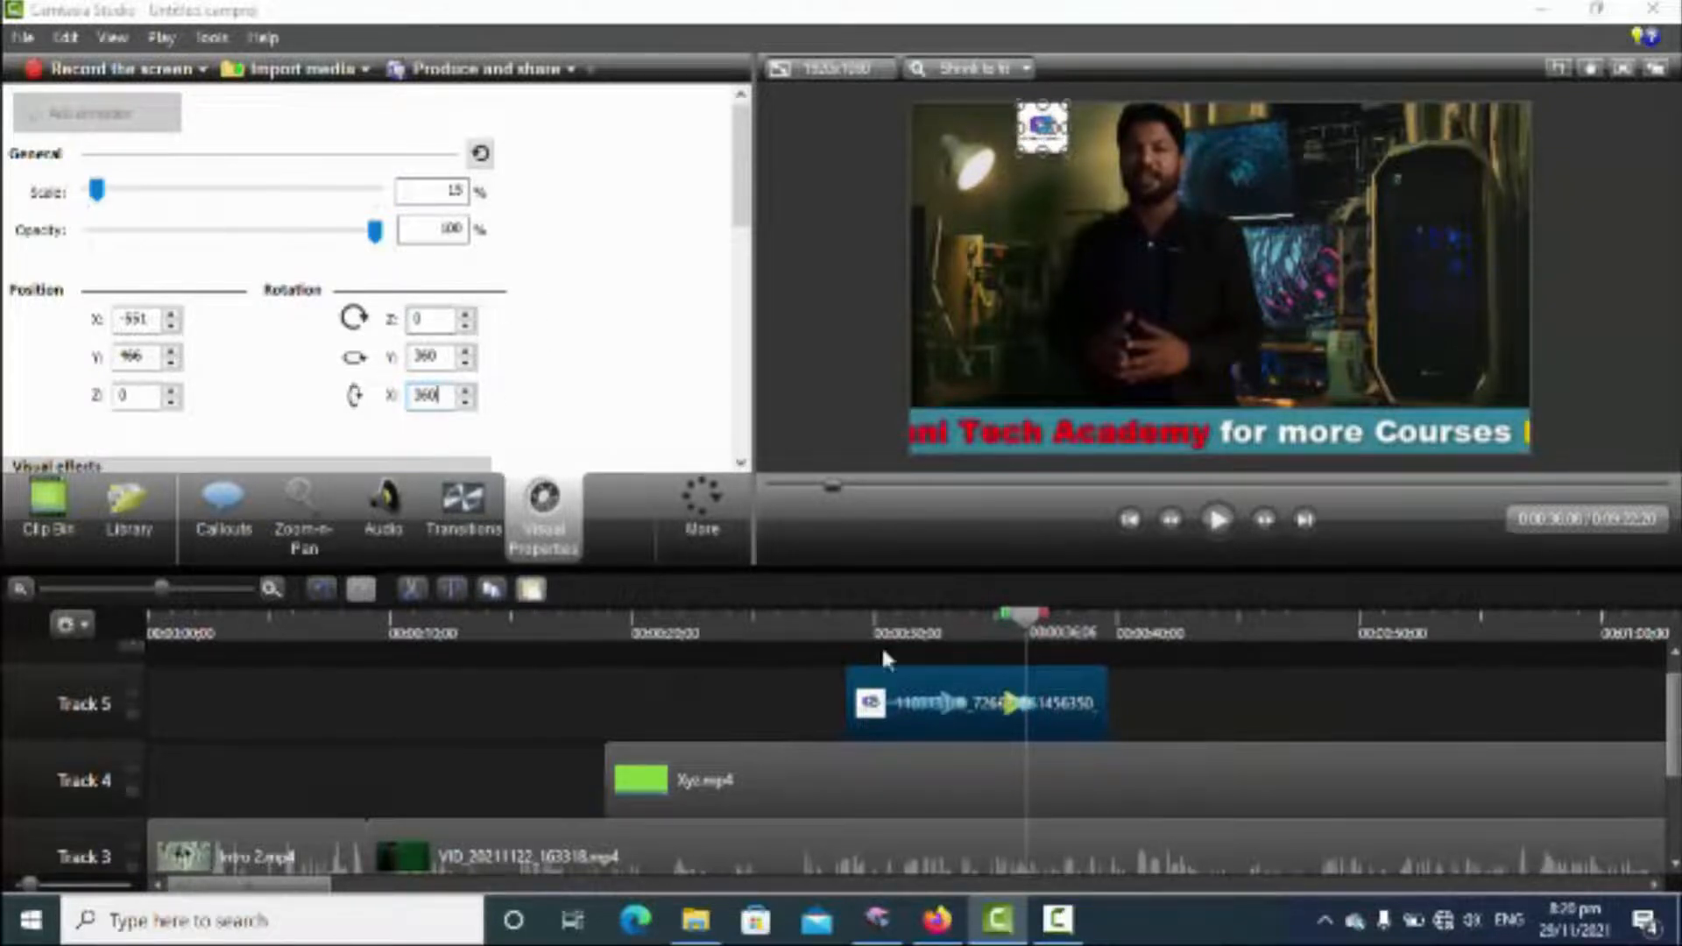
left_click_drag(1016, 703, 1106, 704)
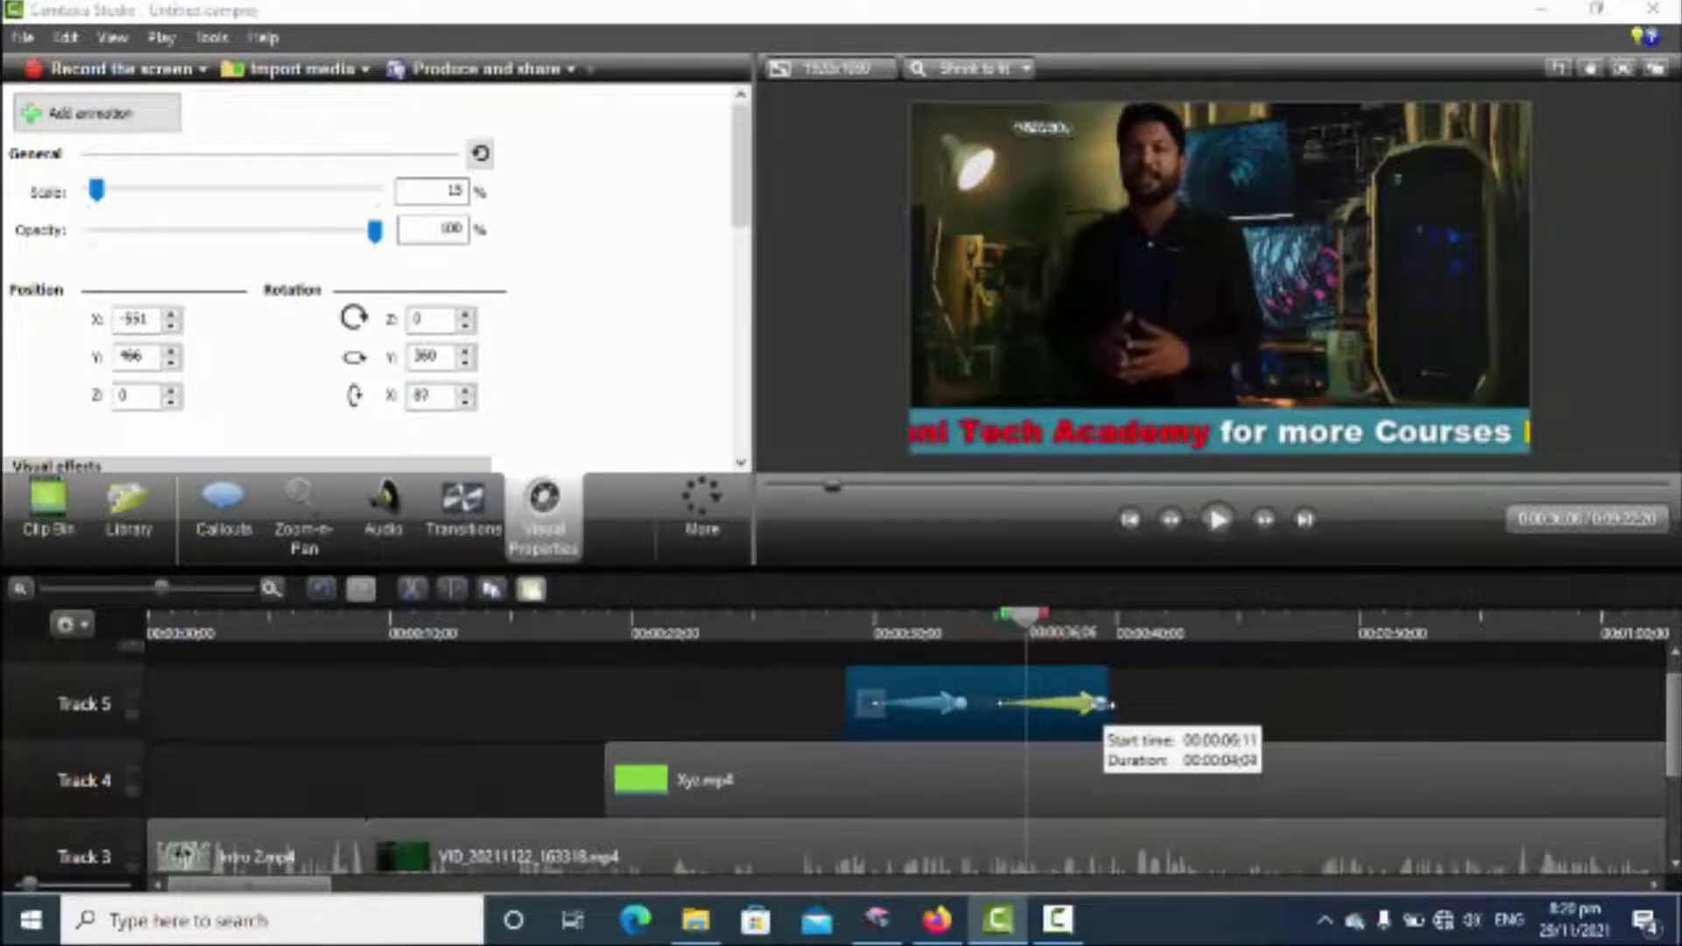
Play back both logo rotations and the following footage, starting from 0:00:27;08
left_click_drag(1032, 618, 814, 648)
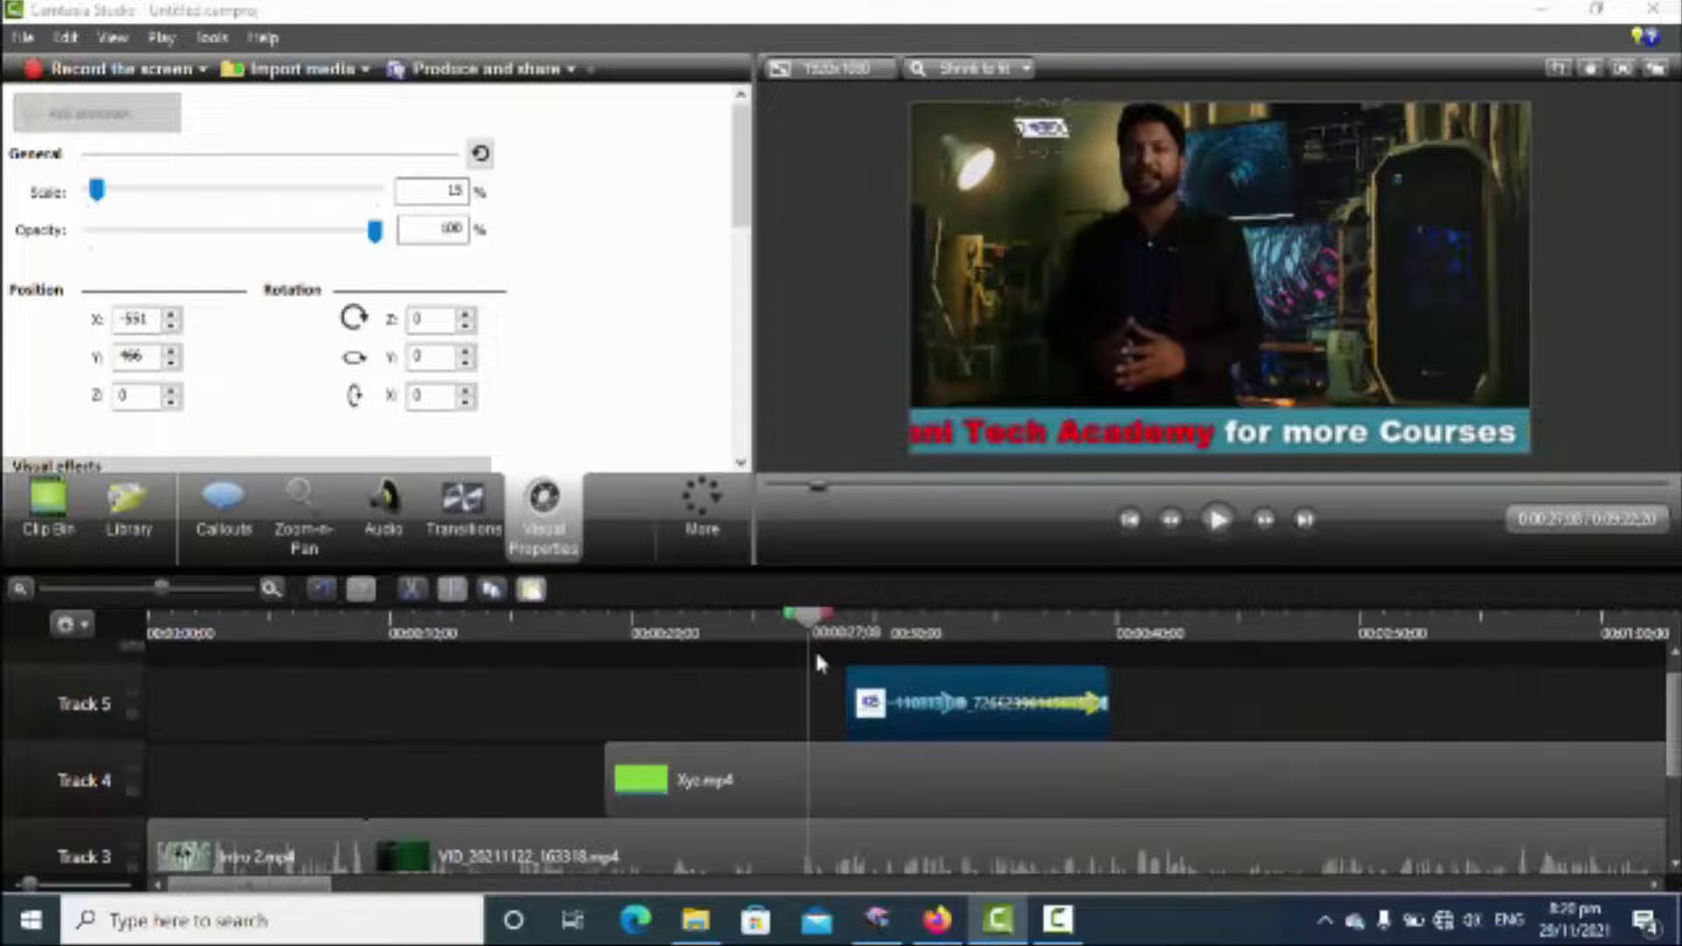
left_click(1217, 522)
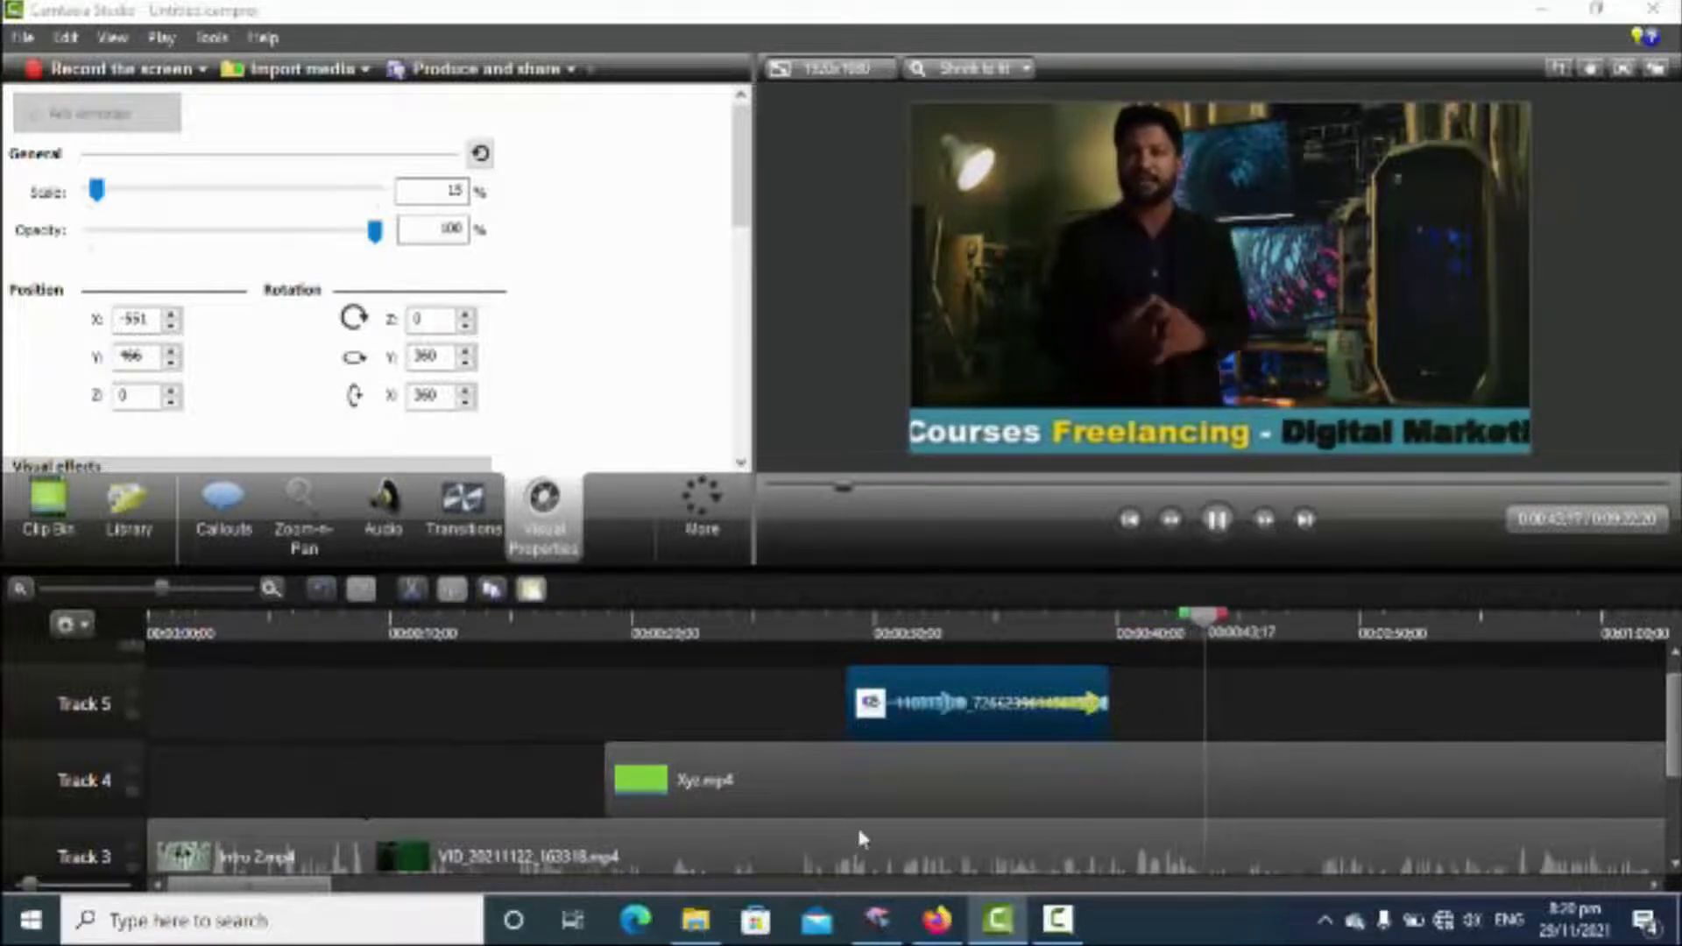
left_click_drag(273, 886, 340, 890)
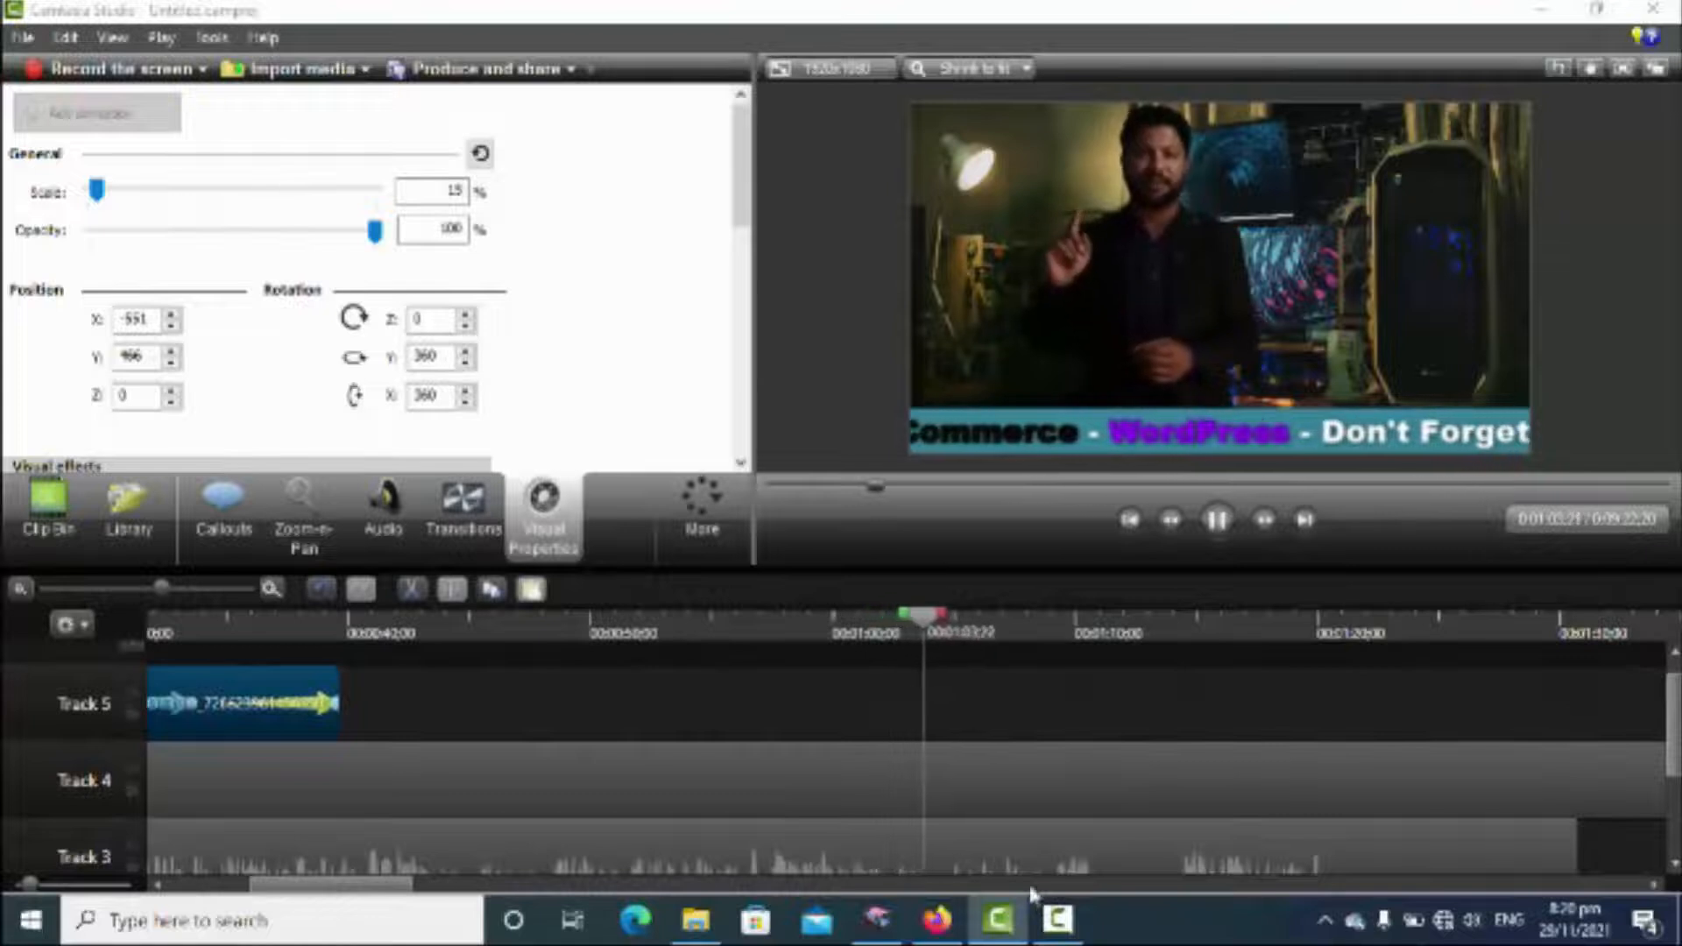
left_click(1217, 519)
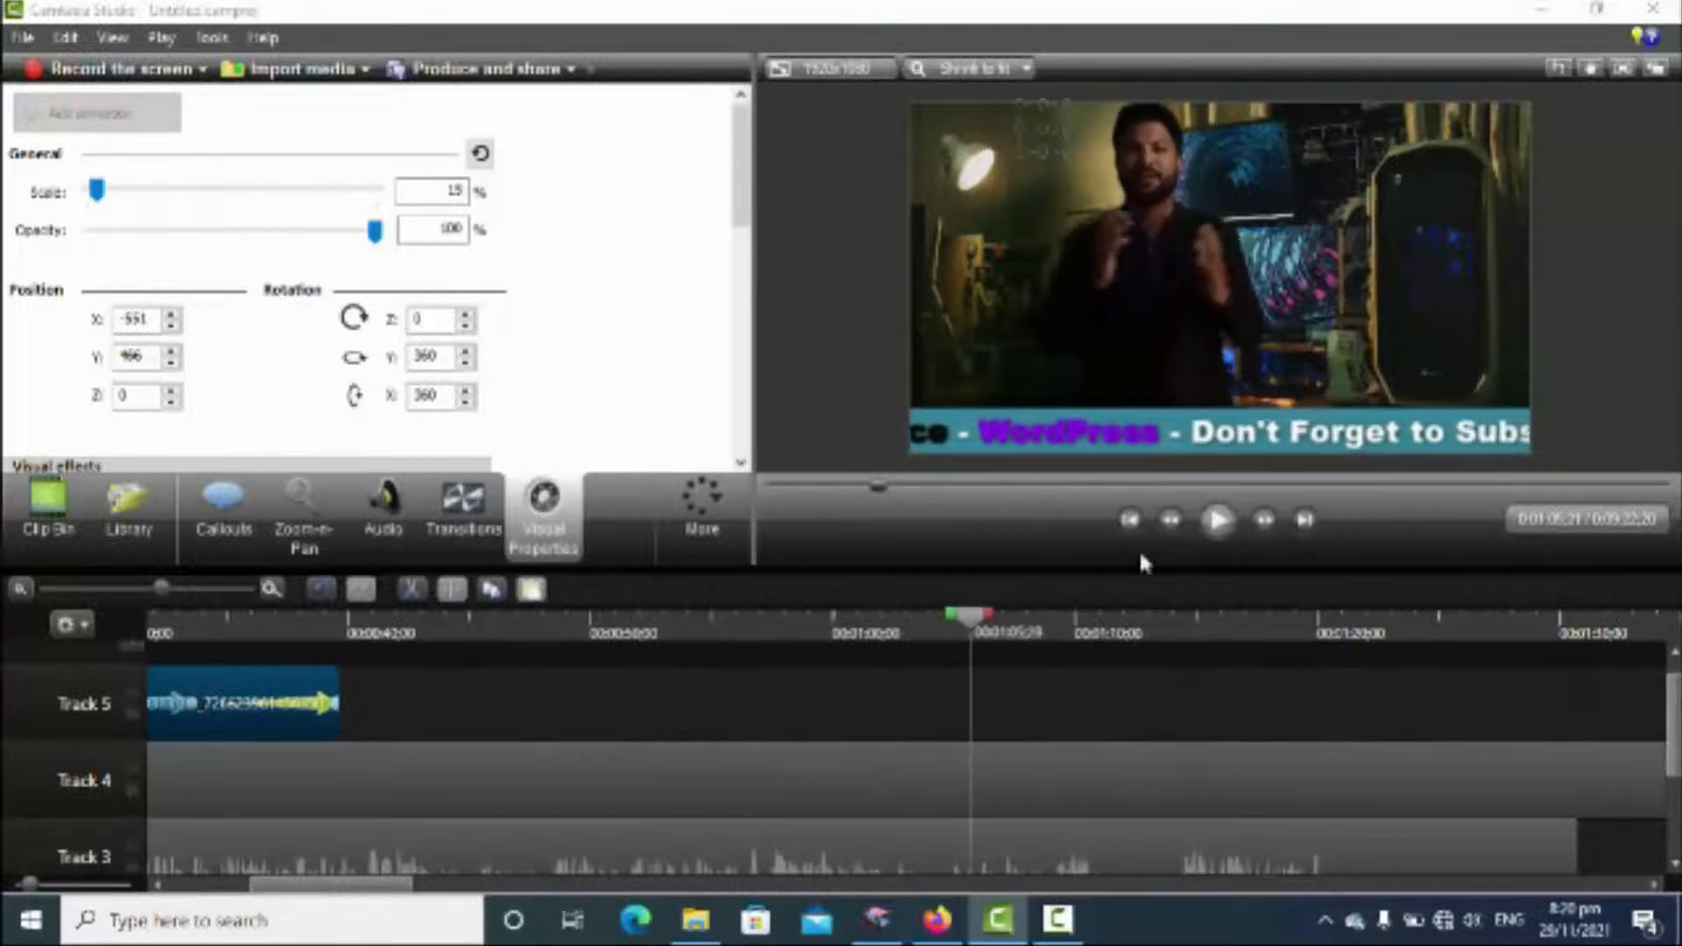
Paste a copy of the animated logo clip on Track 5 at 0:01:00;13
left_click_drag(975, 627, 841, 627)
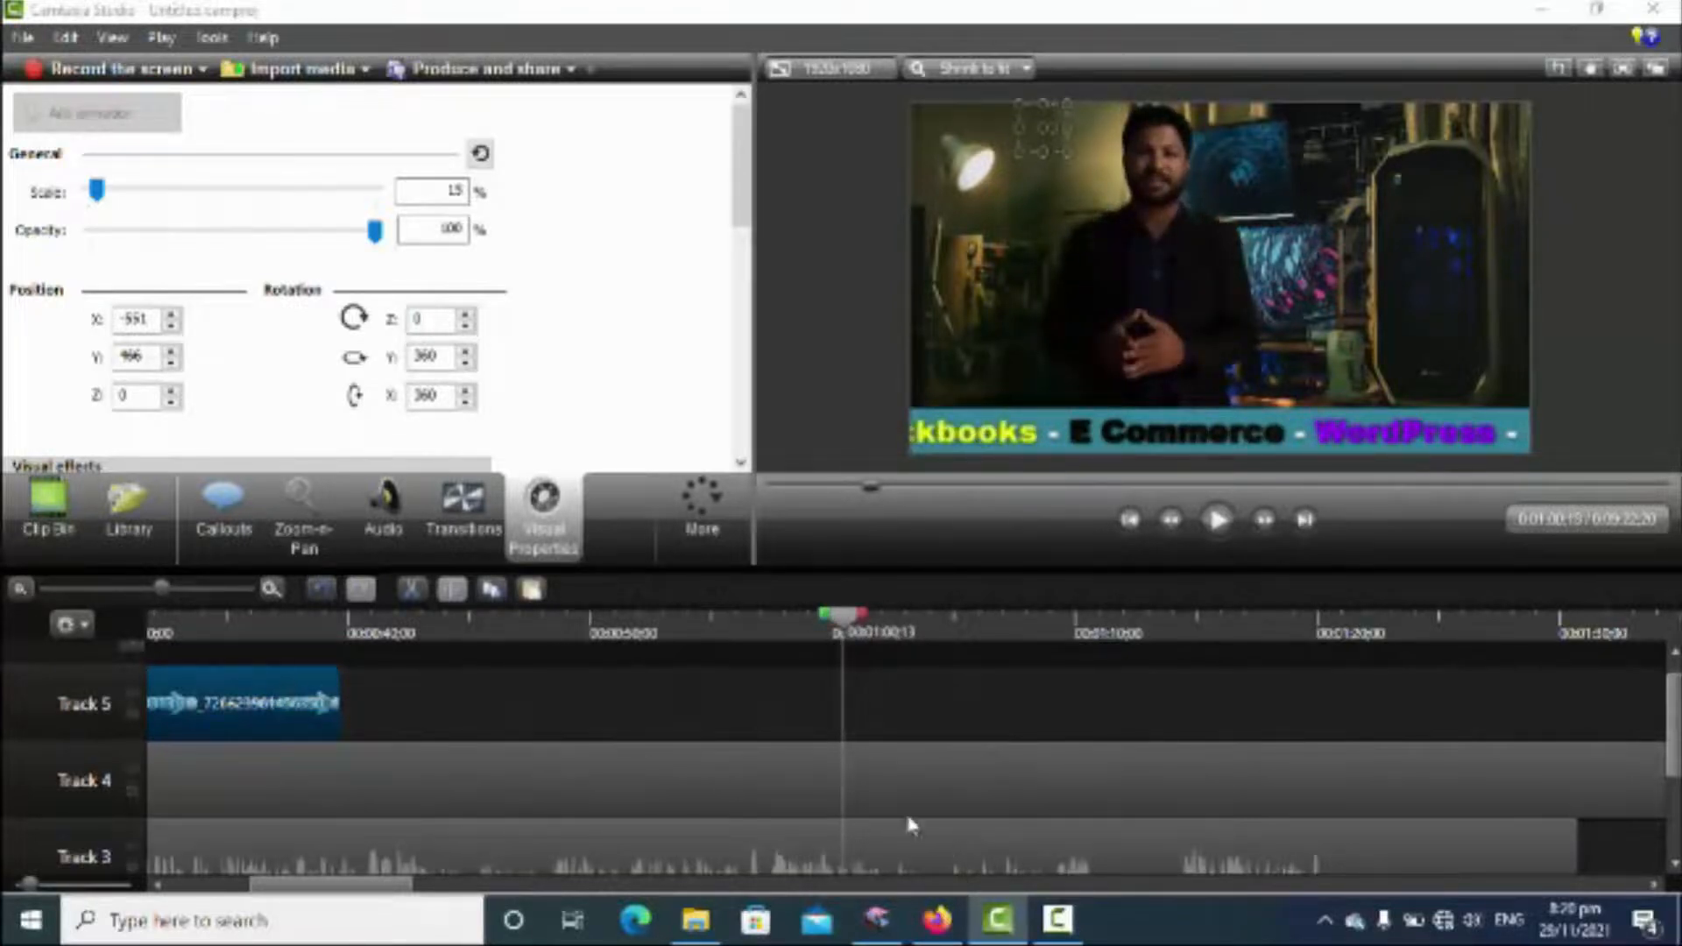
left_click(863, 679)
key("ctrl+v")
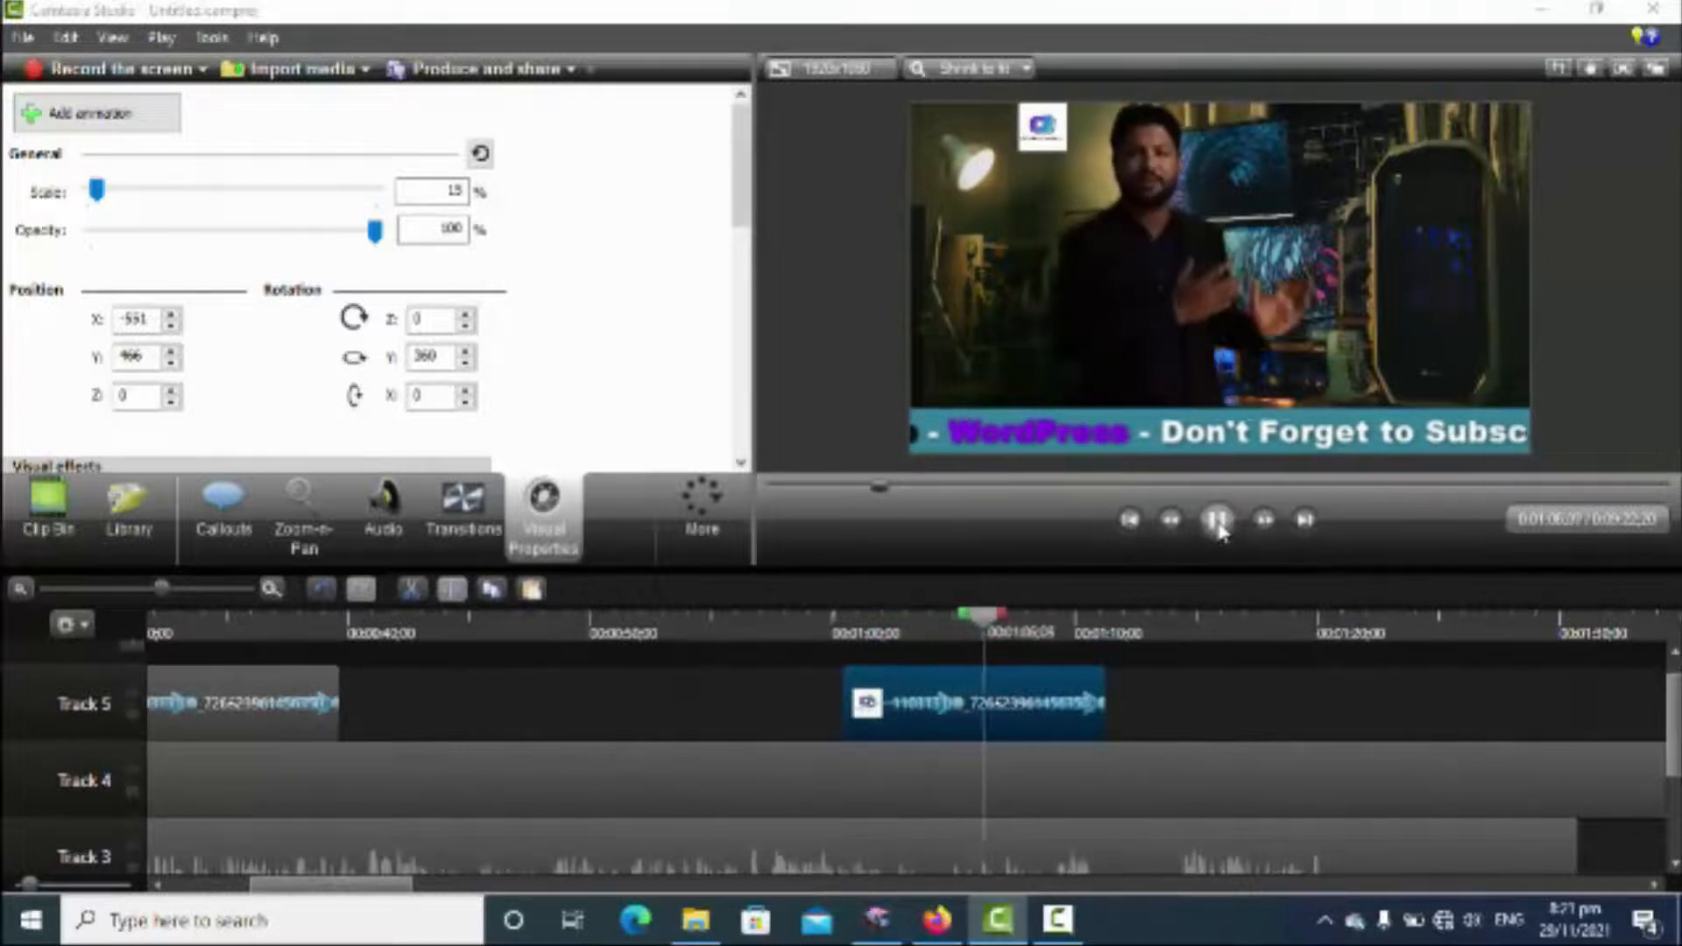
Preview the copied logo and the subscribe ticker in full screen, and stop playback after the background image ends
left_click(1623, 68)
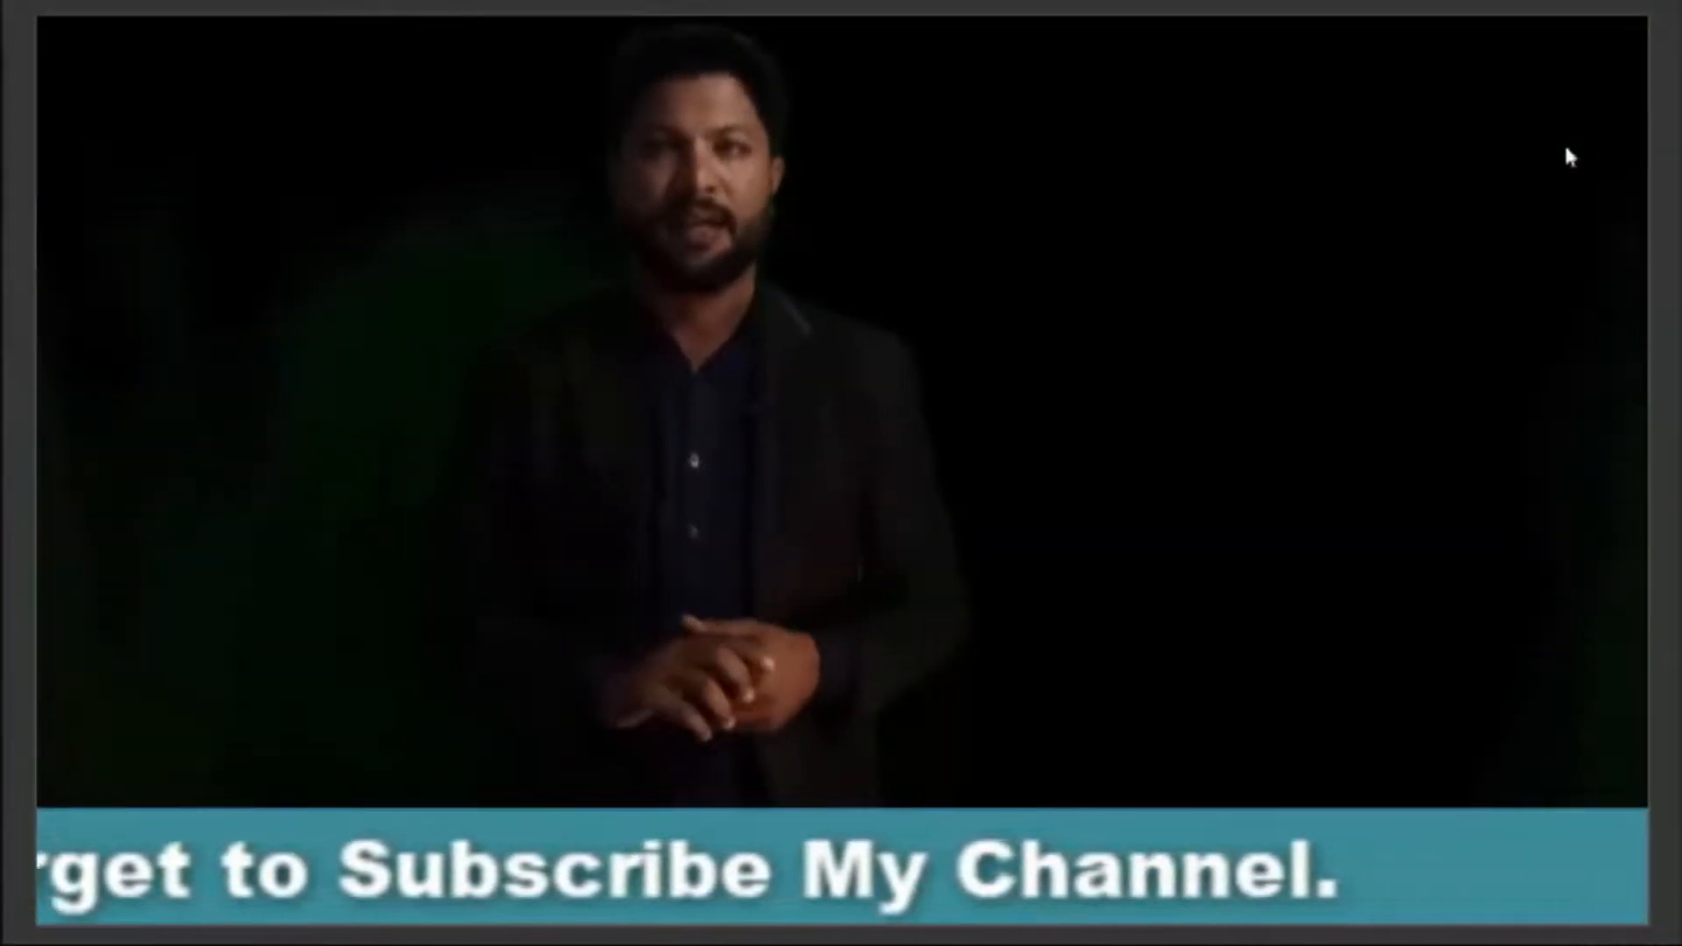
key("Escape")
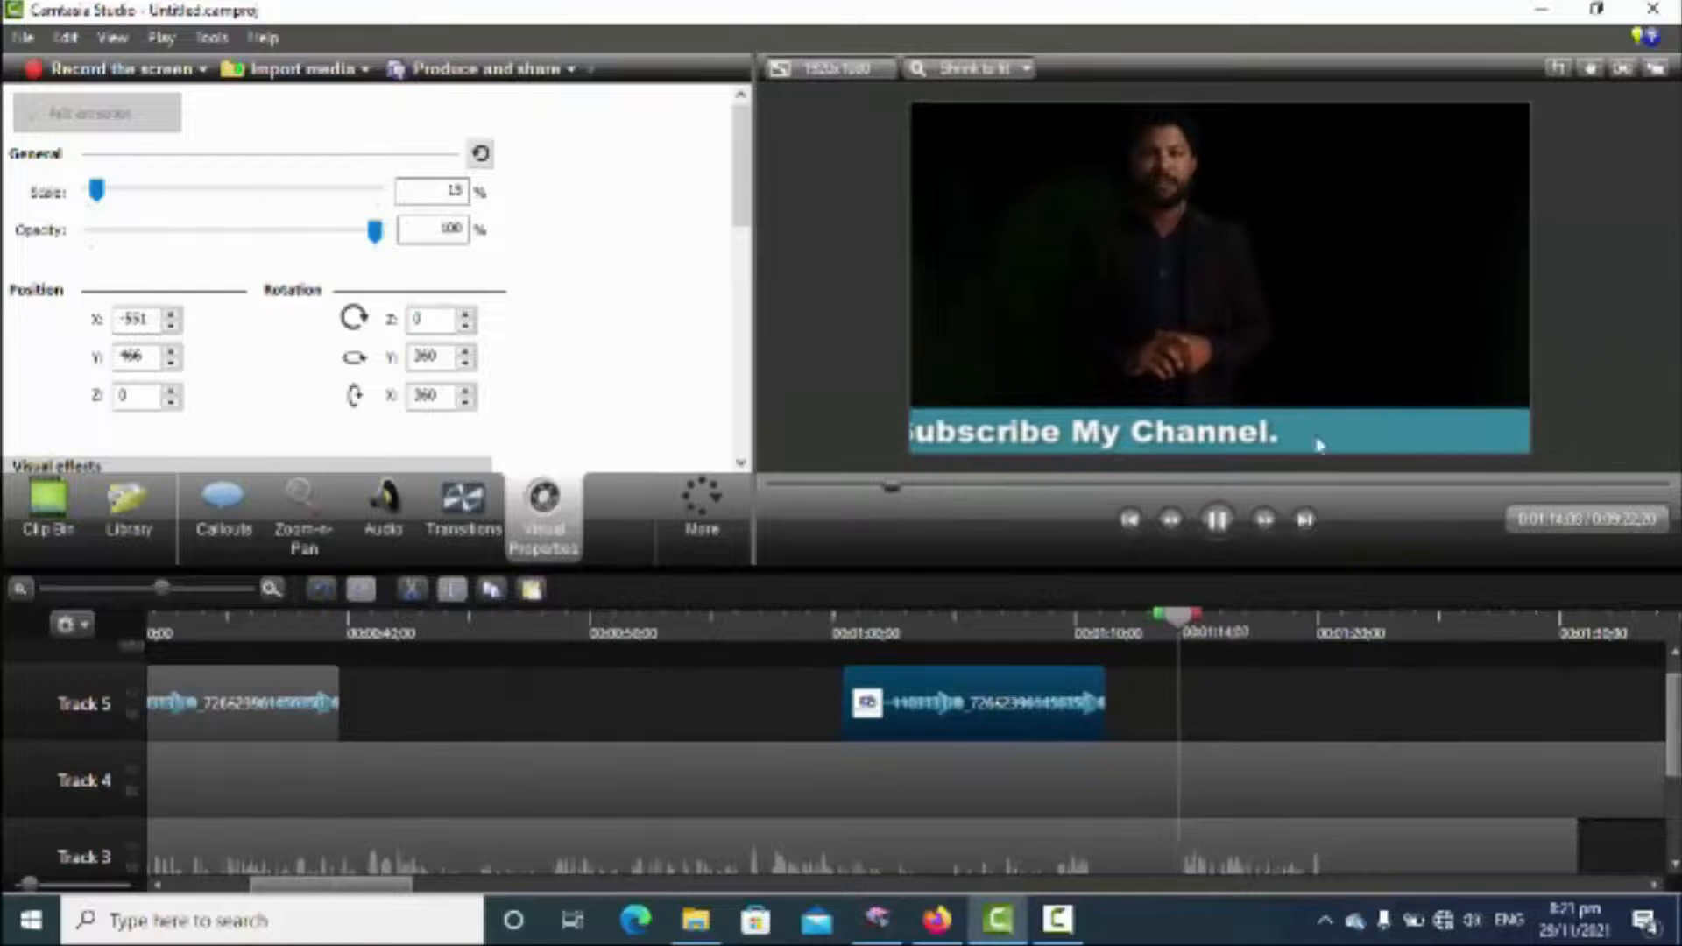
left_click(1218, 519)
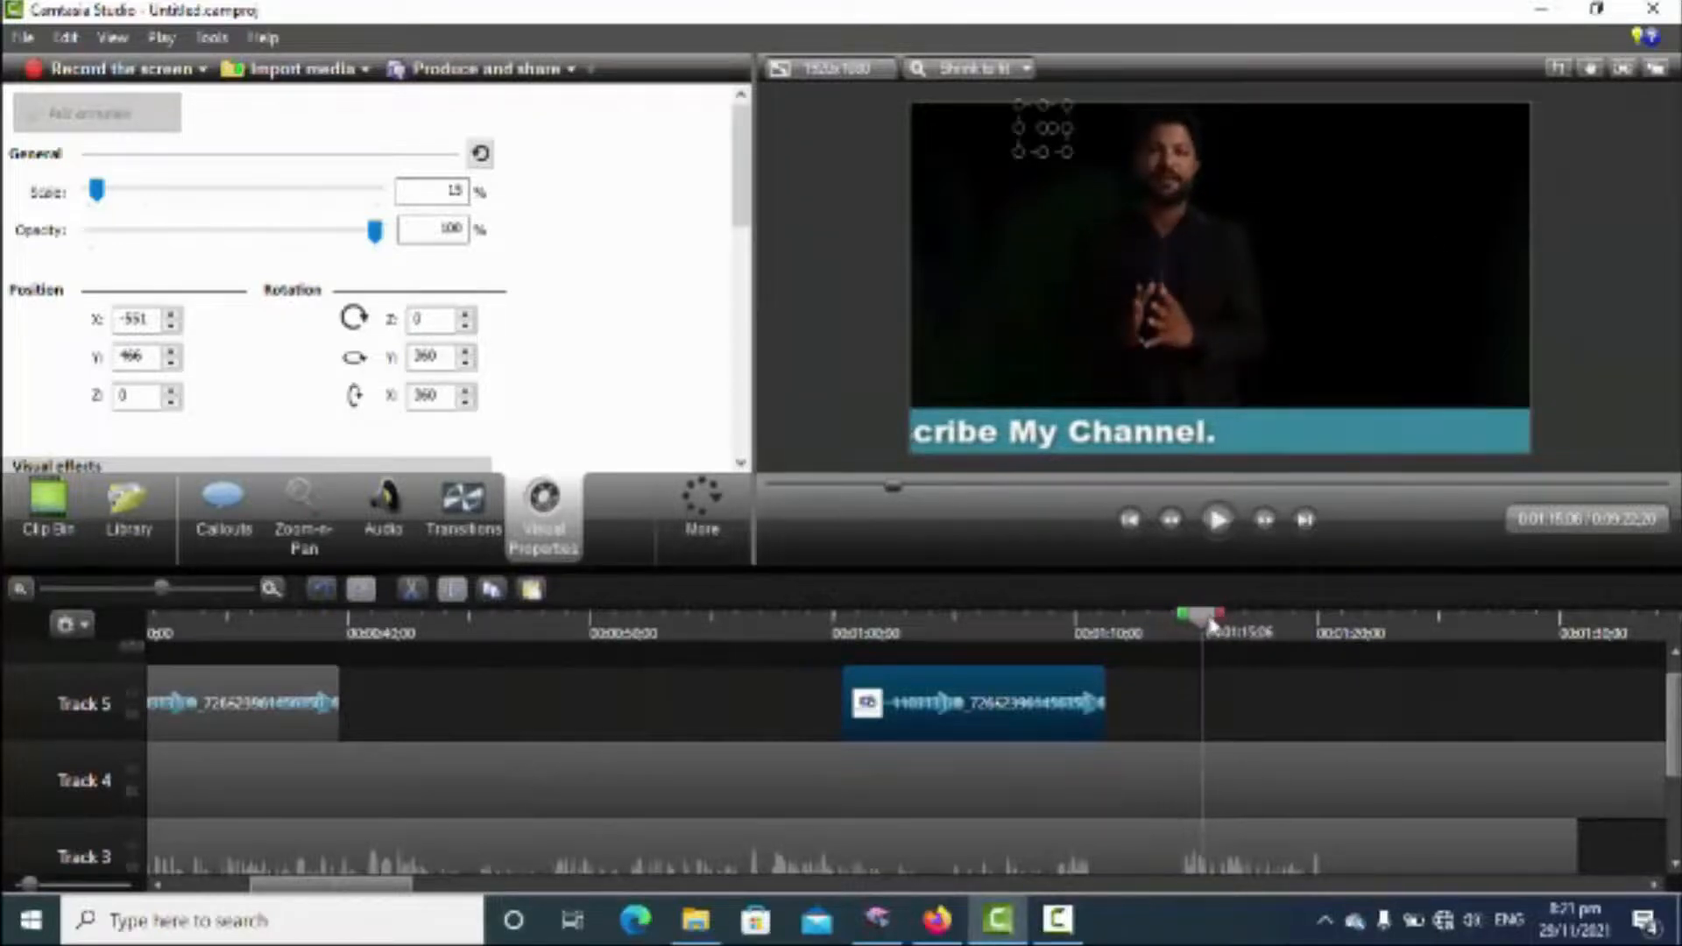
Split the presenter clip on Track 3 at about 0:01:14
left_click_drag(1201, 624, 1186, 629)
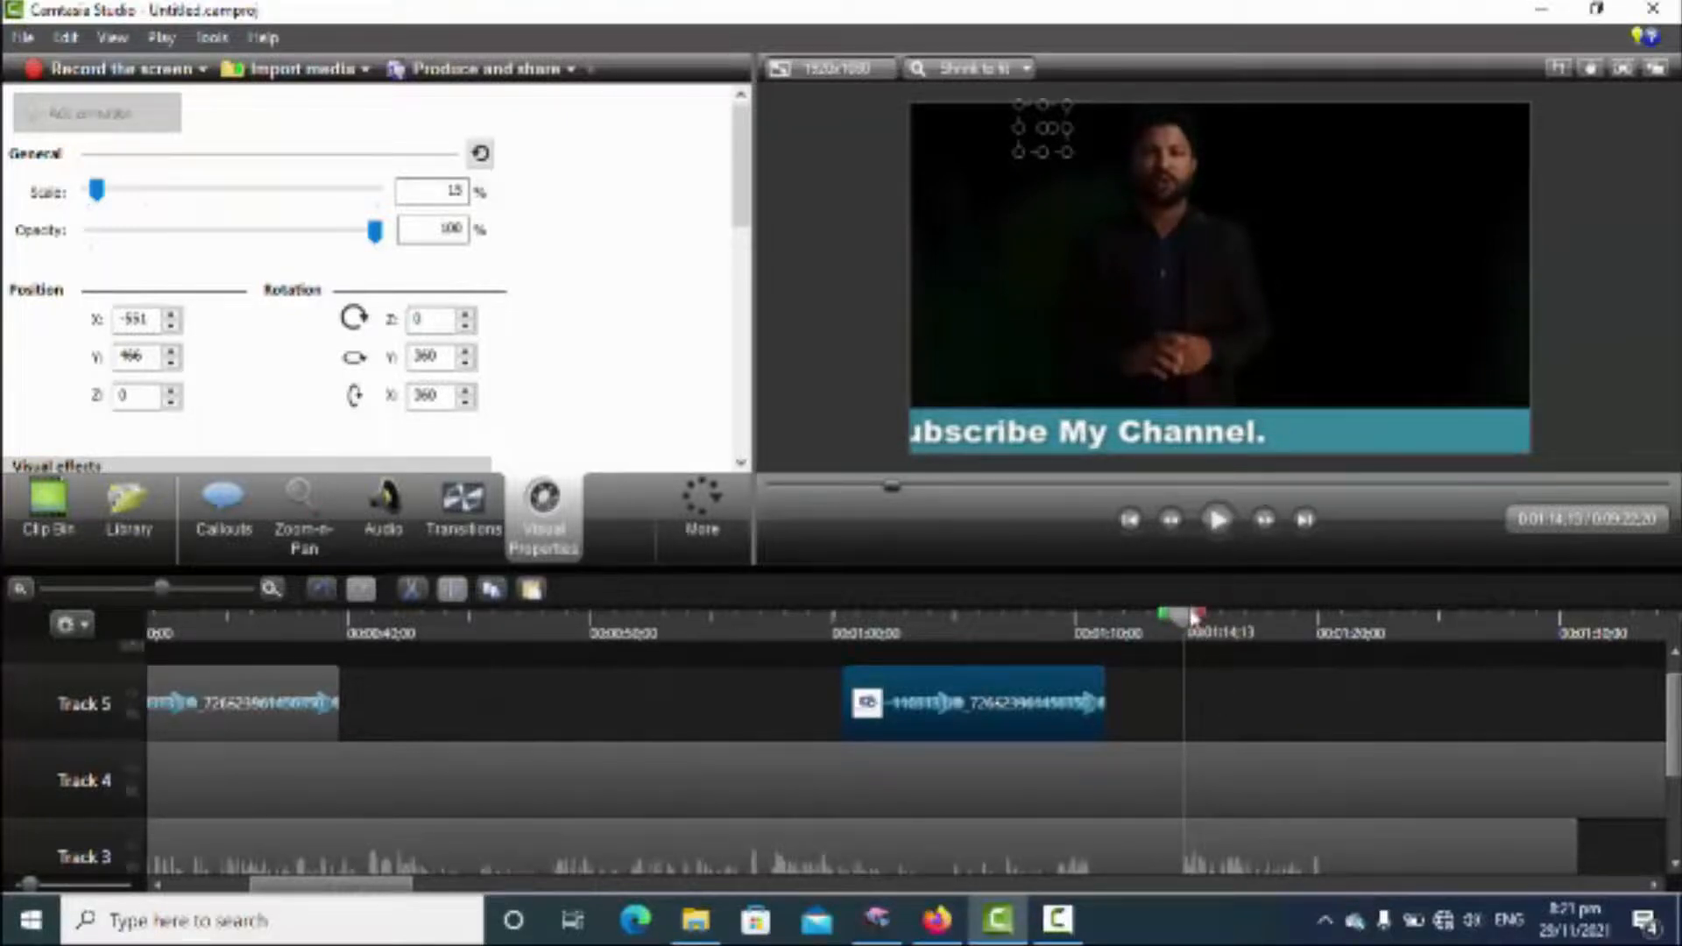
left_click_drag(1186, 626, 1183, 628)
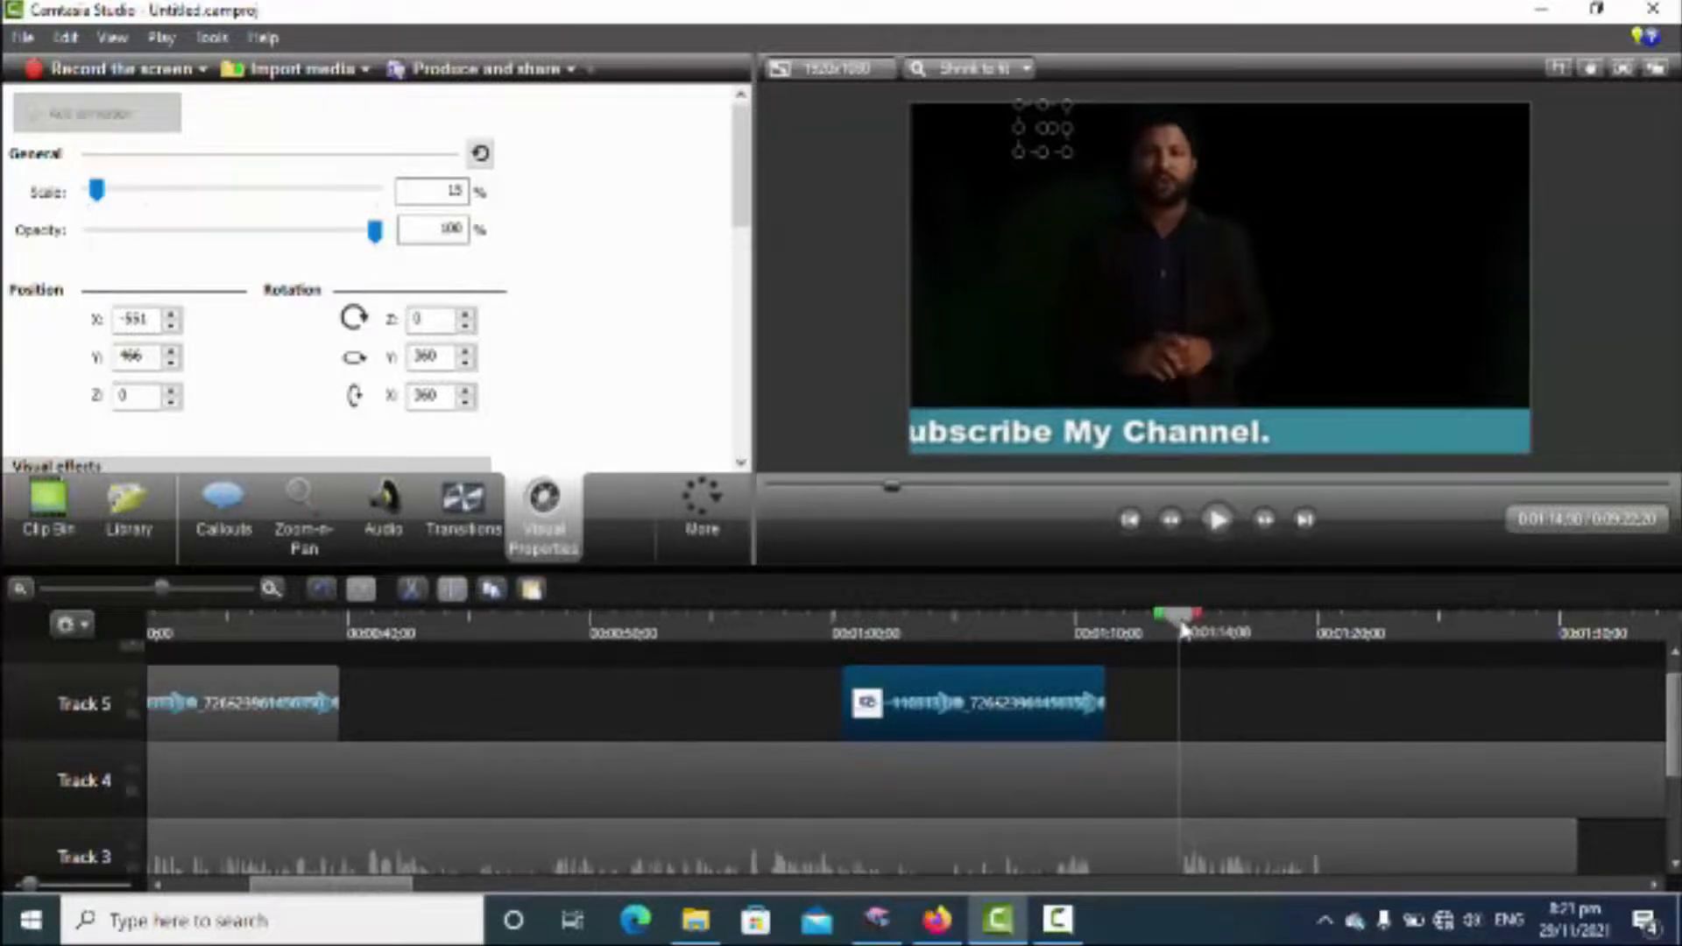
left_click(1216, 838)
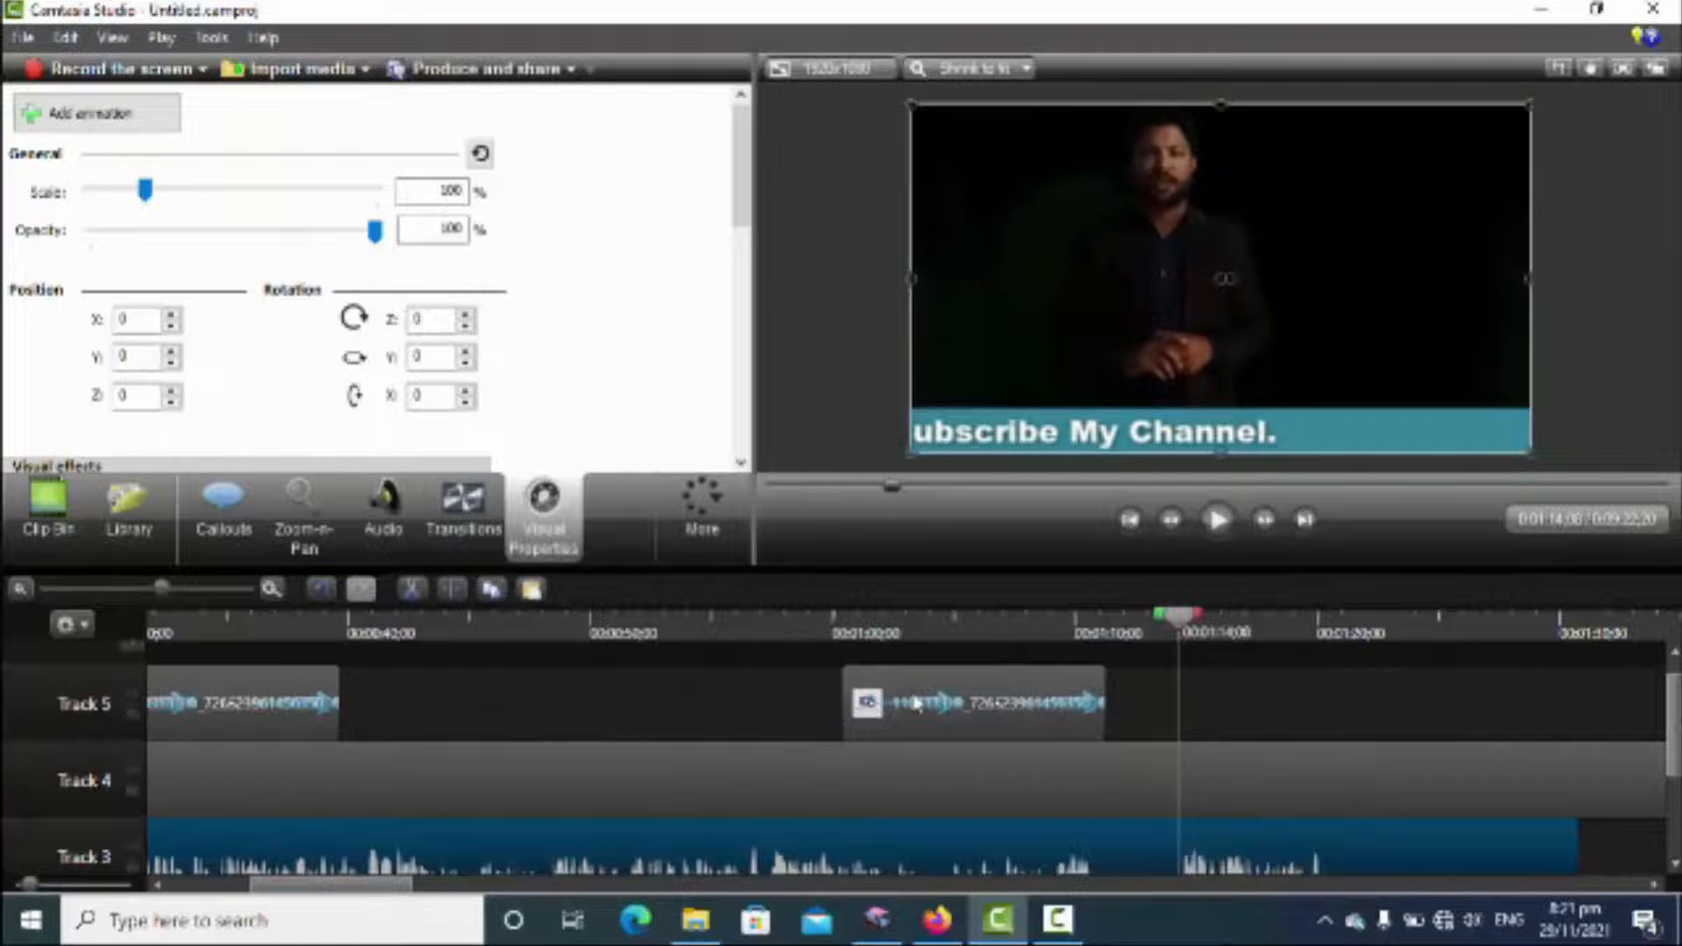
left_click(441, 586)
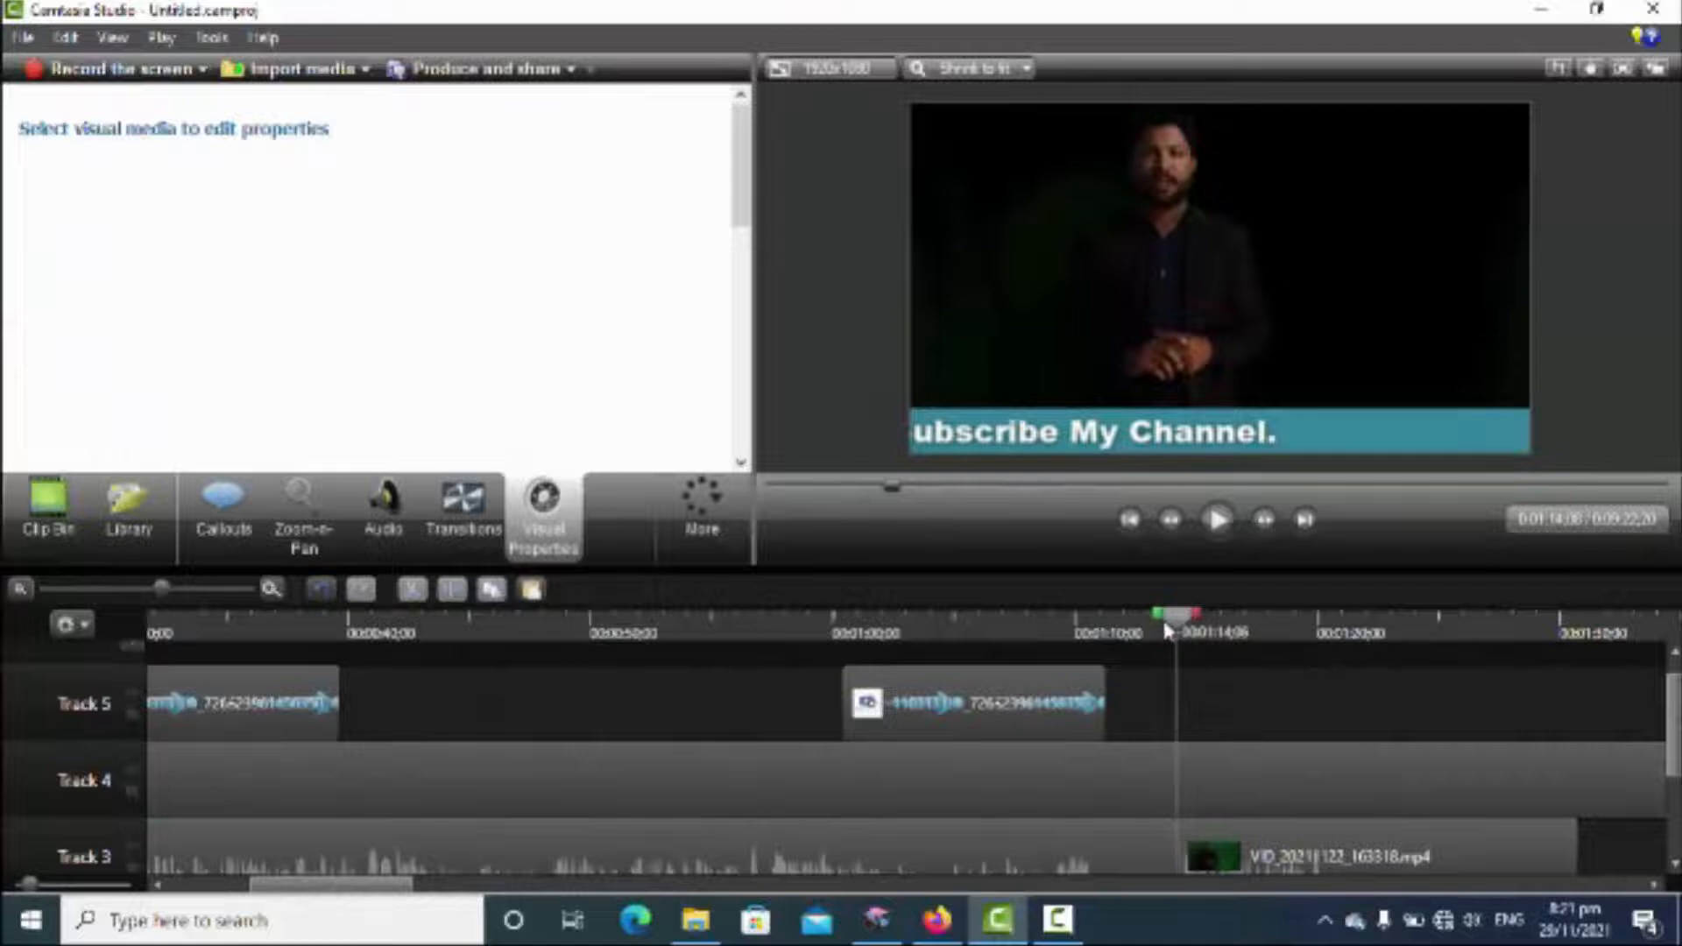
Split the presenter clip on Track 3 again at 0:01:09;11 and delete the section between the two cuts
left_click_drag(1168, 631, 1050, 644)
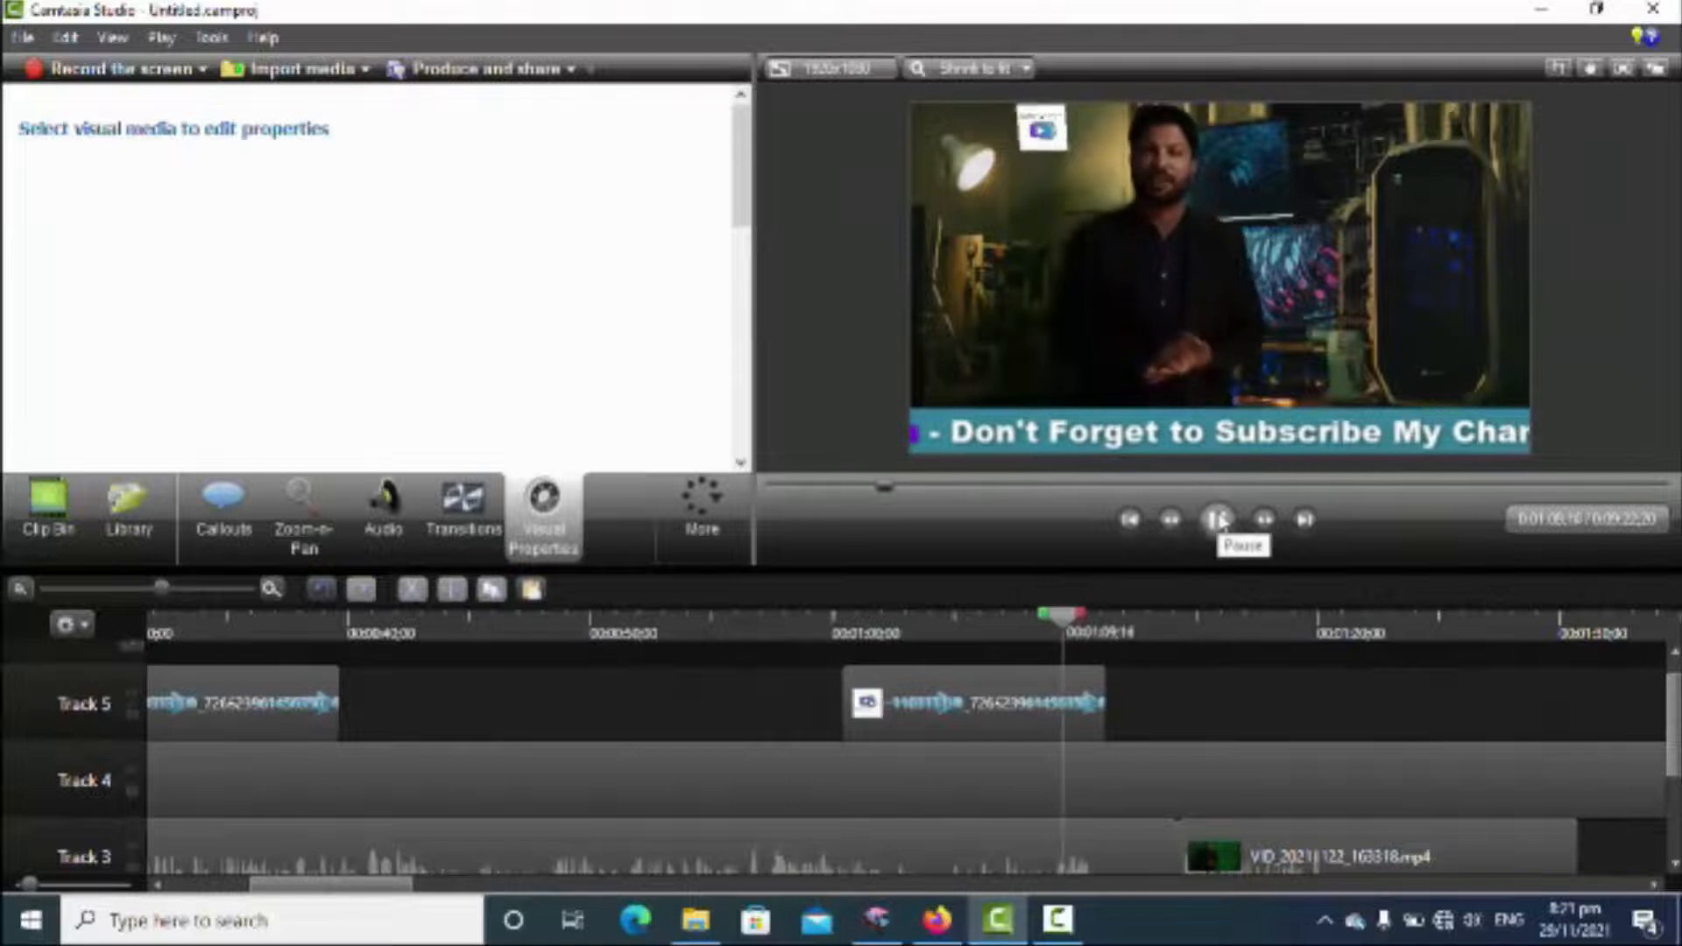
left_click(1217, 522)
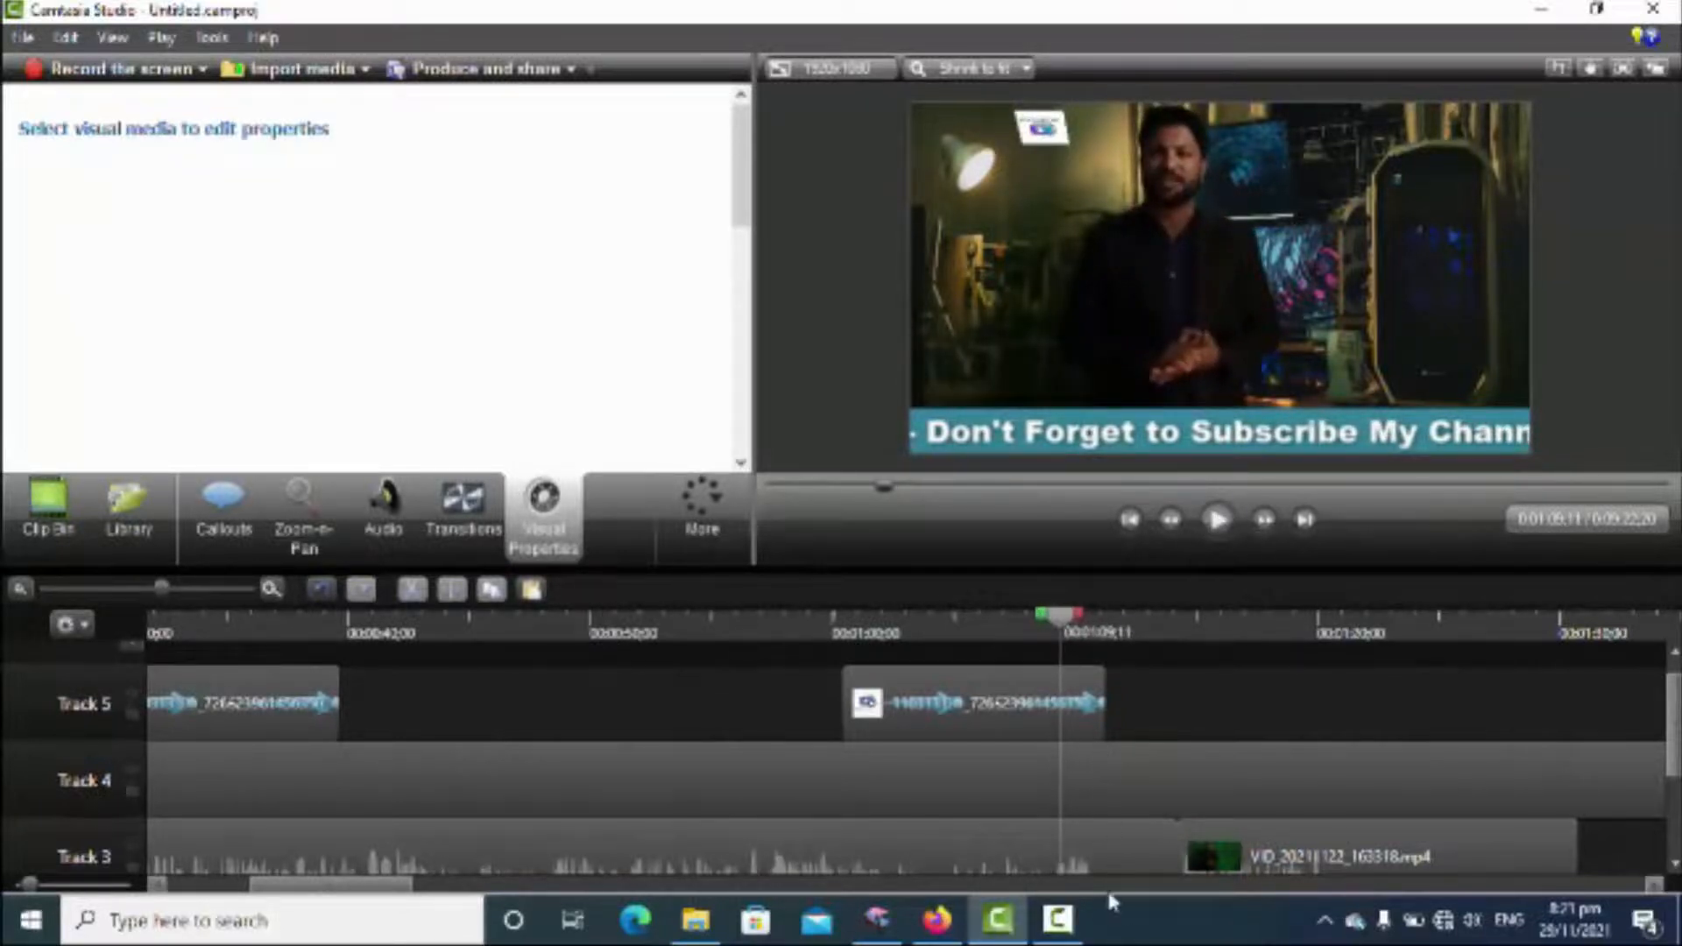
left_click(1035, 843)
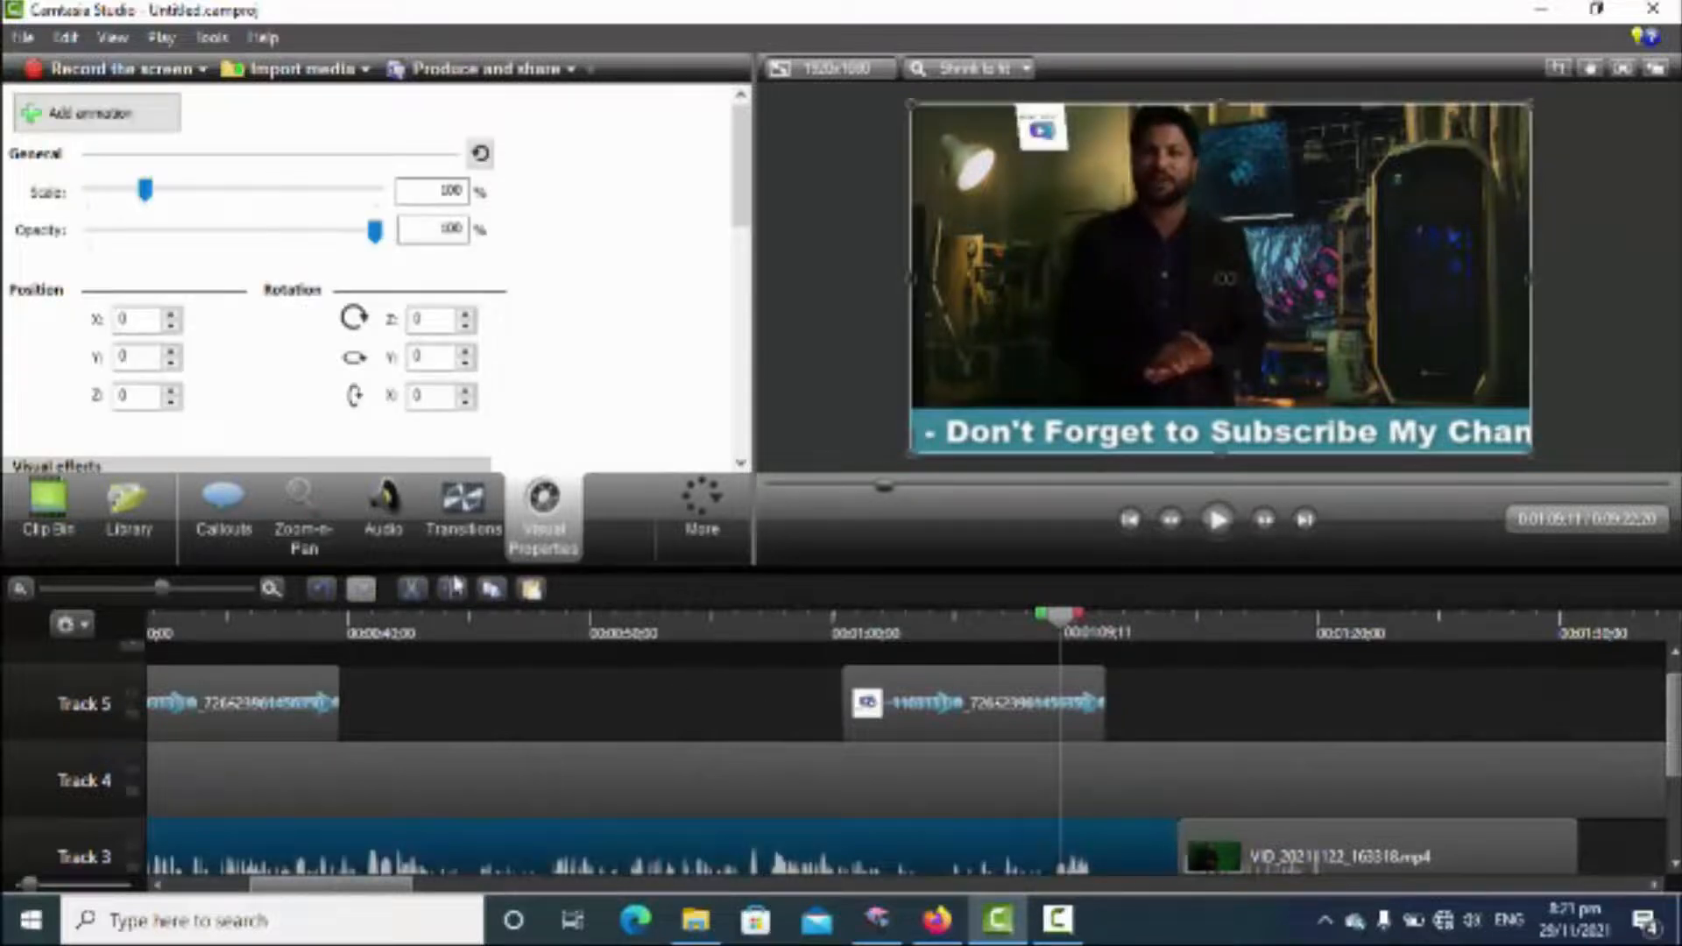
left_click(452, 590)
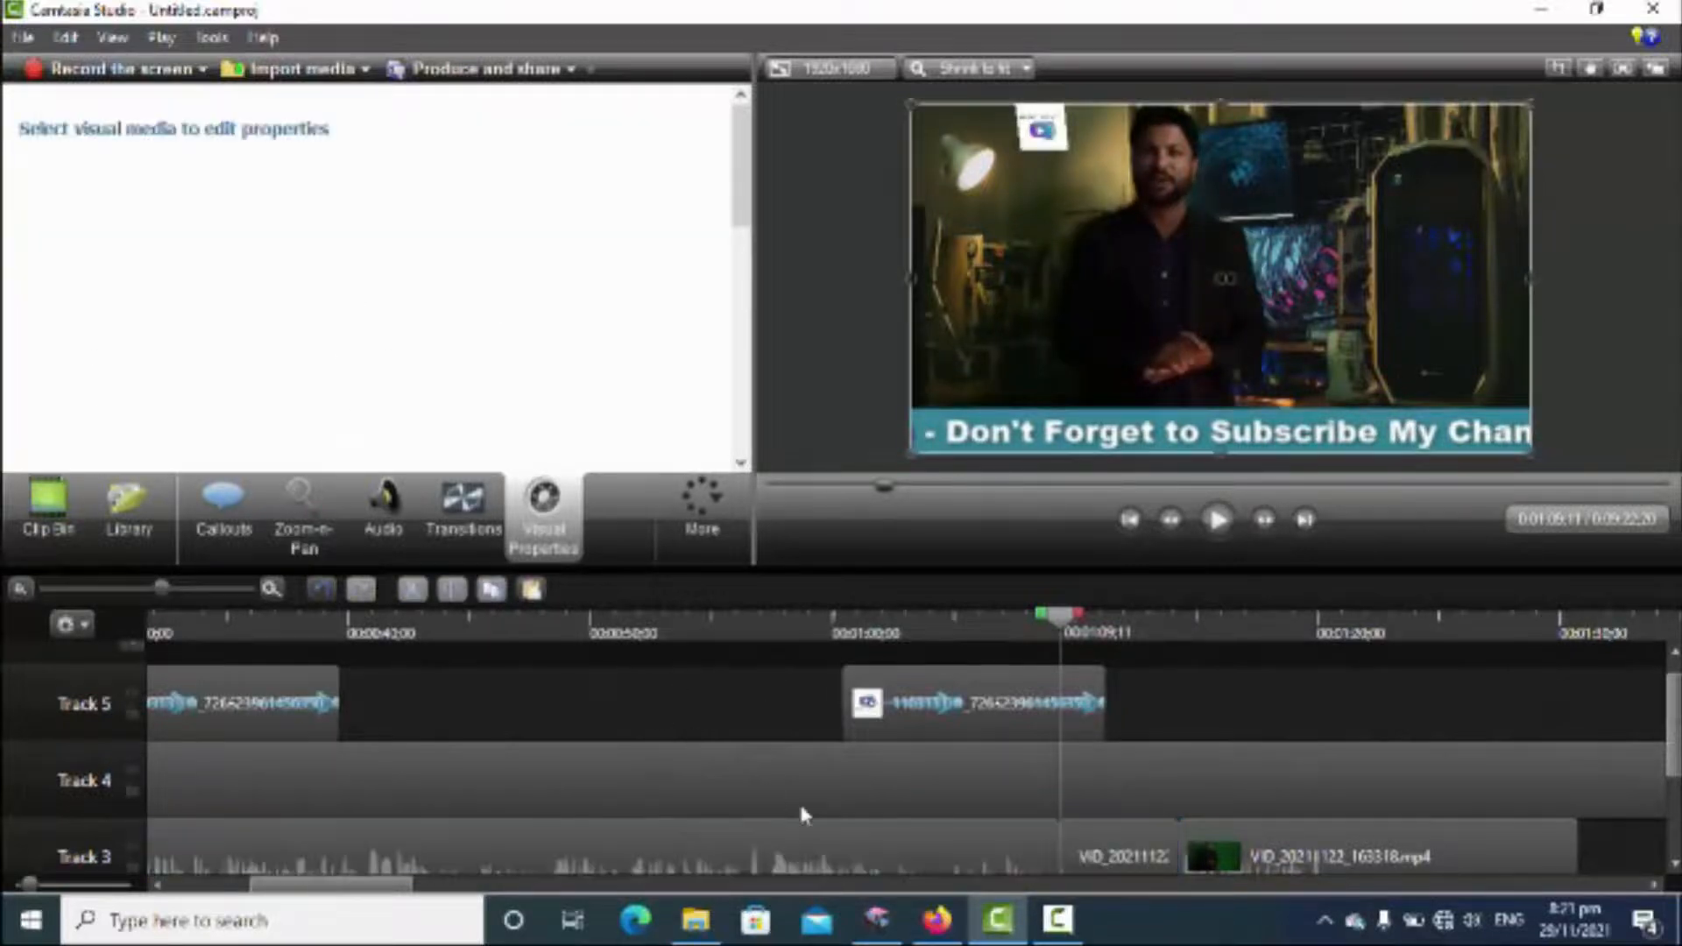
left_click(1088, 845)
key("Delete")
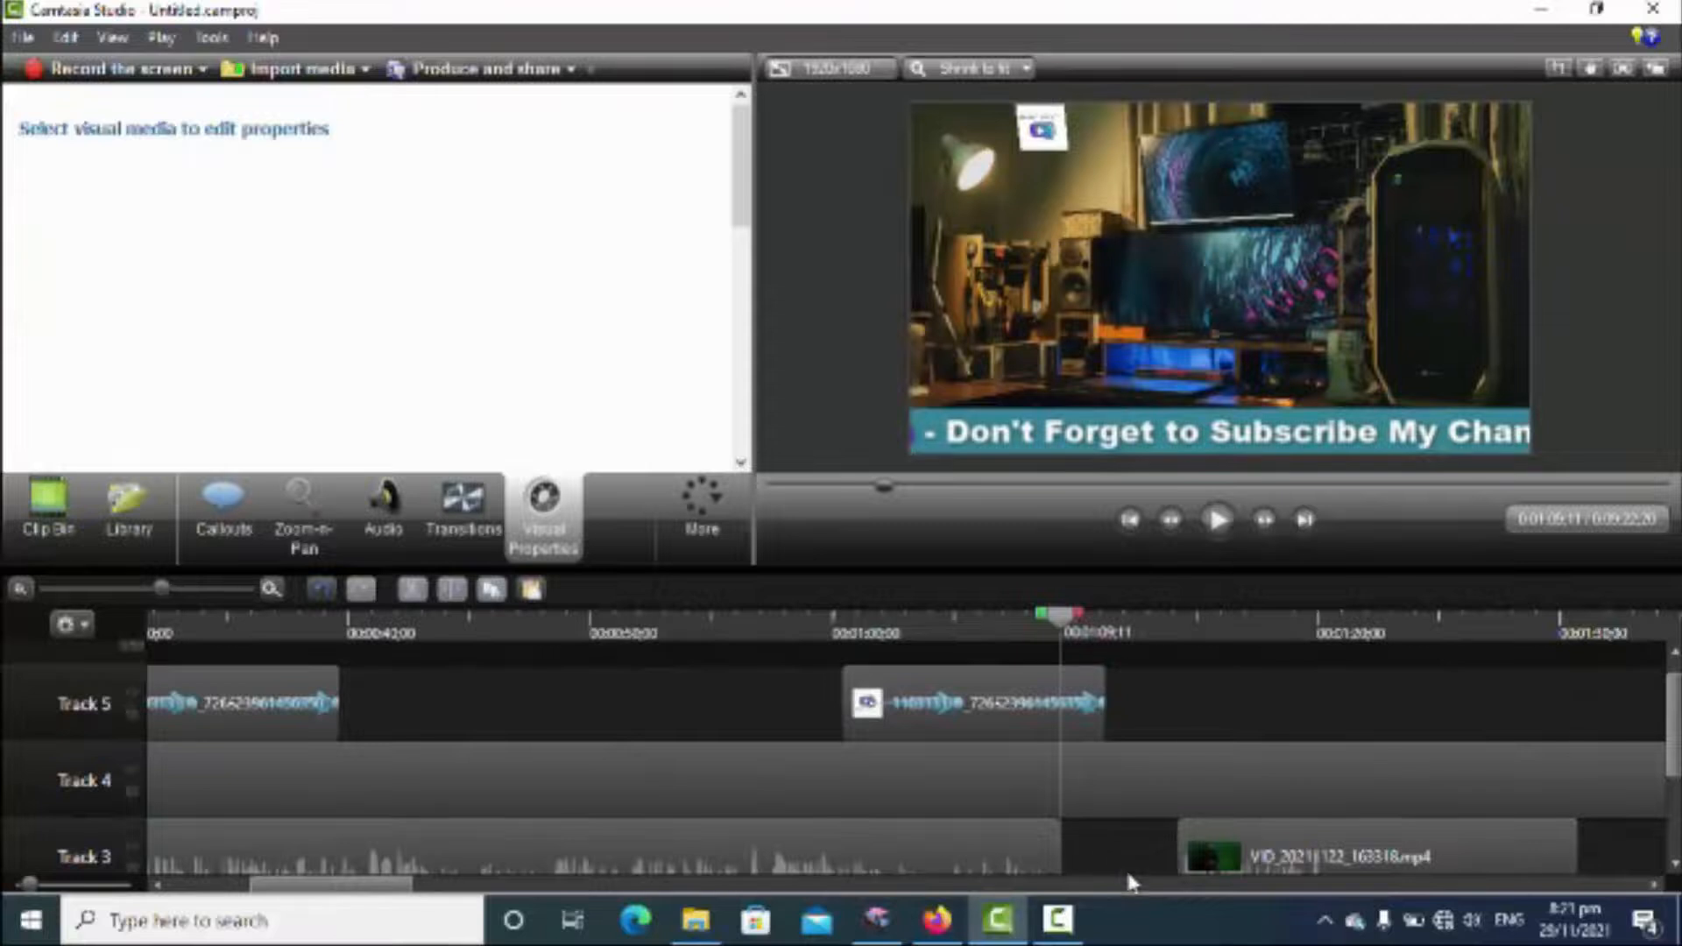
Move the remaining presenter clip up against the cut at 0:01:09;11 and extend the background image clip to about 0:01:17
left_click_drag(1200, 863, 1064, 887)
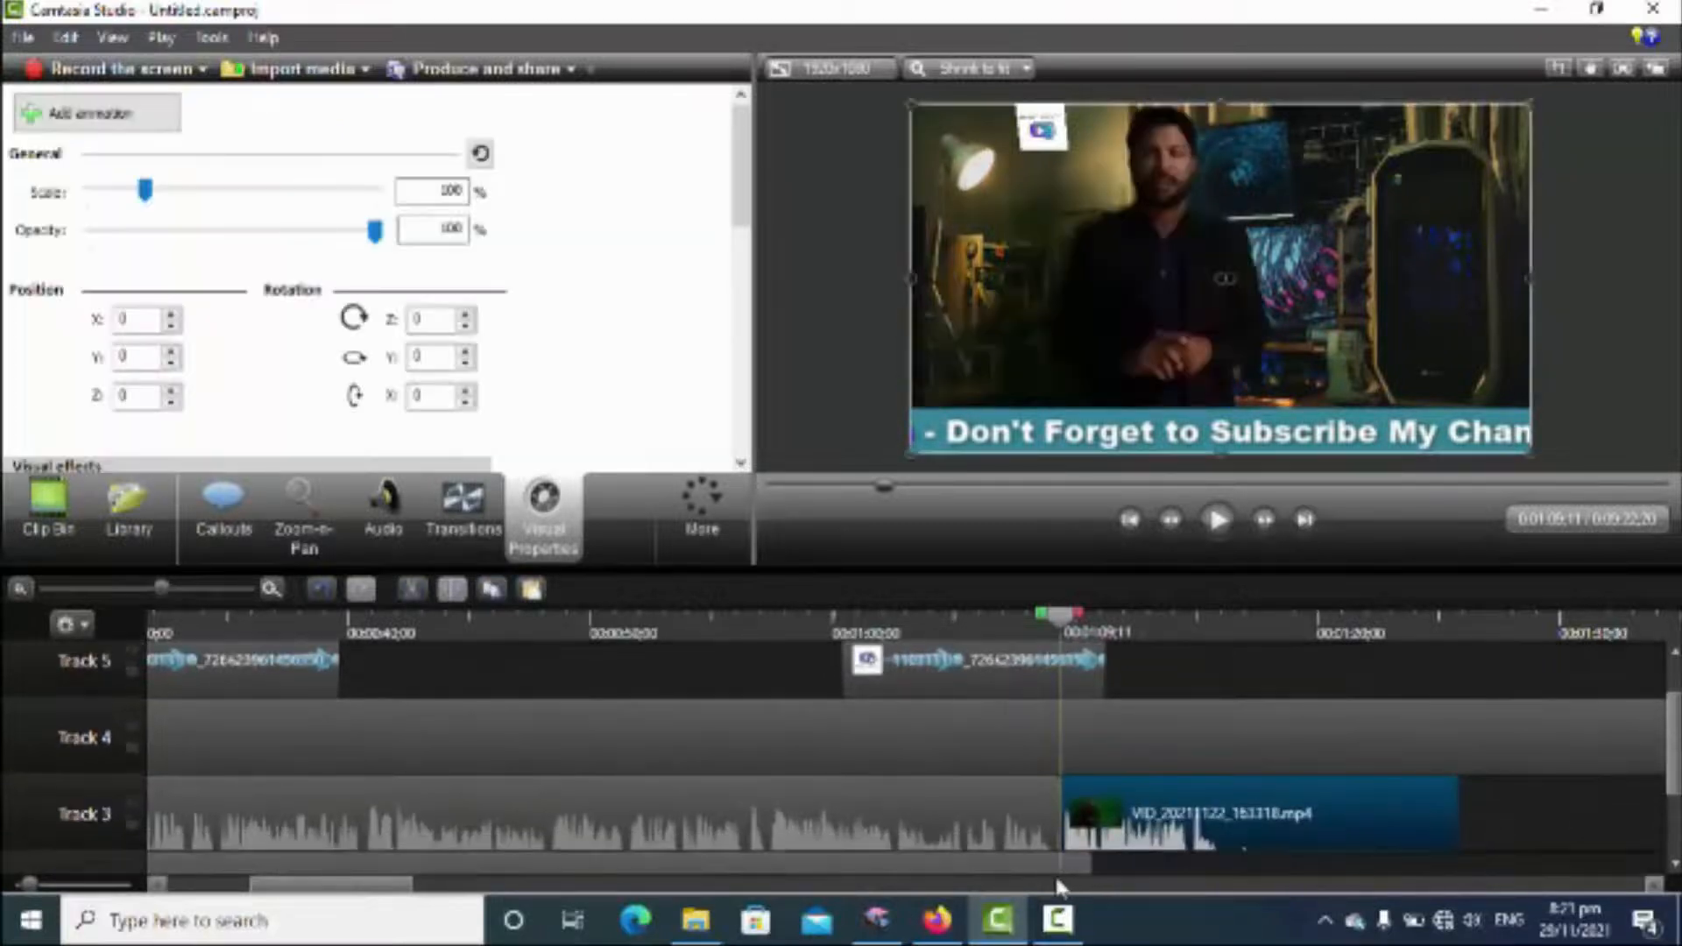
left_click(1088, 865)
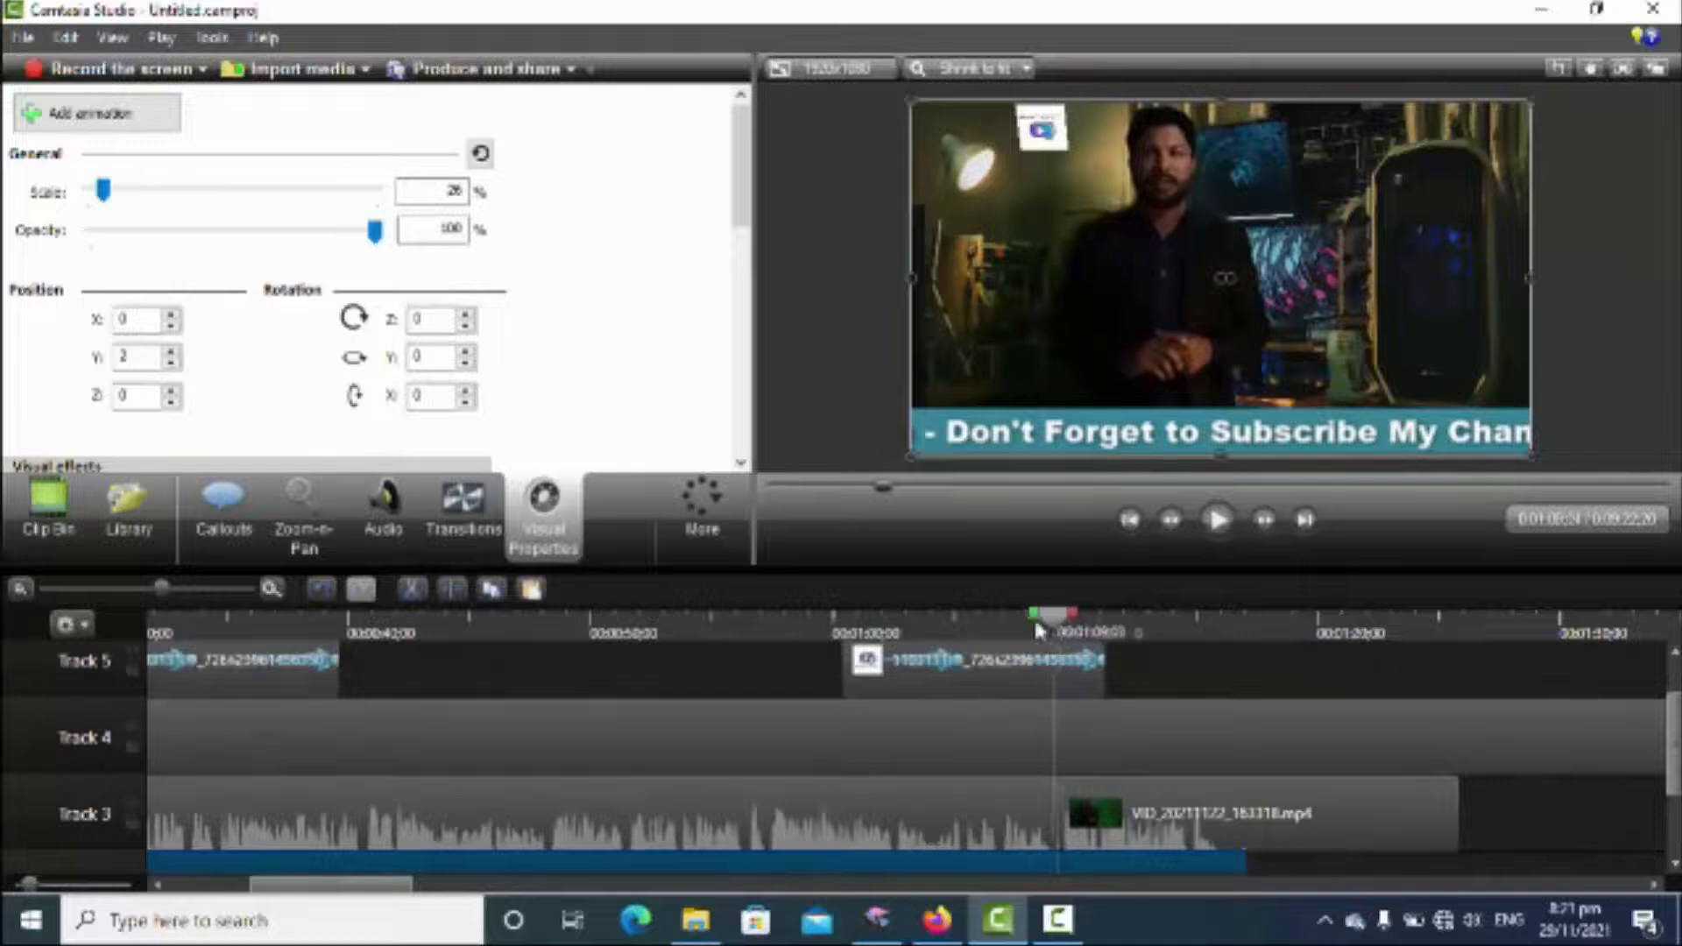
Play back the joined presenter clips from about 0:01:09 to check the ending, stopping at 0:01:16;08
left_click(1217, 518)
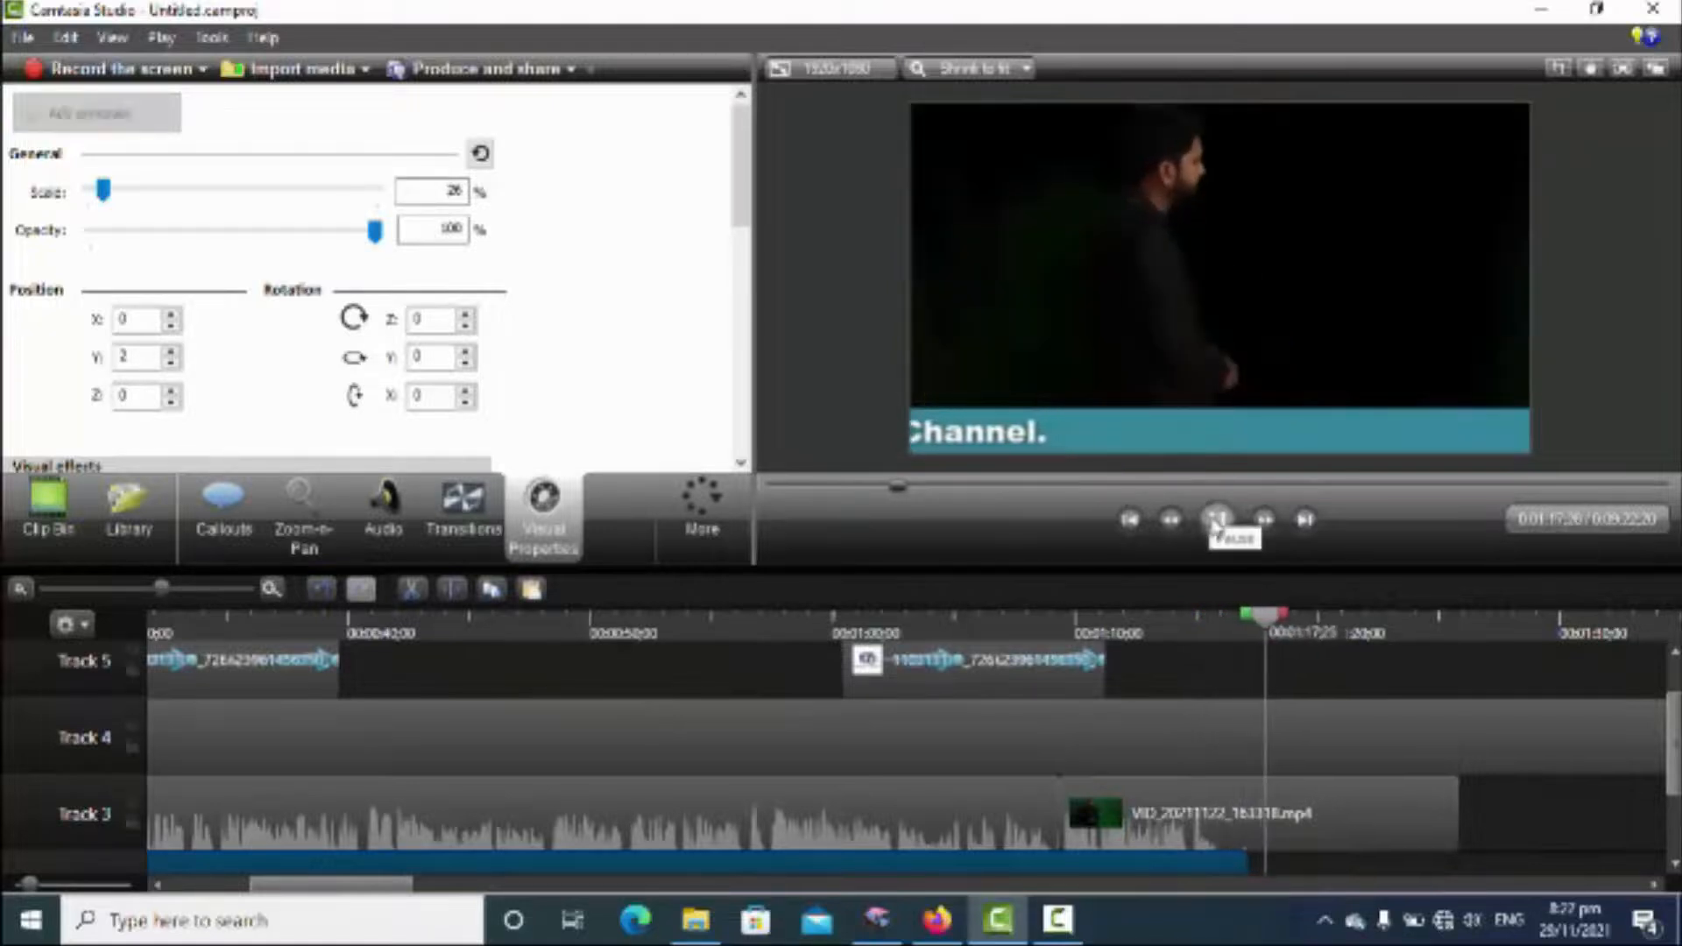
left_click(1216, 520)
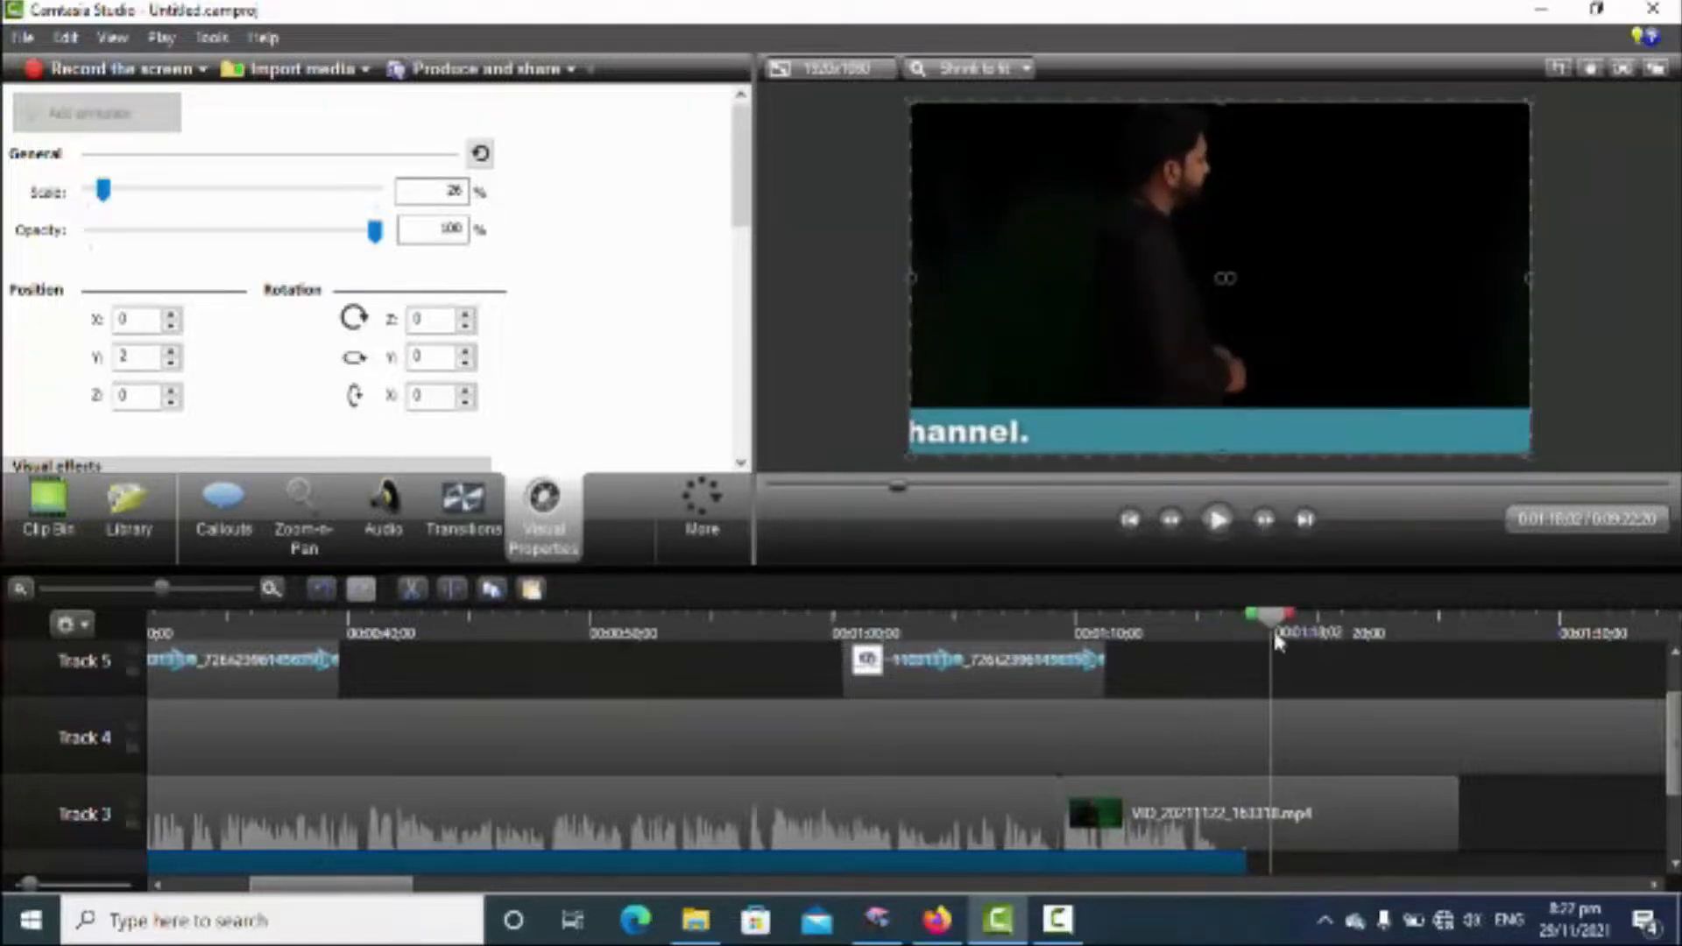
left_click_drag(1275, 633, 1174, 624)
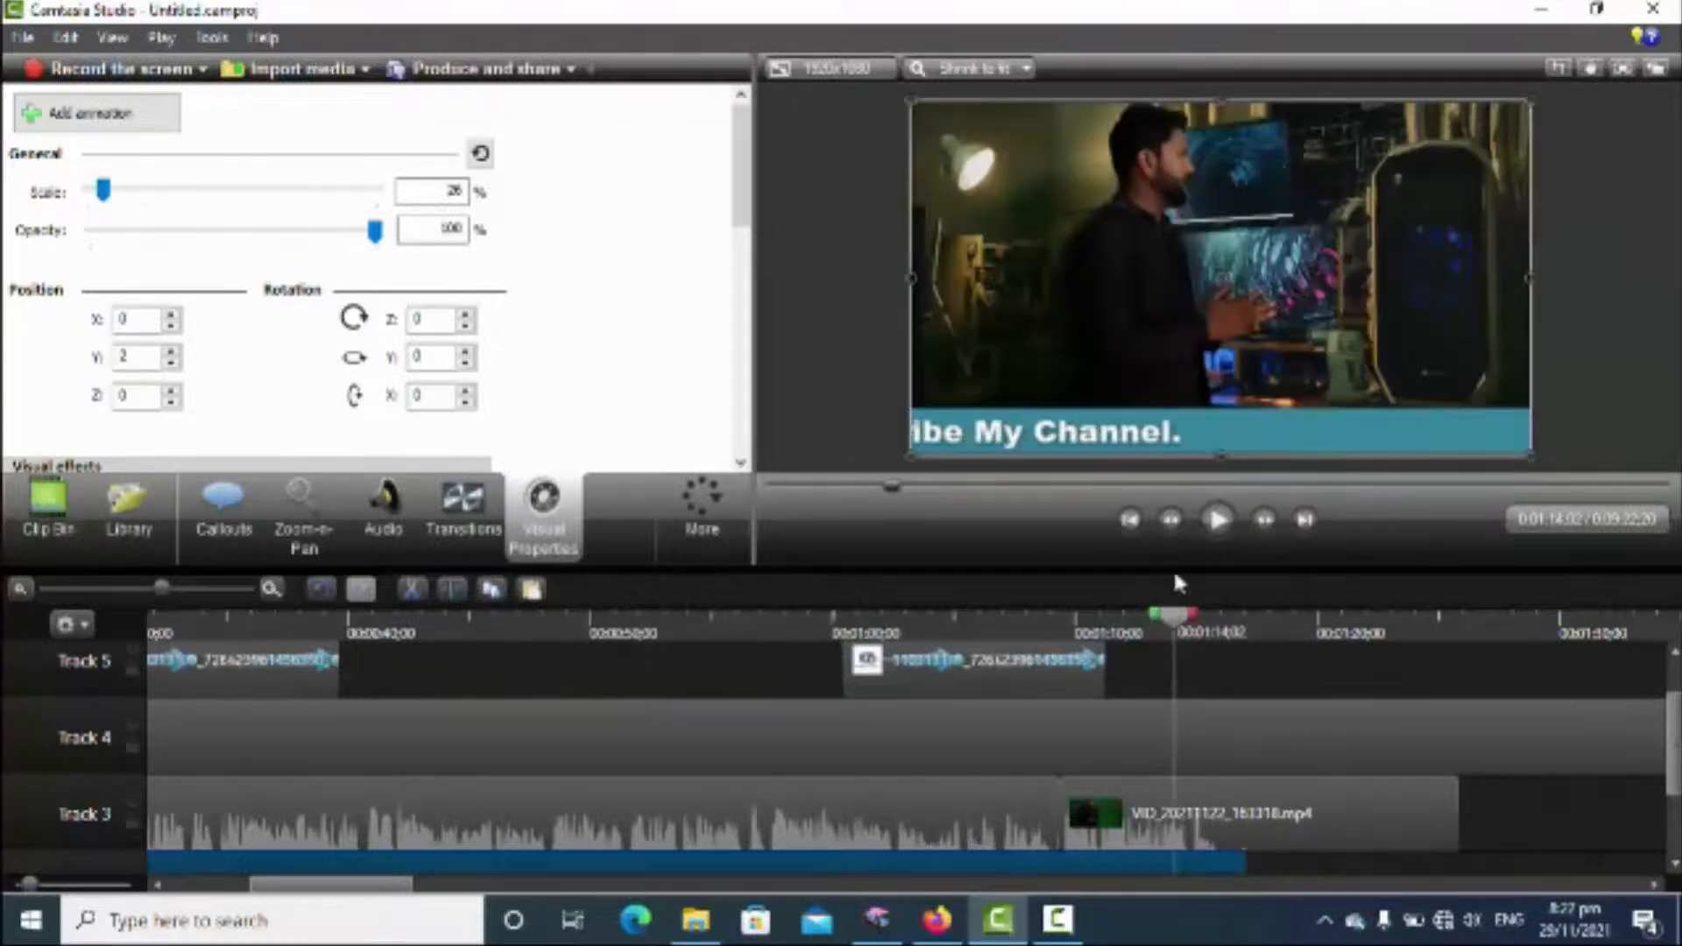
left_click(1217, 520)
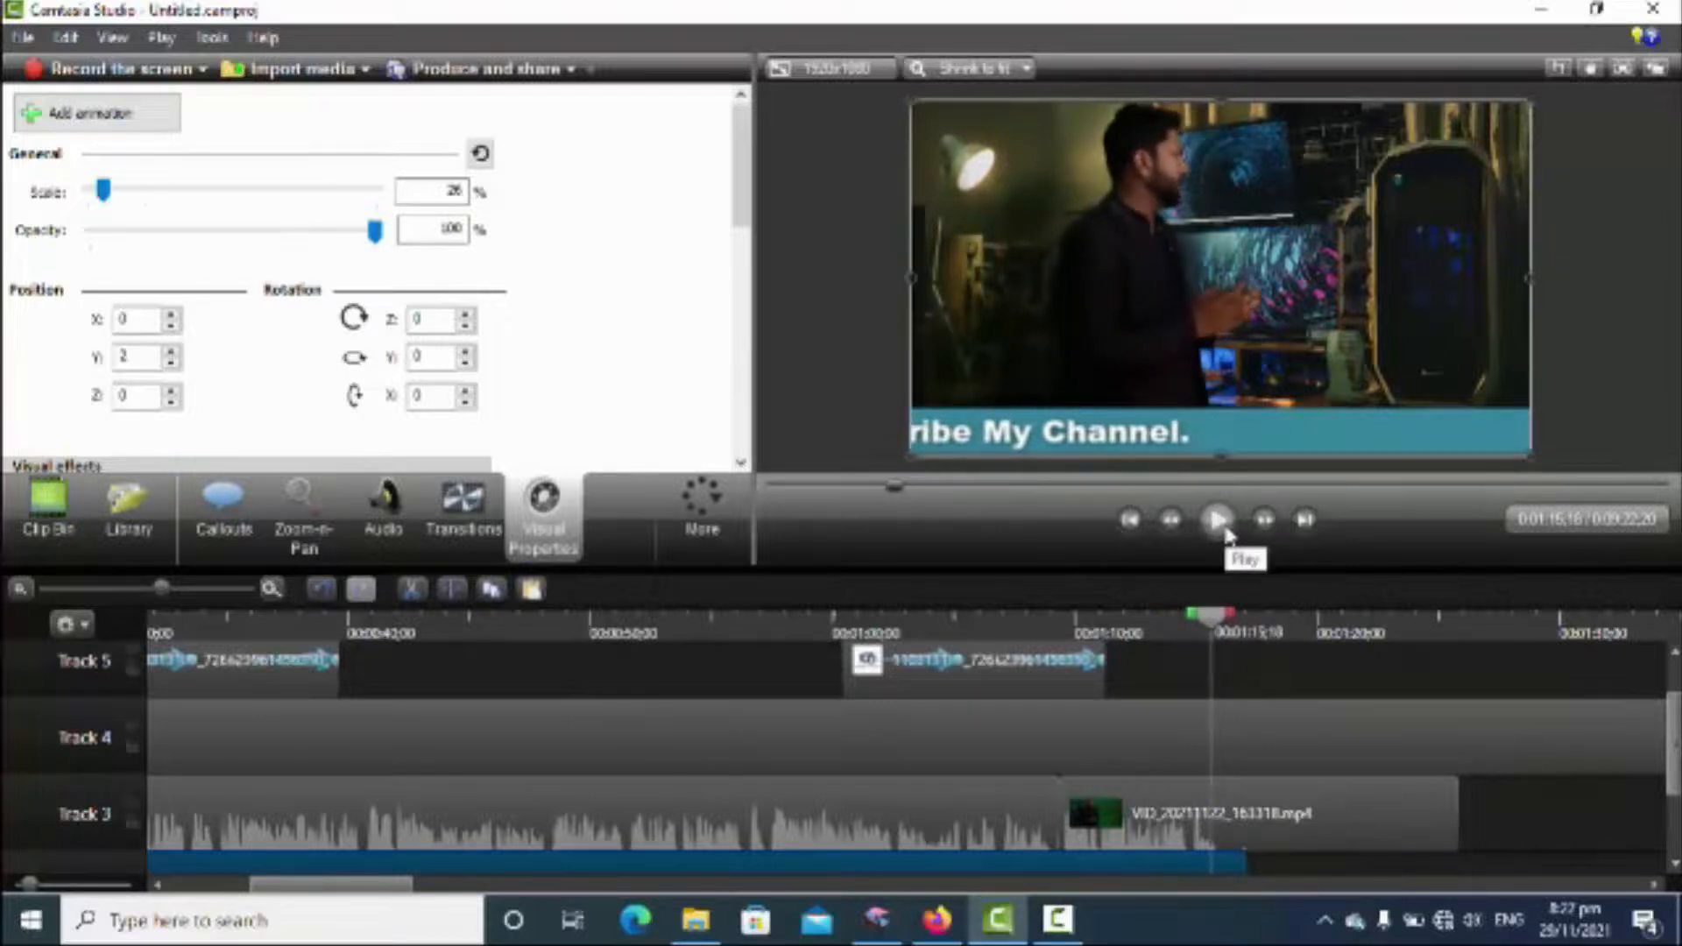
left_click(1225, 531)
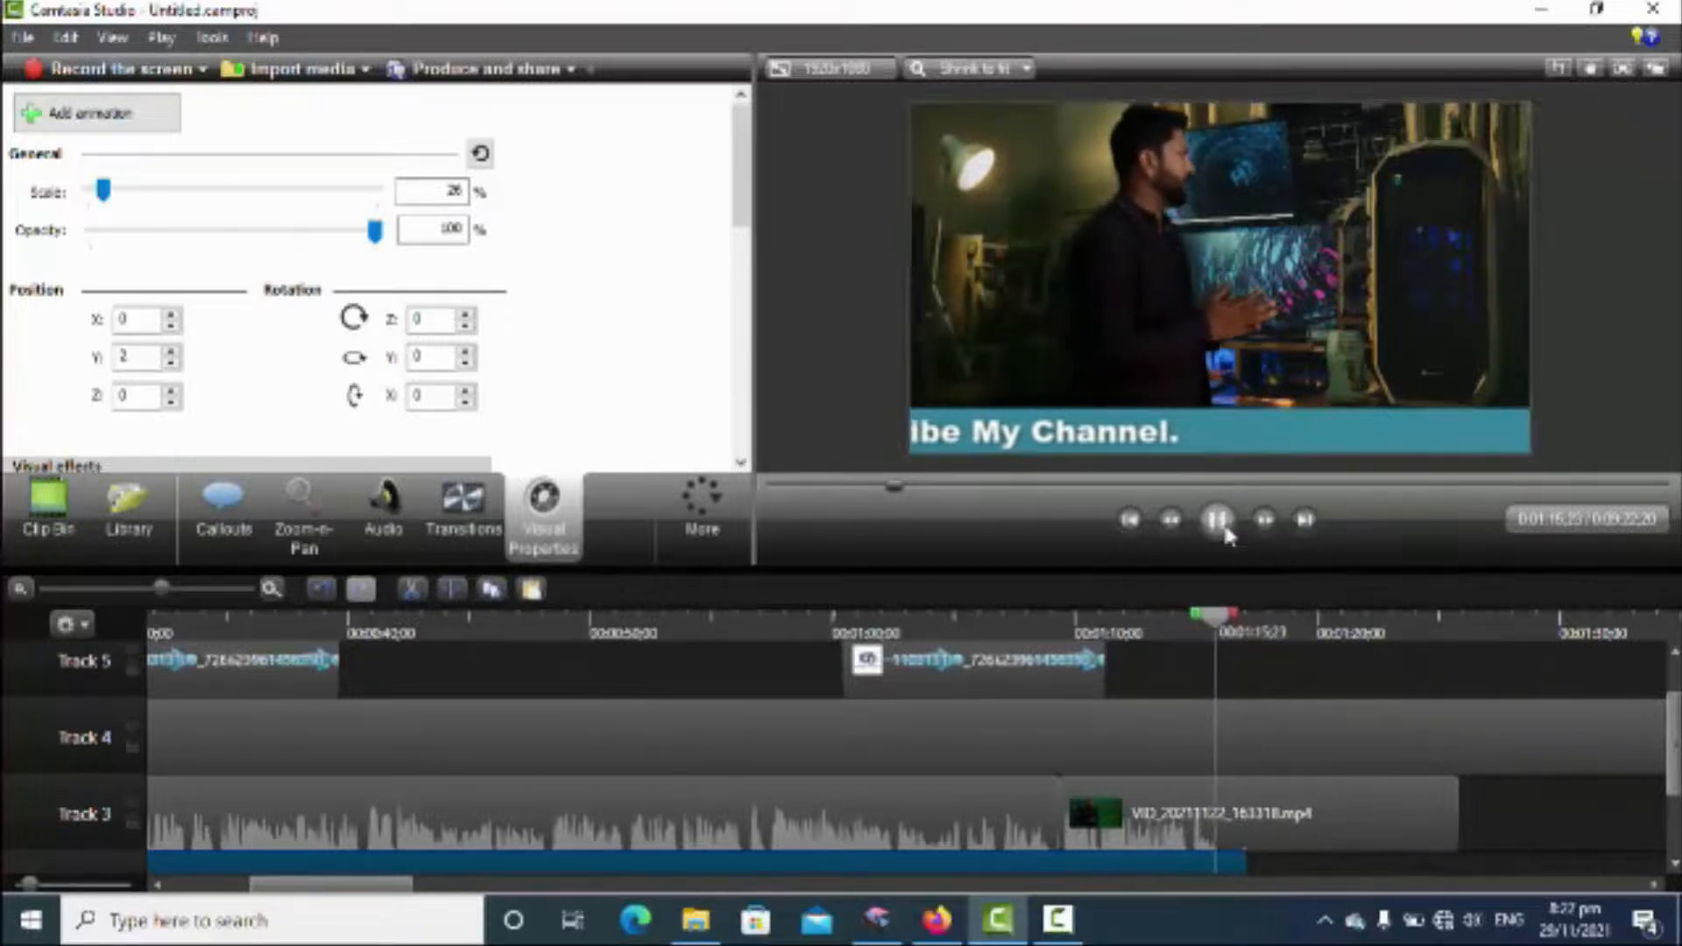
left_click(1225, 531)
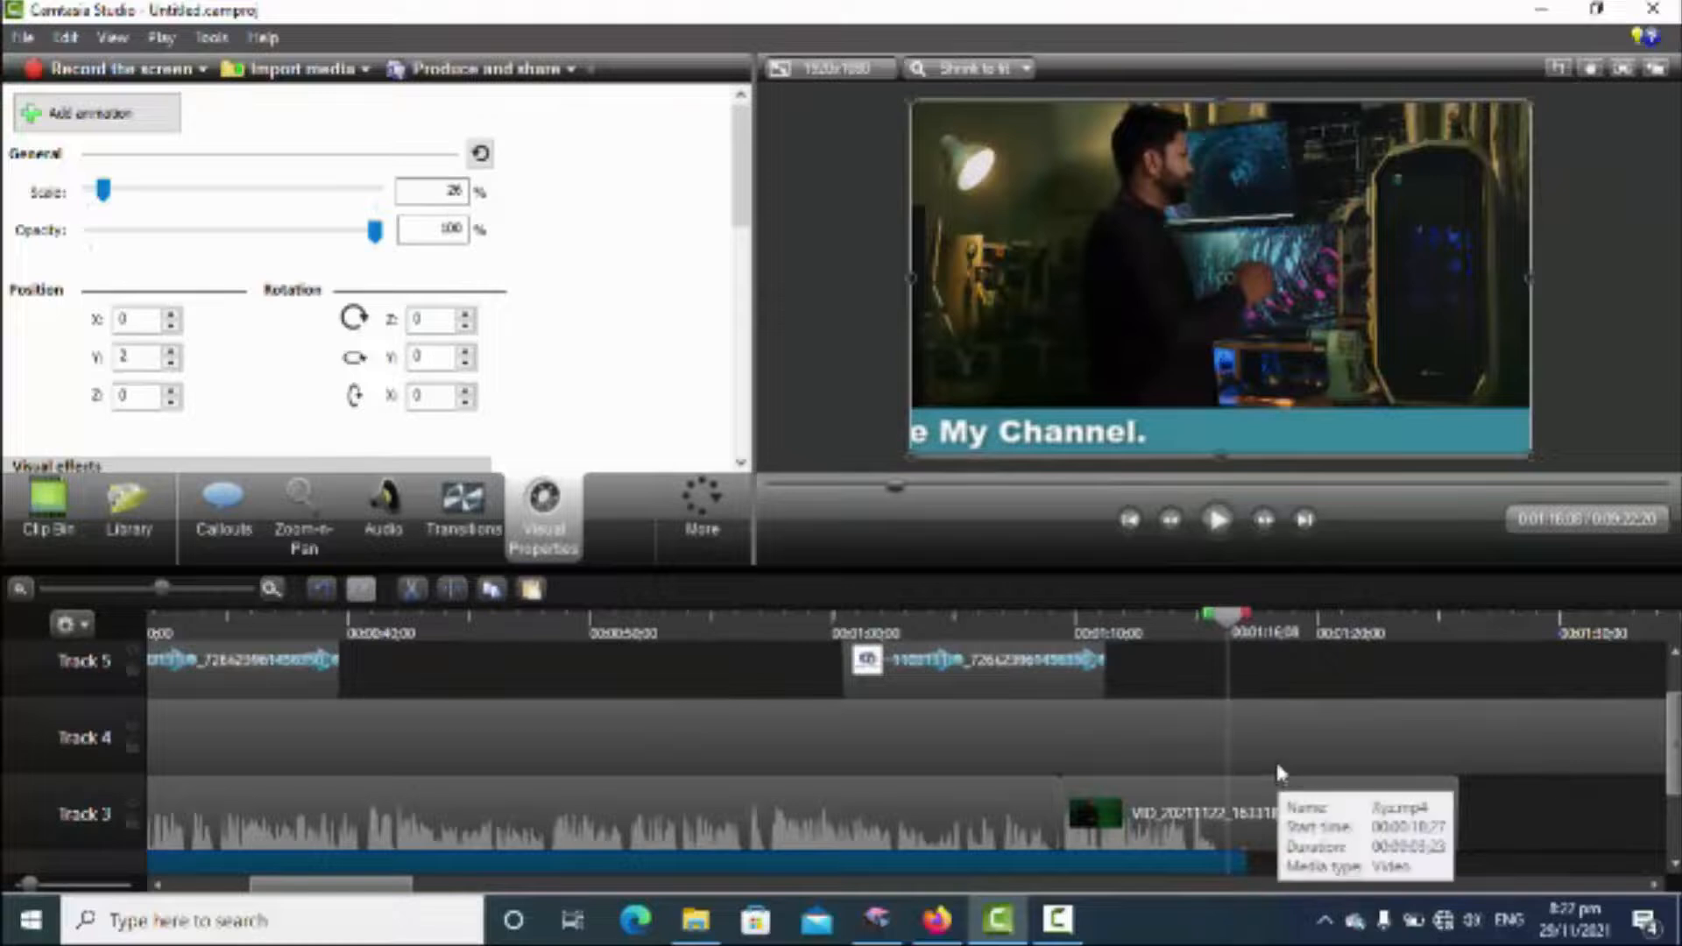
Split the last presenter clip on Track 3 at 0:01:16;08 and delete the part after the cut
left_click(1258, 802)
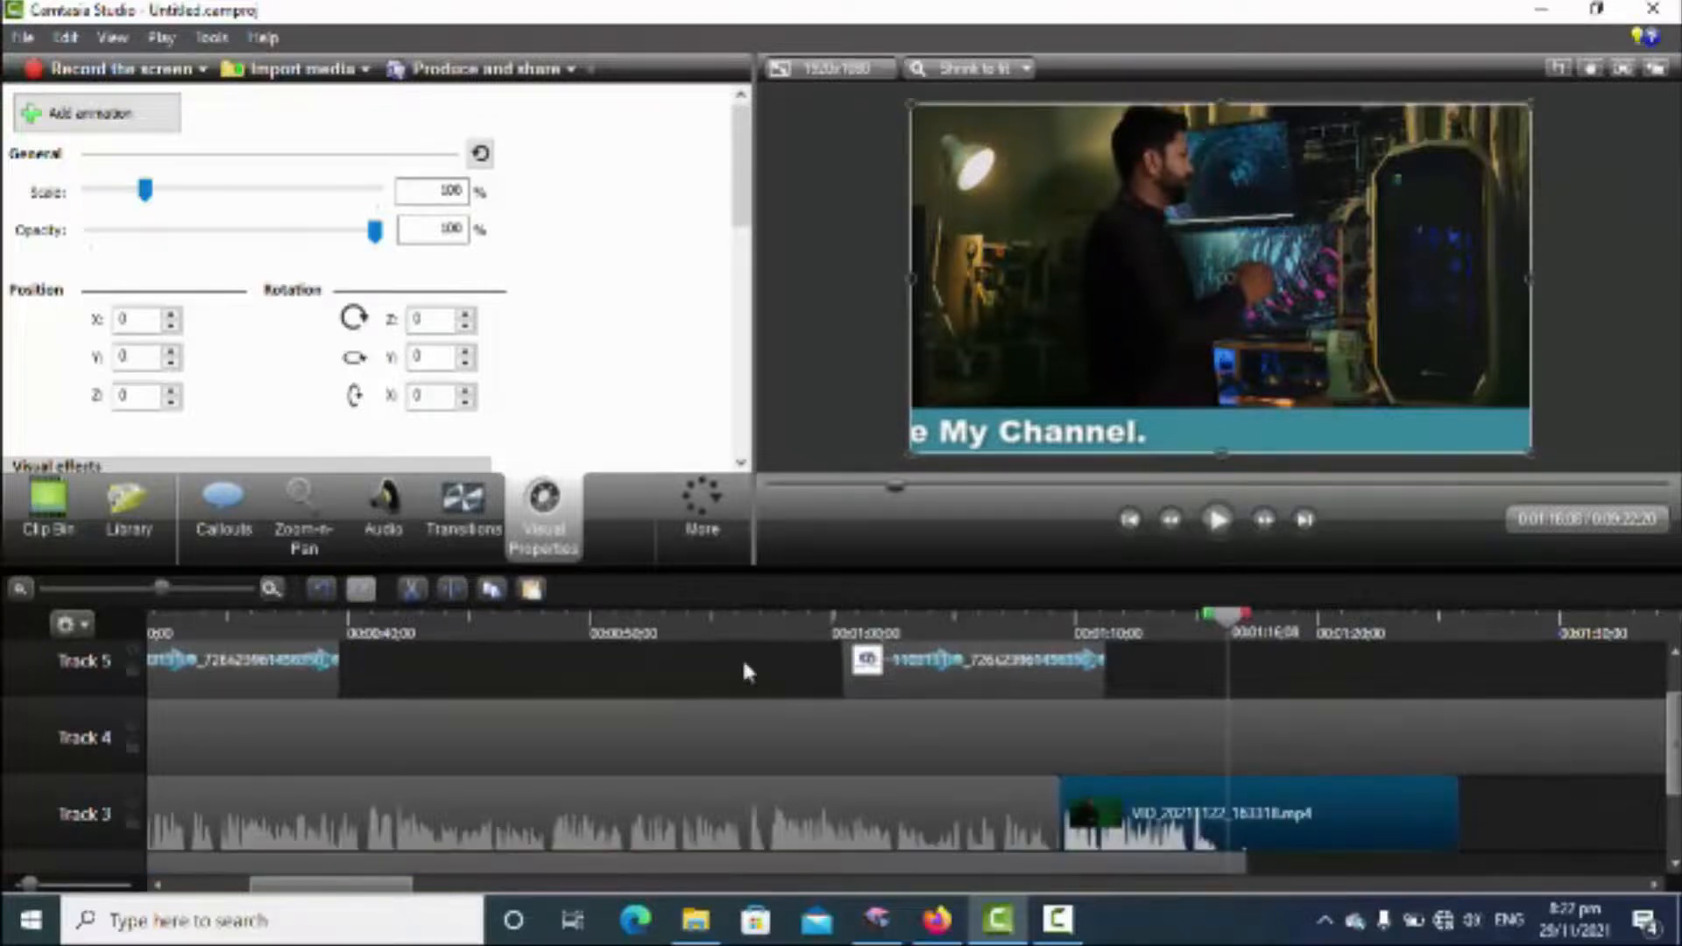
left_click(451, 588)
left_click(1271, 820)
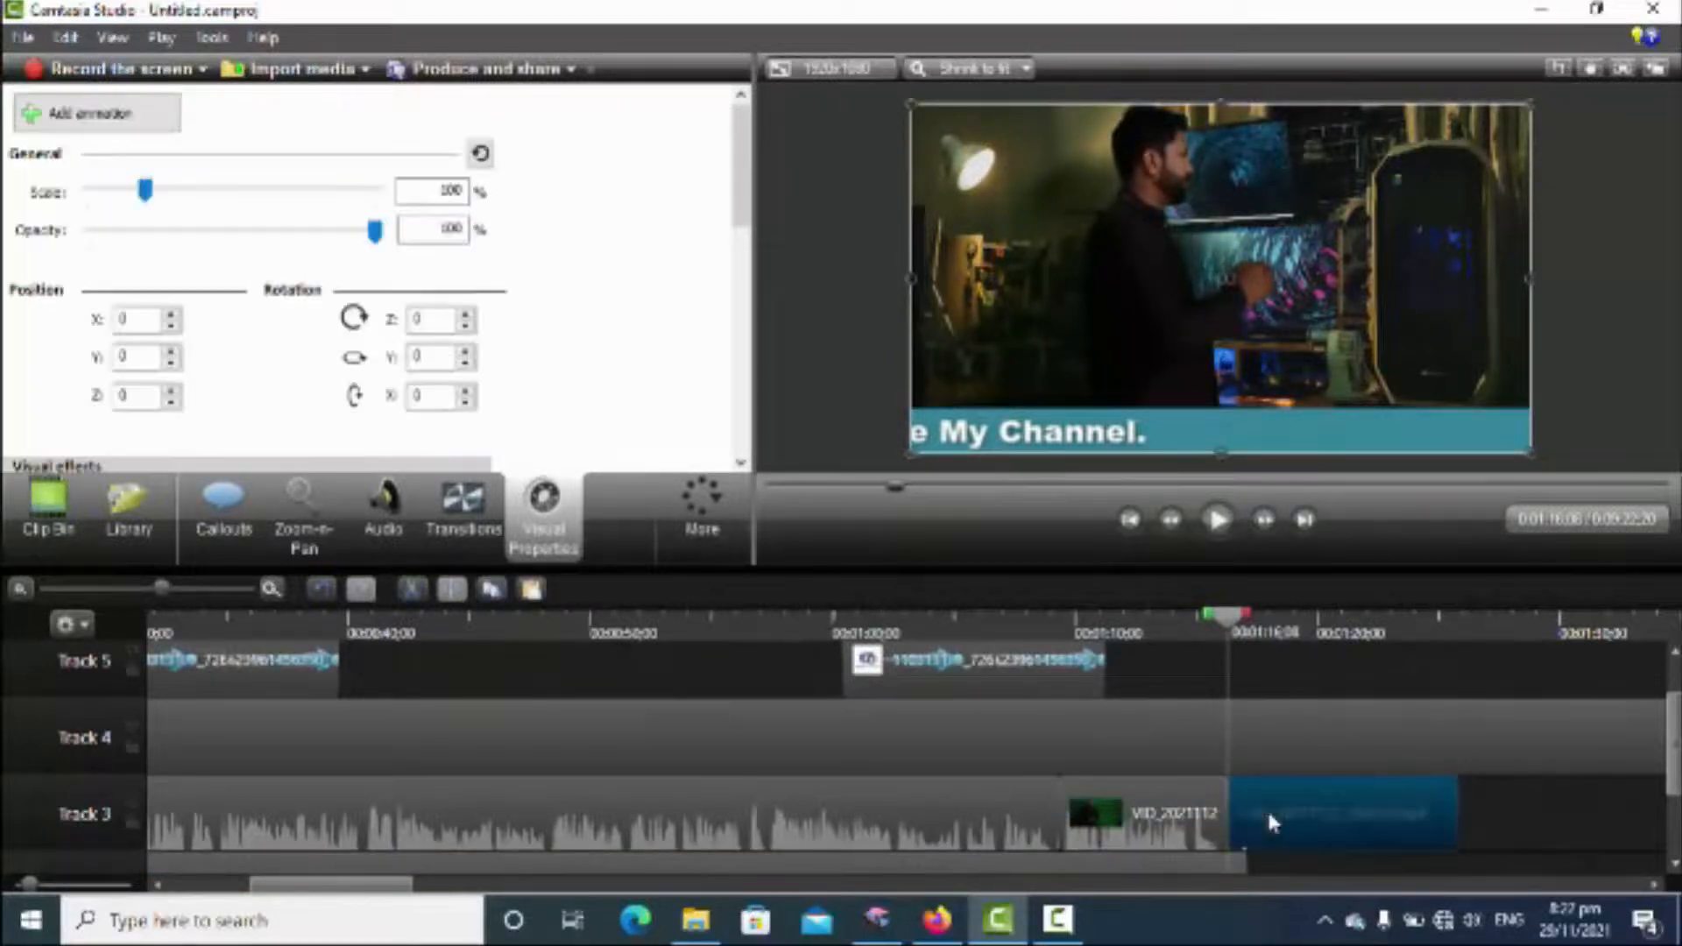
key("Delete")
Trim the end of the background image clip below Track 3 back to about 0:01:00
left_click(1247, 725)
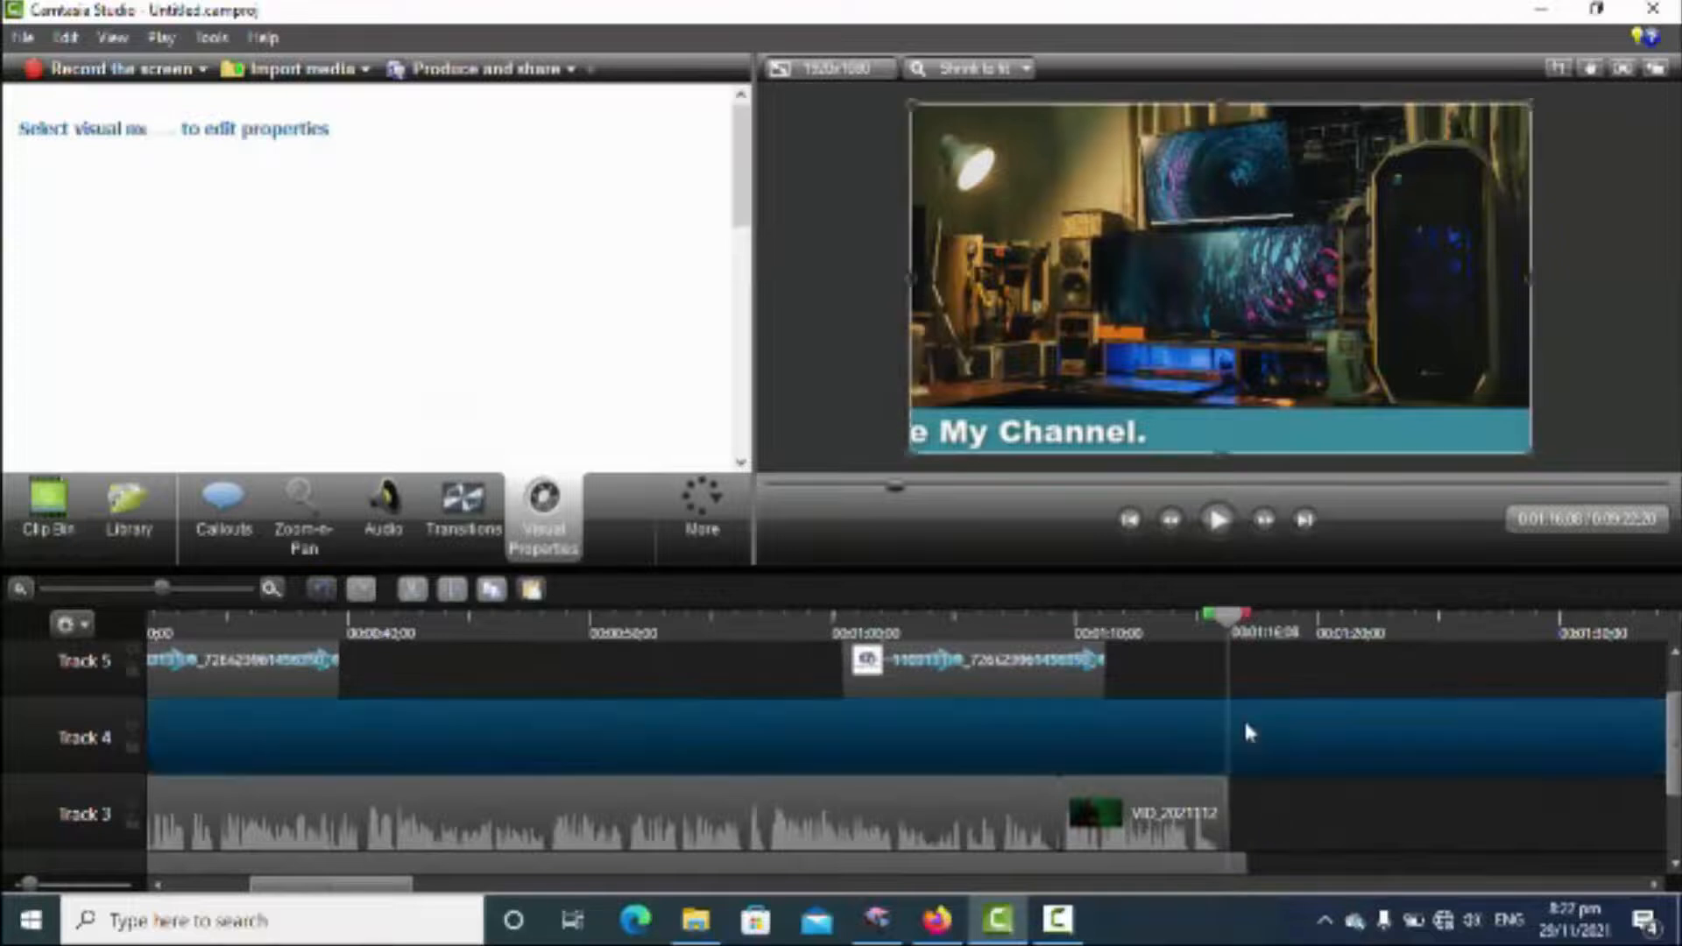
left_click(1226, 863)
left_click_drag(1233, 863, 1231, 863)
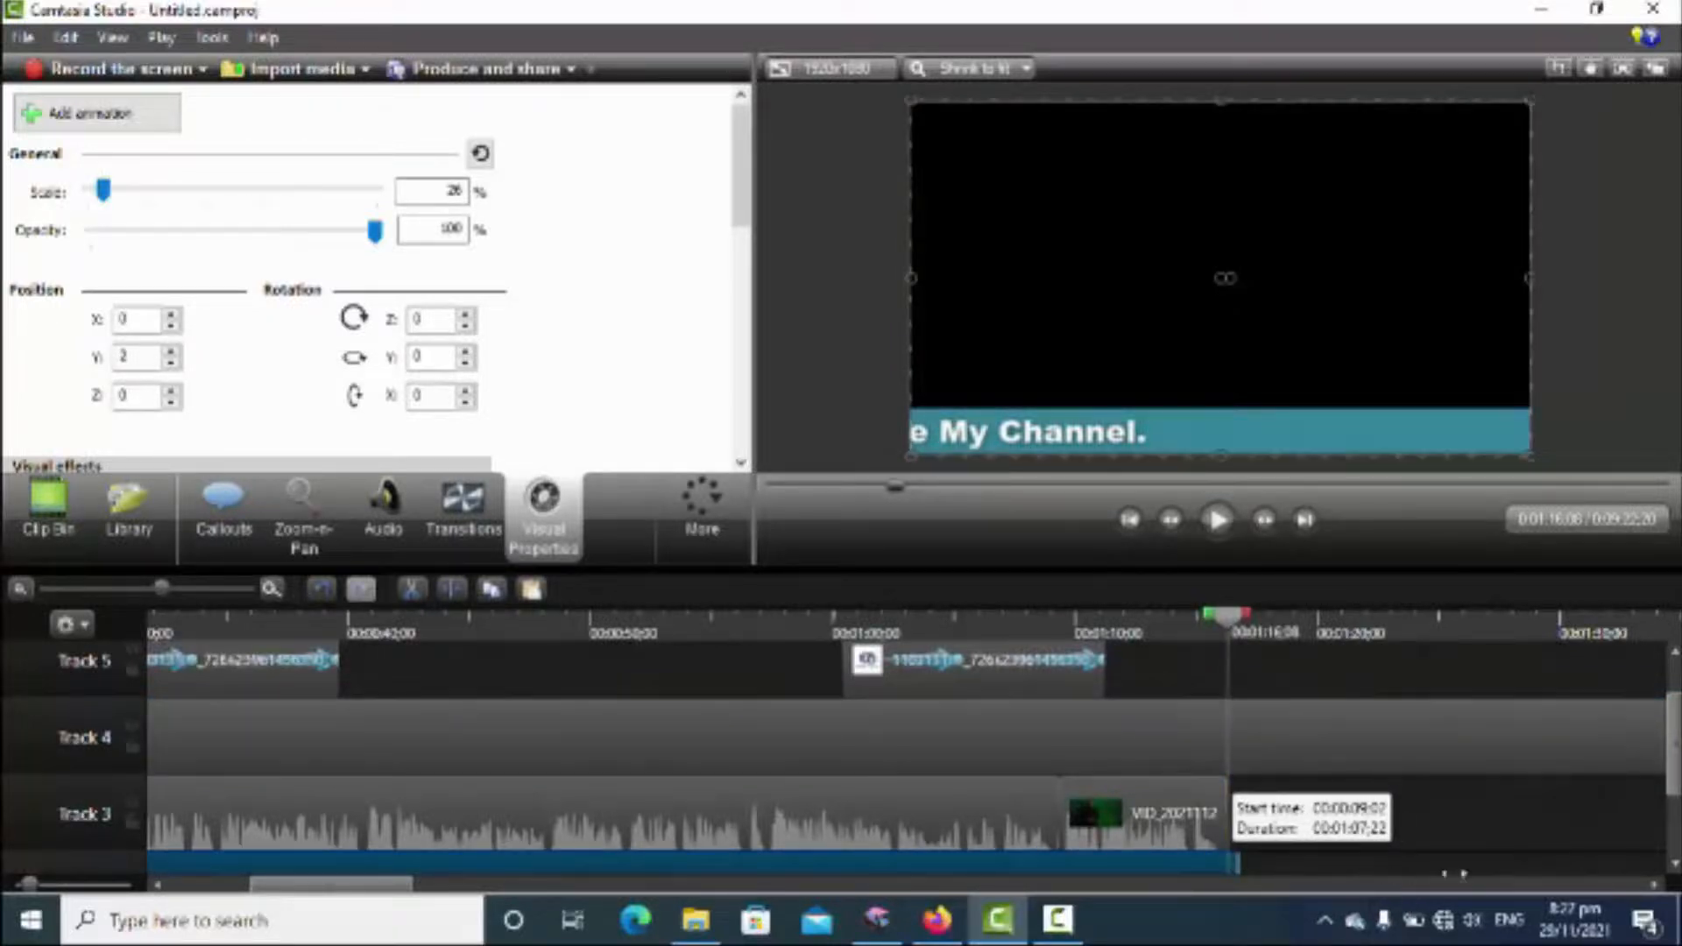
left_click_drag(1454, 873, 844, 893)
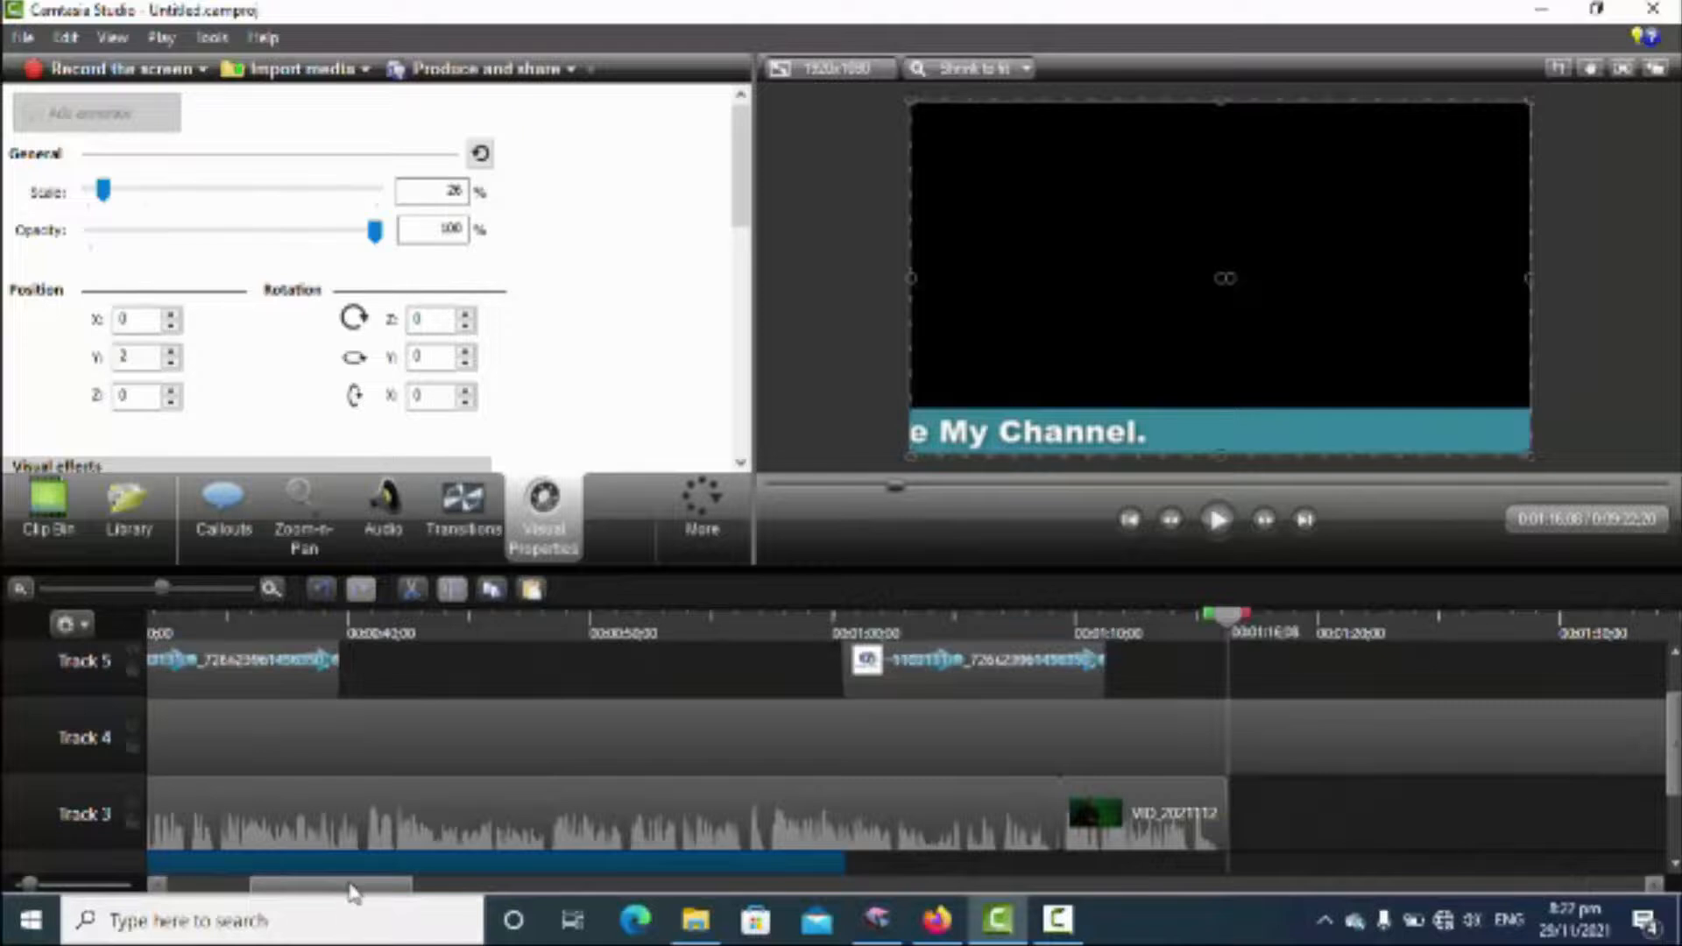
Cut off the Xyz.mp4 ticker clip on Track 4 after 0:01:20;19 and trim its end to 0:01:16;08, matching the presenter clip
left_click_drag(353, 892, 445, 891)
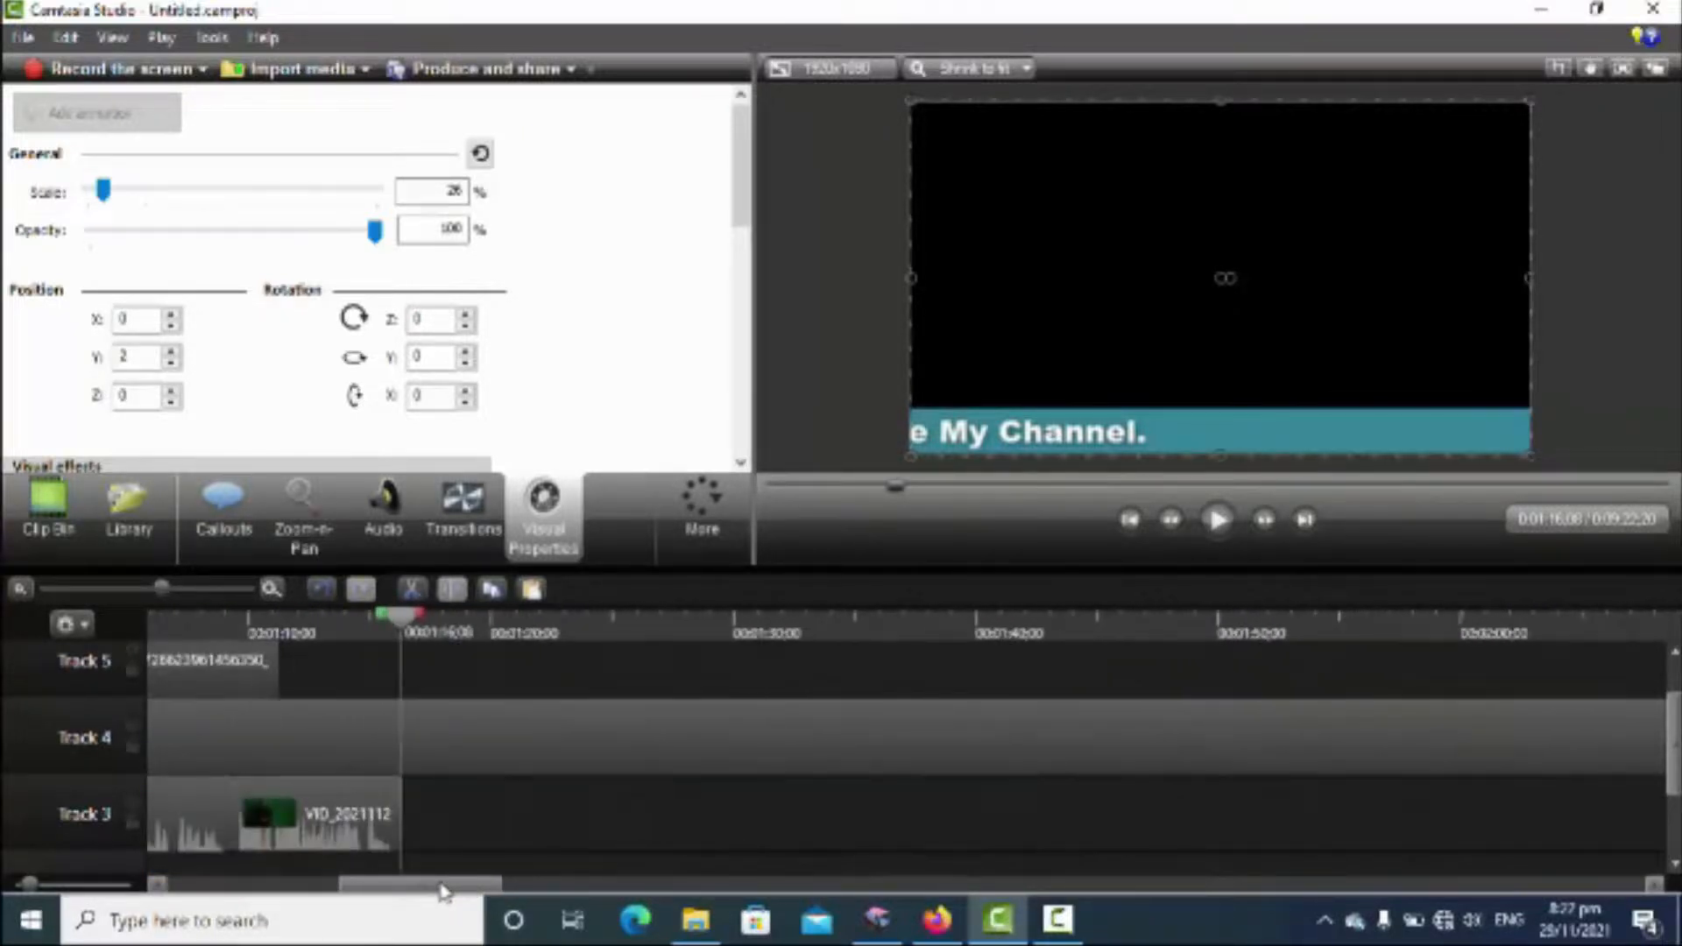
left_click(411, 758)
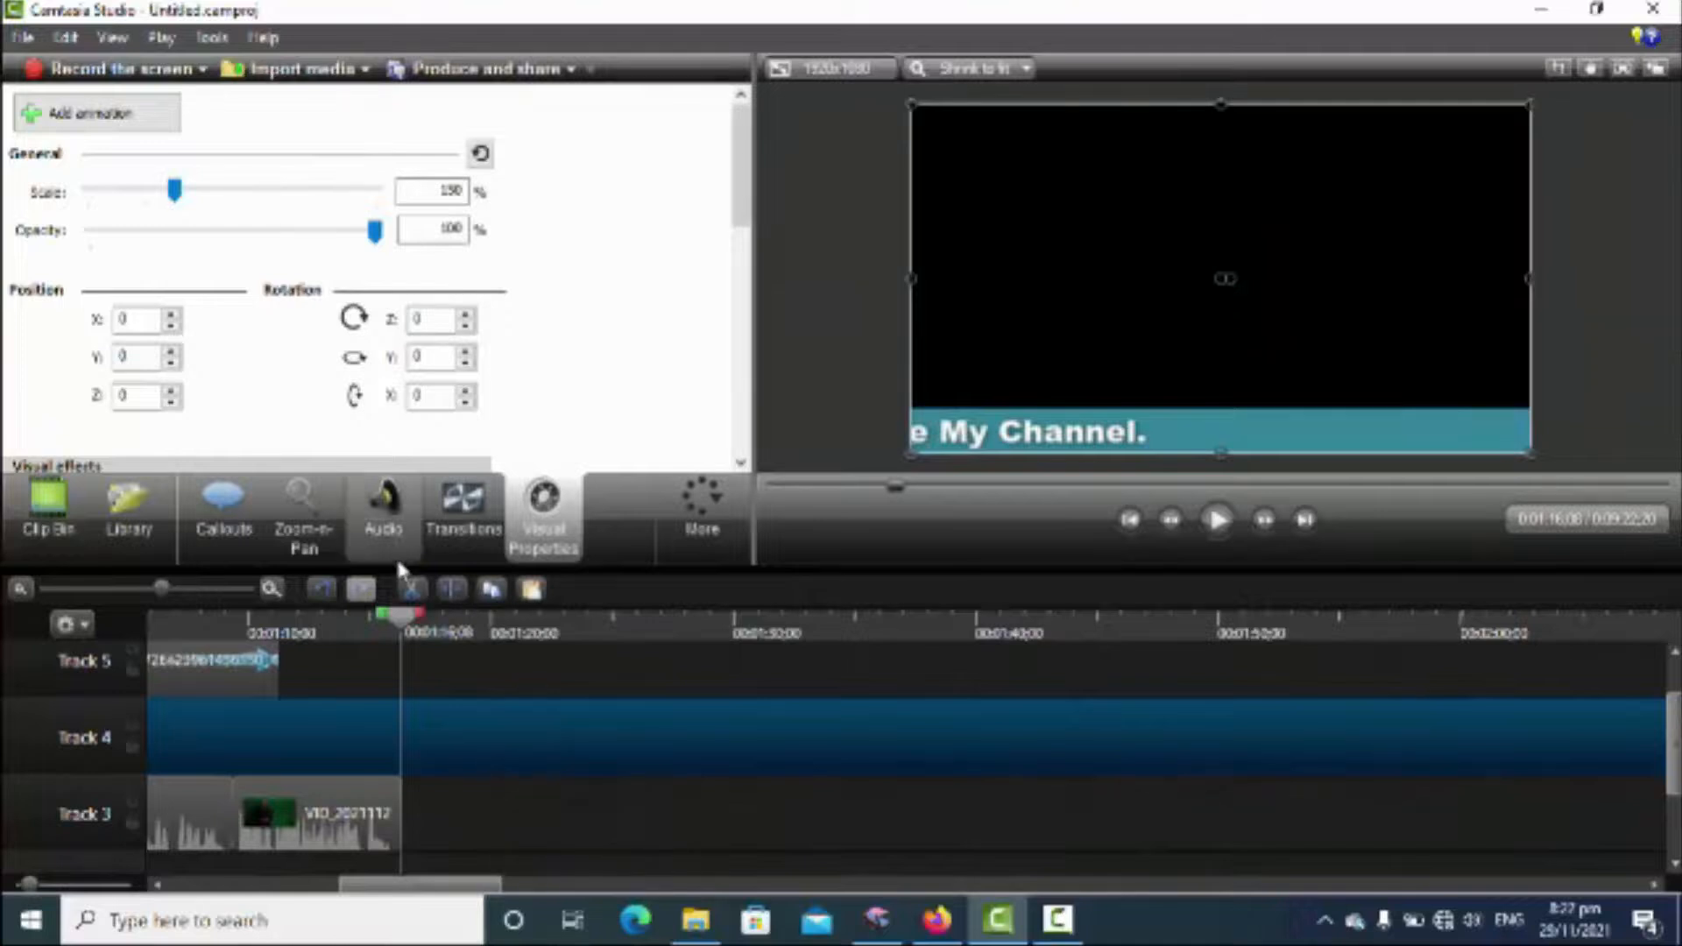
left_click_drag(407, 618, 511, 622)
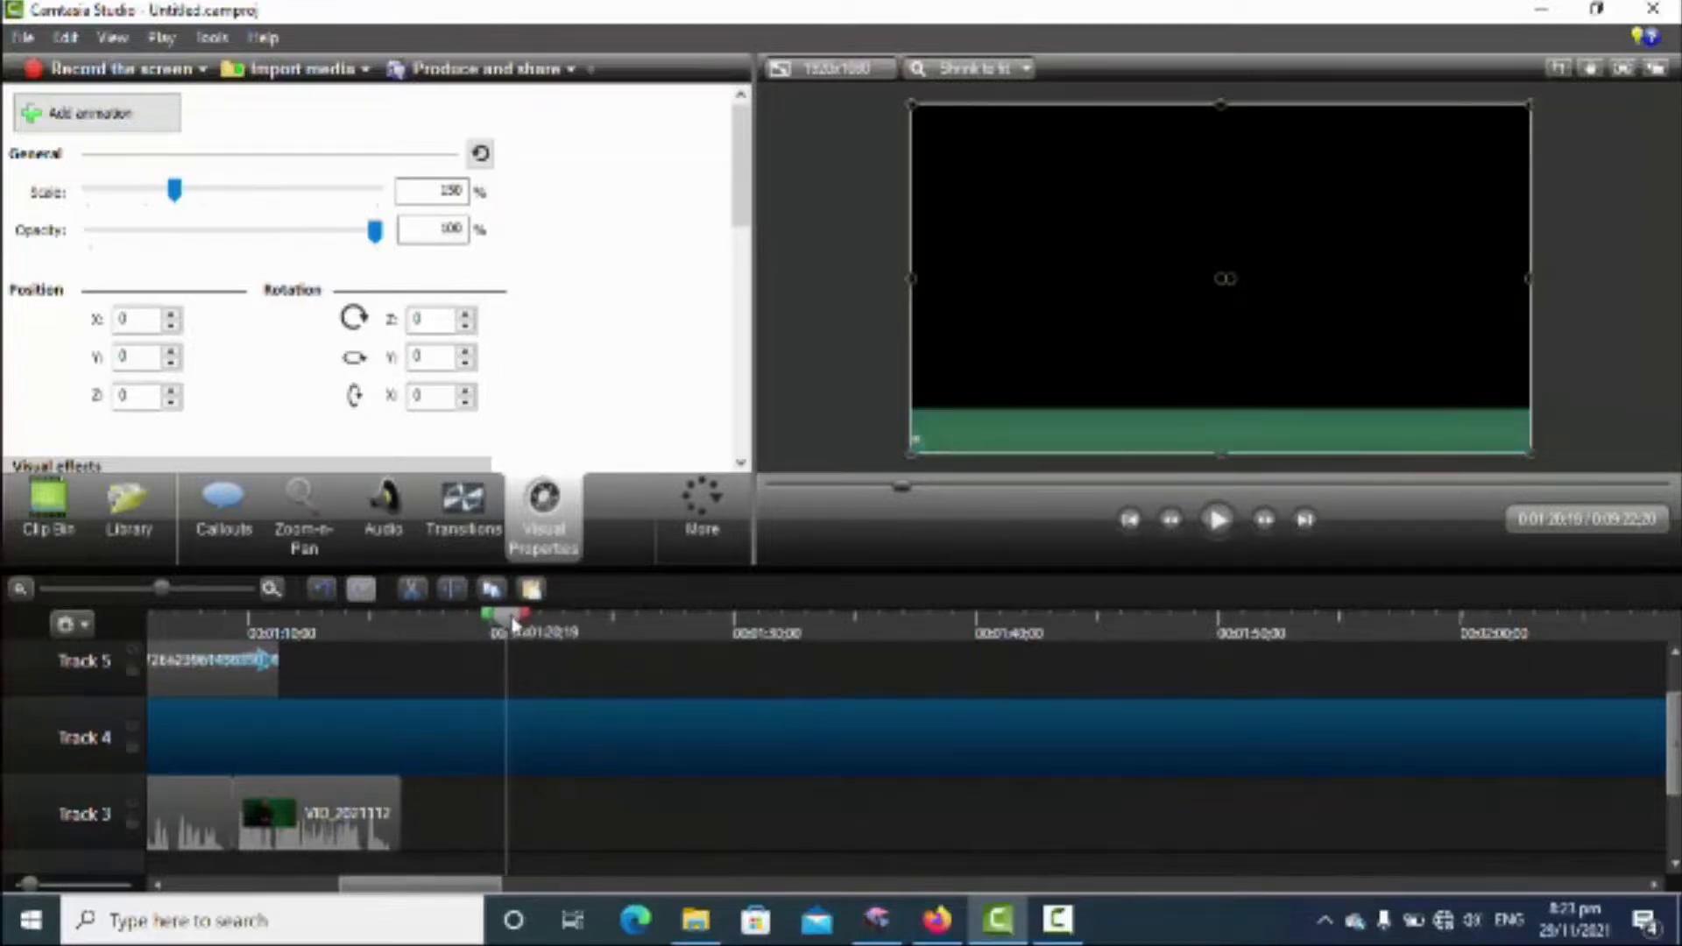
left_click(452, 594)
left_click(543, 759)
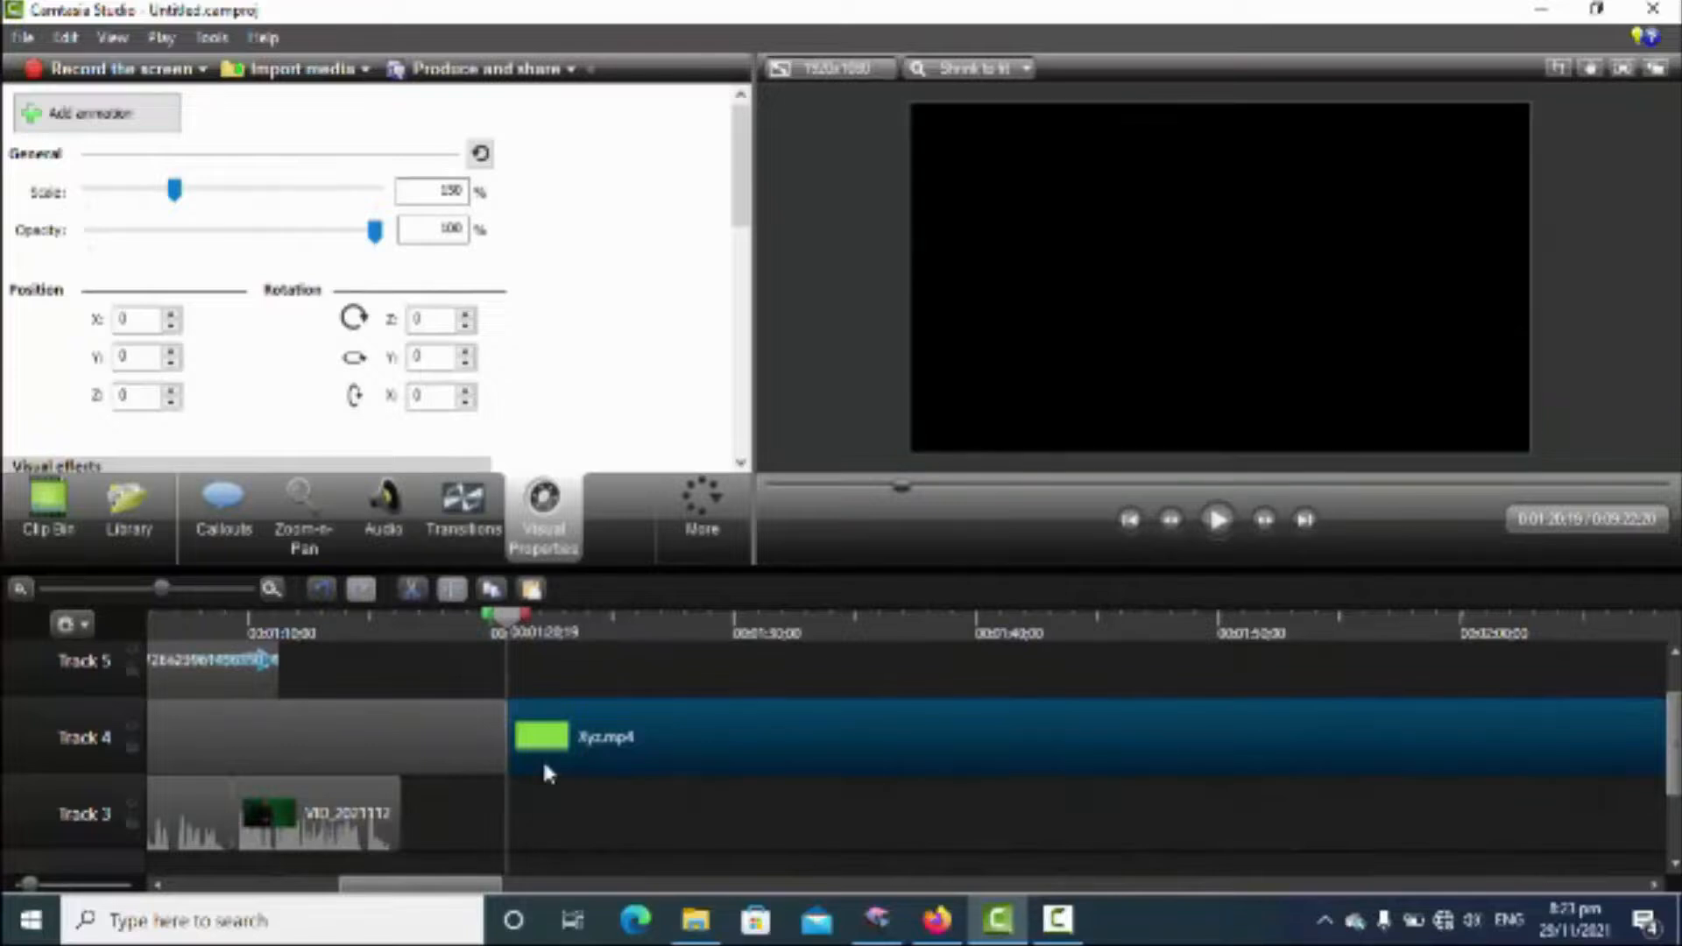
key("Delete")
left_click(468, 740)
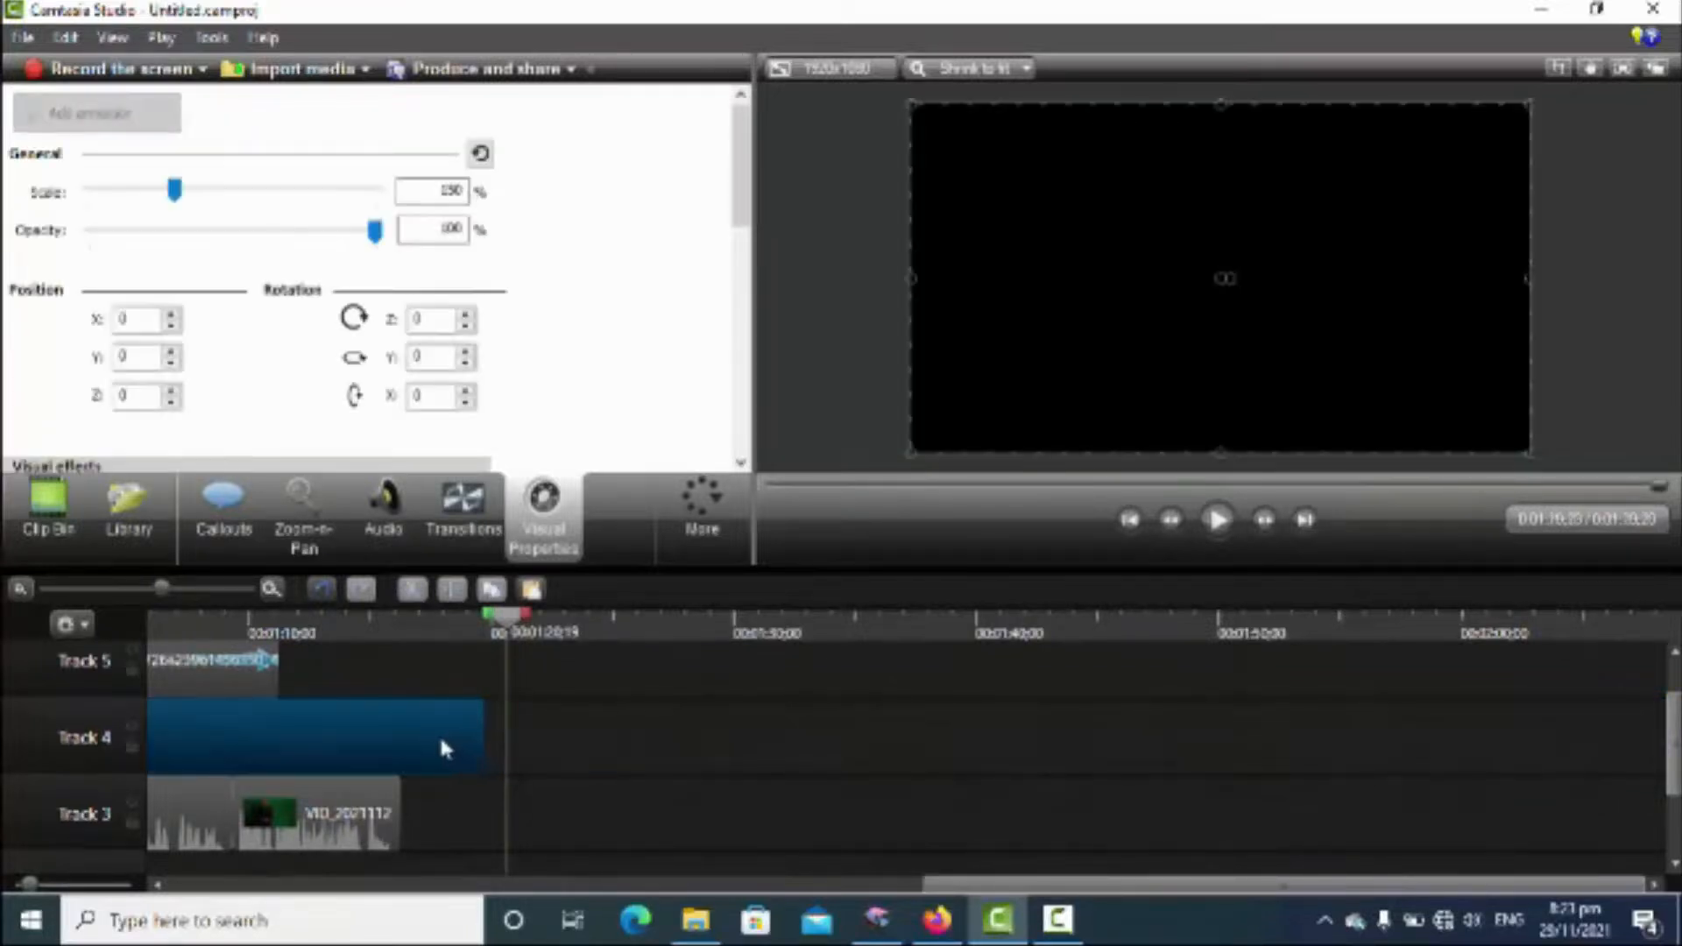
left_click_drag(375, 740, 370, 740)
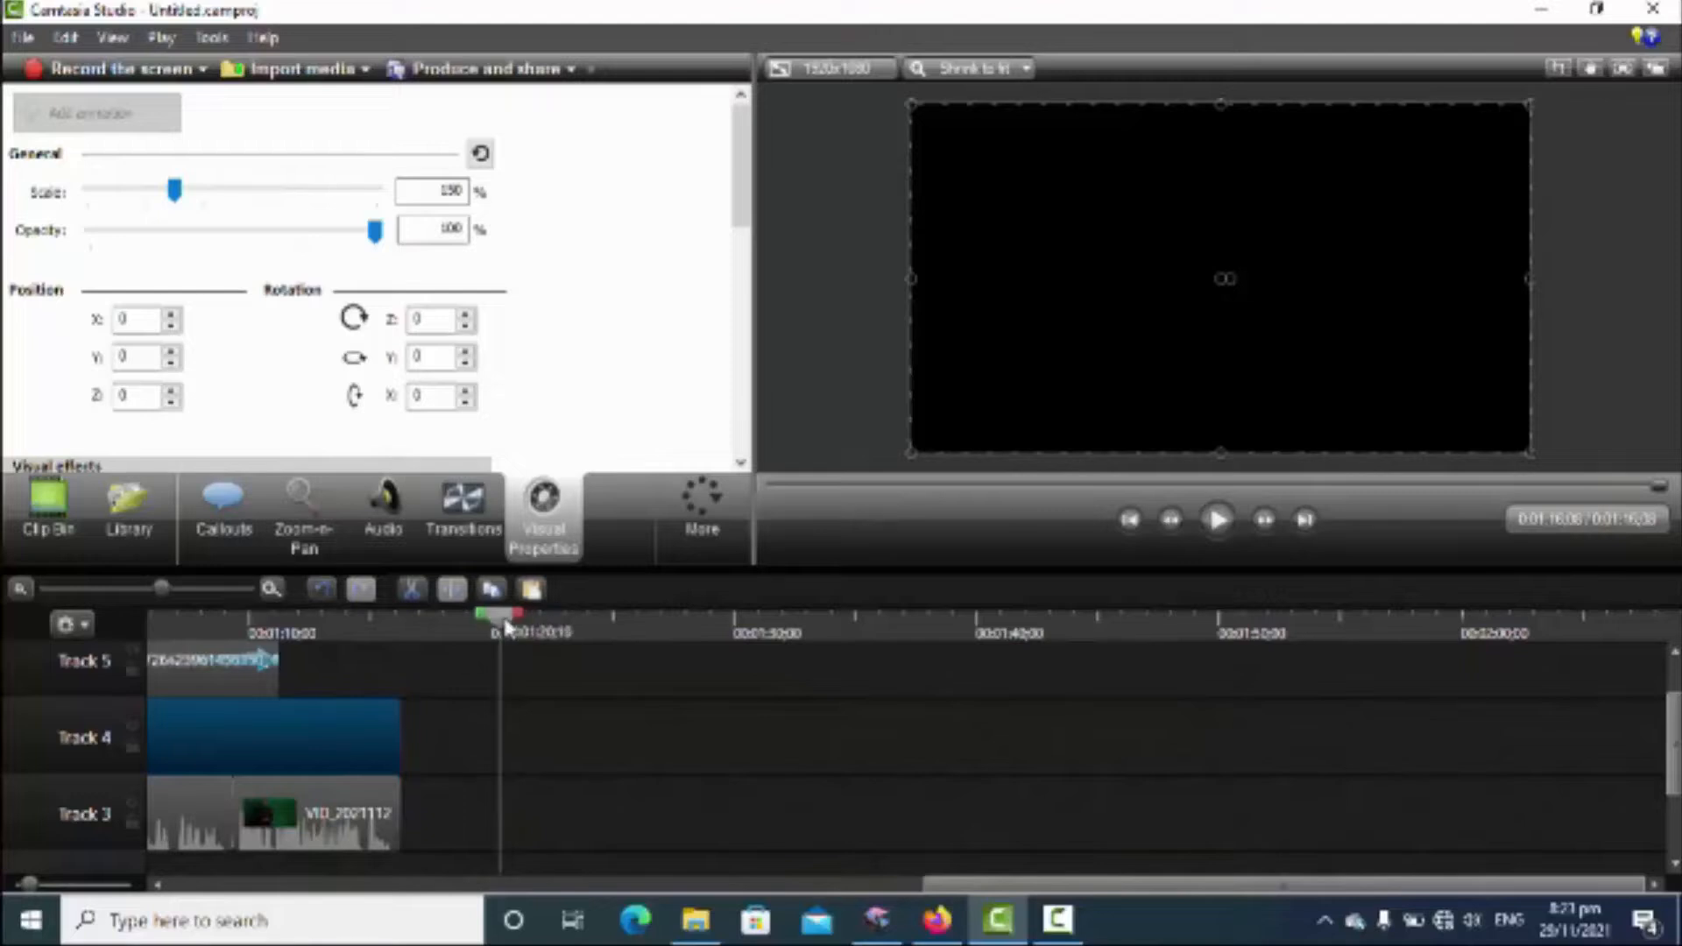
Play the edited project from the beginning and switch the preview to full screen
left_click_drag(811, 487, 718, 482)
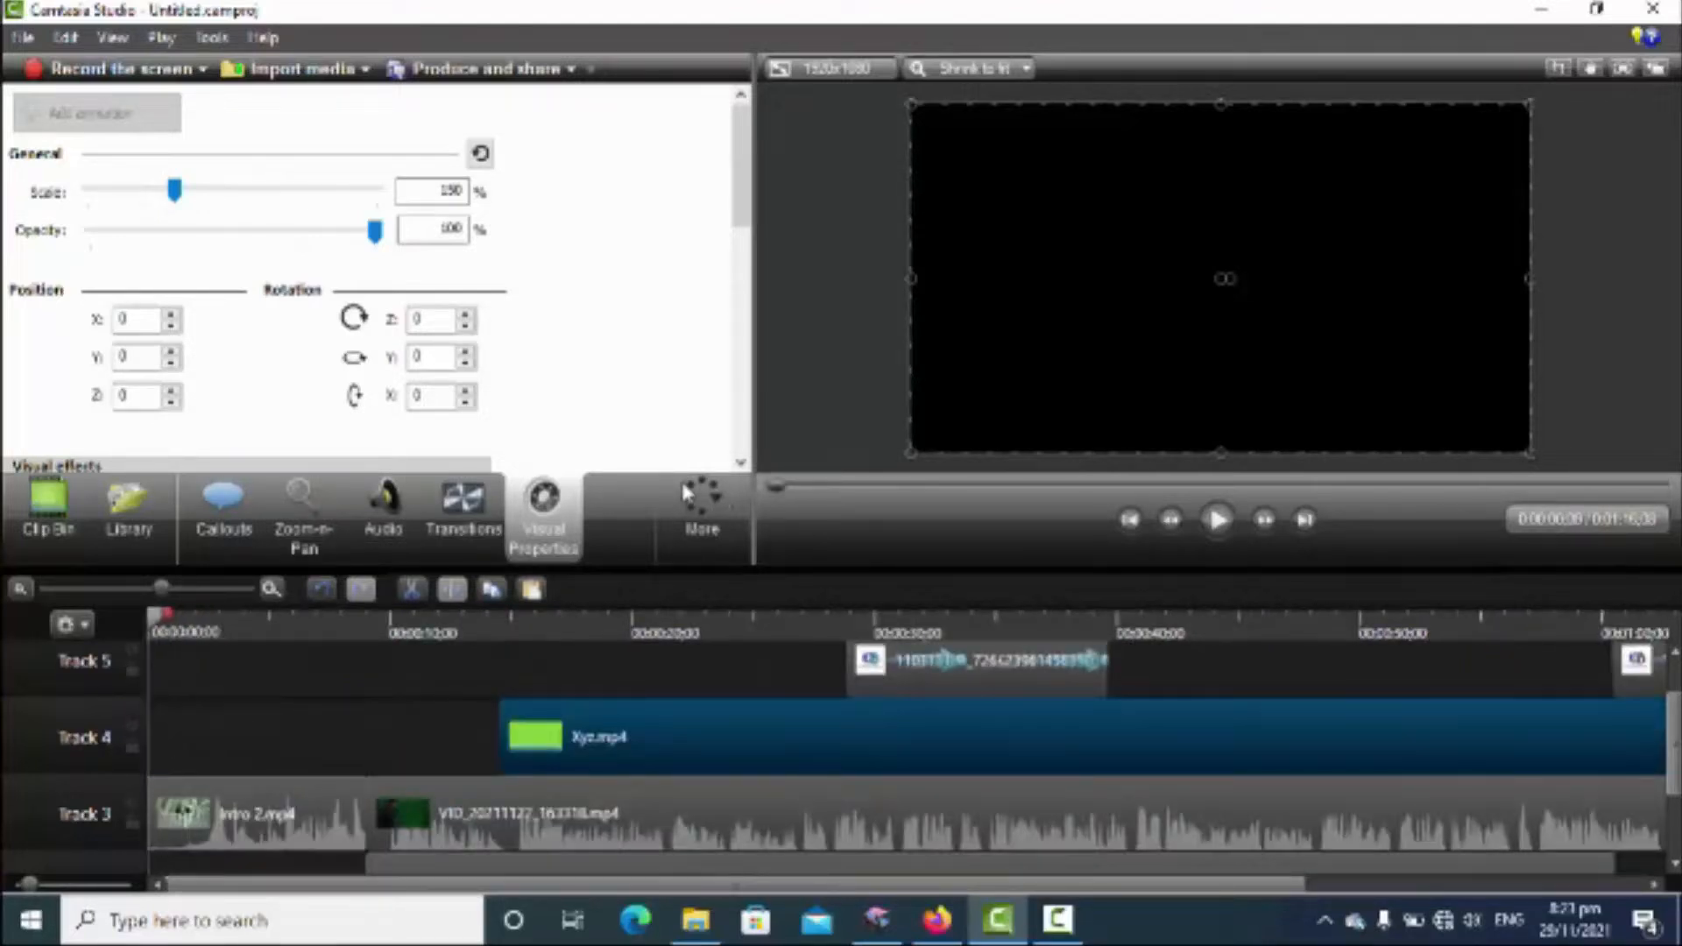
left_click(1218, 520)
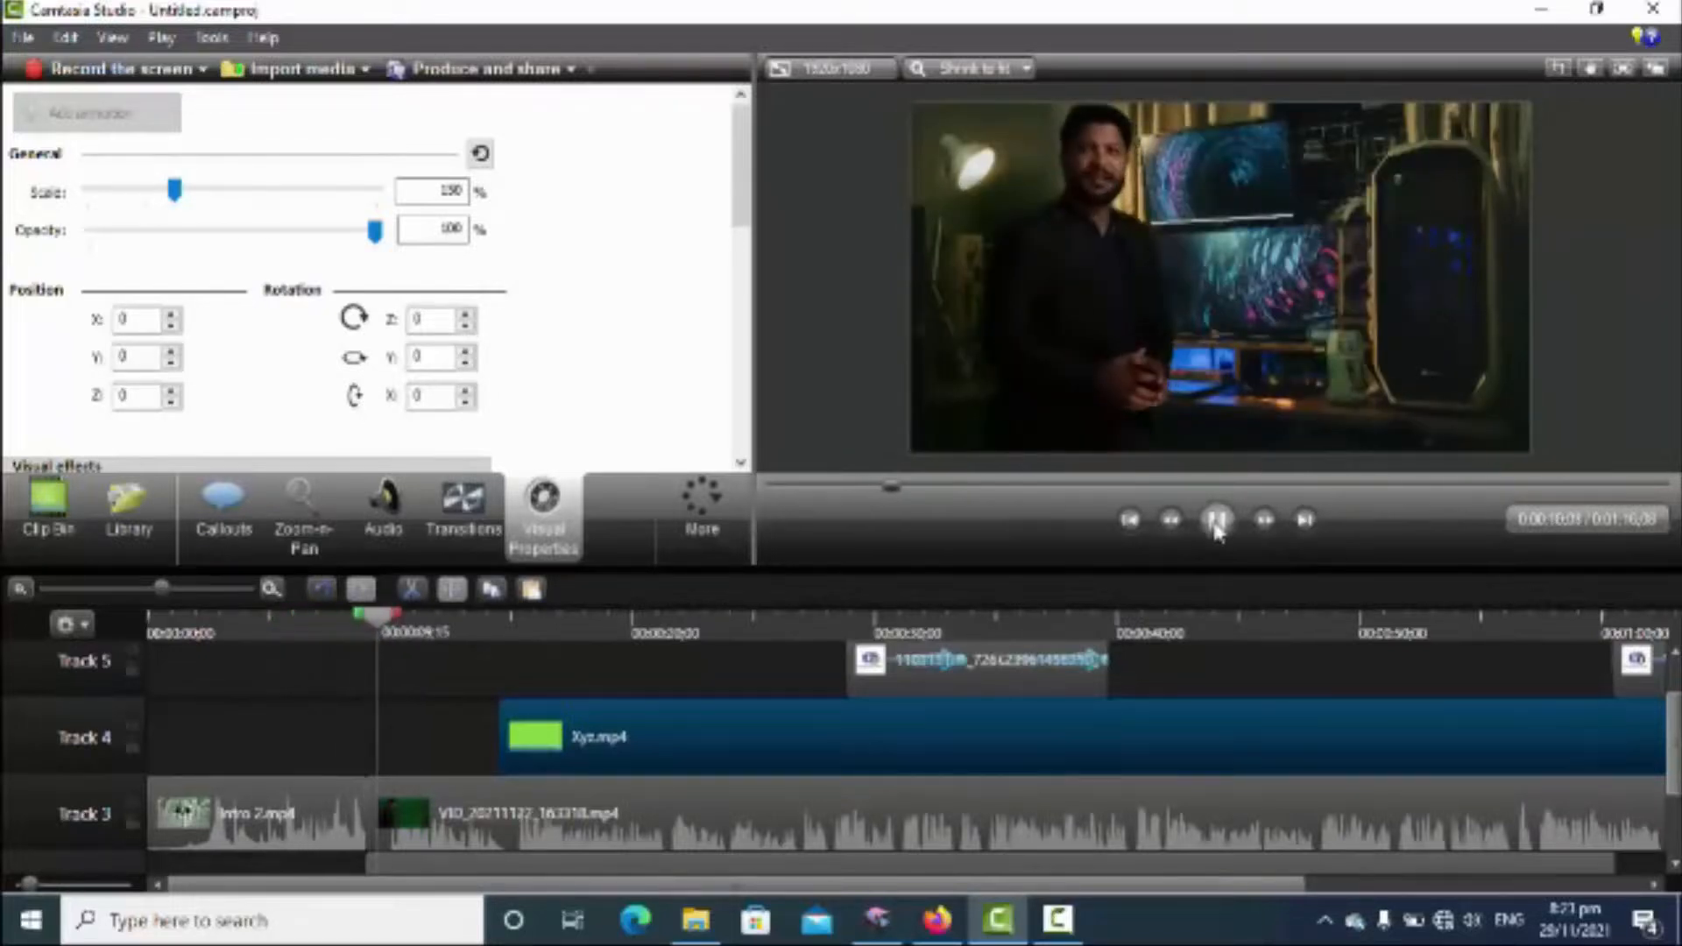
left_click(1619, 70)
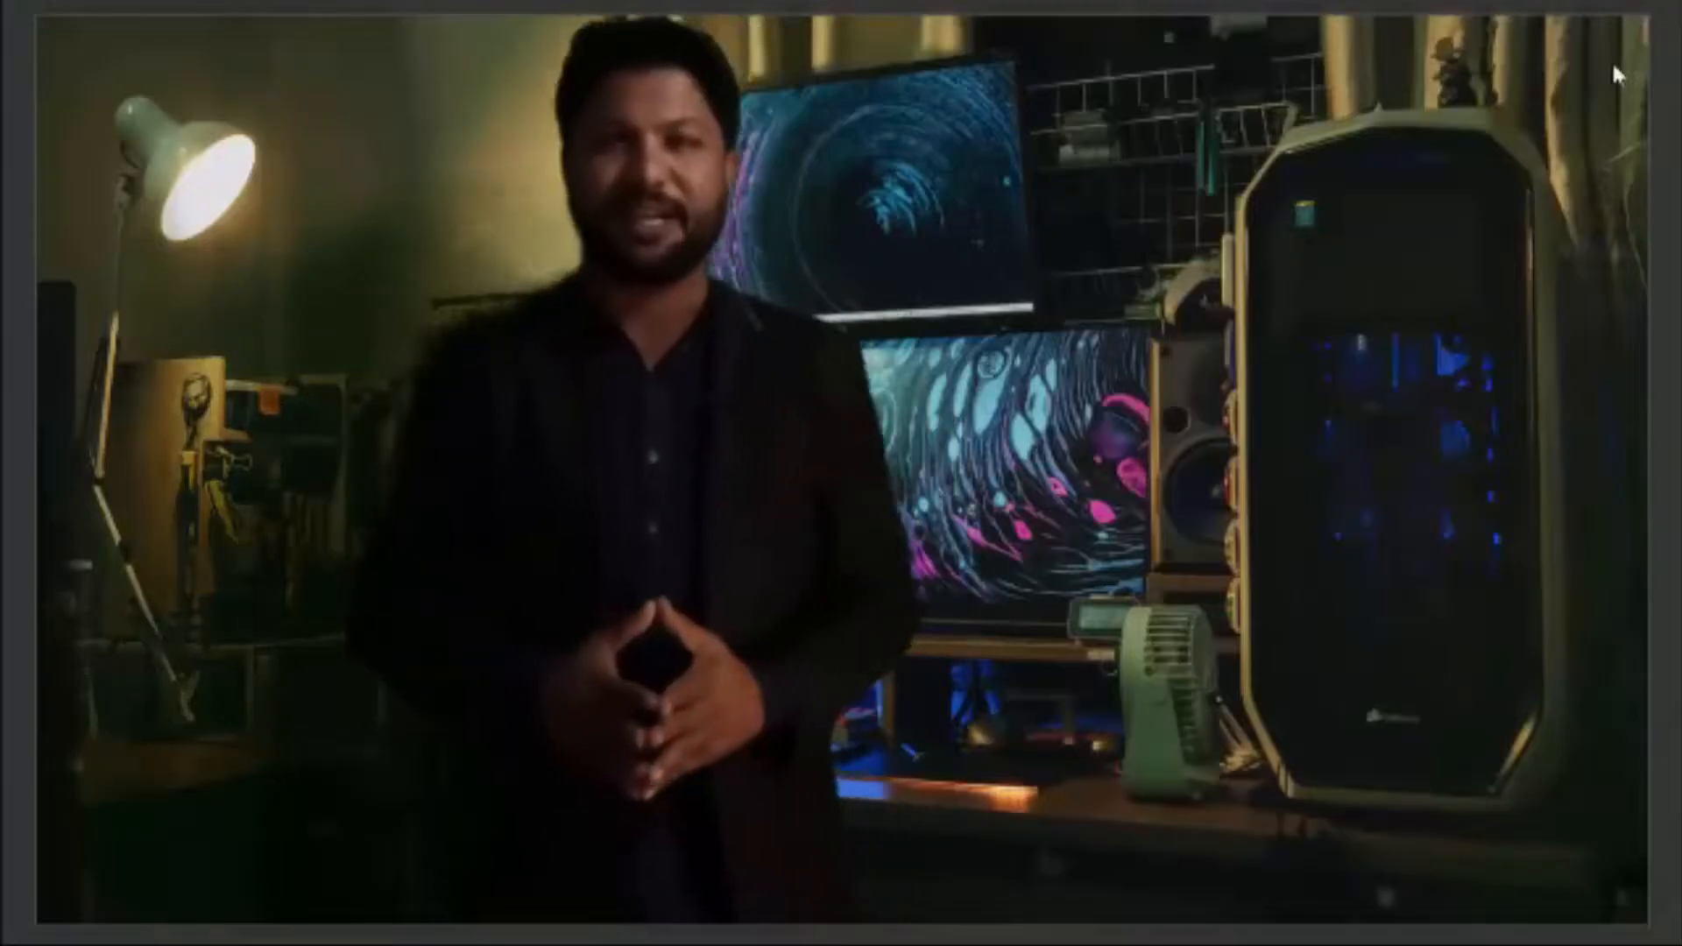